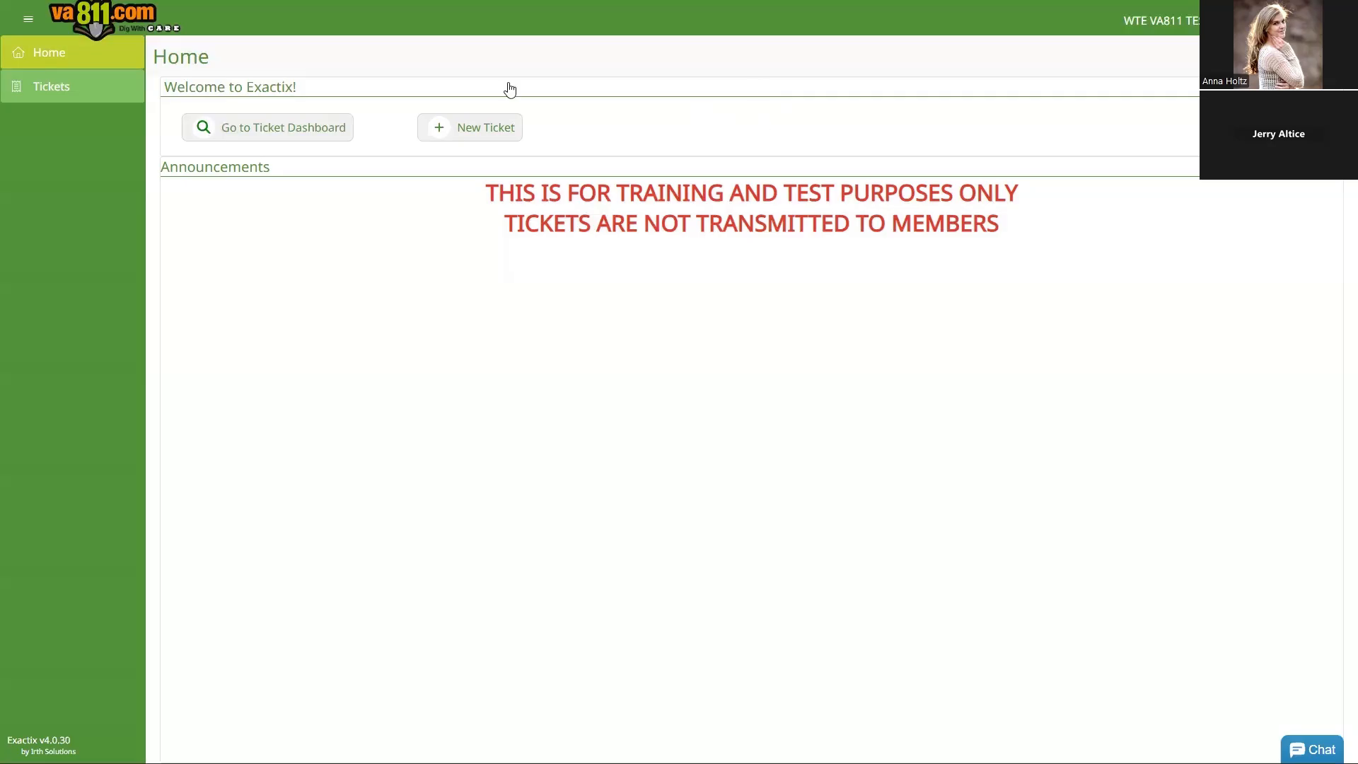
Step: Start a new locate ticket form with the user's contact details prefilled
click(458, 133)
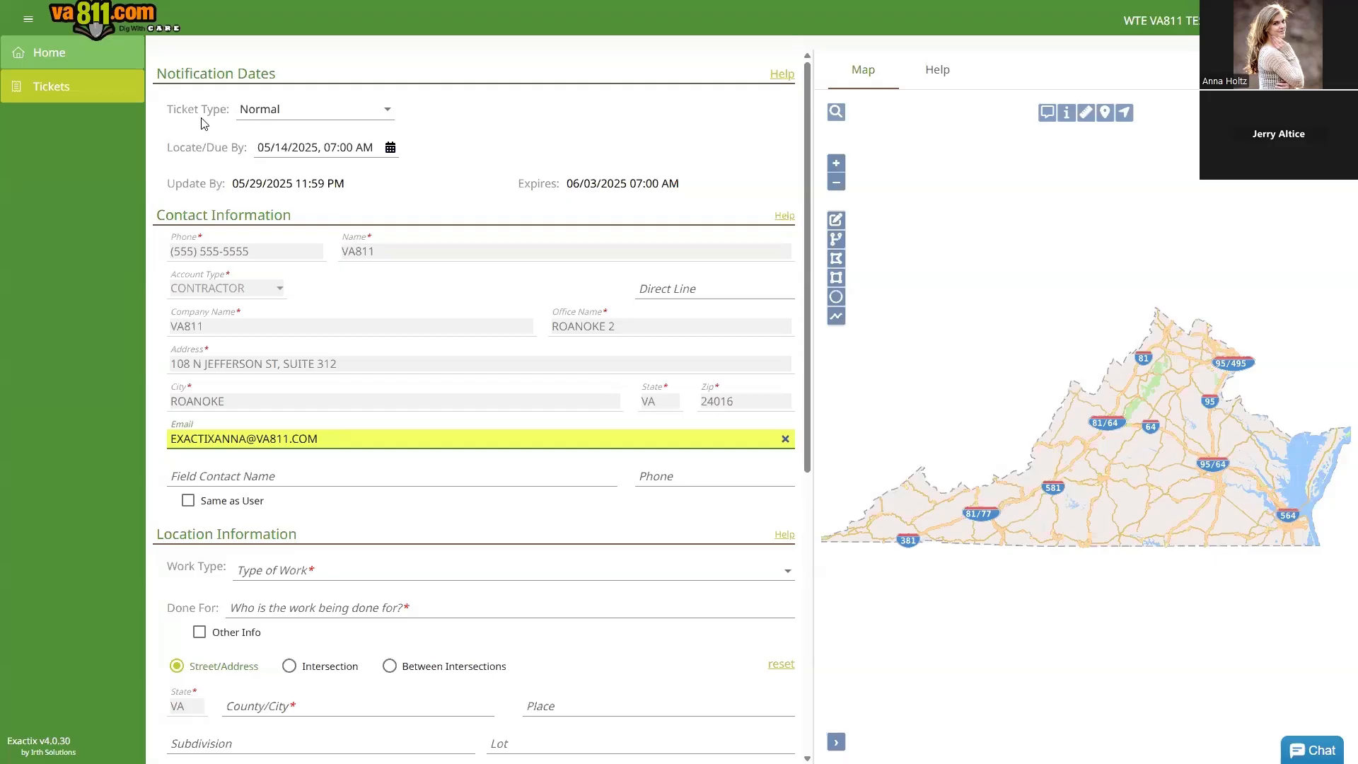
Step: Keep the ticket type Normal and set the locate due date to May 19, 2025
click(389, 113)
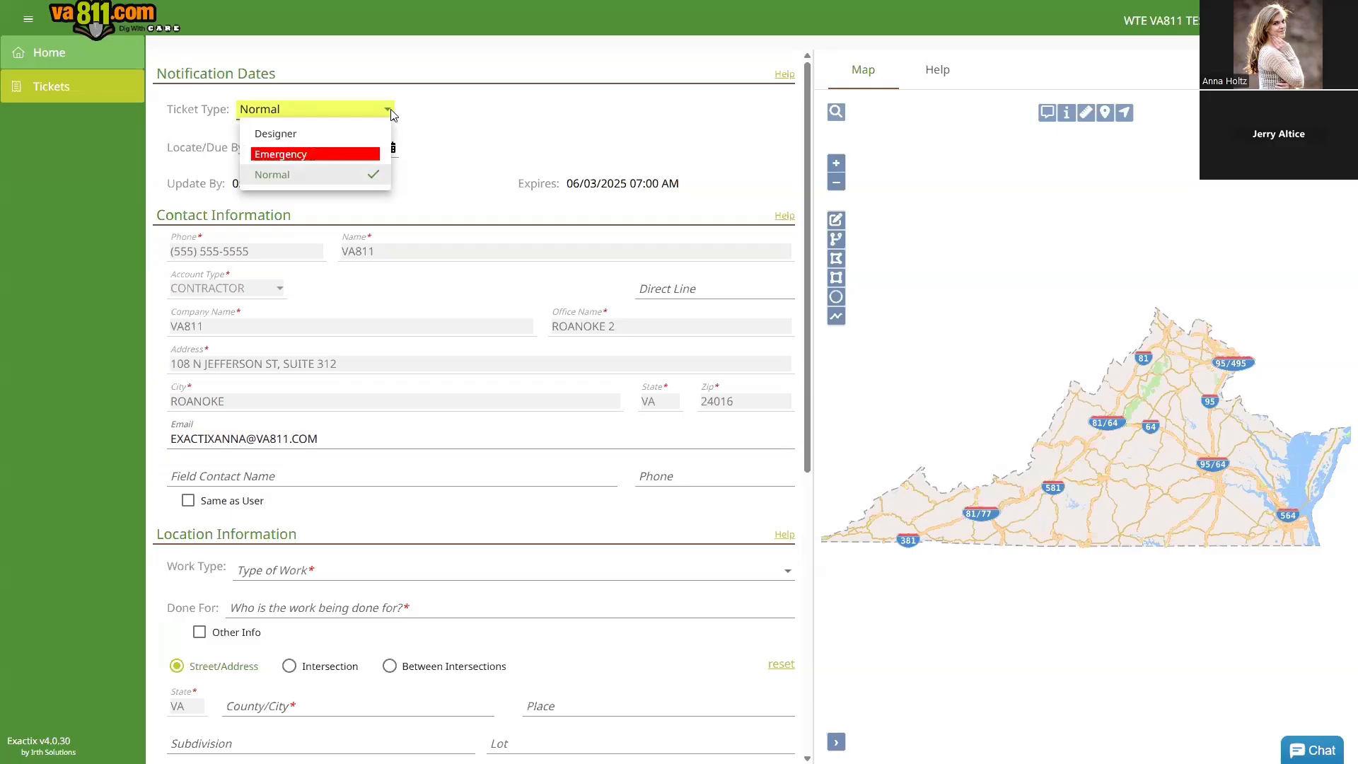
click(391, 115)
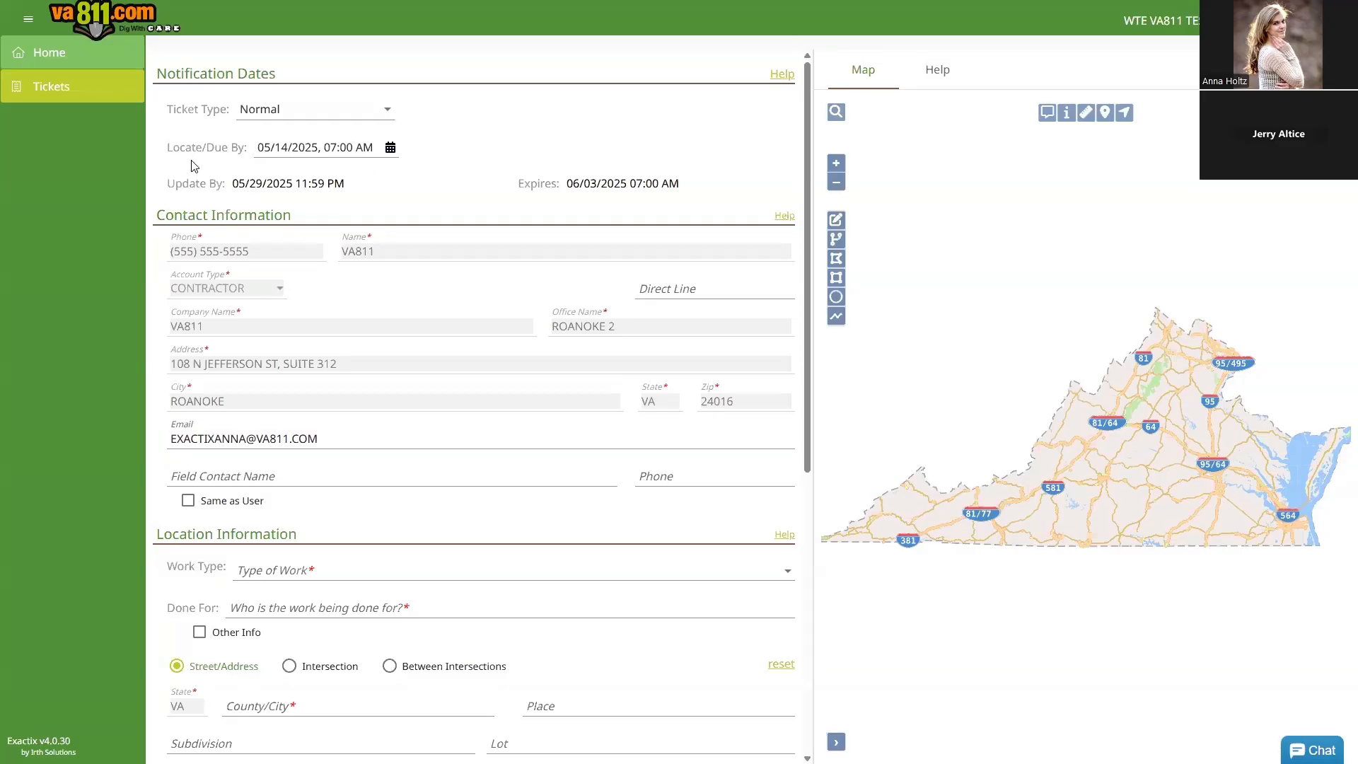
click(391, 148)
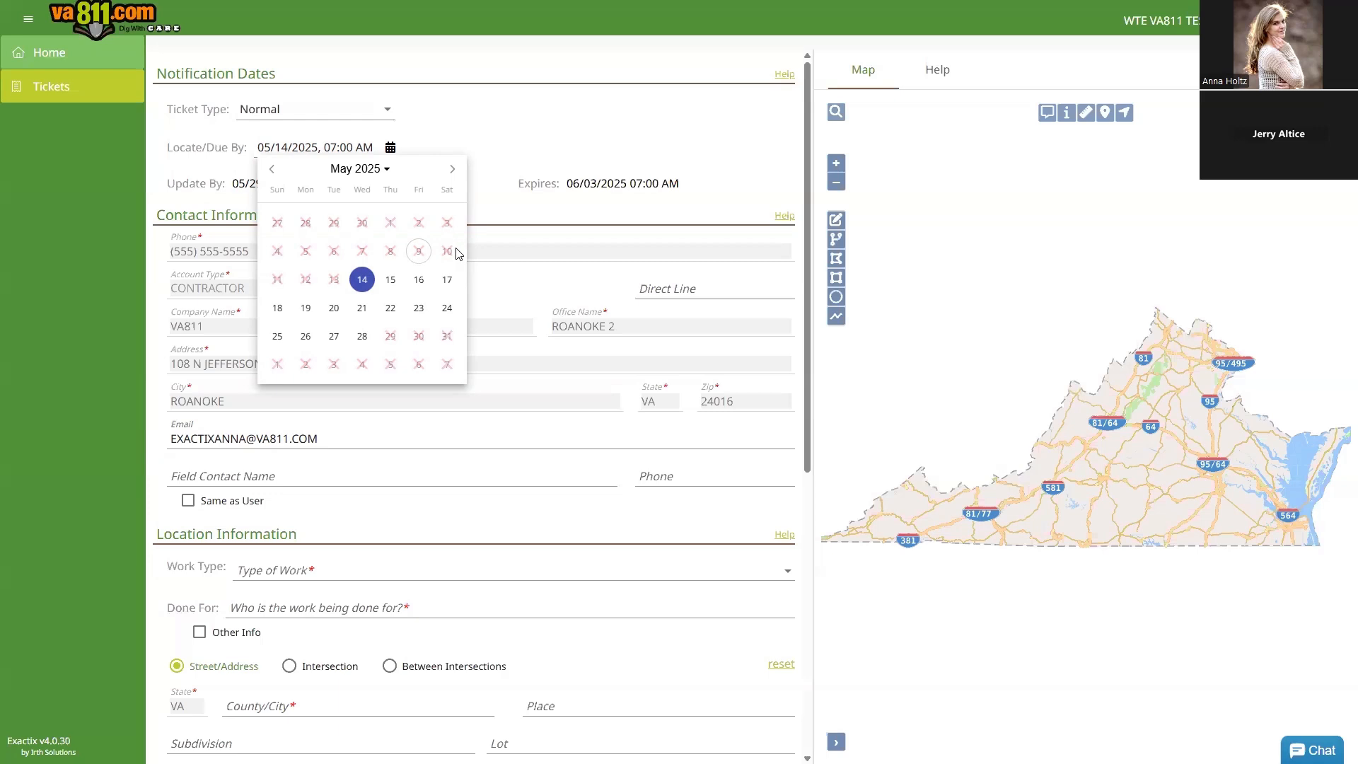
click(447, 280)
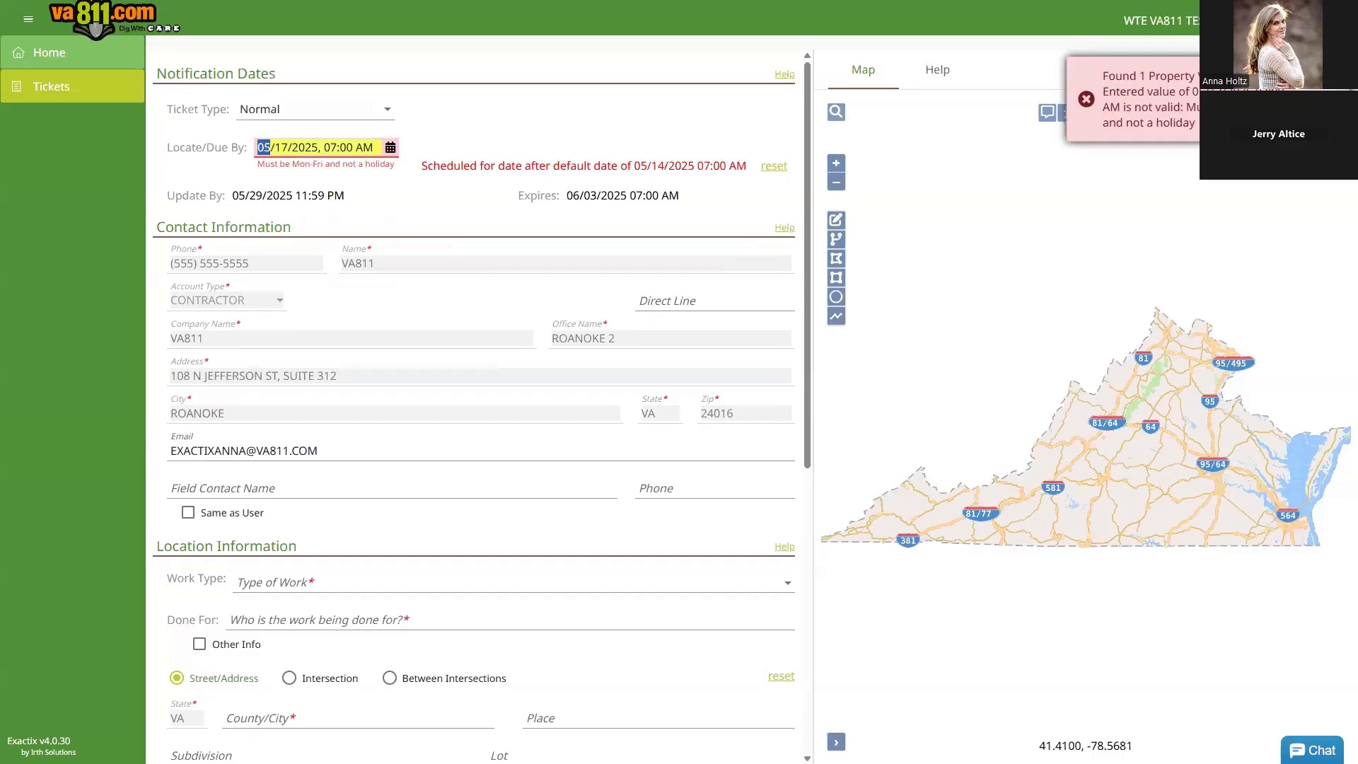
click(390, 148)
click(309, 314)
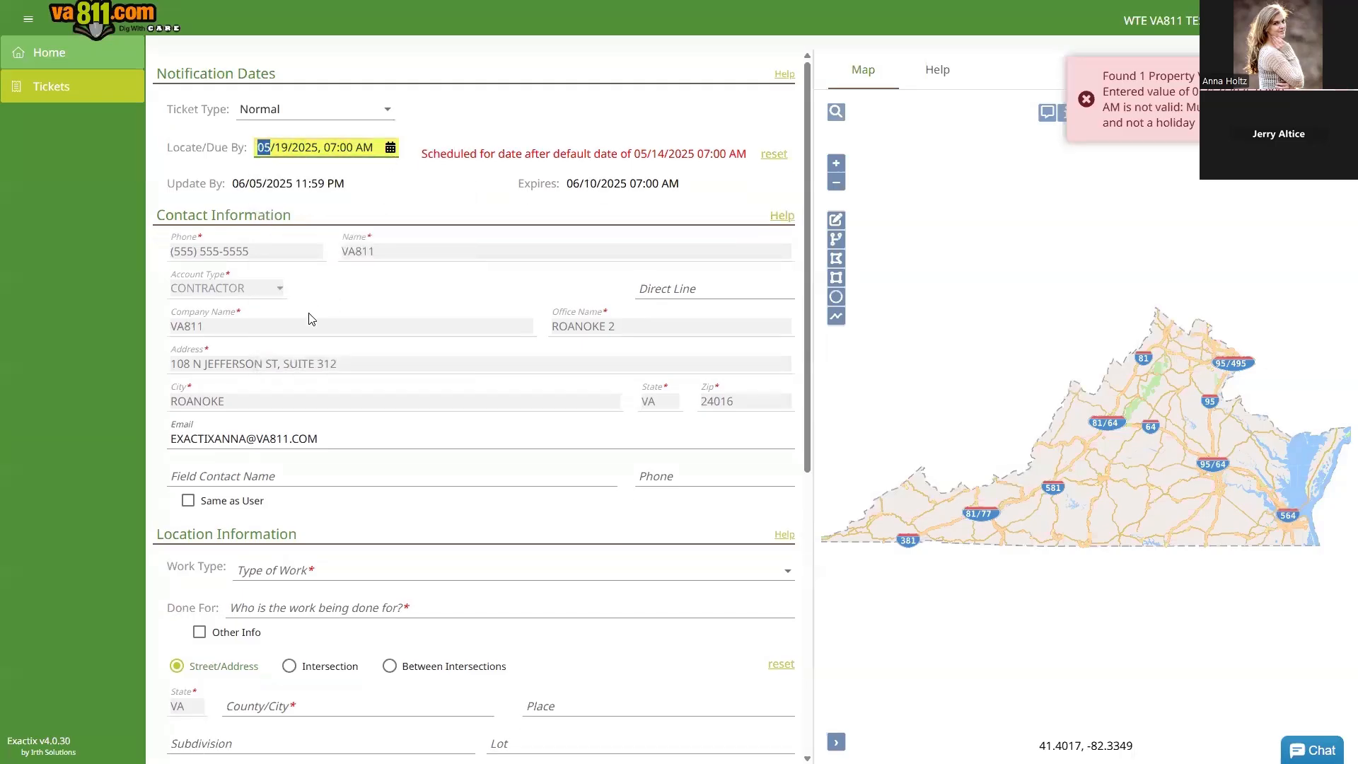
click(1328, 76)
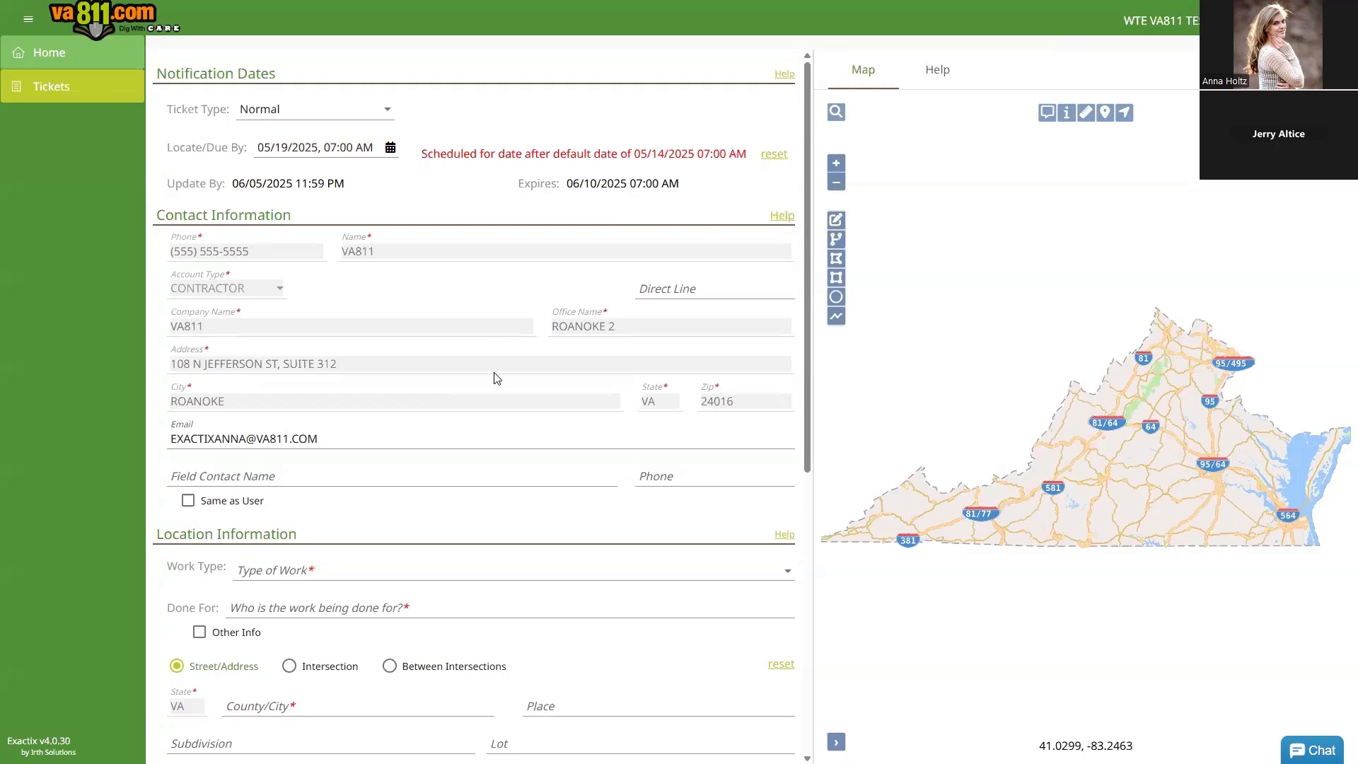
drag(805, 268, 803, 327)
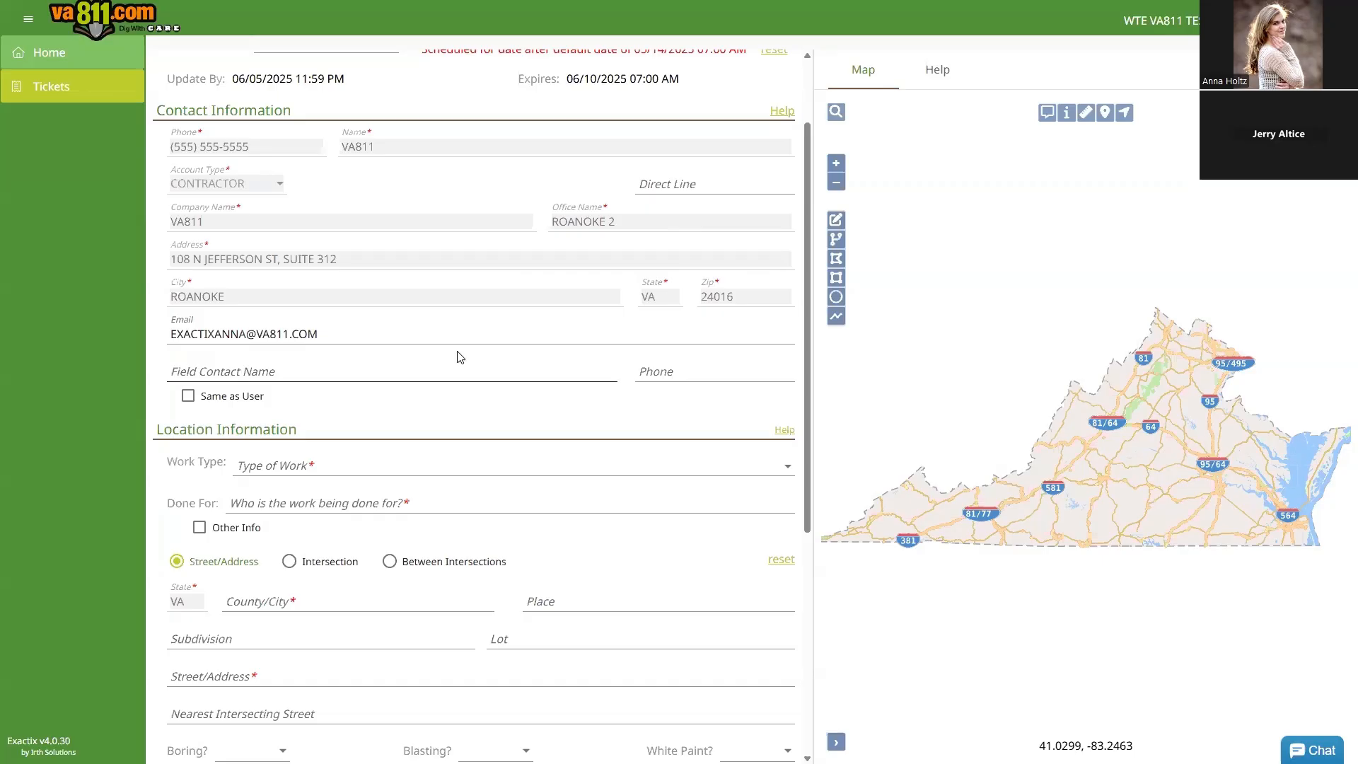
Step: Fill the field contact with the user's own name and phone via Same as User
click(431, 370)
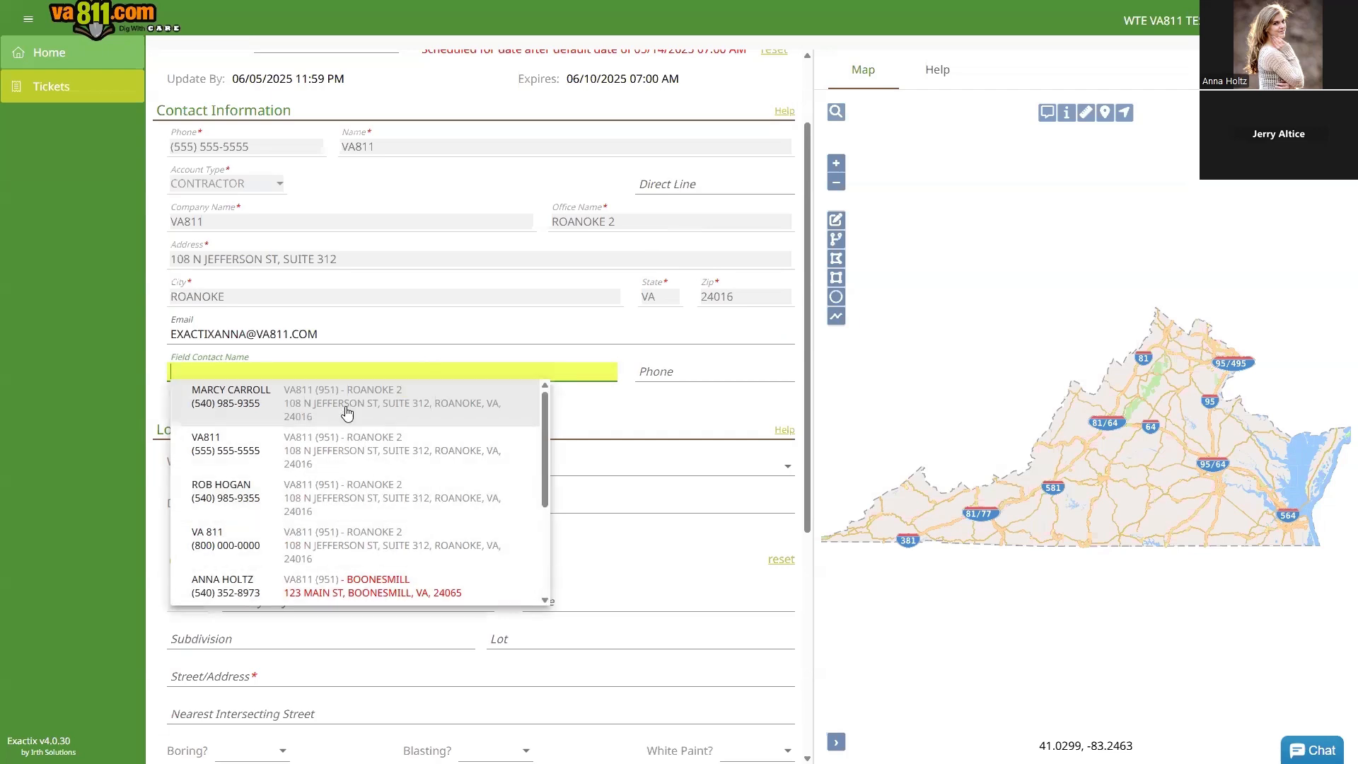
click(156, 376)
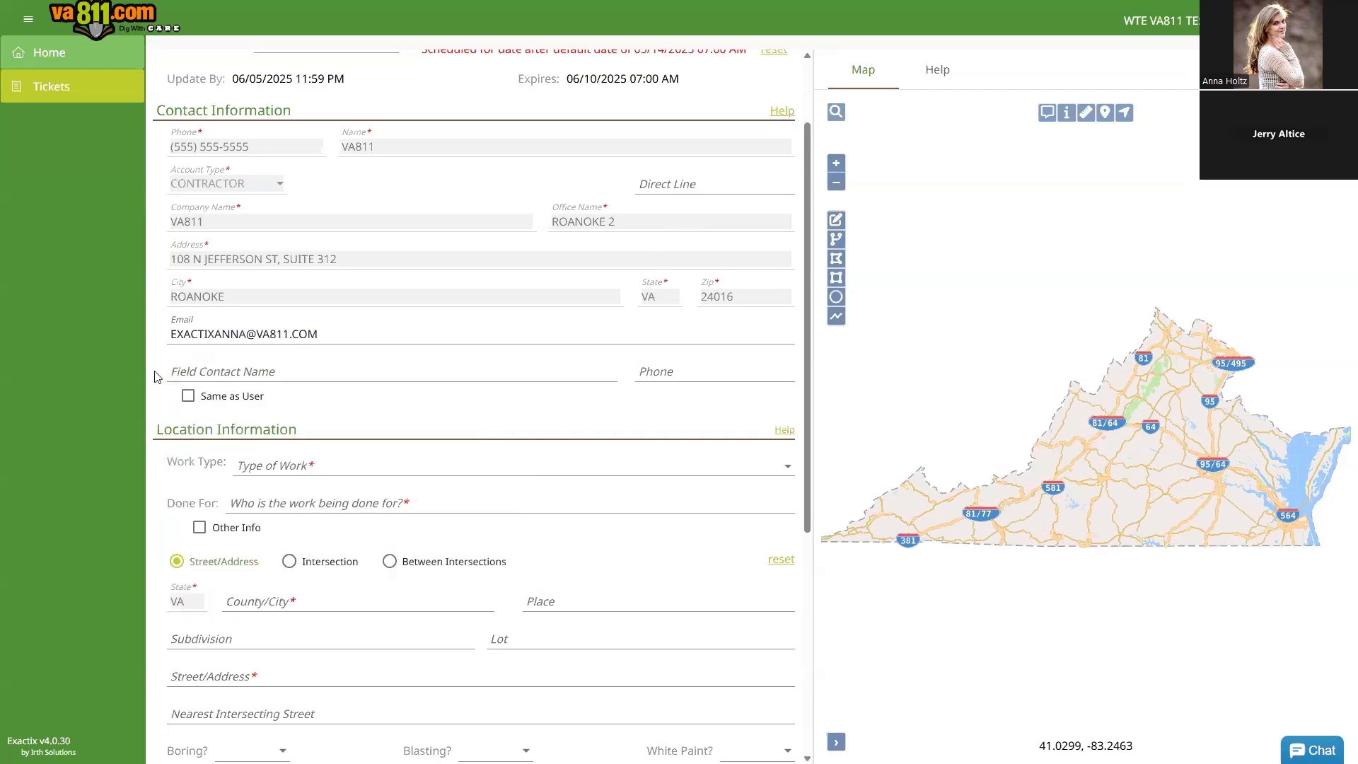
click(187, 400)
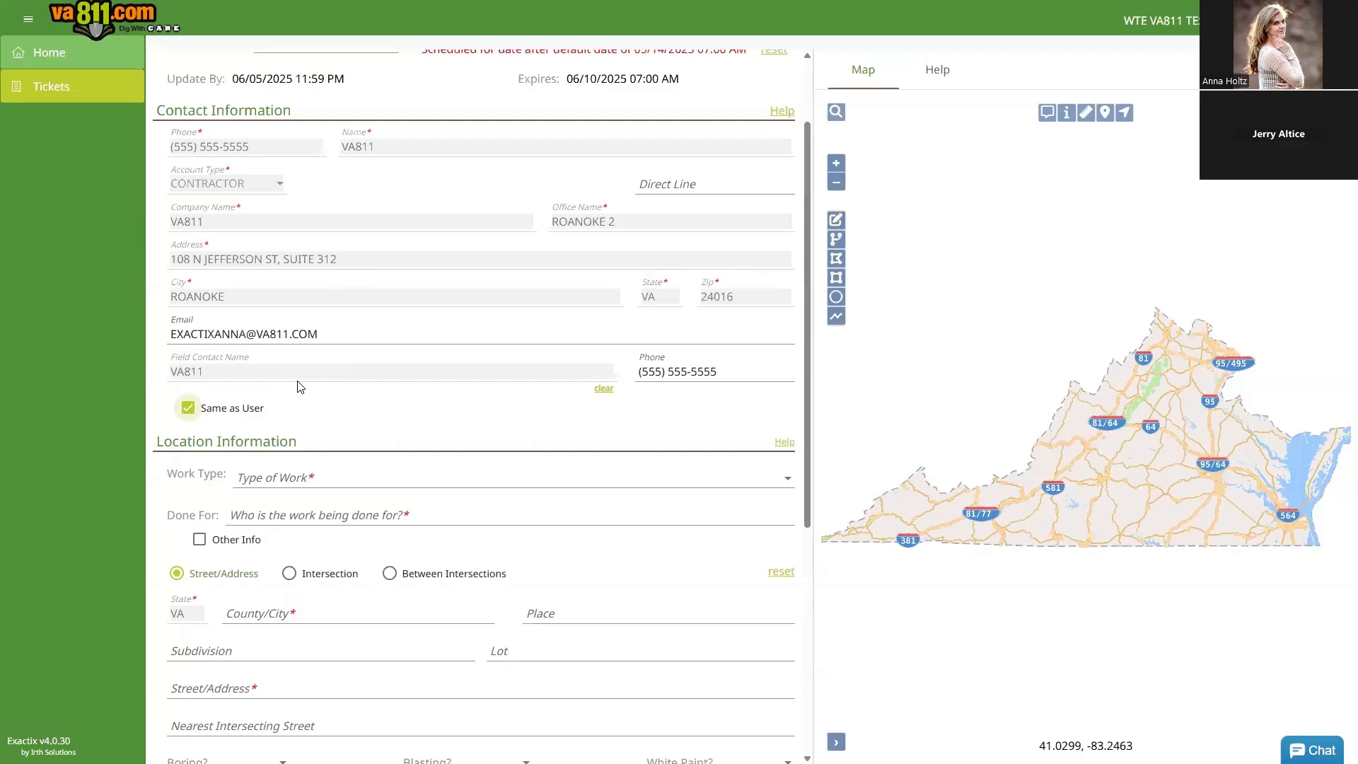
scroll(300, 387, down, 4)
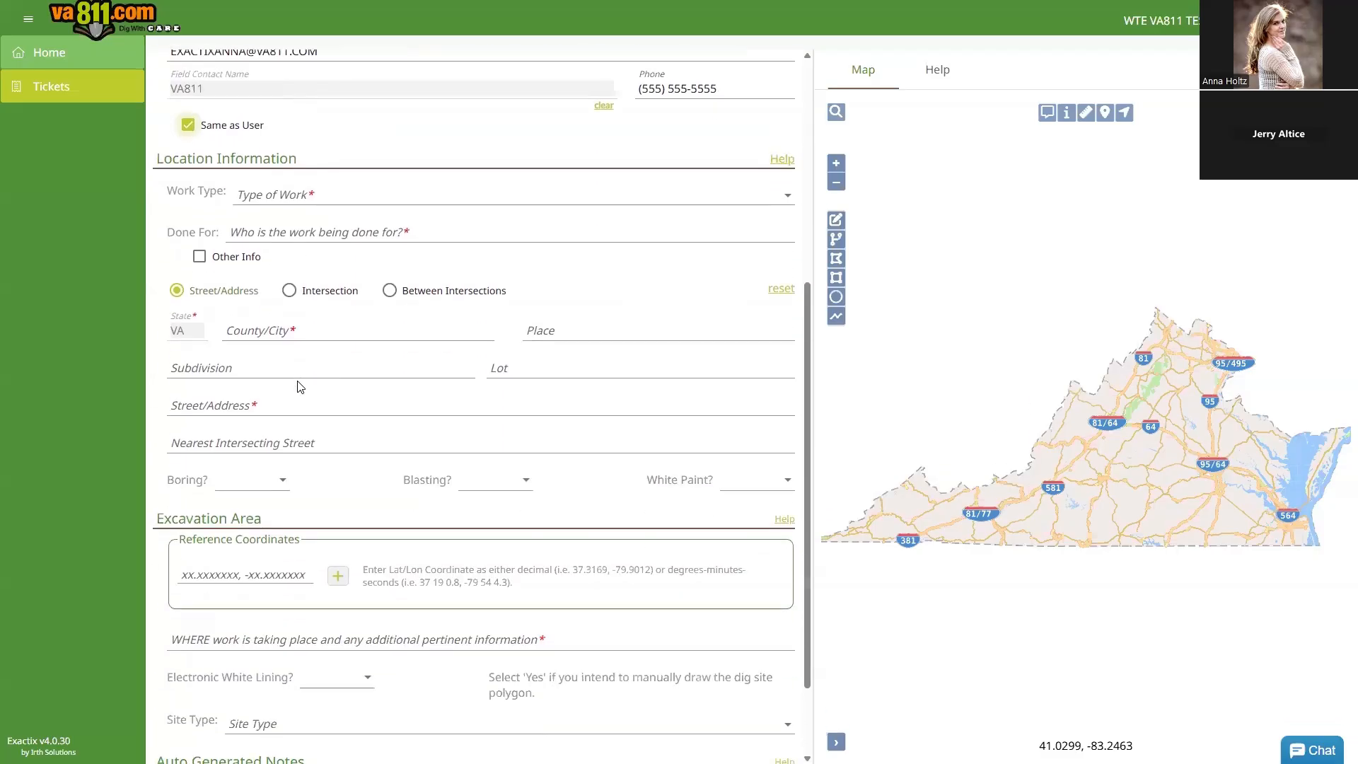
Step: Set work type IRRIGATION SYSTEM - INSTALL OR REPAIR and done for SAME
click(336, 195)
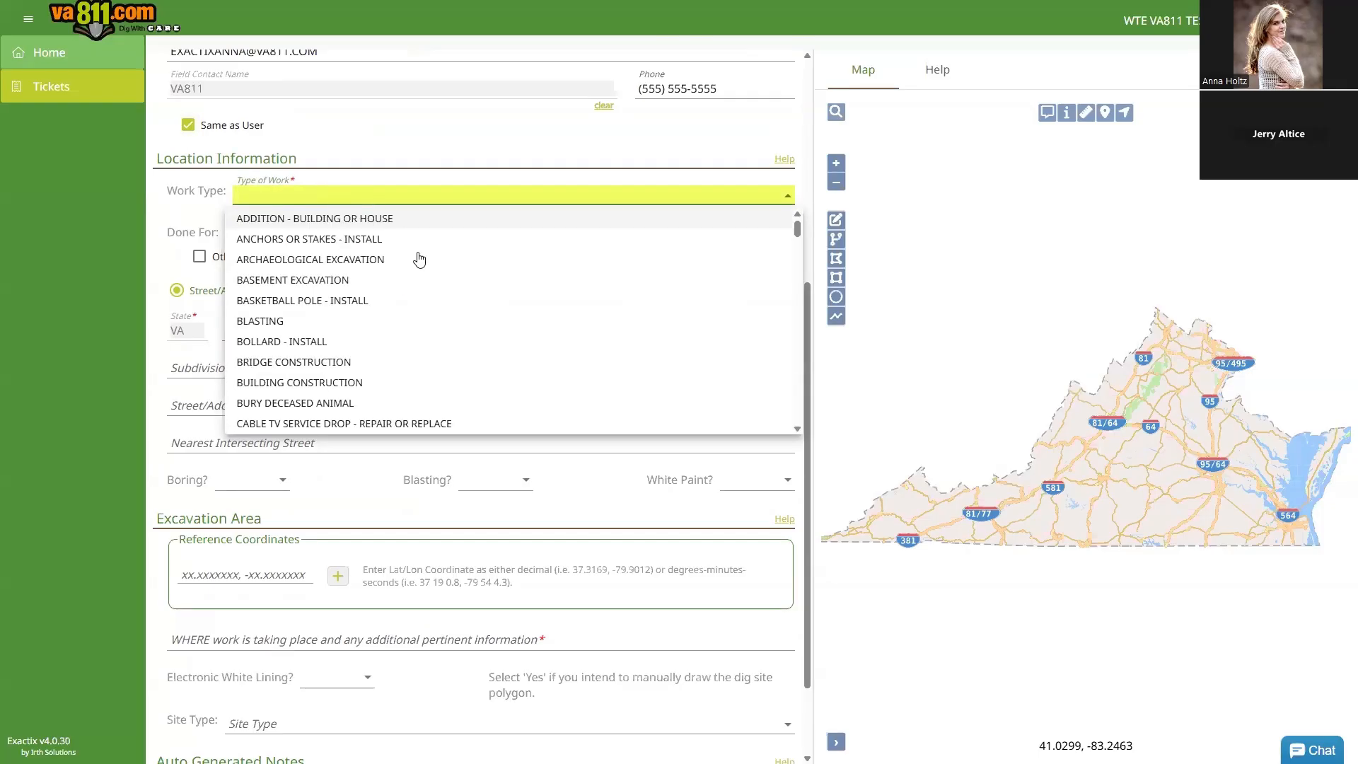
scroll(507, 290, down, 4)
scroll(507, 290, down, 2)
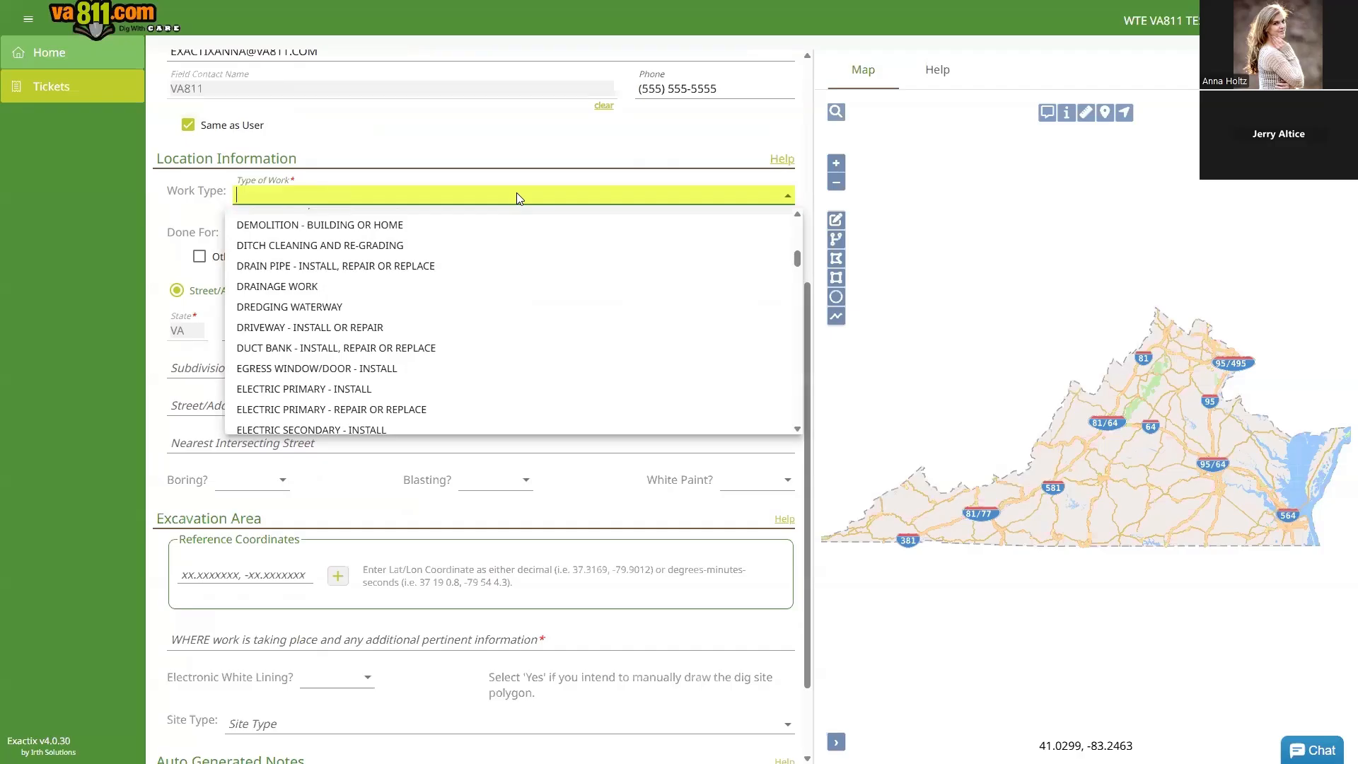
text(irr)
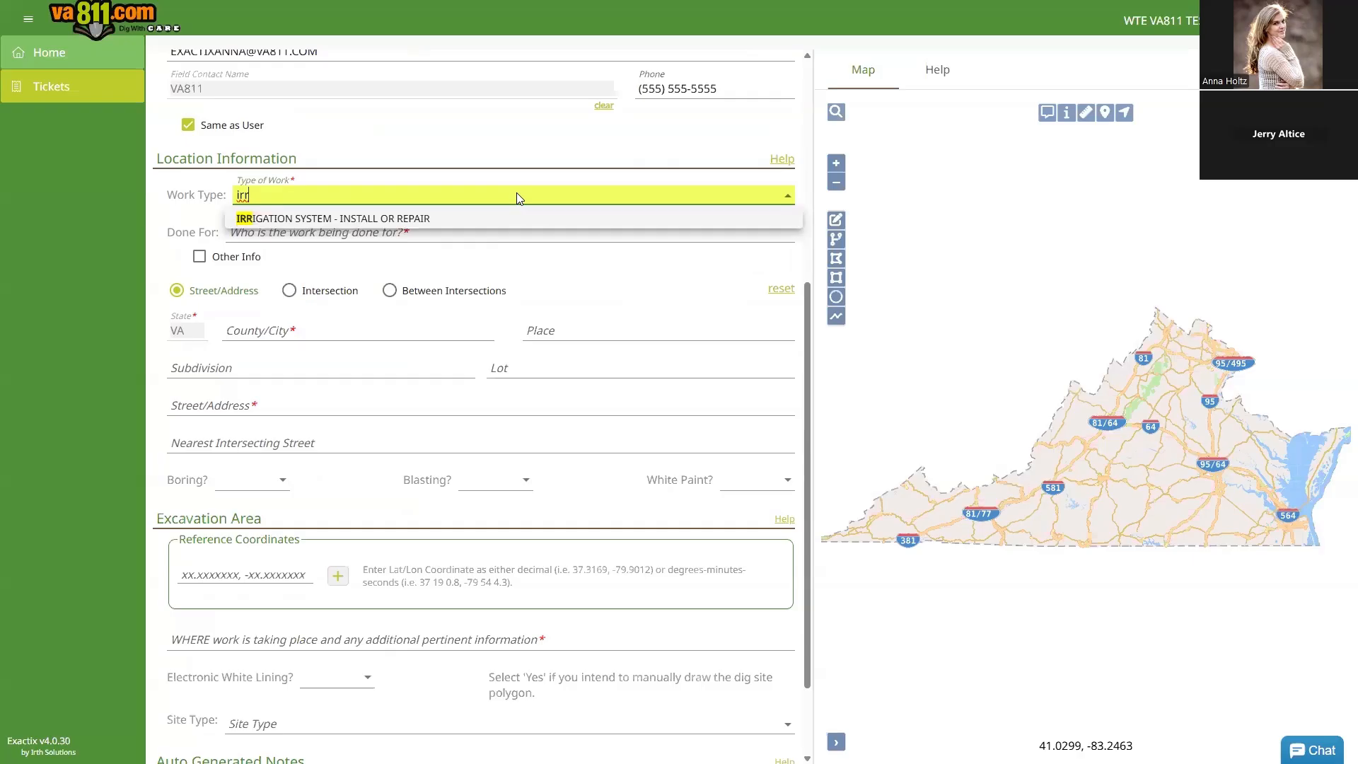
click(351, 221)
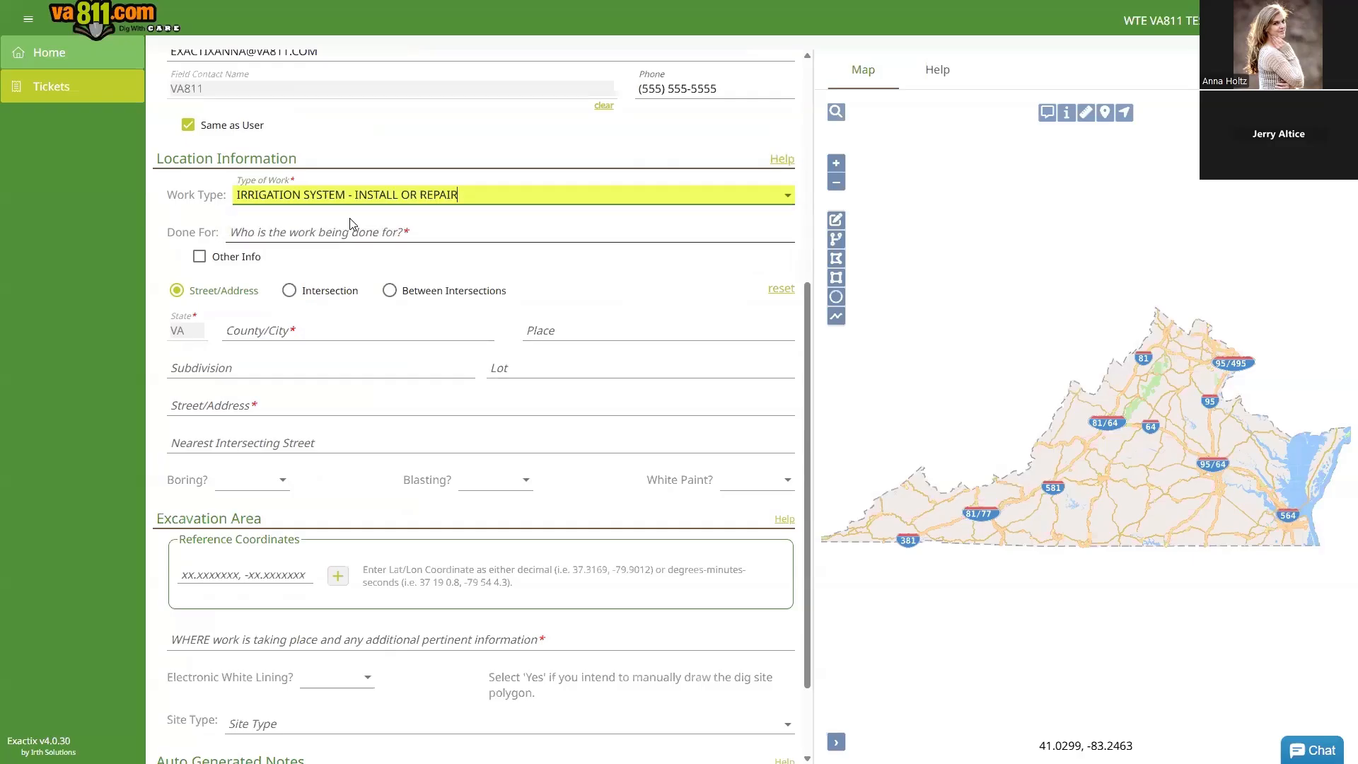
click(354, 231)
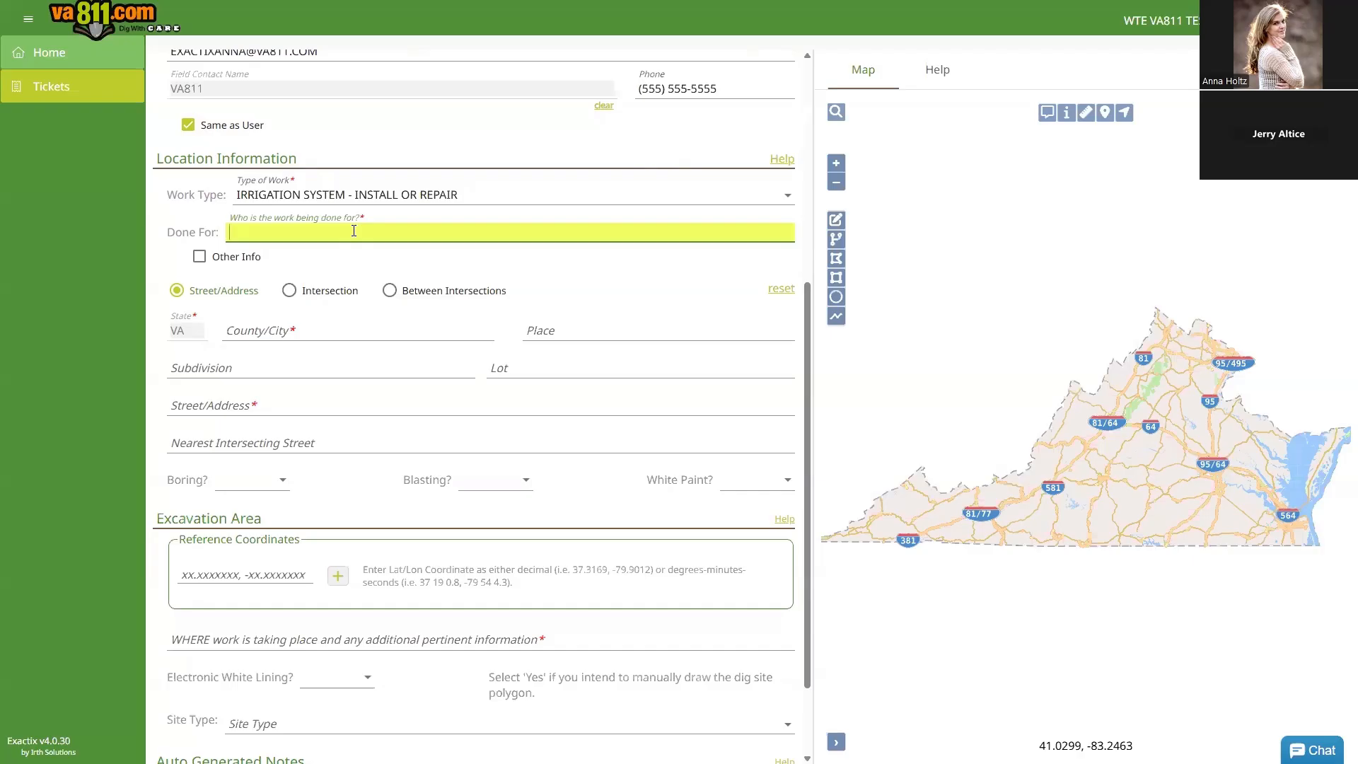
text(SAME)
Step: Set County/City to HENRICO by searching HEN
click(349, 335)
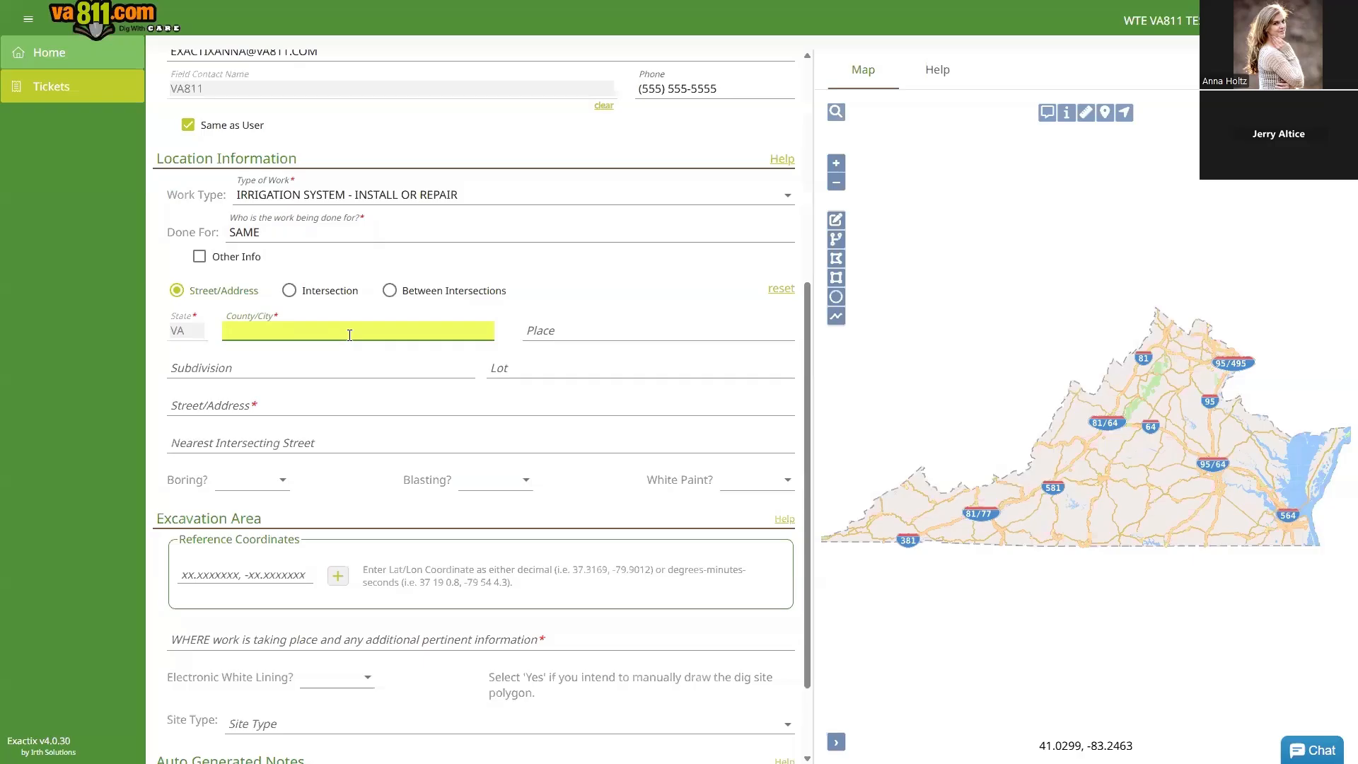
text(HEN)
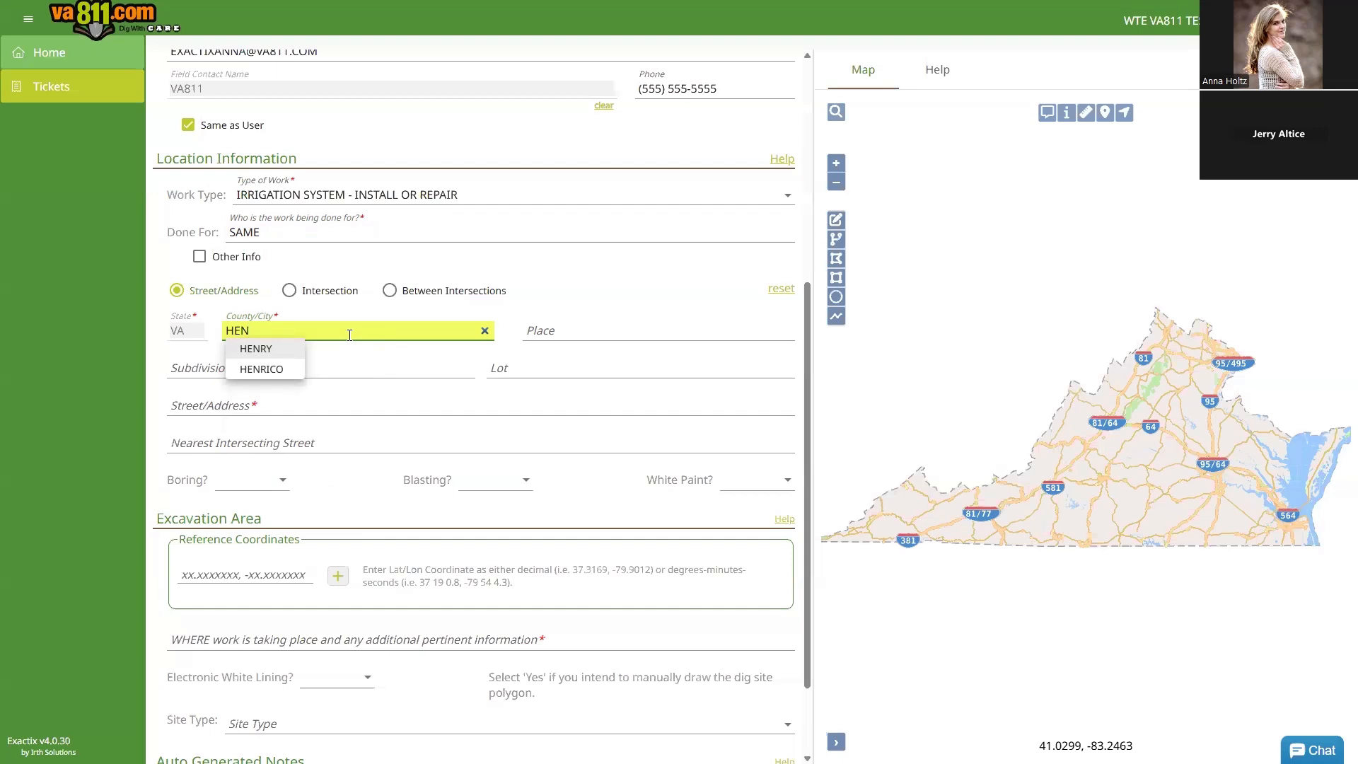
click(276, 370)
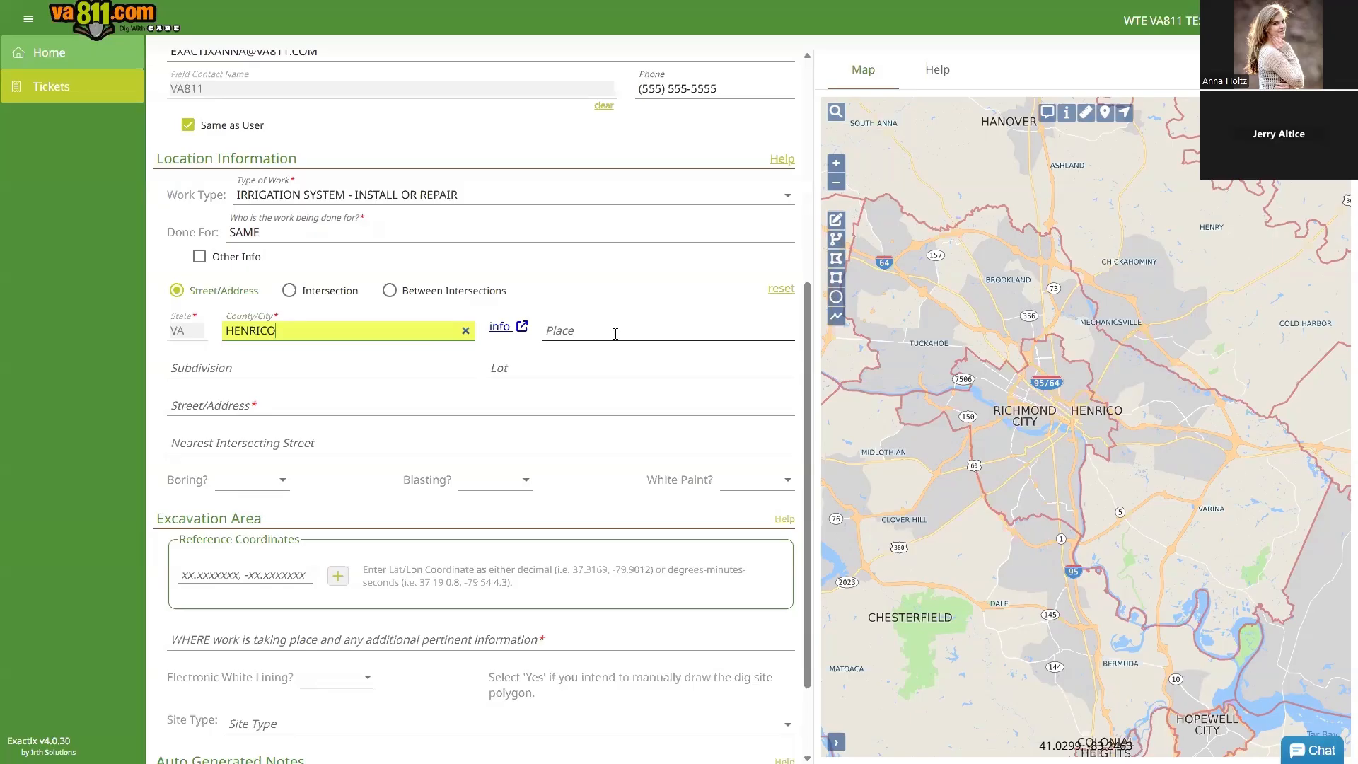
click(412, 330)
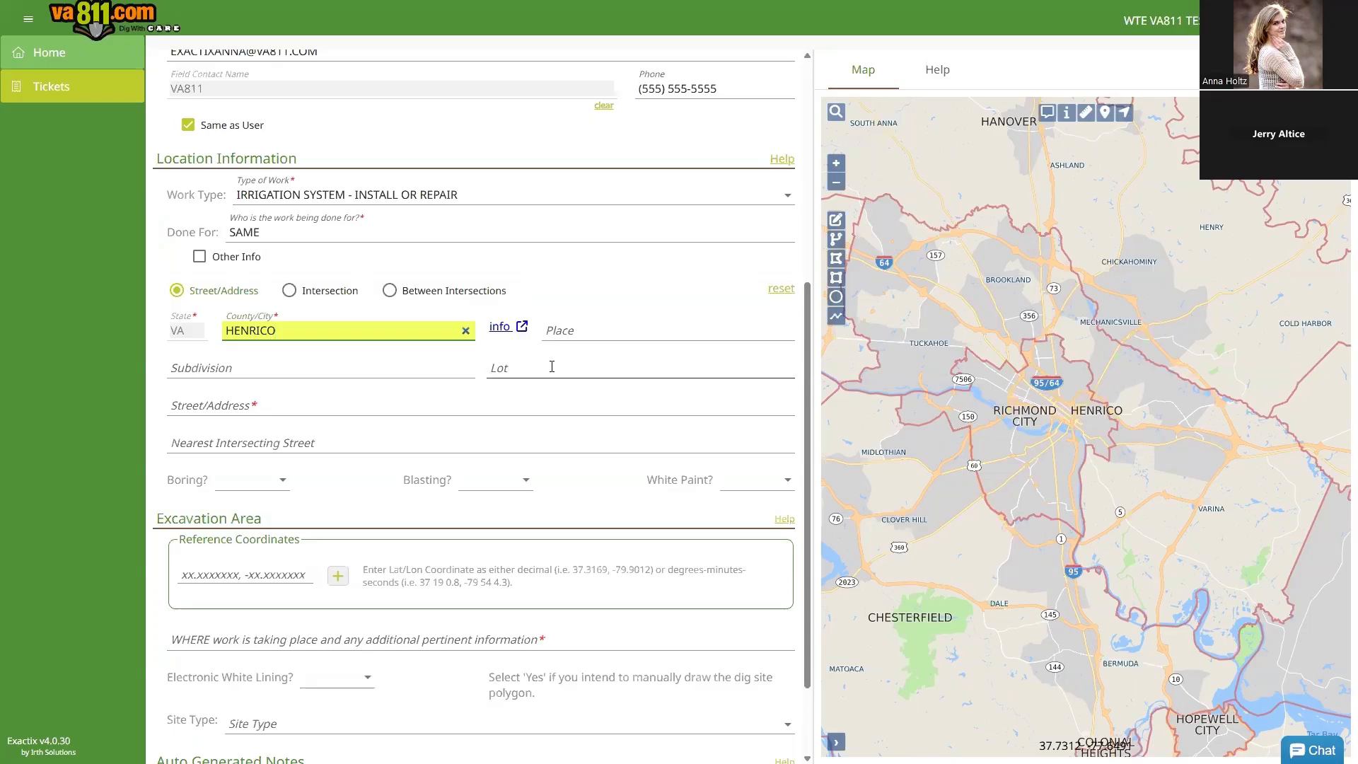
click(315, 405)
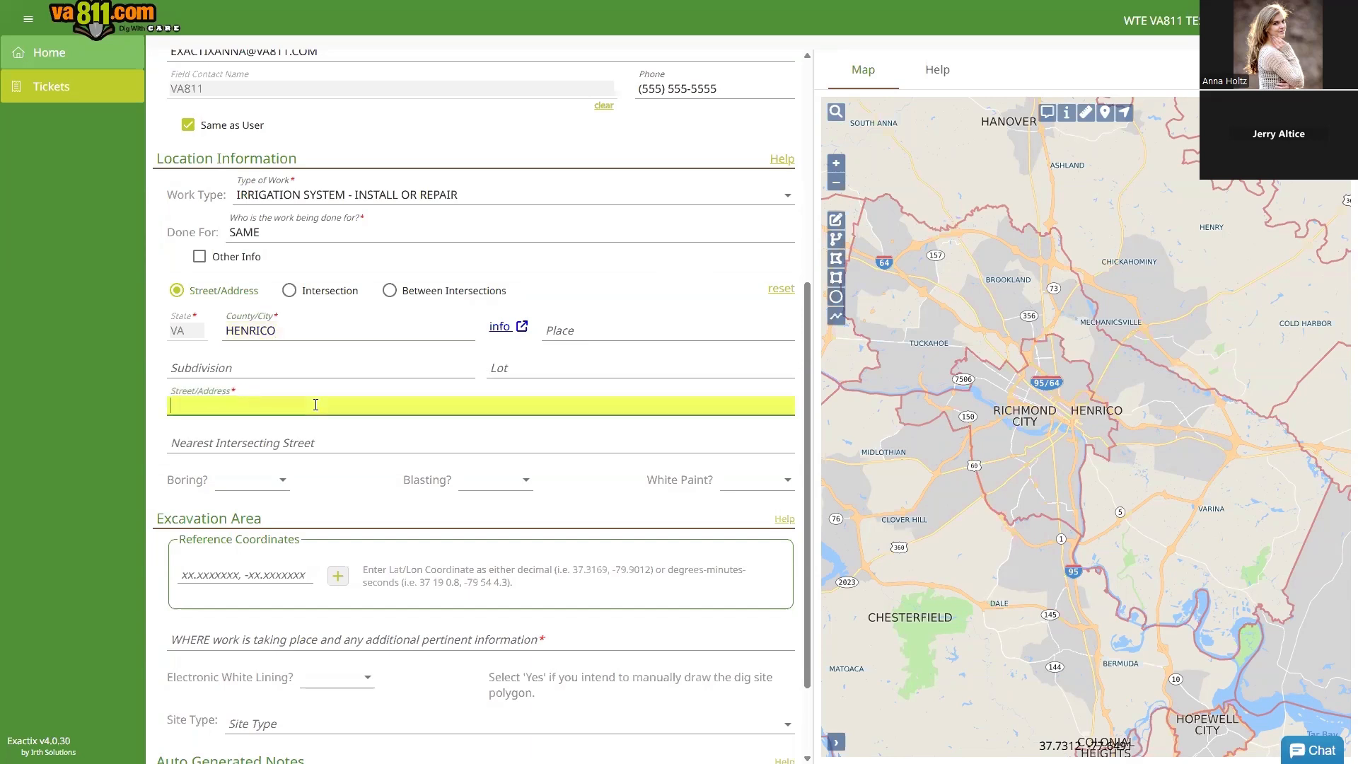
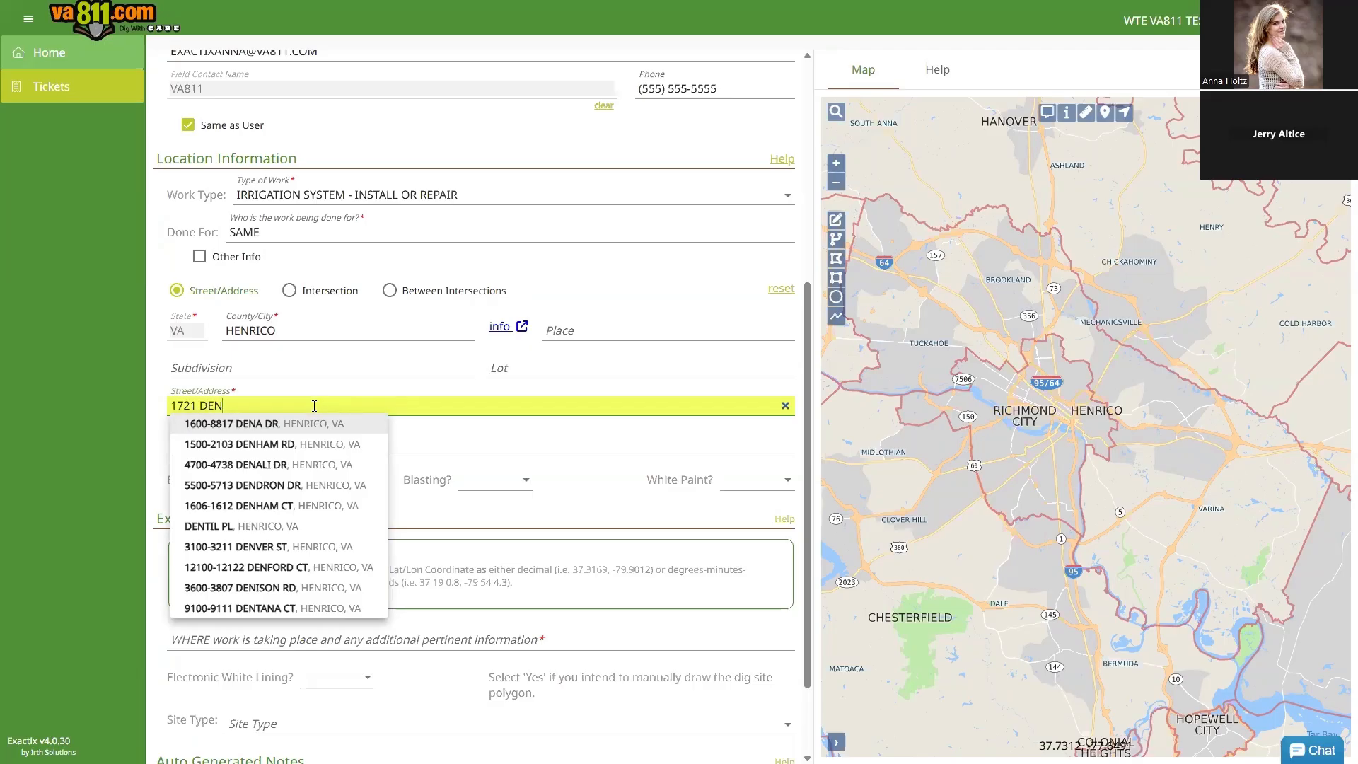
key(Down)
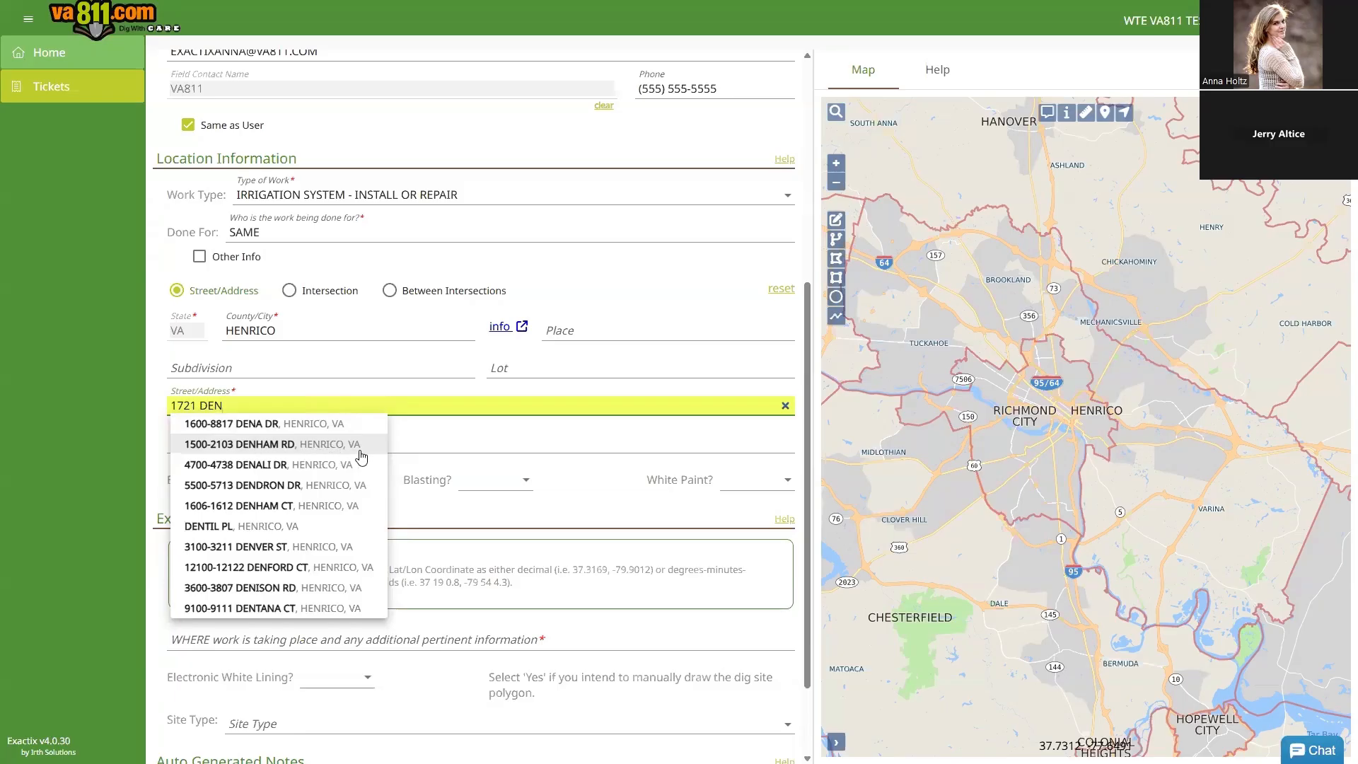
click(258, 448)
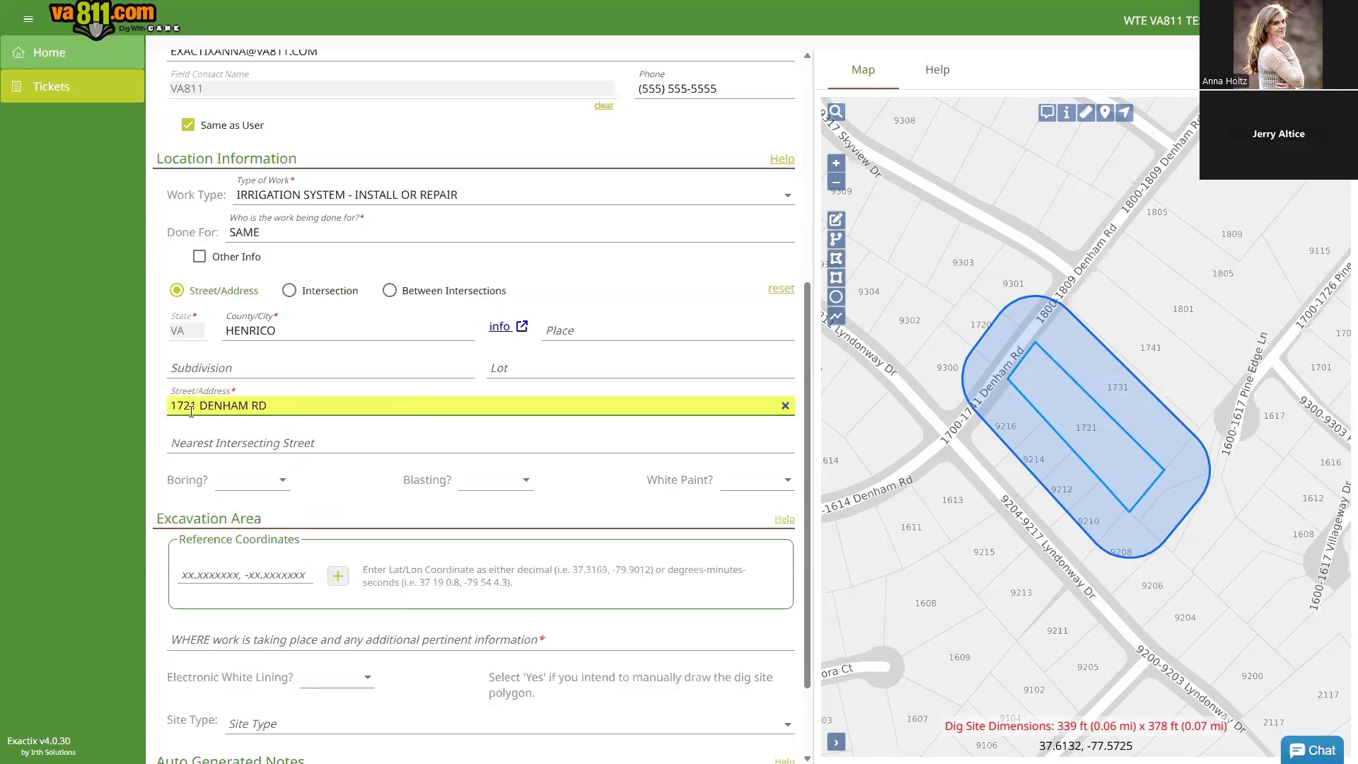
Step: Set LYNDONWAY DR as the nearest intersecting street
click(264, 438)
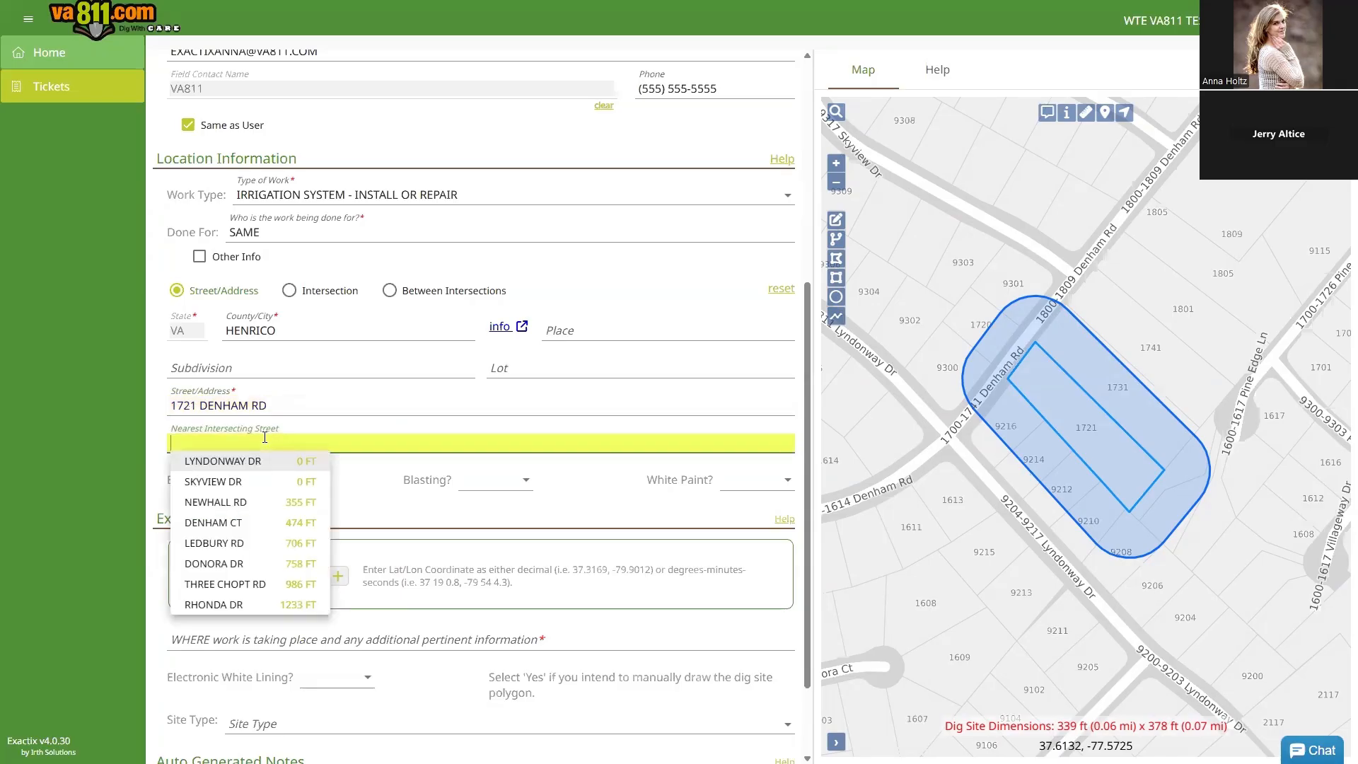
text(LYN)
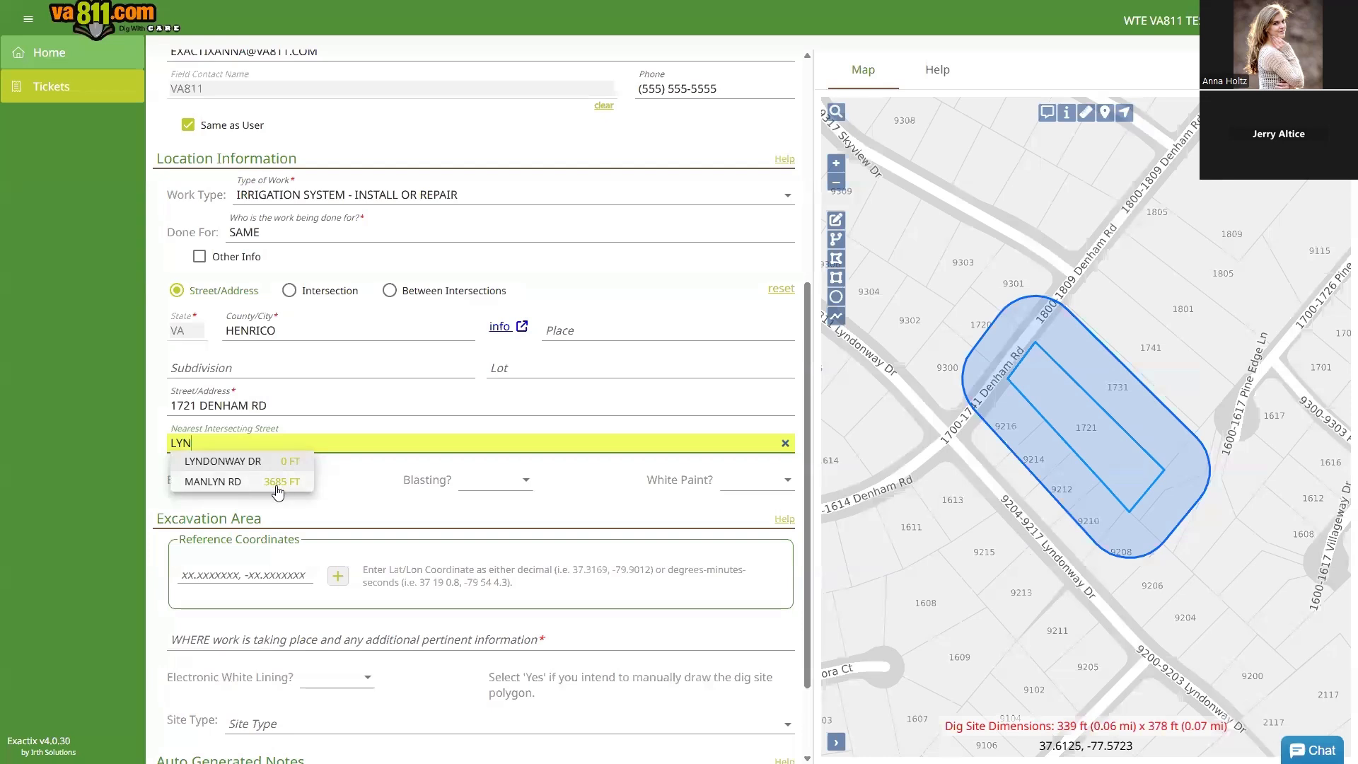
click(223, 461)
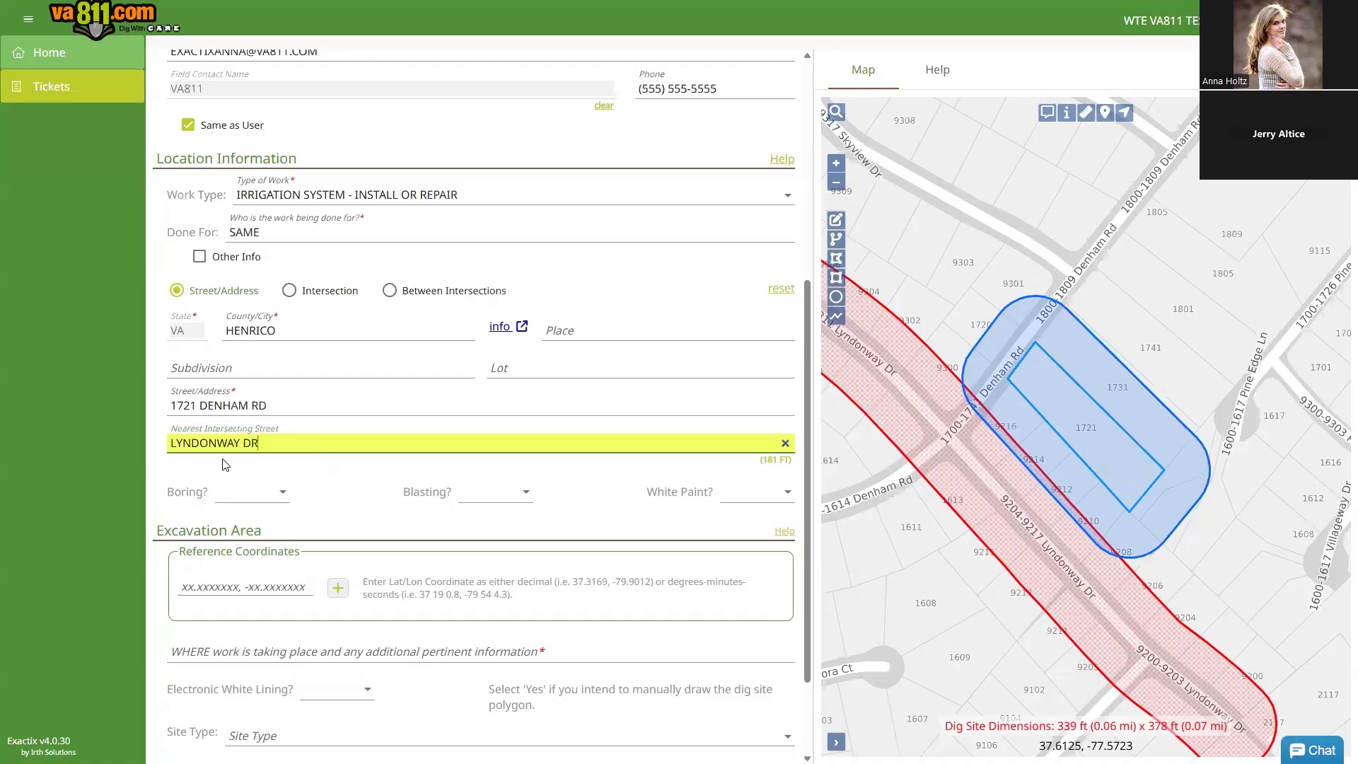
Step: Answer No to Boring, Blasting and White Paint
click(274, 500)
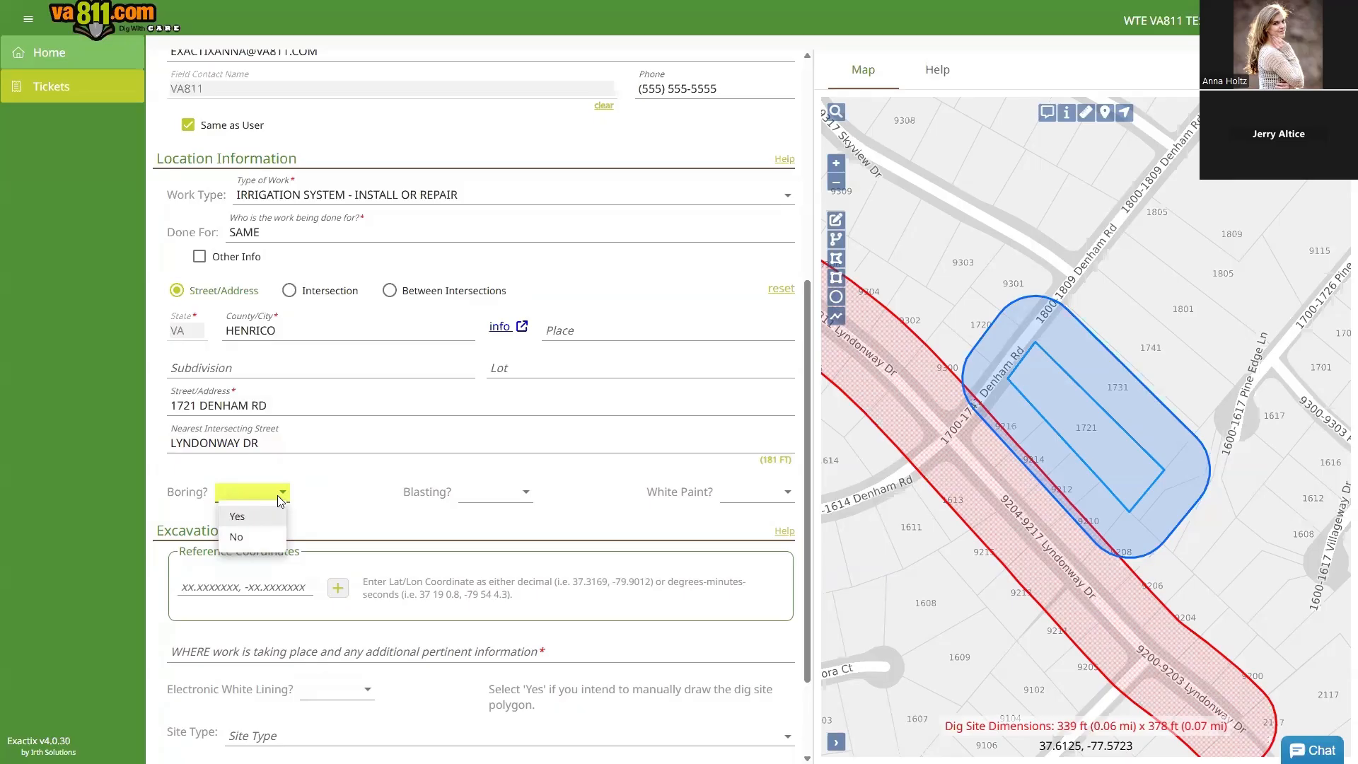
click(238, 541)
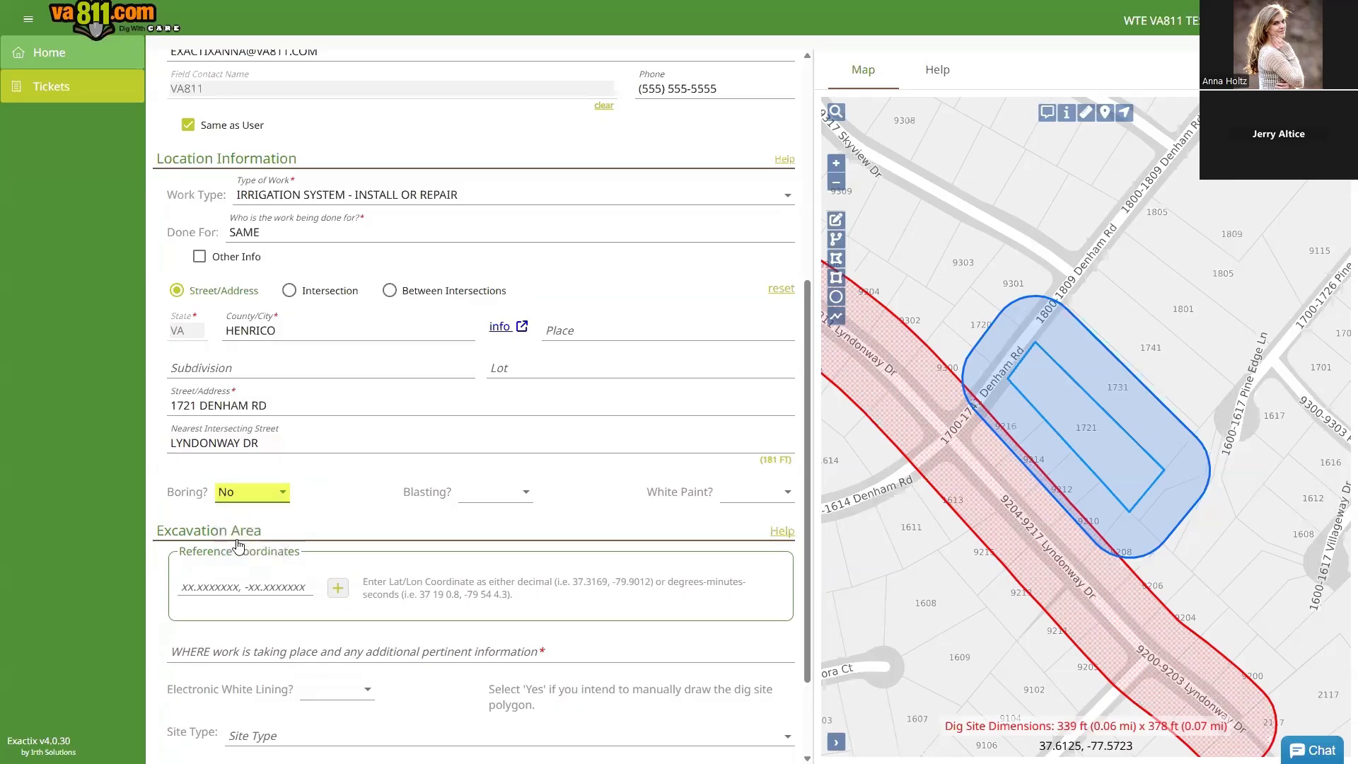
key(Tab)
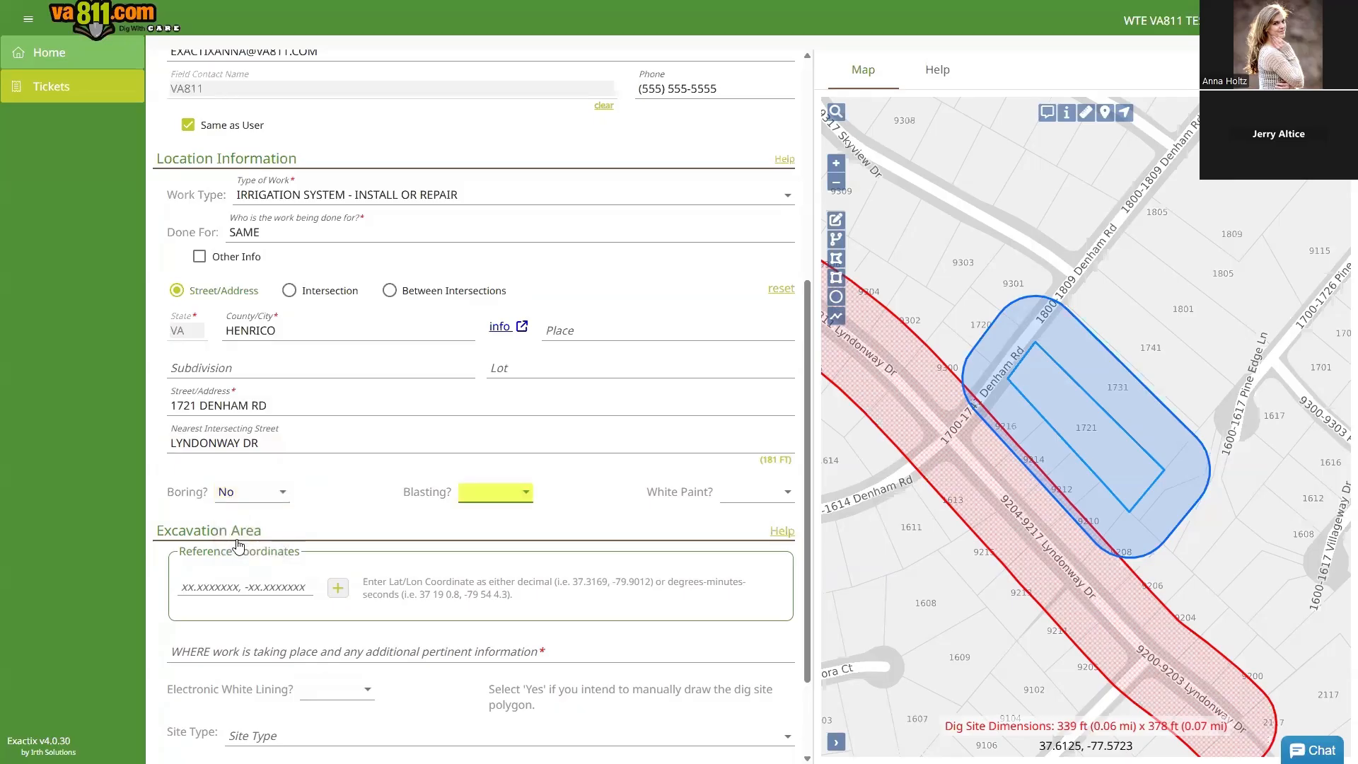
key(Down)
key(Down)
key(Up)
key(Tab)
key(Down)
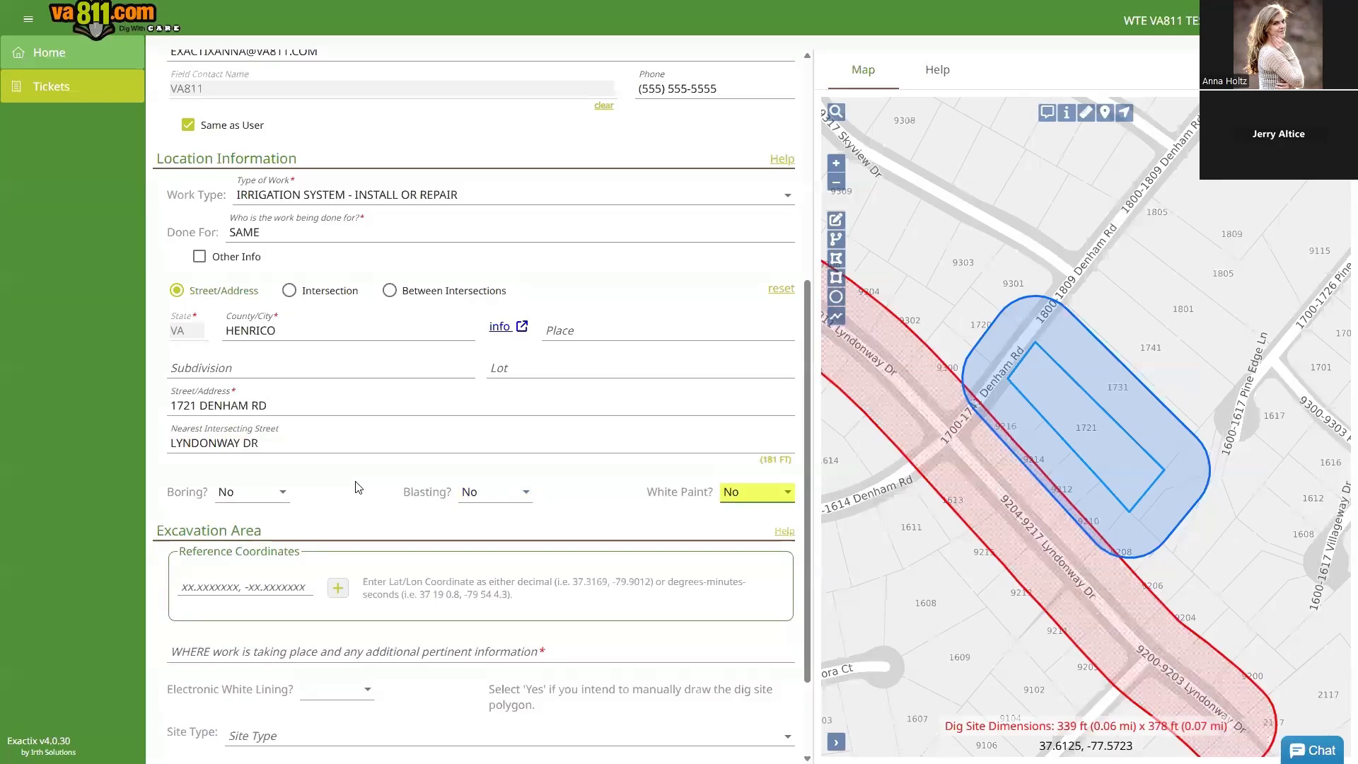
scroll(357, 486, down, 2)
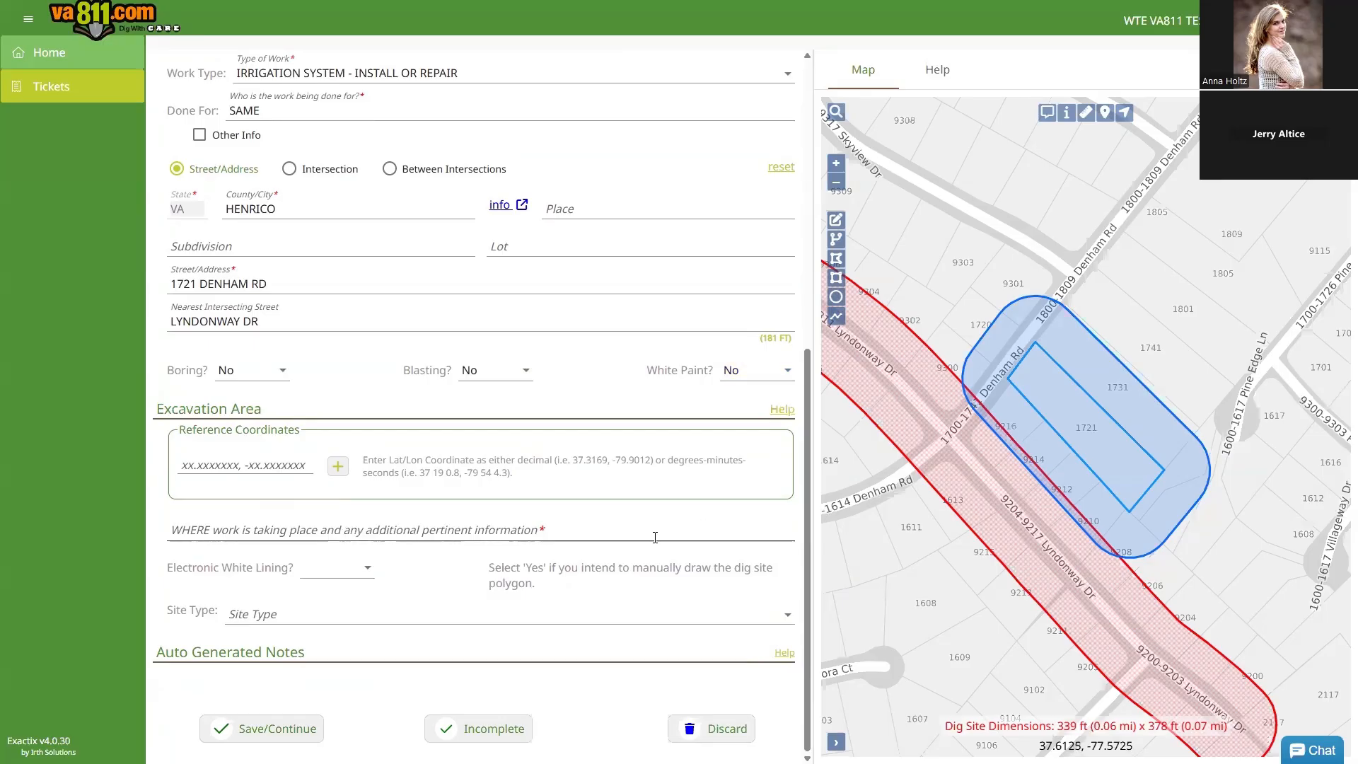
Step: Enter FRONT OF PROPERTIES as where the work is taking place
click(276, 530)
text(FRONT OF PROPERTIES)
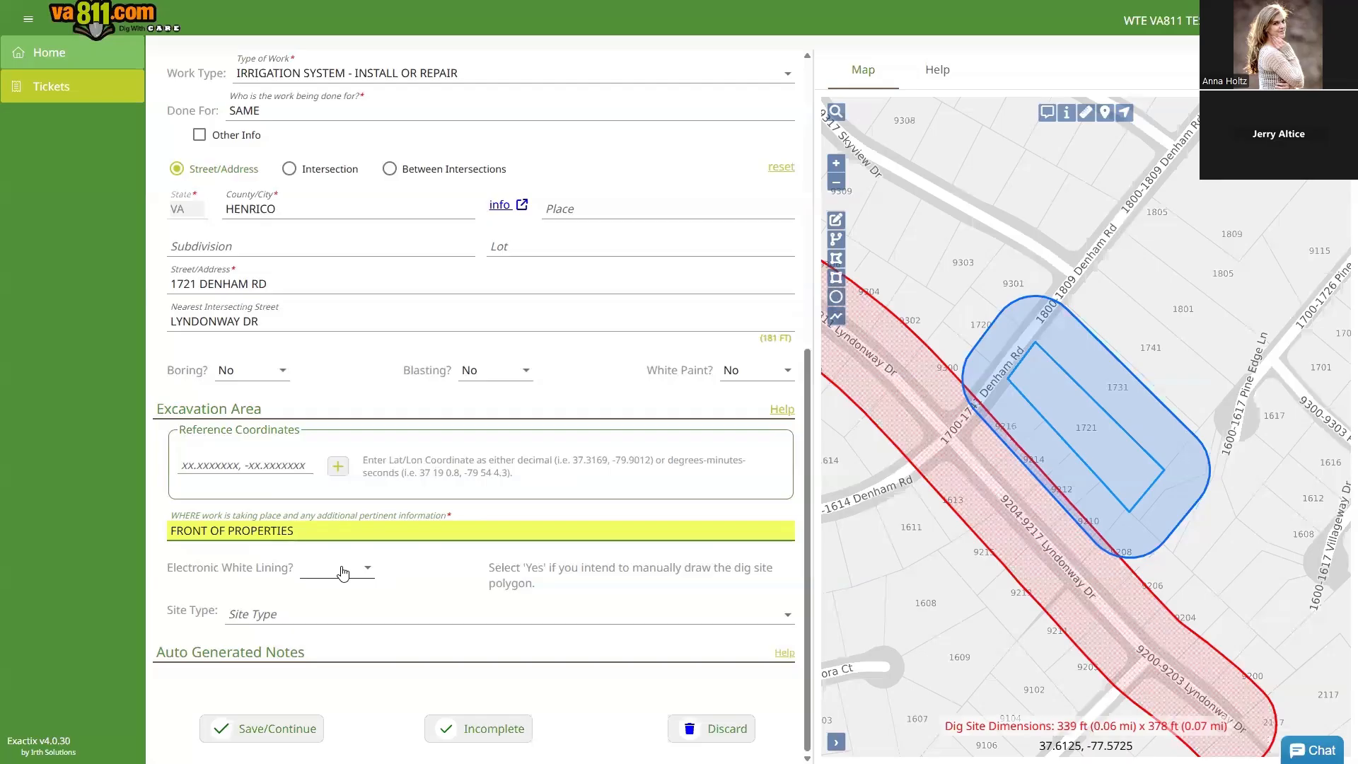
Step: Set Electronic White Lining to No
click(367, 571)
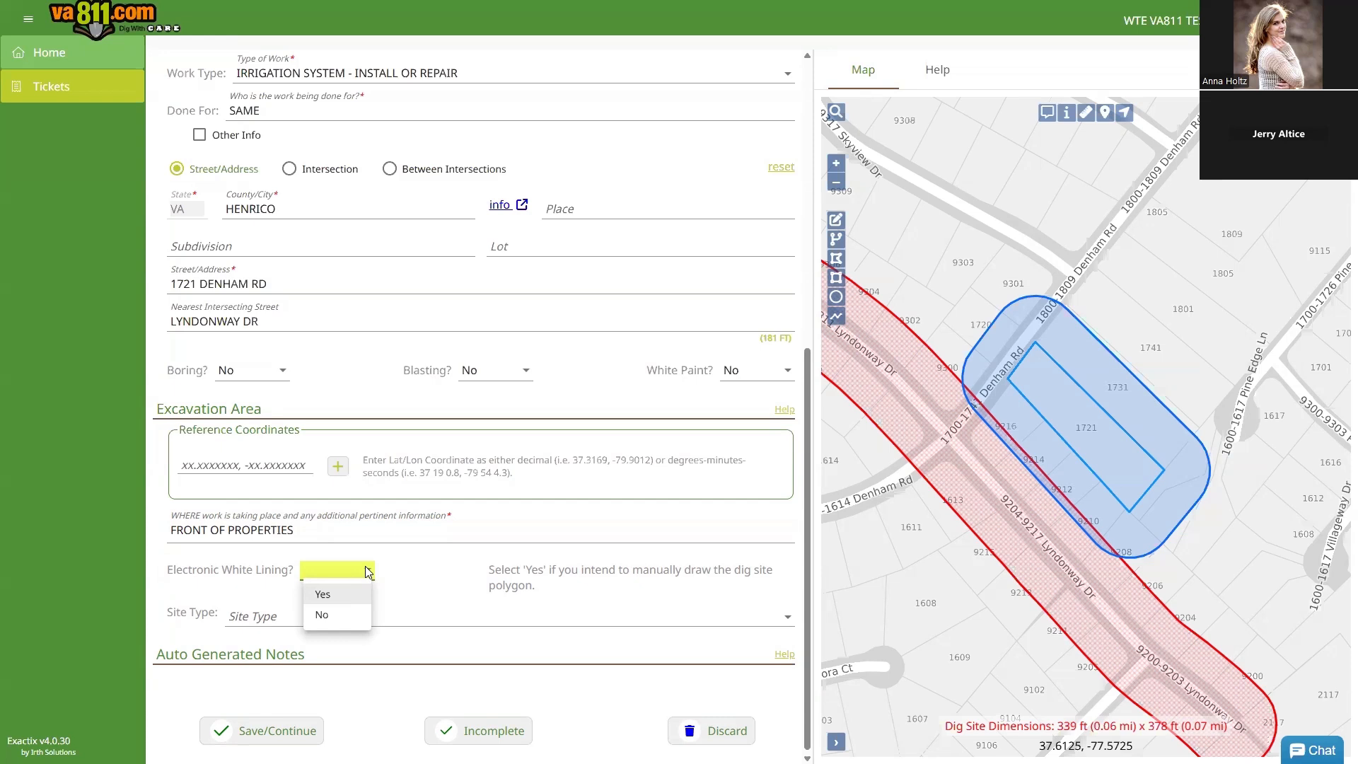
click(336, 618)
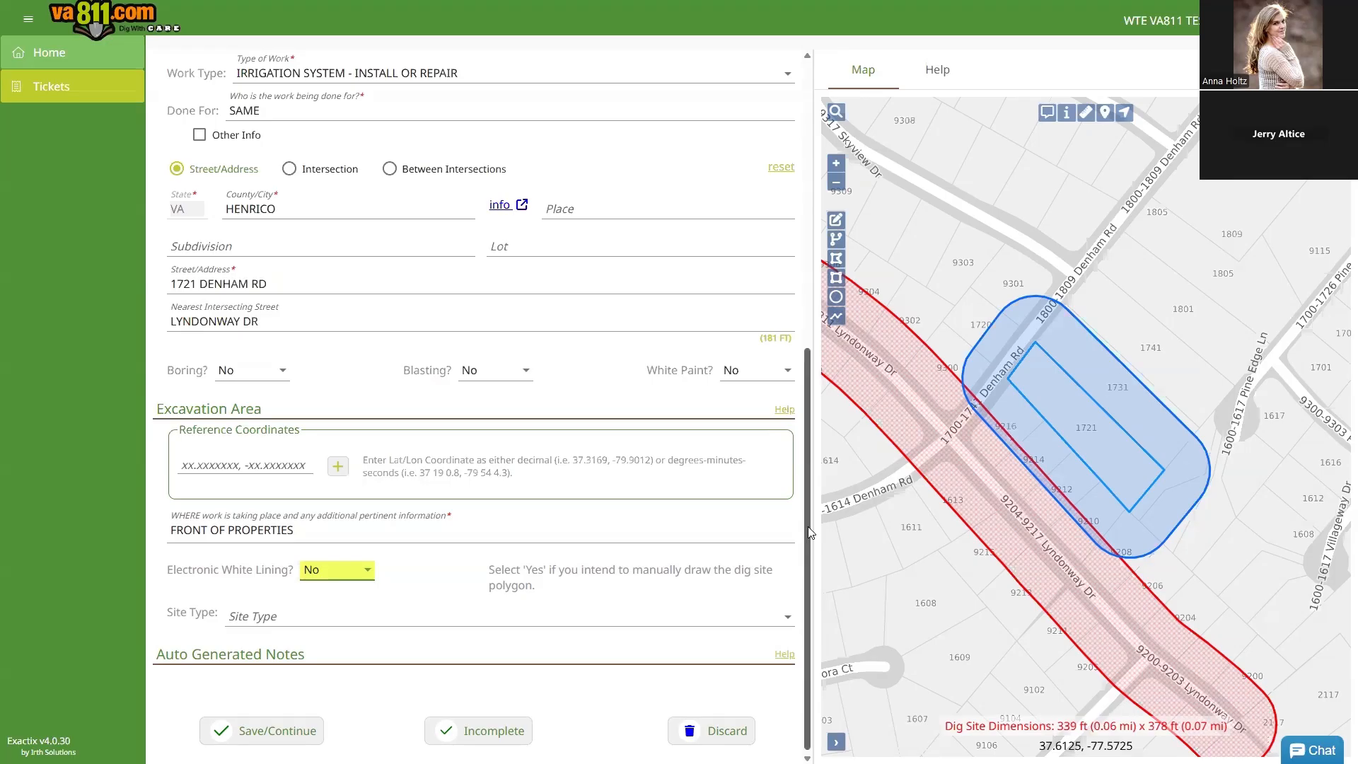
click(784, 410)
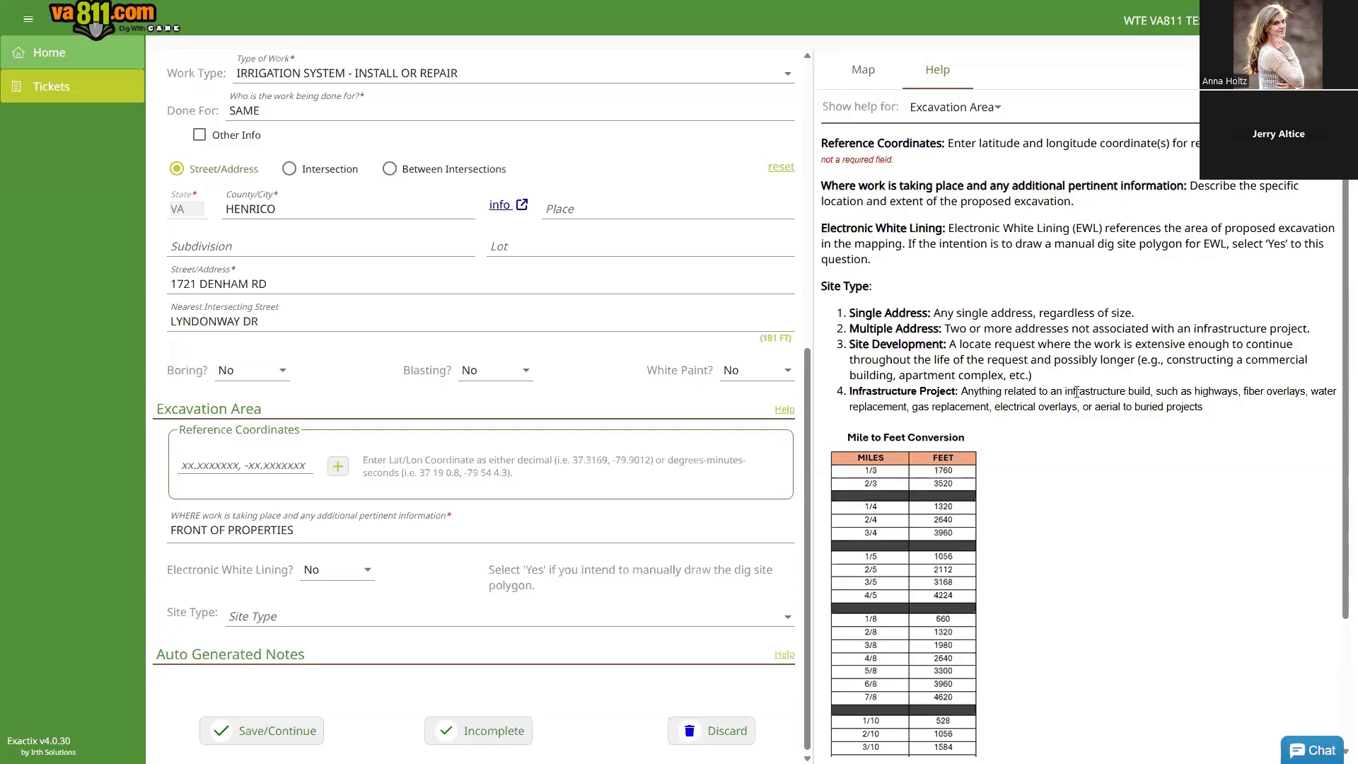
Step: Scroll the Excavation Area help down to the site types and mile-to-feet conversion table
drag(1341, 321, 1339, 482)
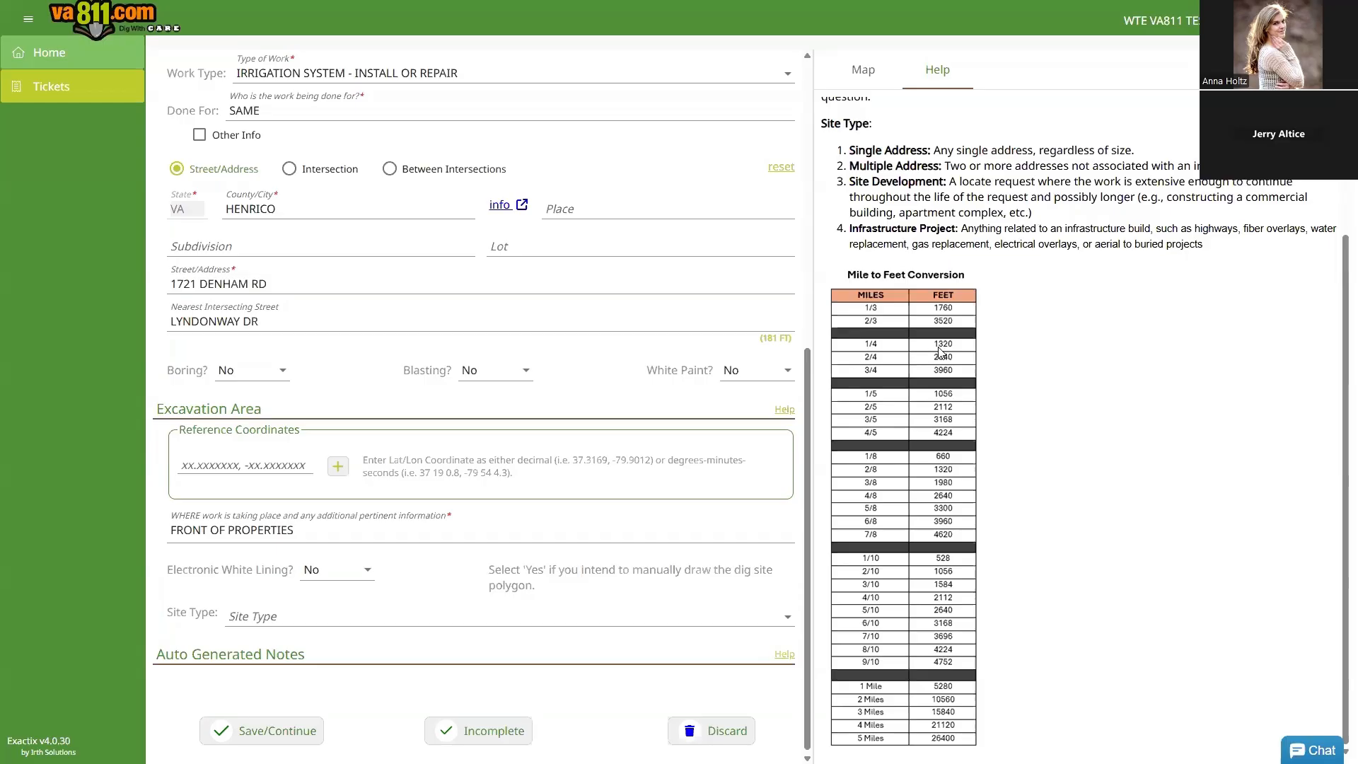
Step: Bring the dig-site map back and set Site Type to 1. SINGLE ADDRESS
click(862, 69)
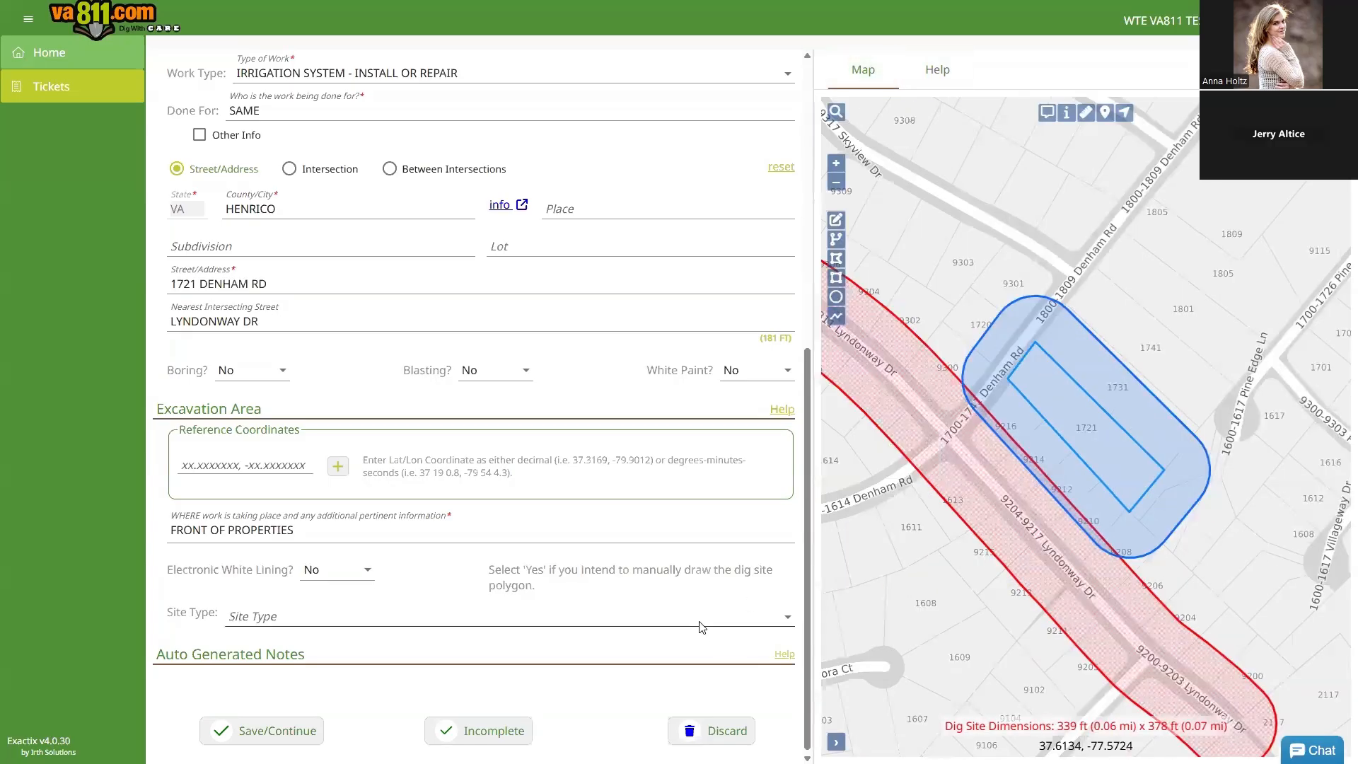
click(701, 628)
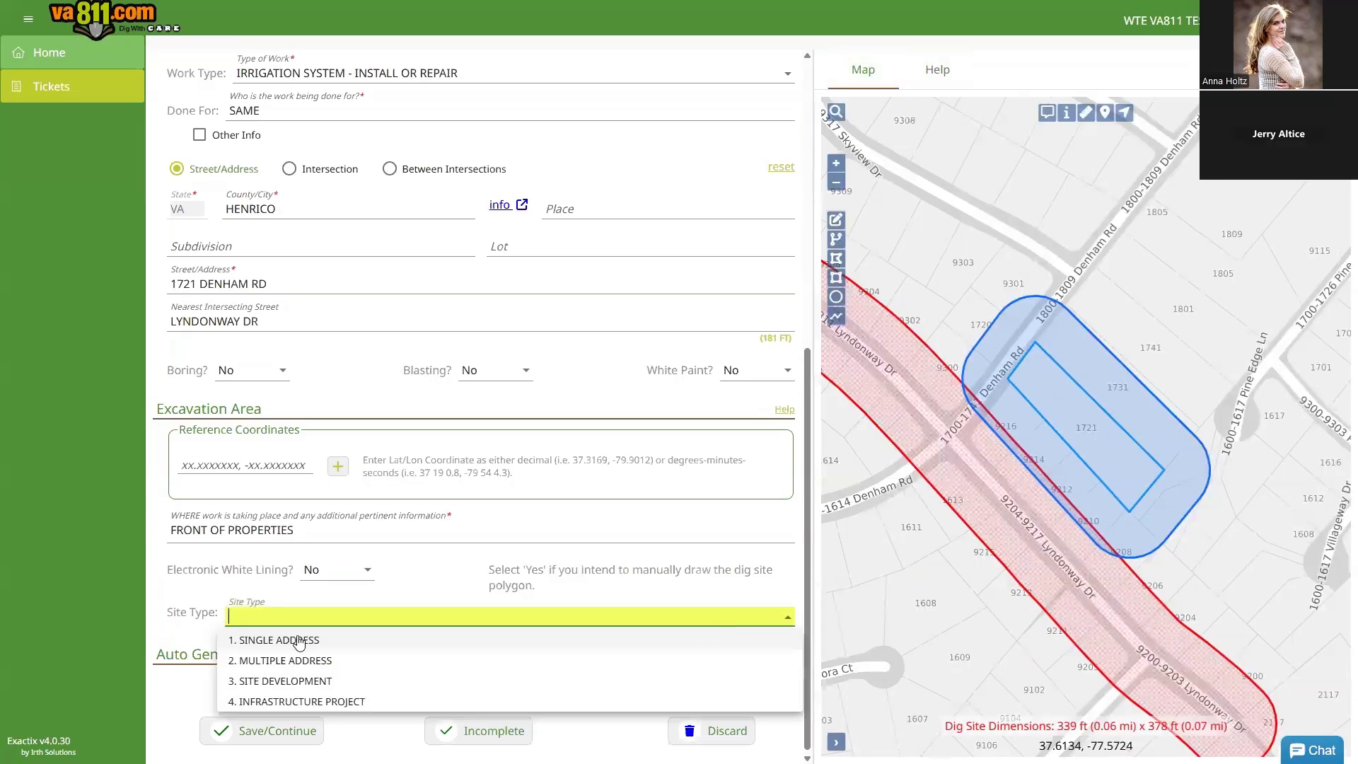
click(249, 643)
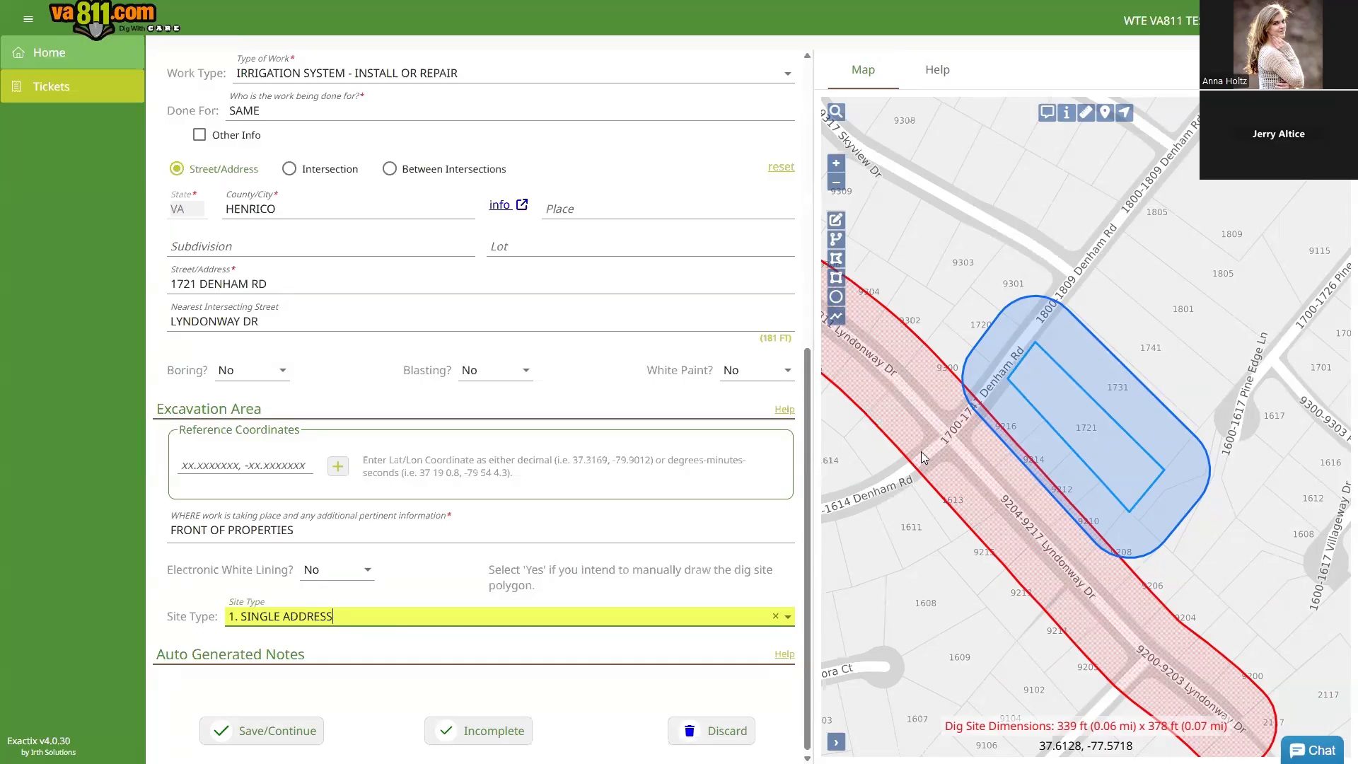
scroll(609, 358, up, 1)
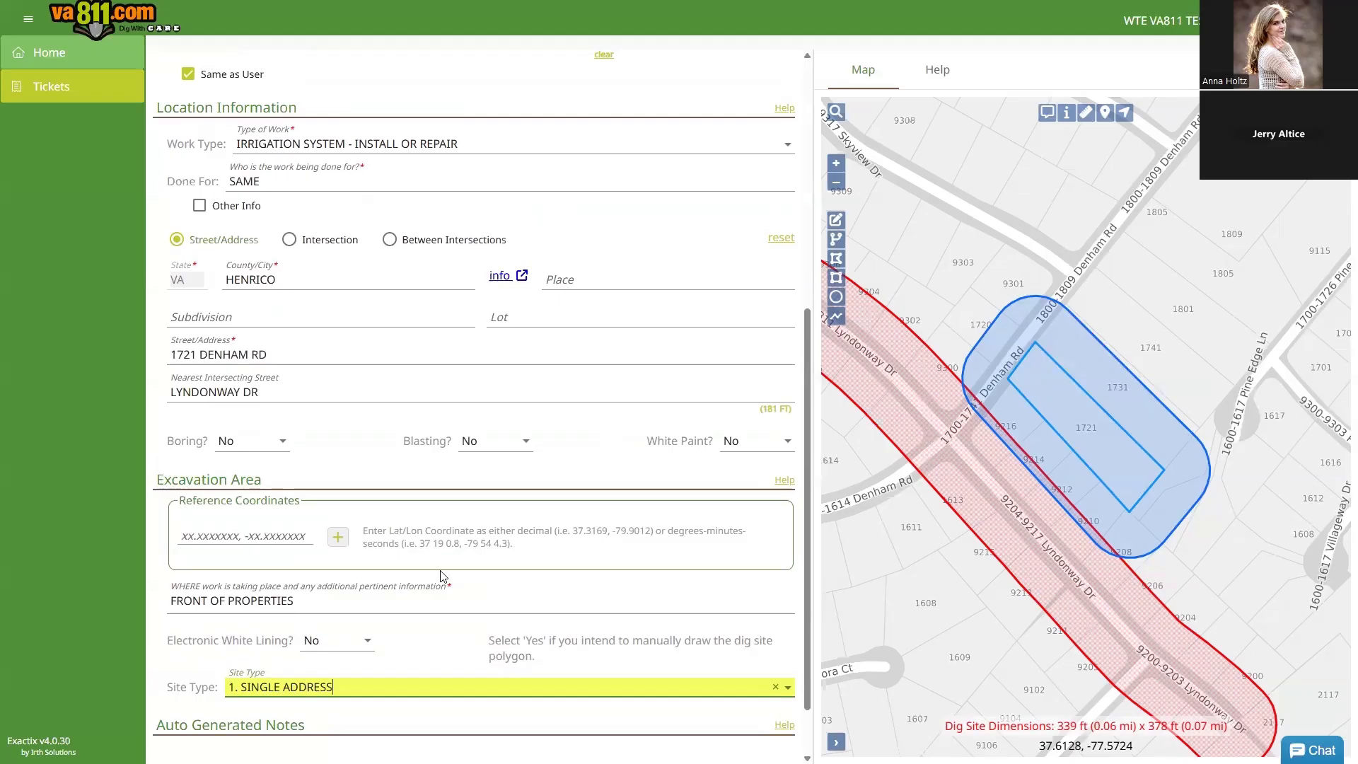
Step: Change the WHERE description ending from PROPERTIES to PROPERTY, so it reads FRONT OF PROPERTY
click(315, 606)
key(BackSpace)
key(BackSpace)
key(BackSpace)
text(Y)
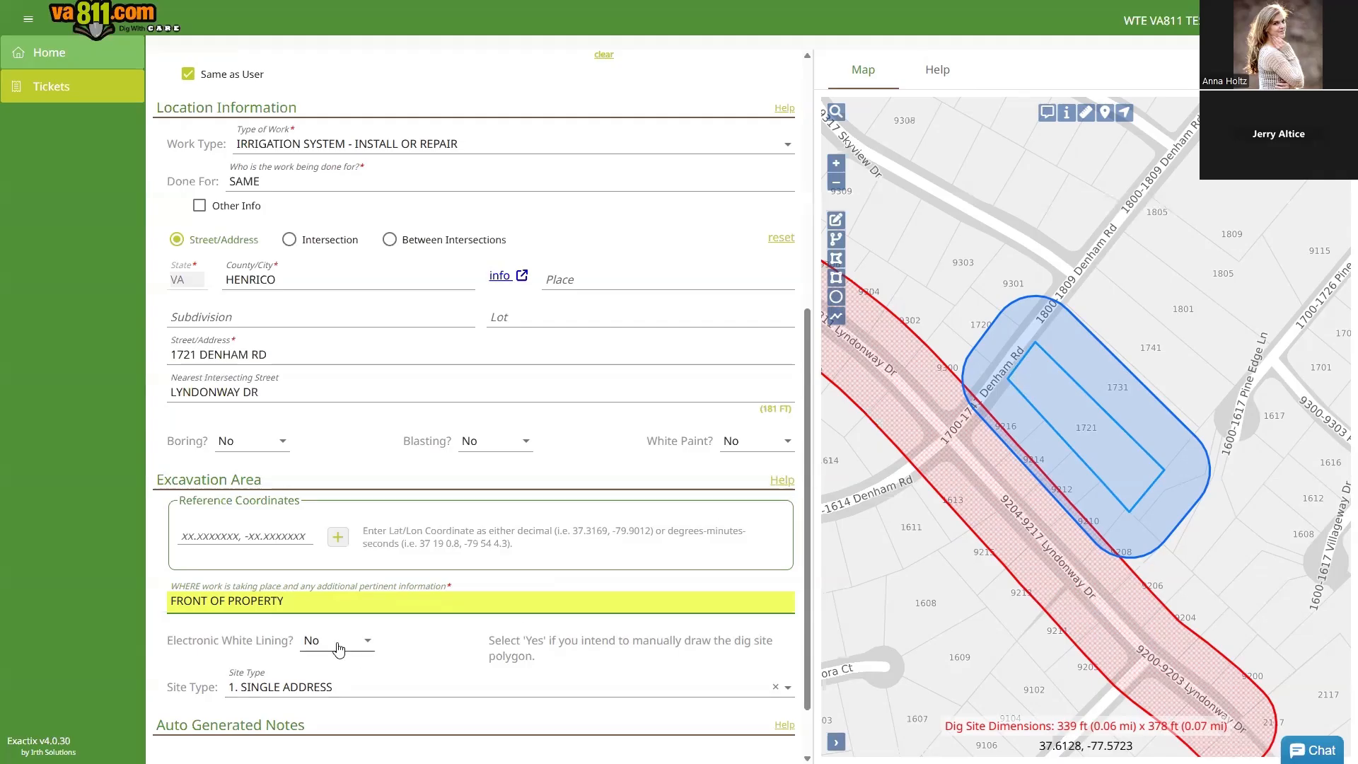
drag(285, 601, 173, 600)
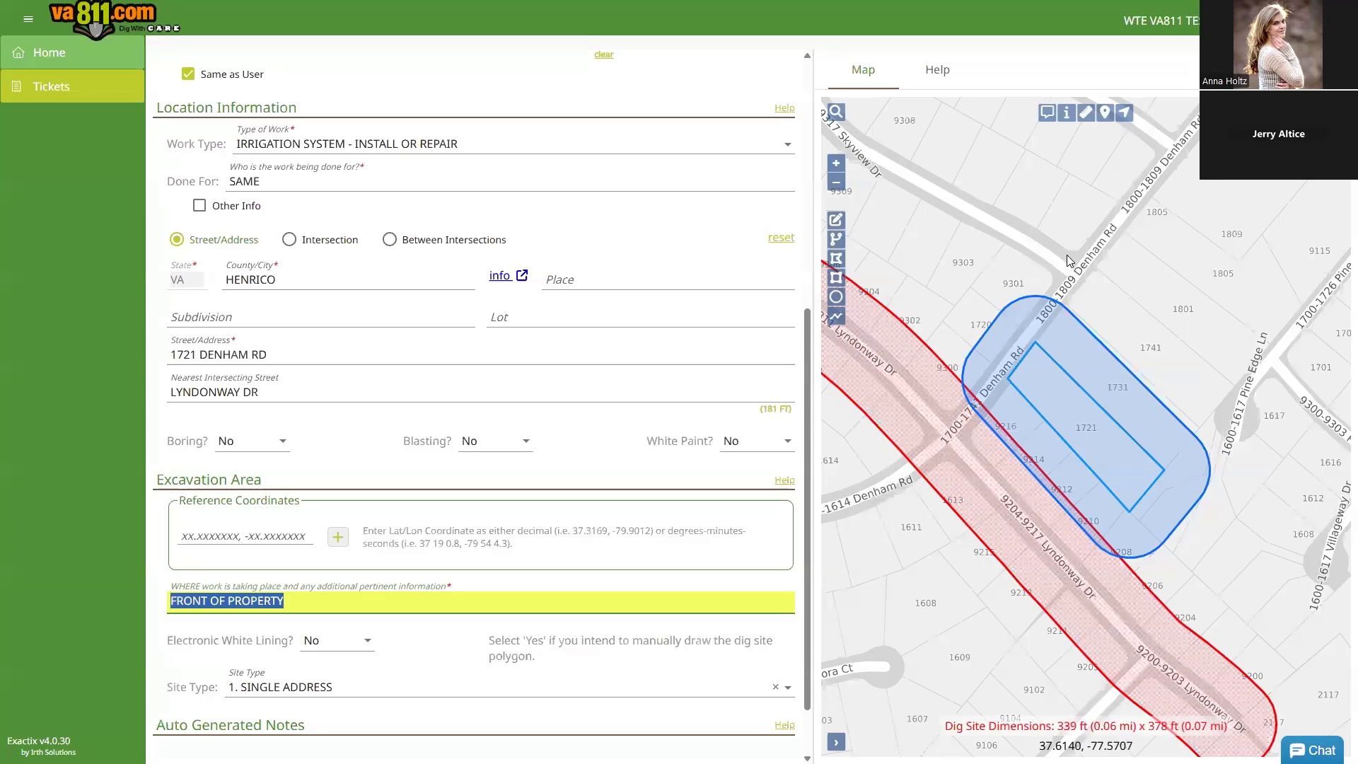
drag(1072, 239, 1053, 343)
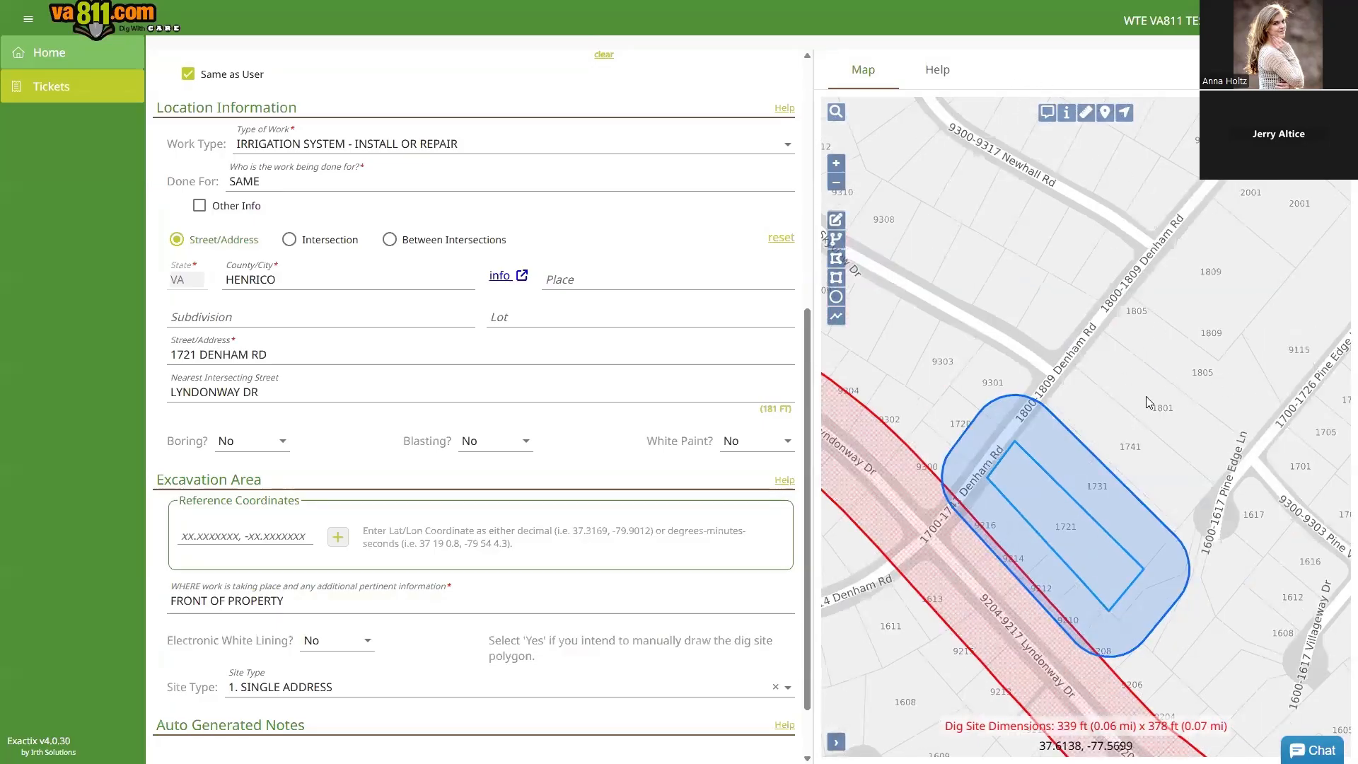
scroll(1146, 396, down, 4)
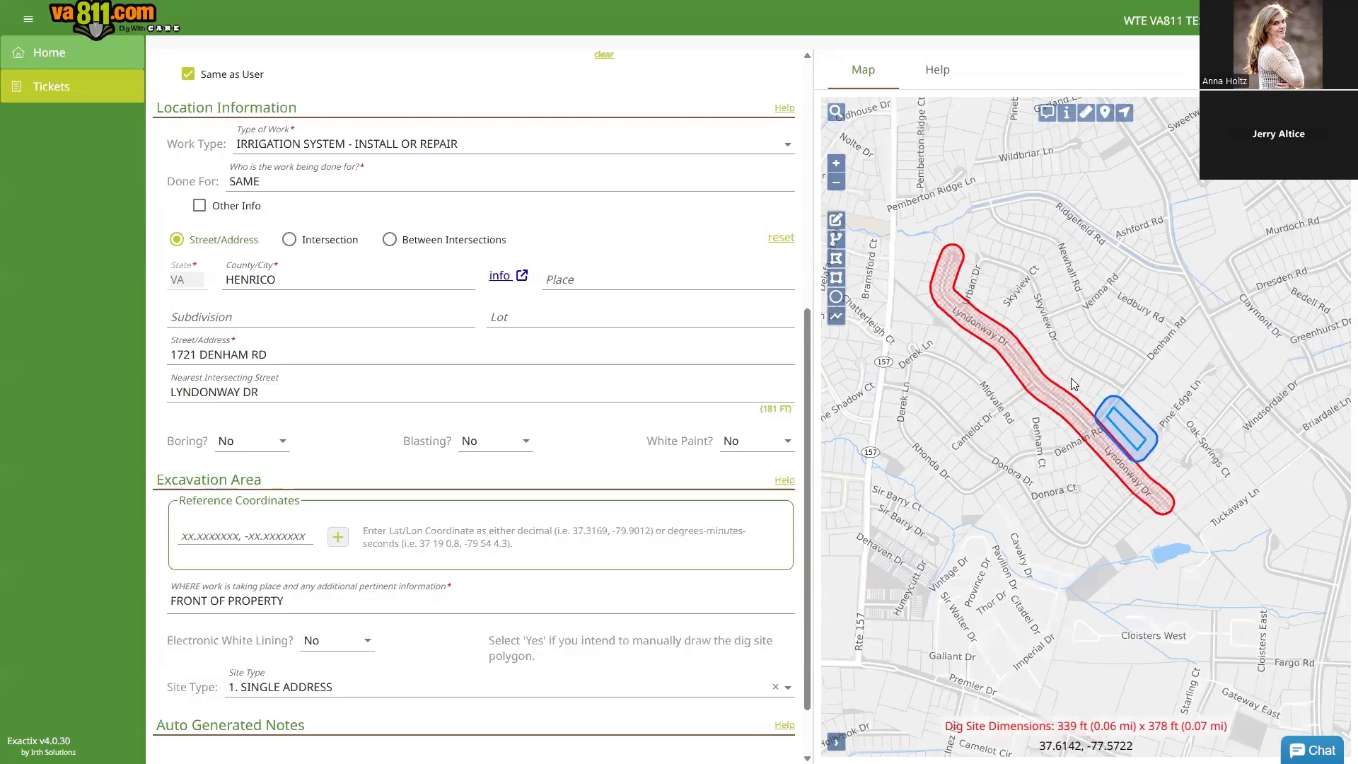
scroll(1071, 377, up, 1)
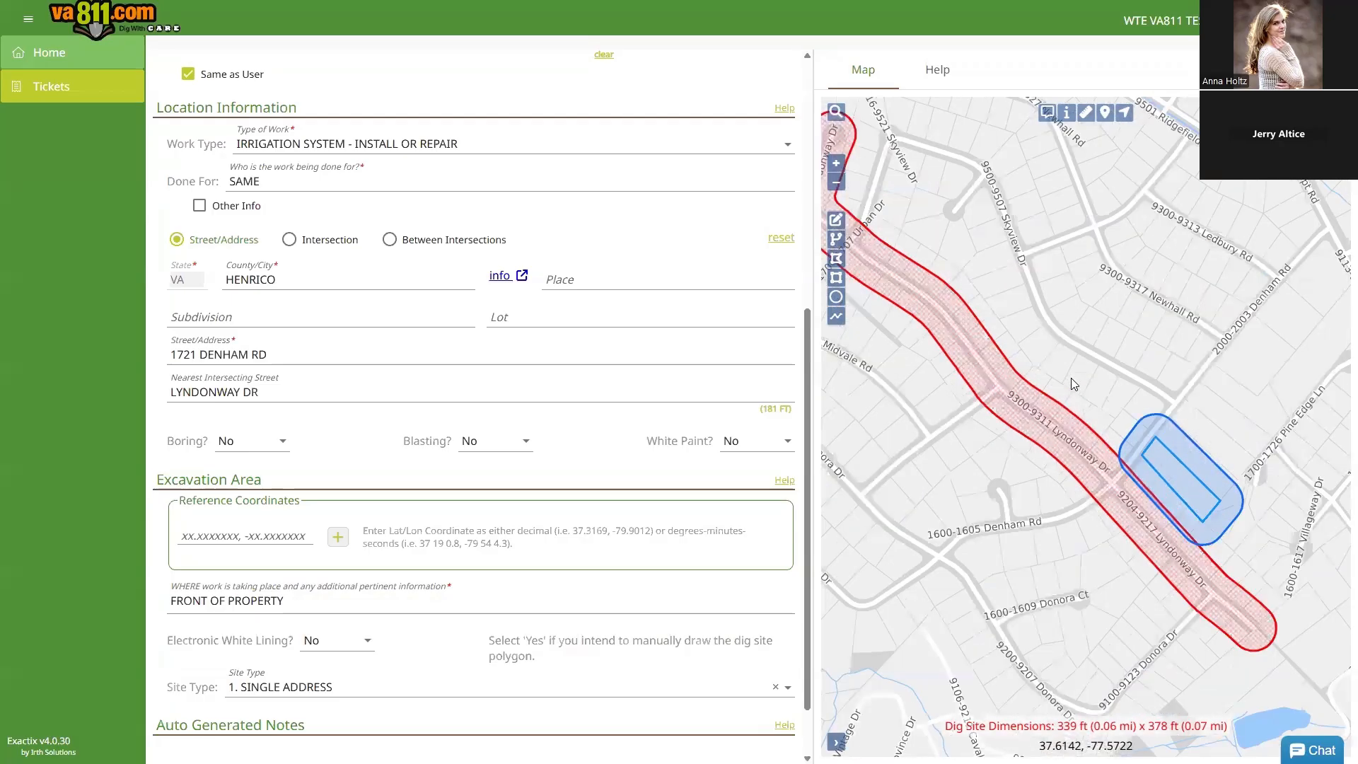
scroll(1071, 377, down, 1)
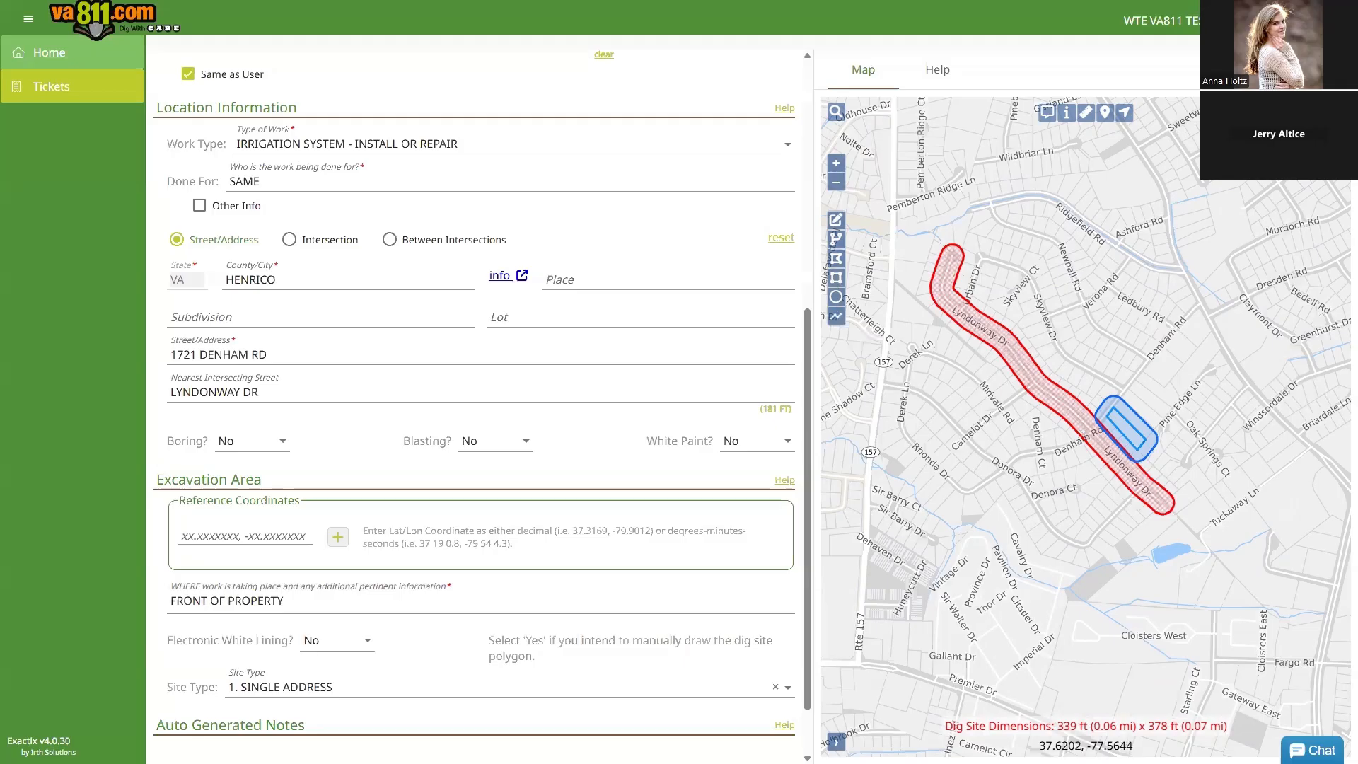
mouse_move(1333, 121)
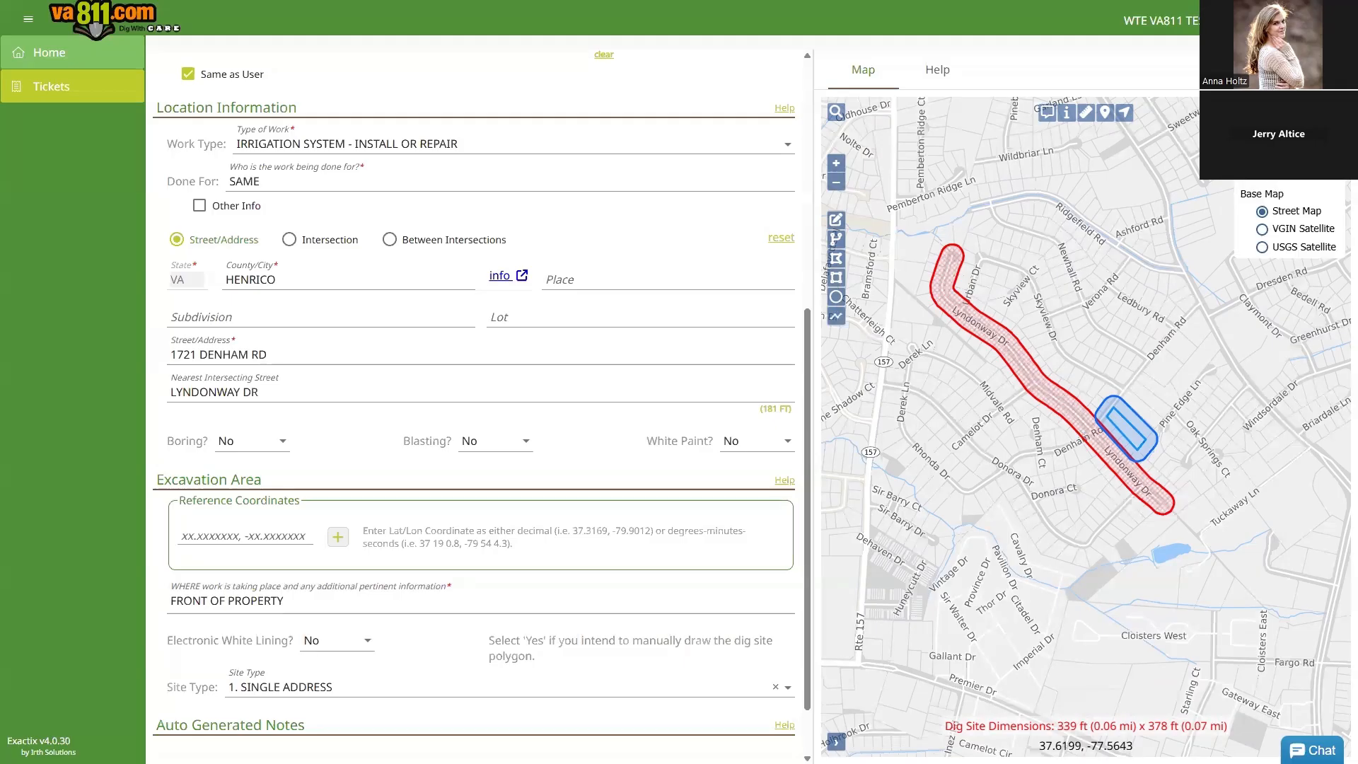
click(1263, 230)
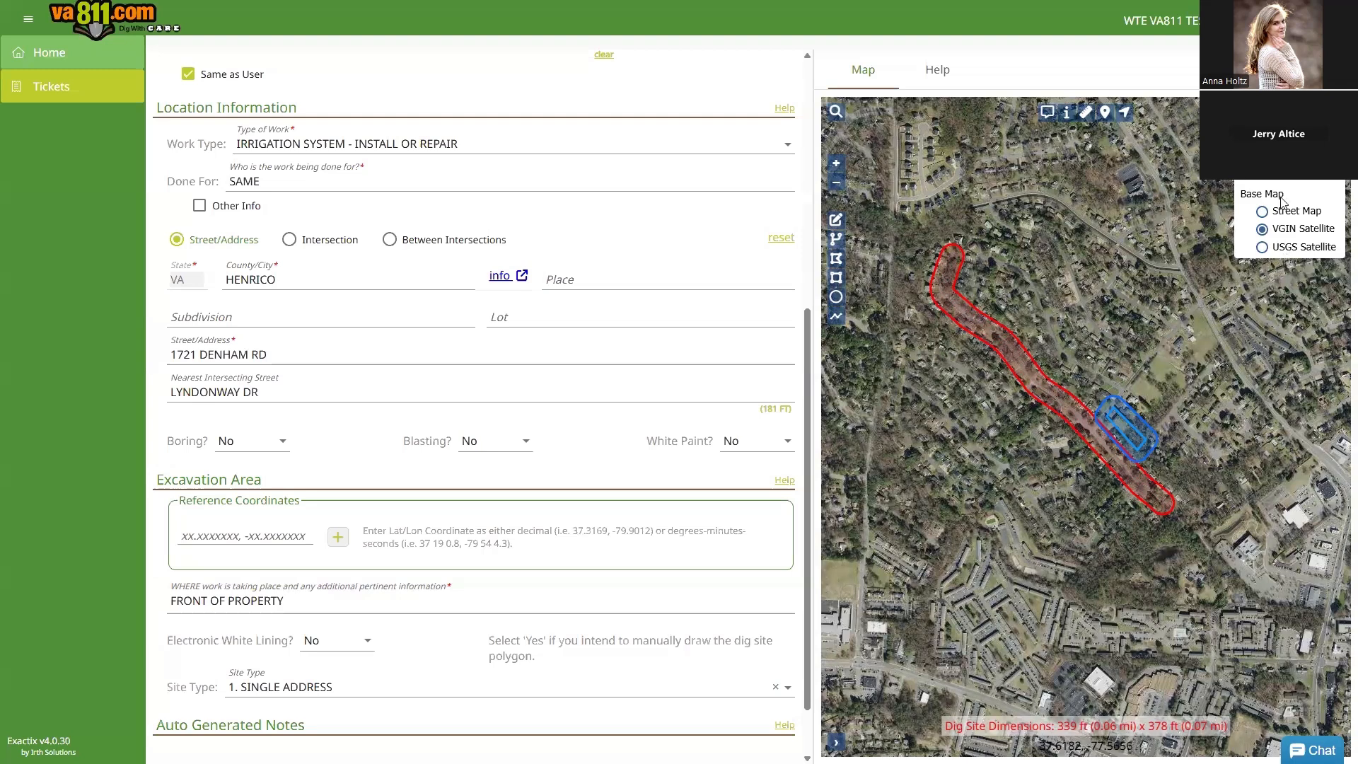
click(1264, 212)
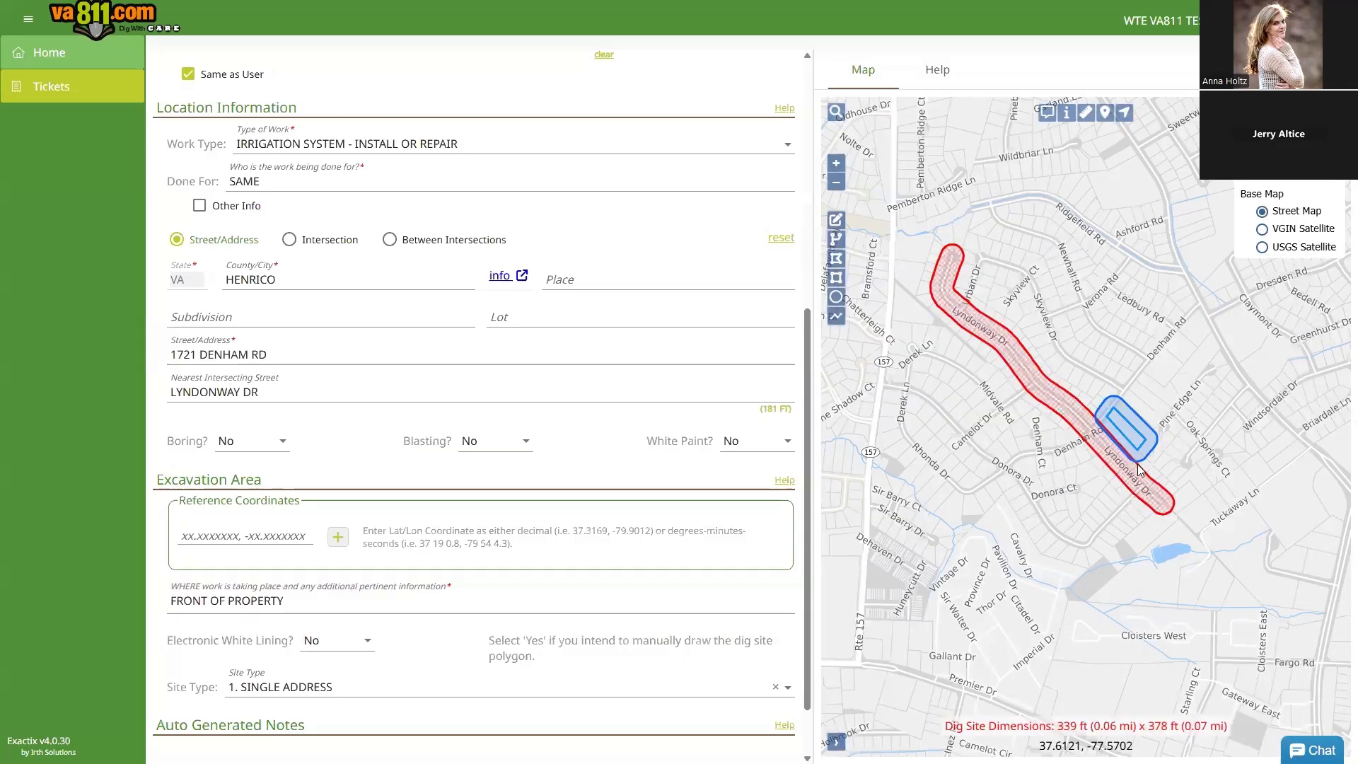
scroll(1138, 464, up, 2)
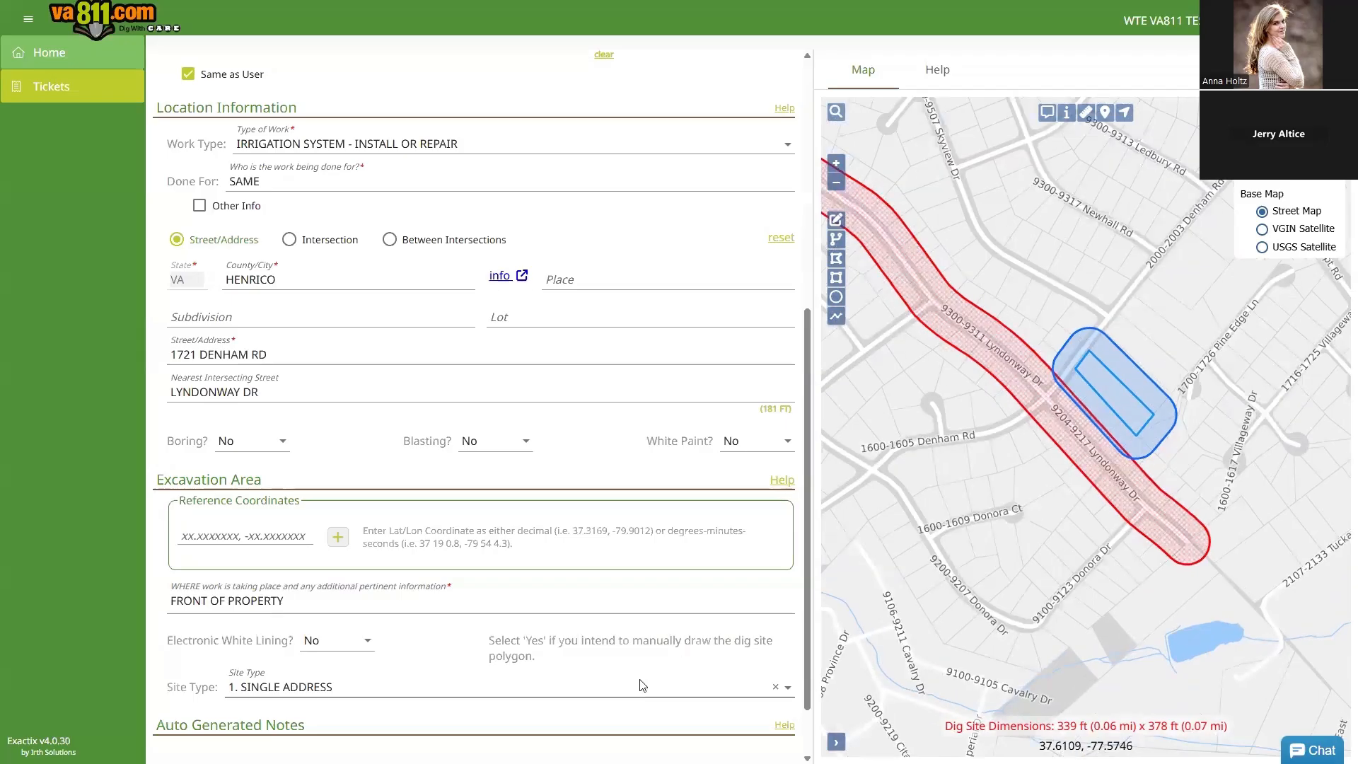
scroll(614, 648, down, 1)
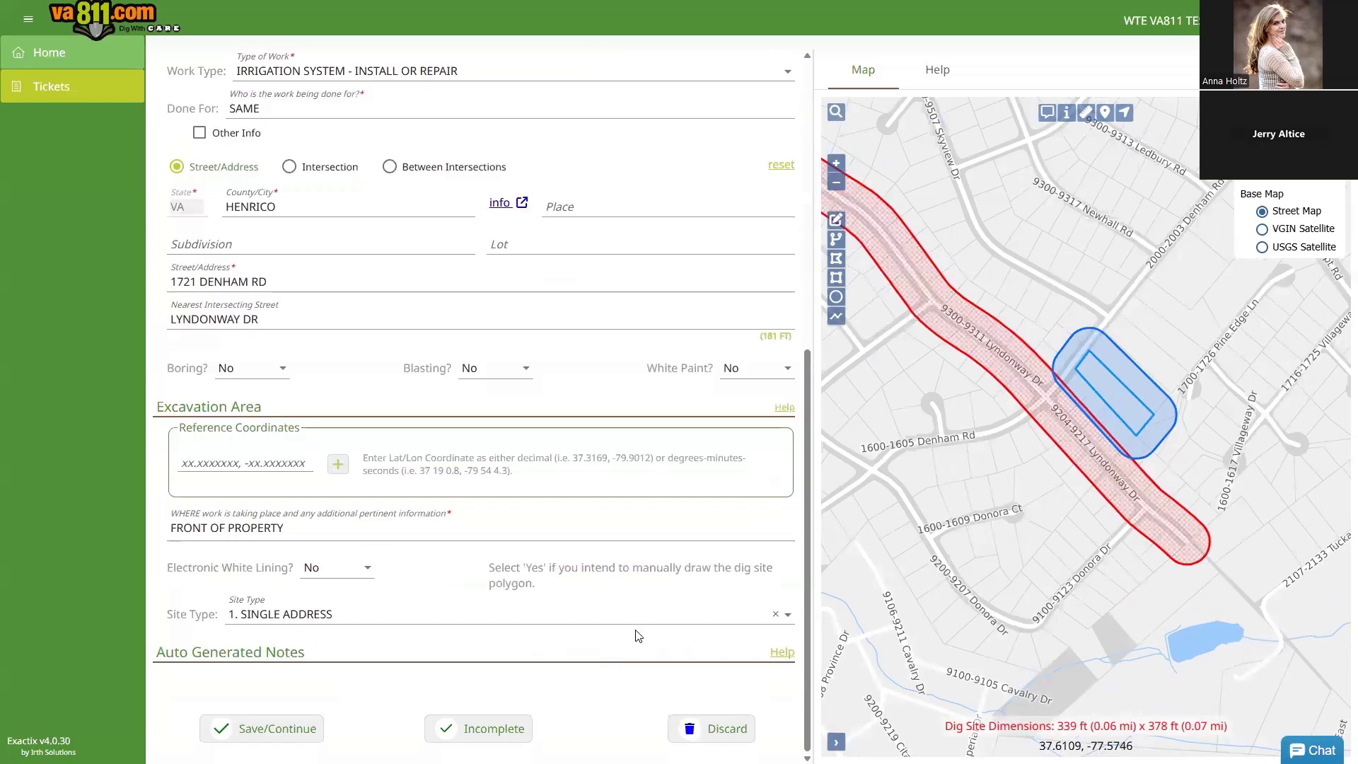
Step: Save the ticket and confirm the Verify Location details as correct
click(279, 736)
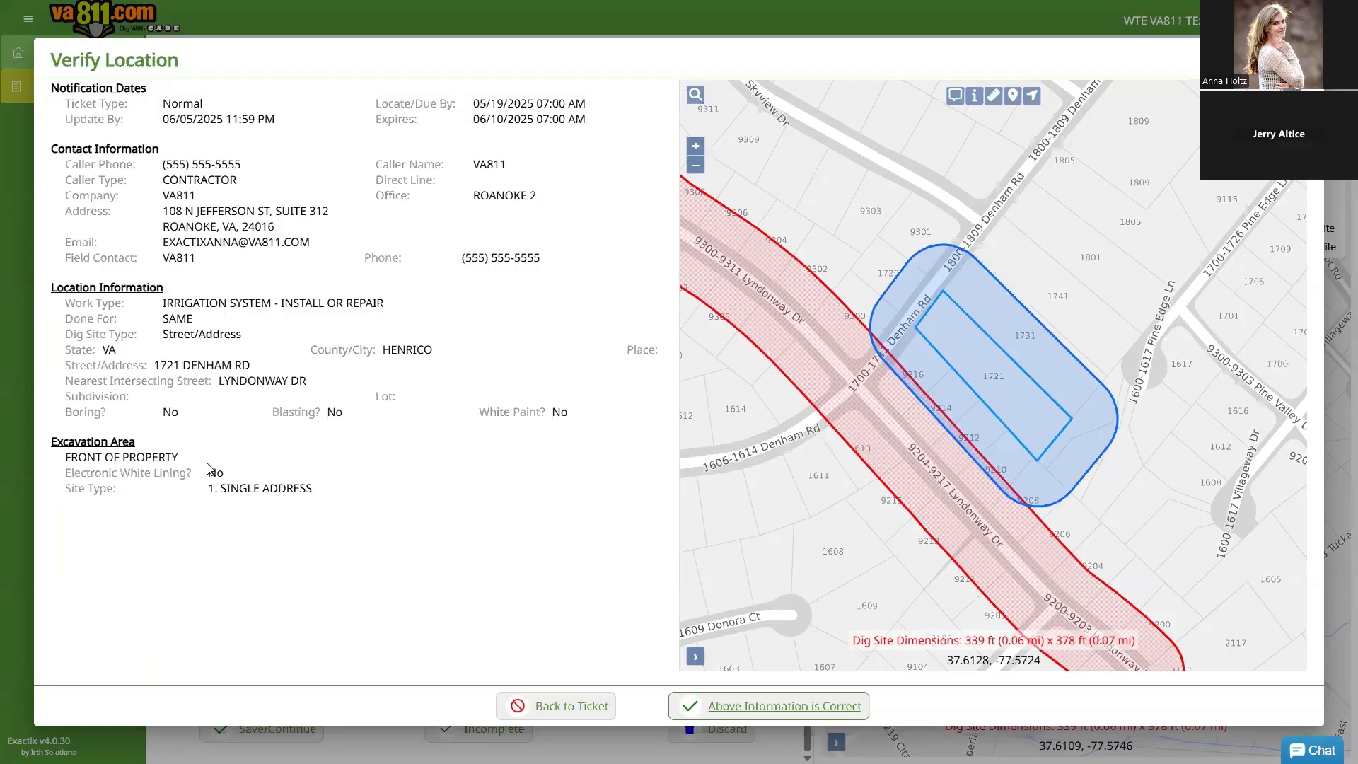
click(770, 707)
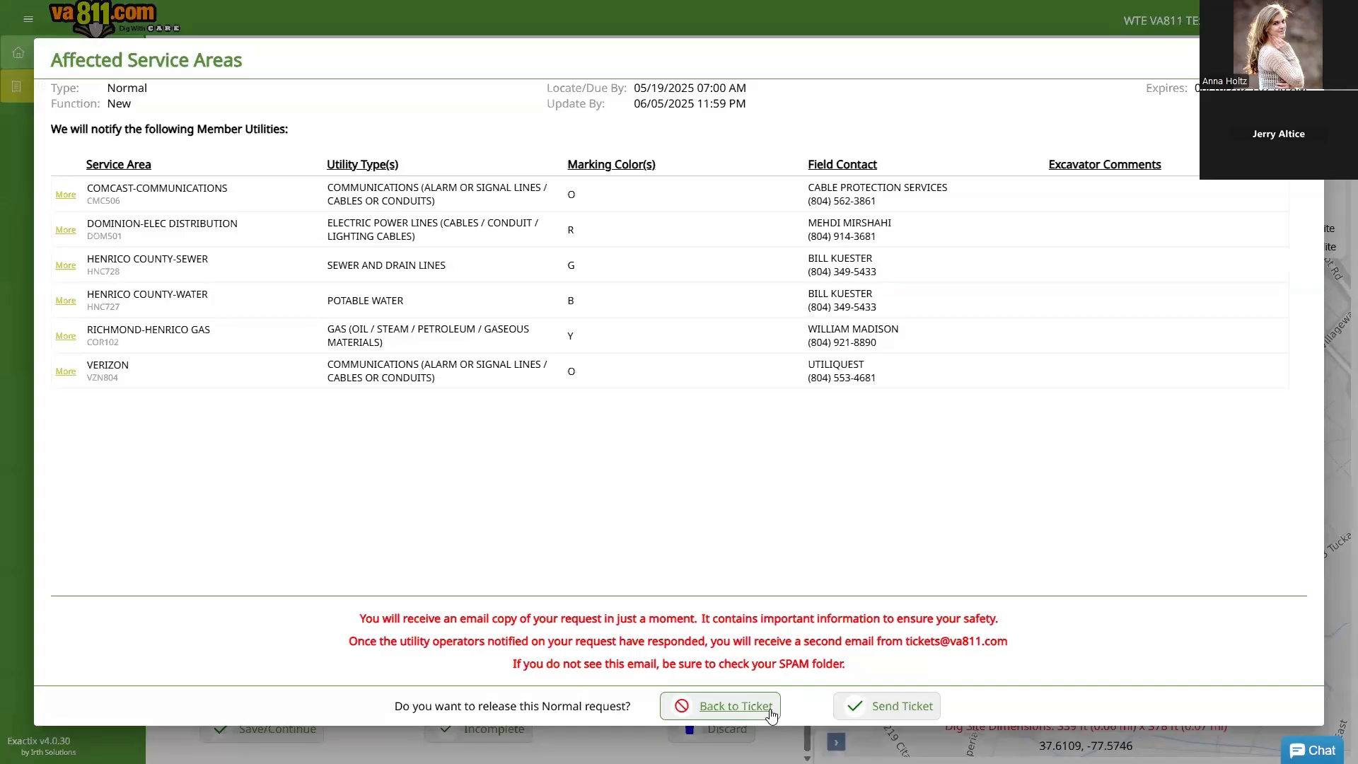
Step: Send the ticket to the listed member utilities
click(883, 710)
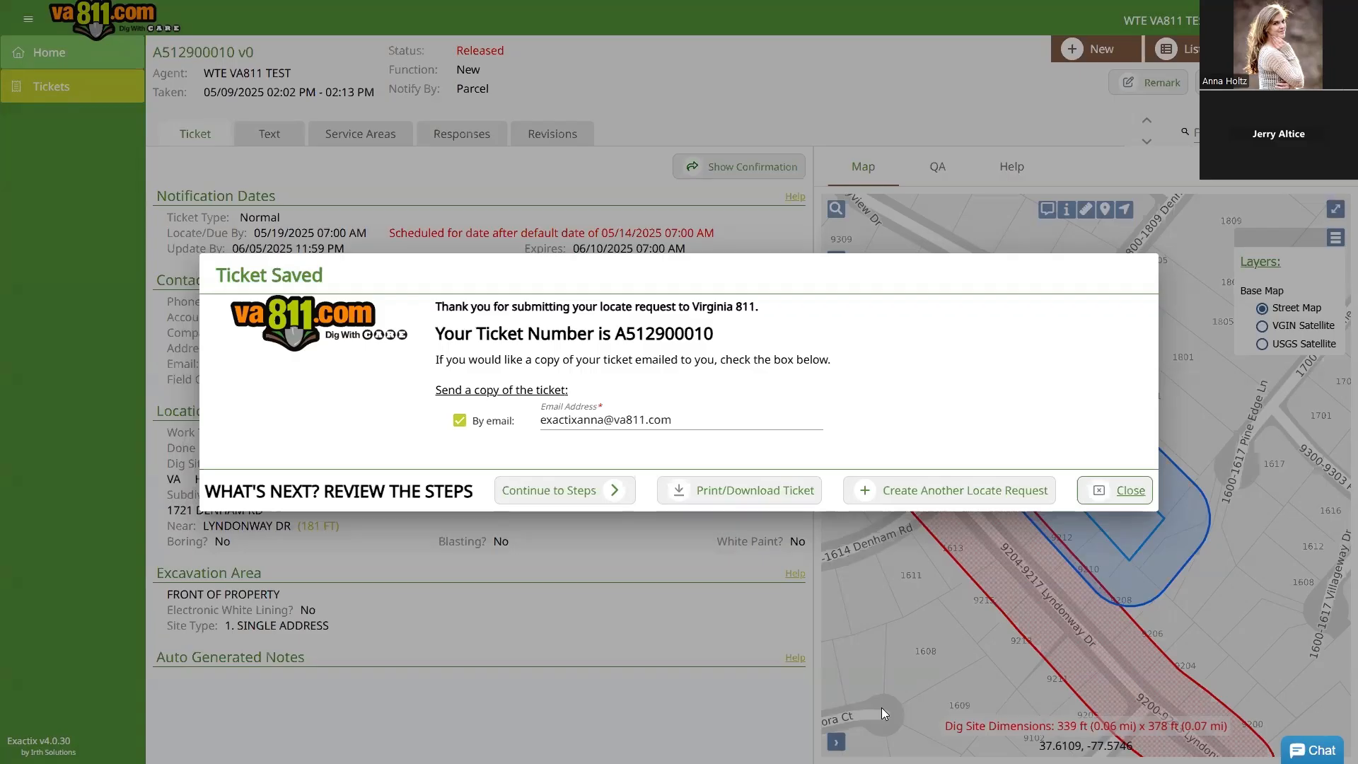
Step: Select part of the copy e-mail address, then continue to the post-save review steps
click(670, 420)
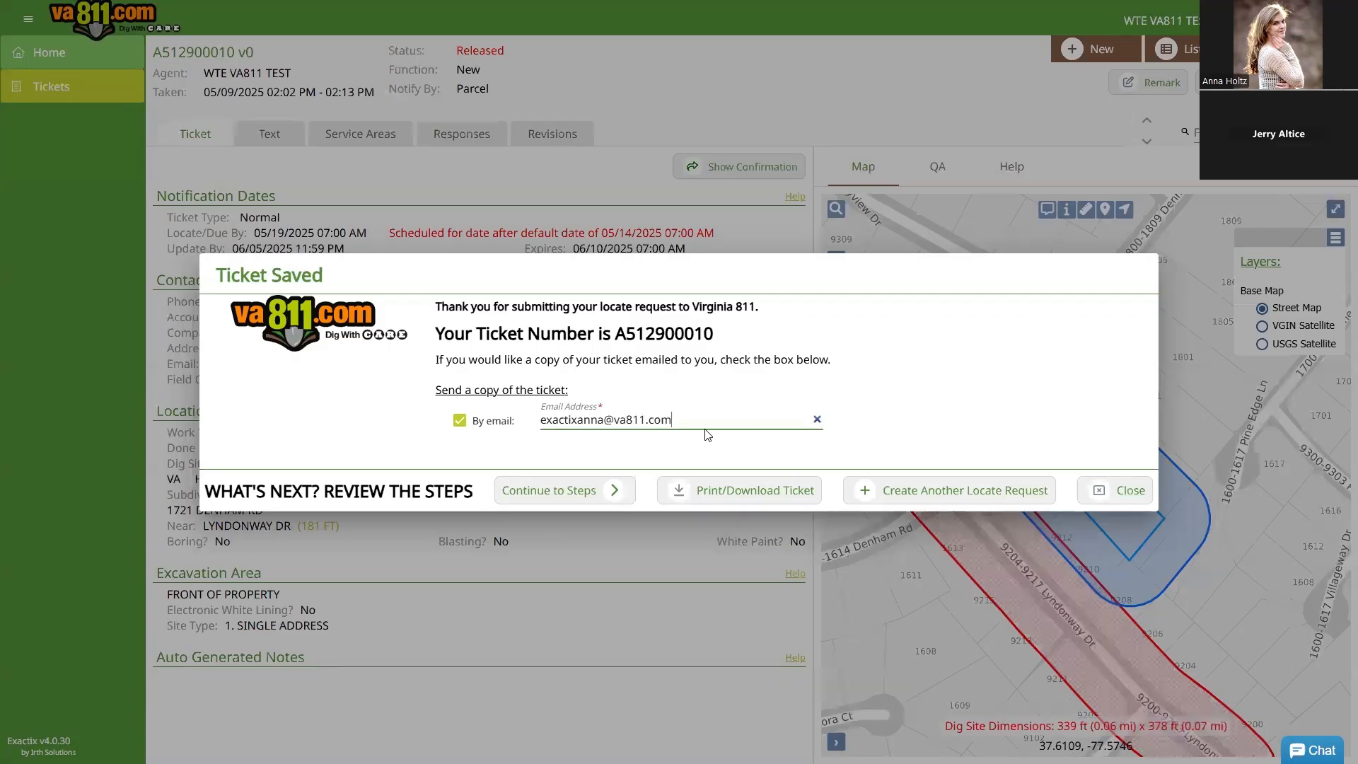
drag(672, 420, 530, 422)
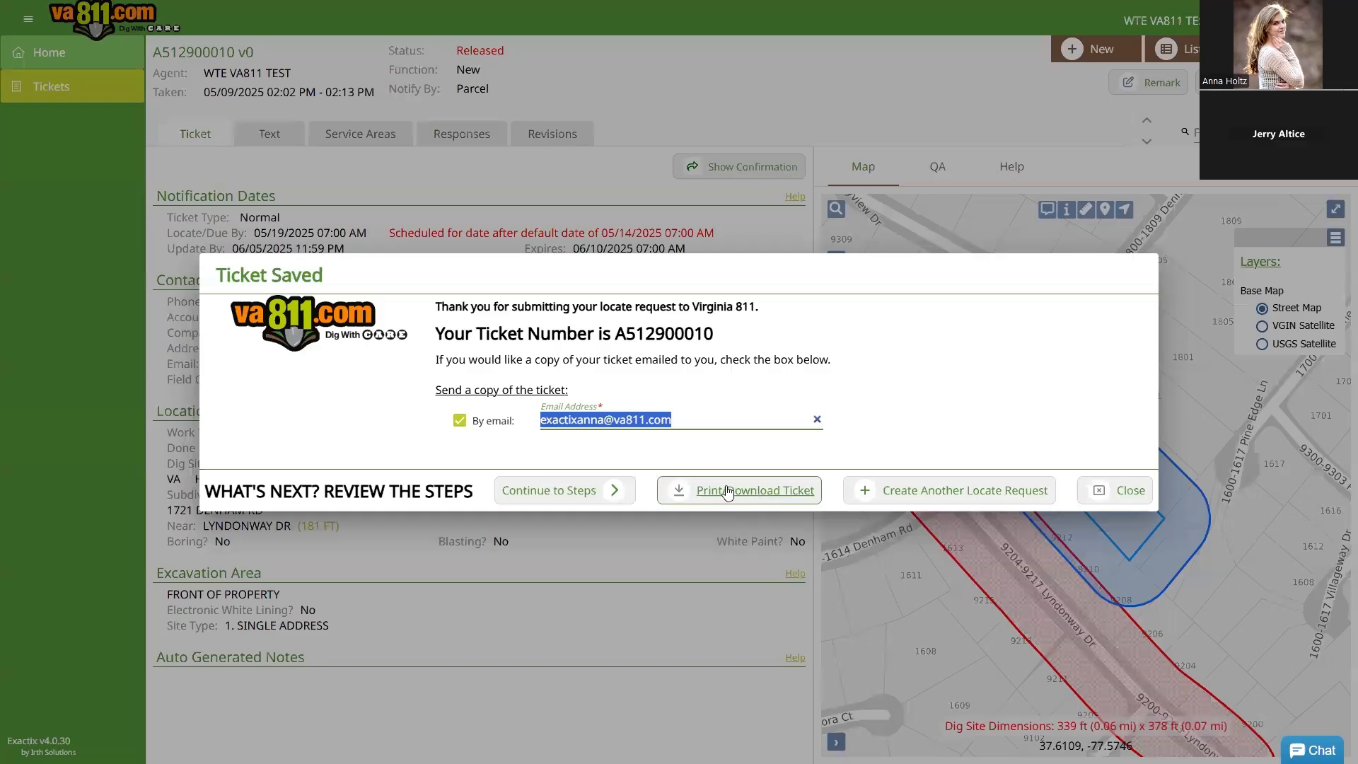
click(569, 495)
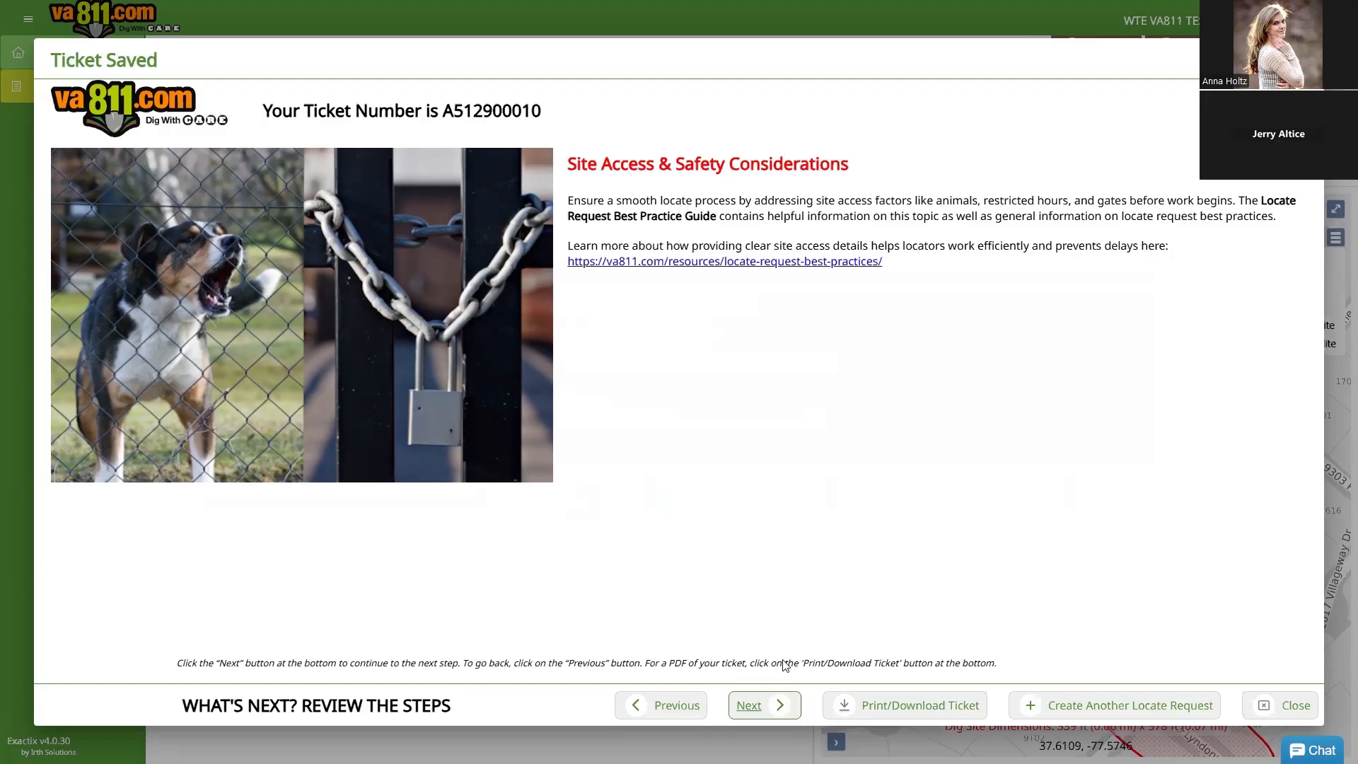
Step: Advance through Dig with CARE, Public vs. Private Utilities and Positive Response to Additional Resources
click(754, 706)
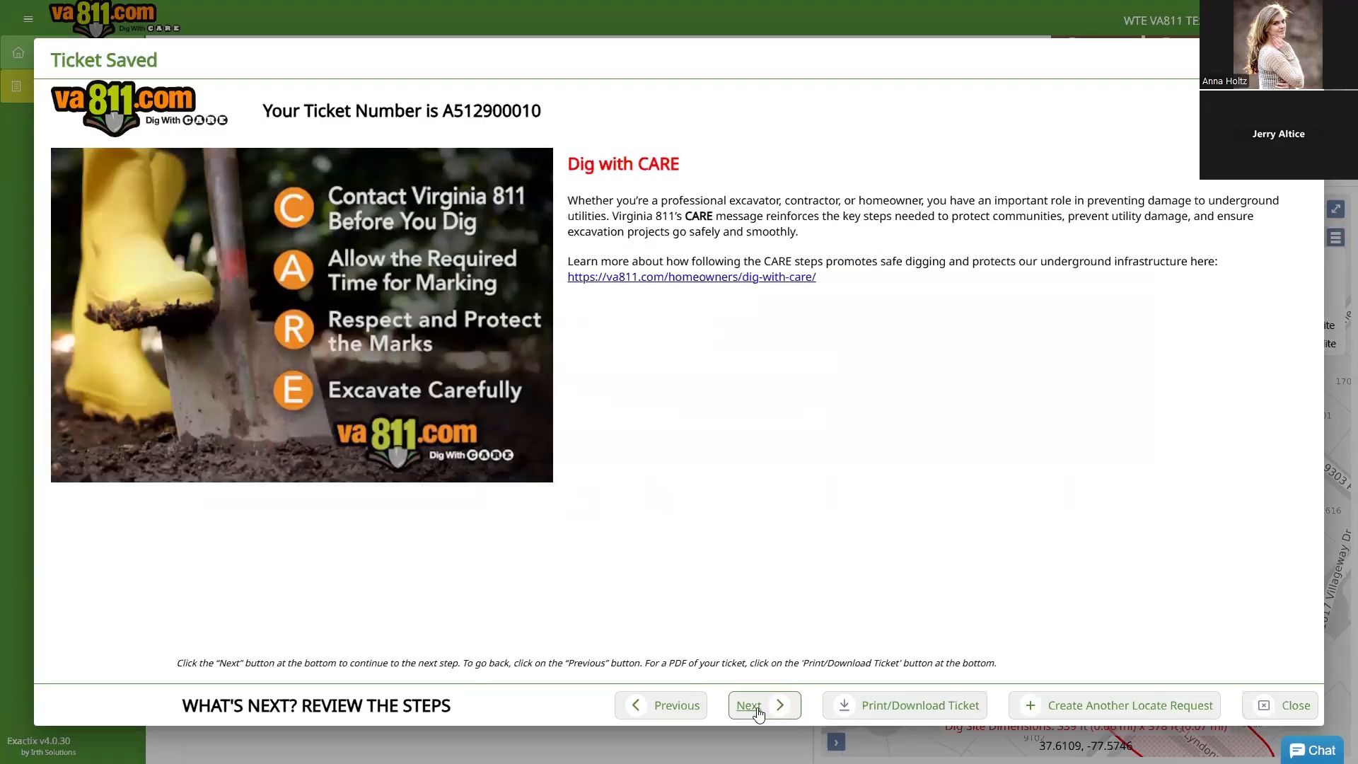
click(748, 710)
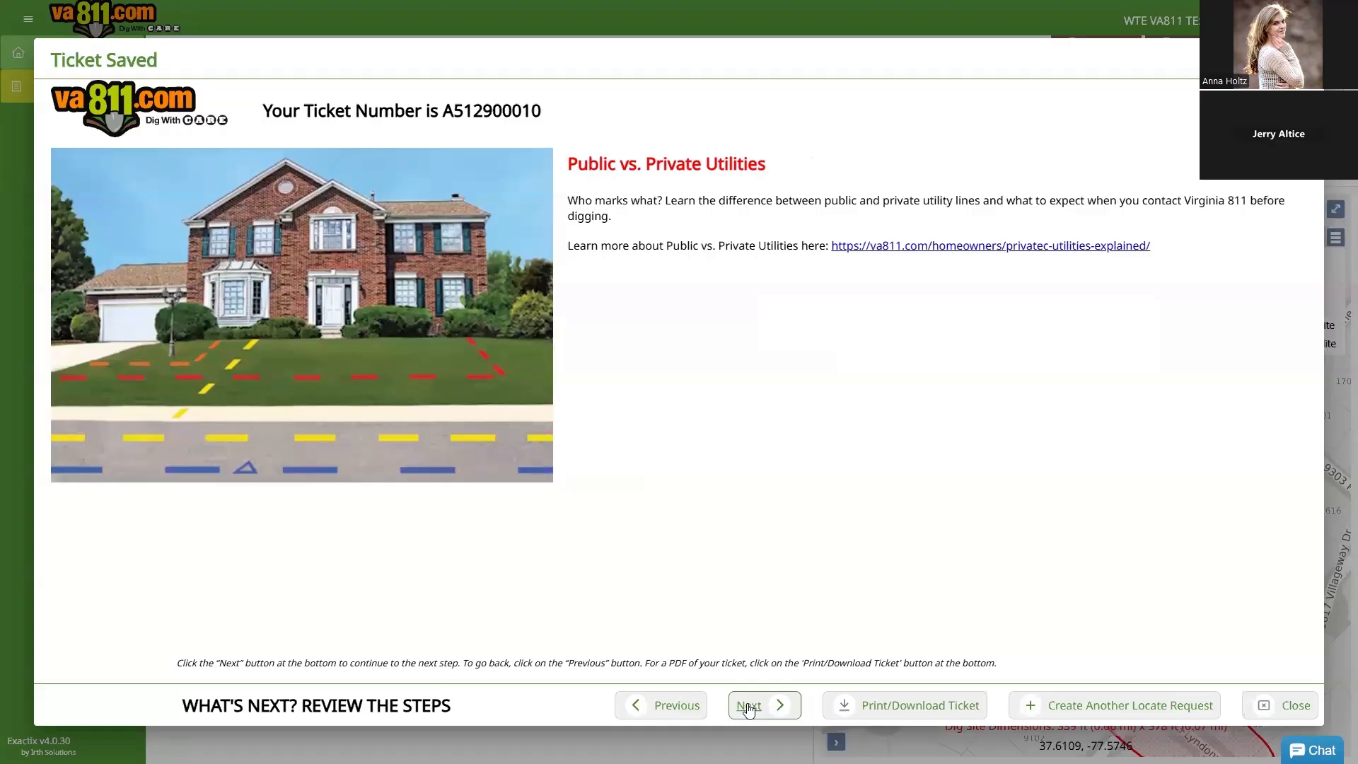
click(749, 710)
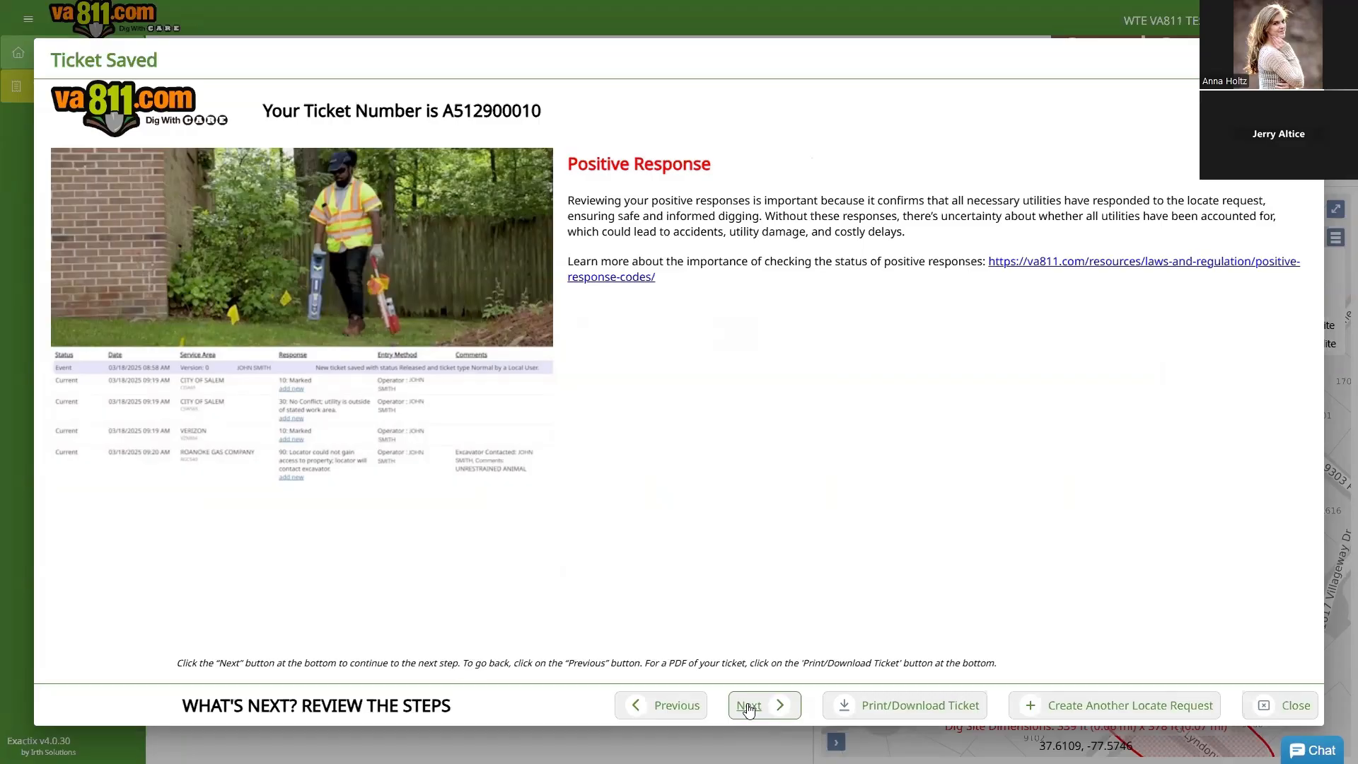
click(748, 708)
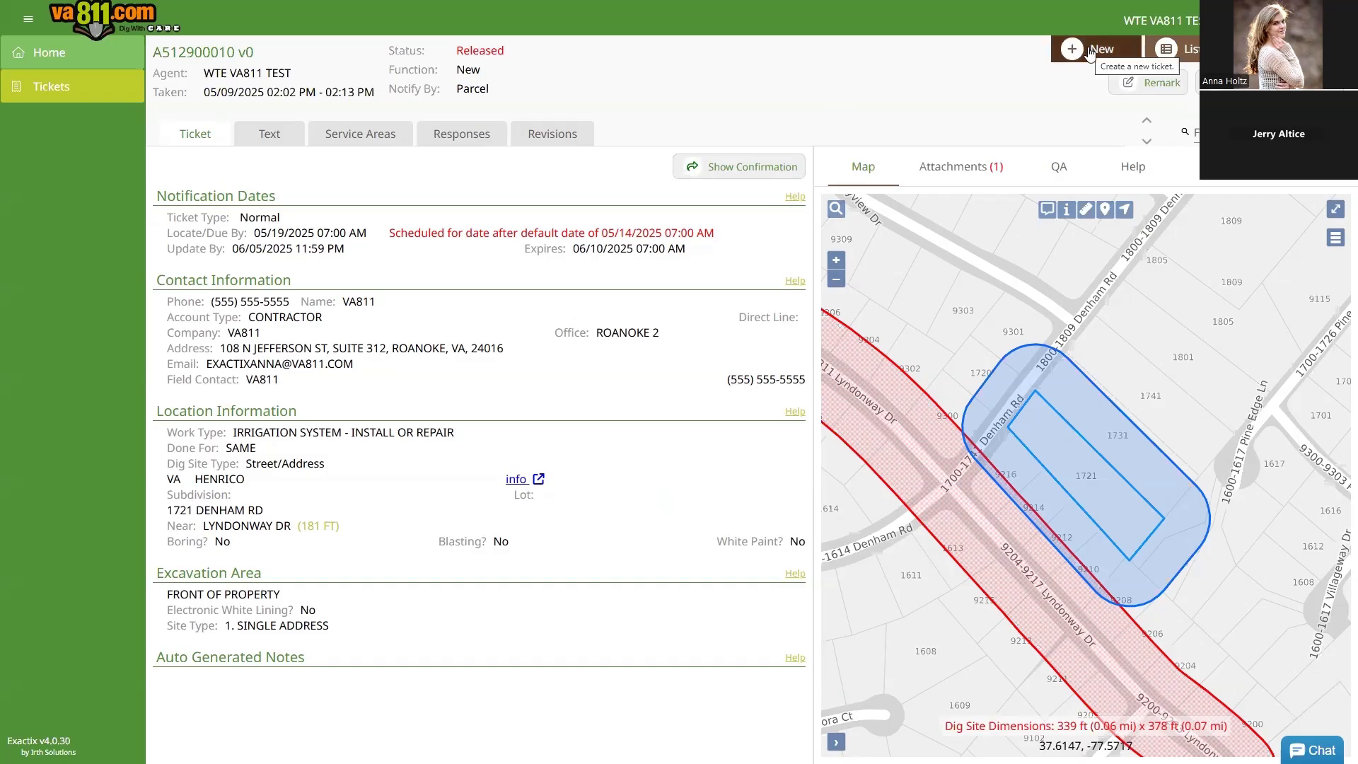
Step: Start another locate request via New, then New Ticket on the Home page
click(49, 65)
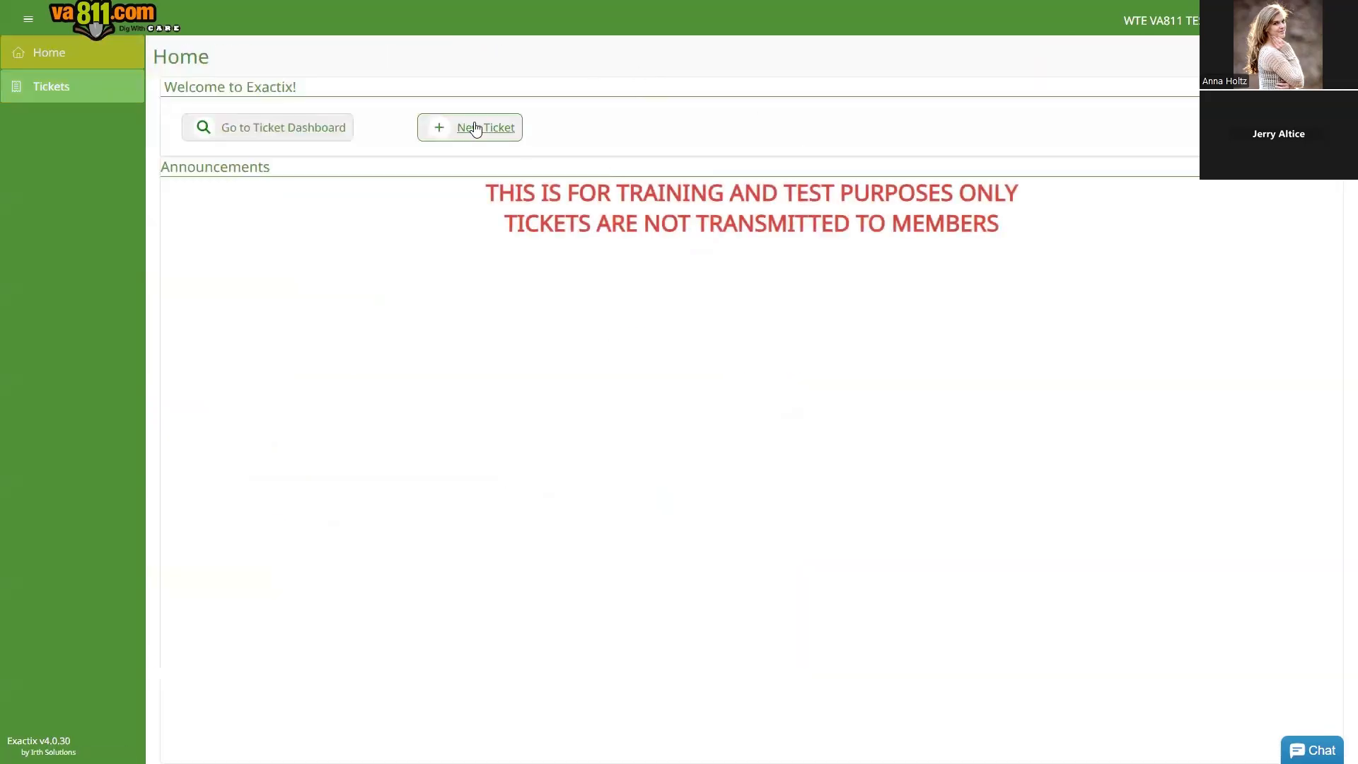
click(475, 129)
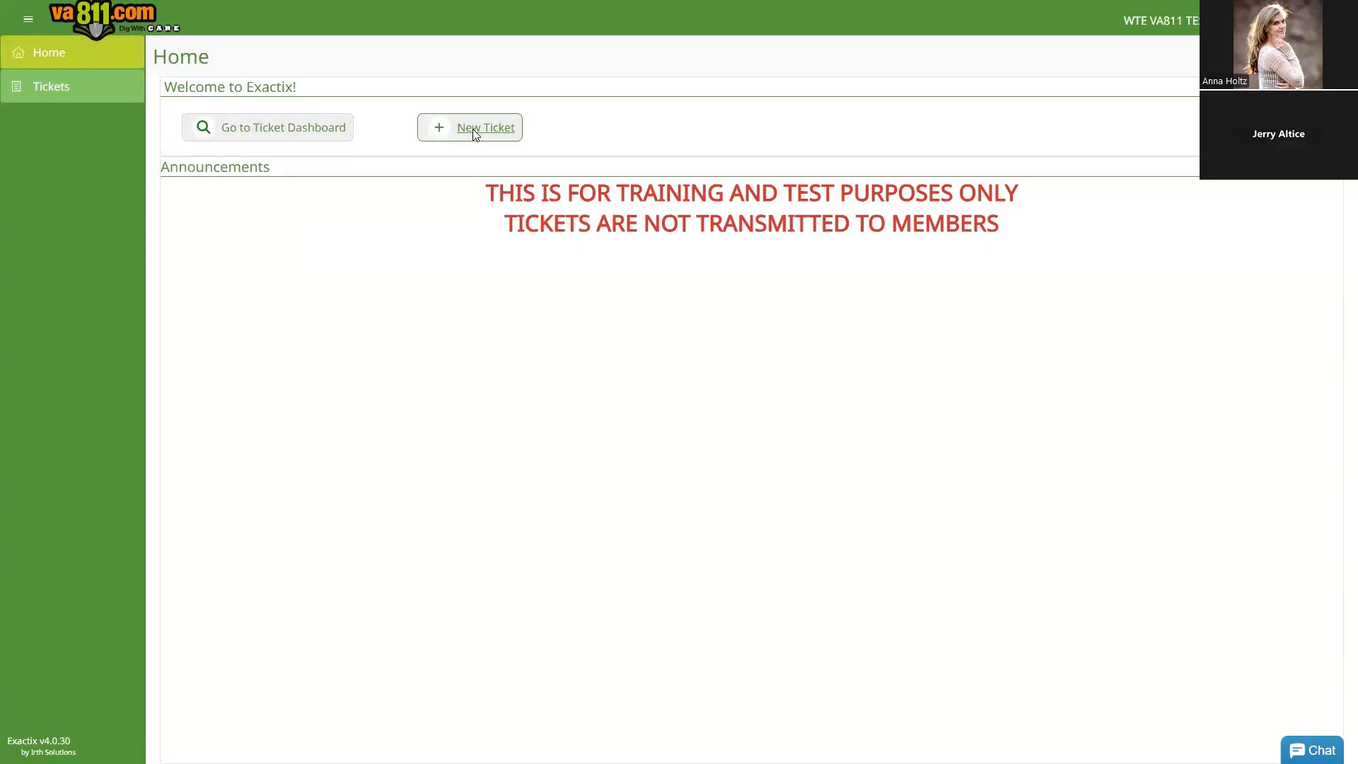
Step: Type sample WHERE lines FRONT OF PROPERTY, DO NOT MARK HARD SURFACES, CODE 1234, then delete them
scroll(392, 550, down, 7)
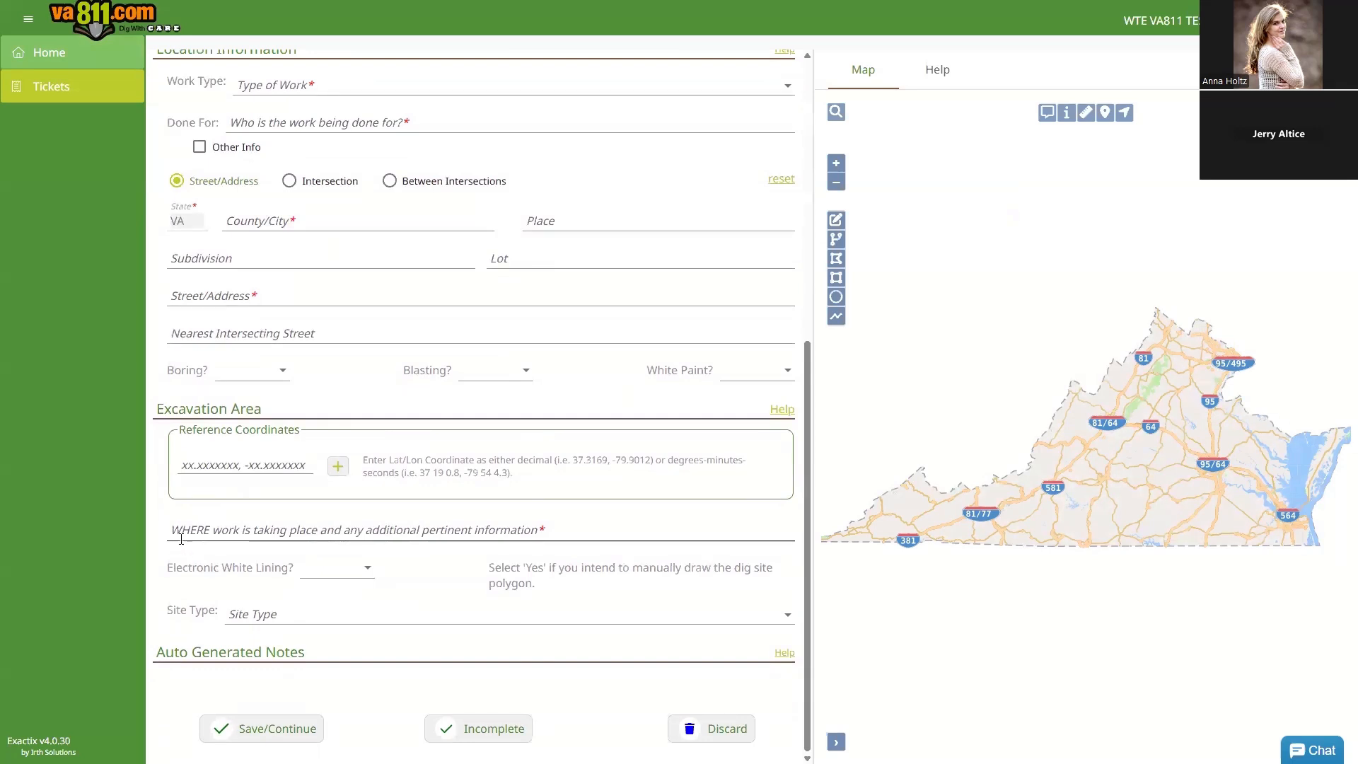
click(202, 532)
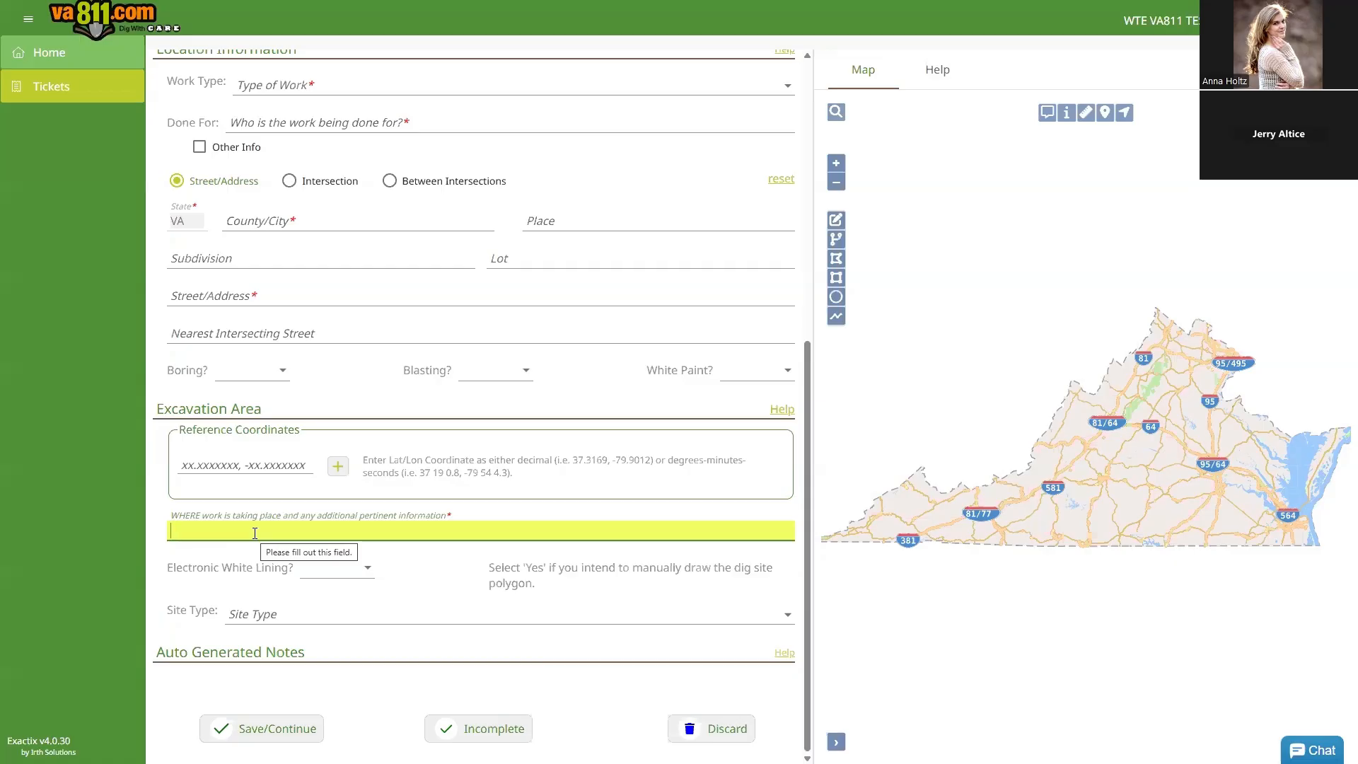
text(FRONT OF )
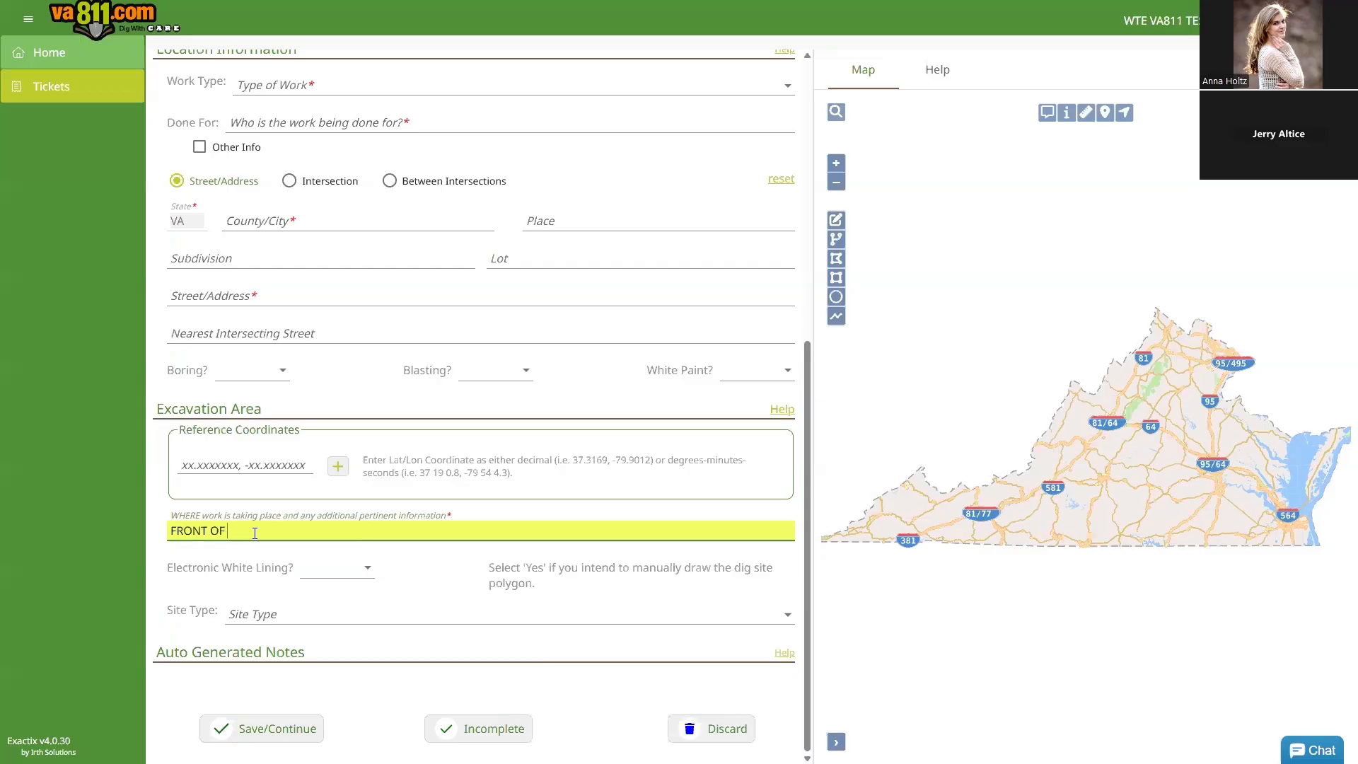
text(PROPERTY)
key(Return)
text(DO NOT MARK HARD SURFACES)
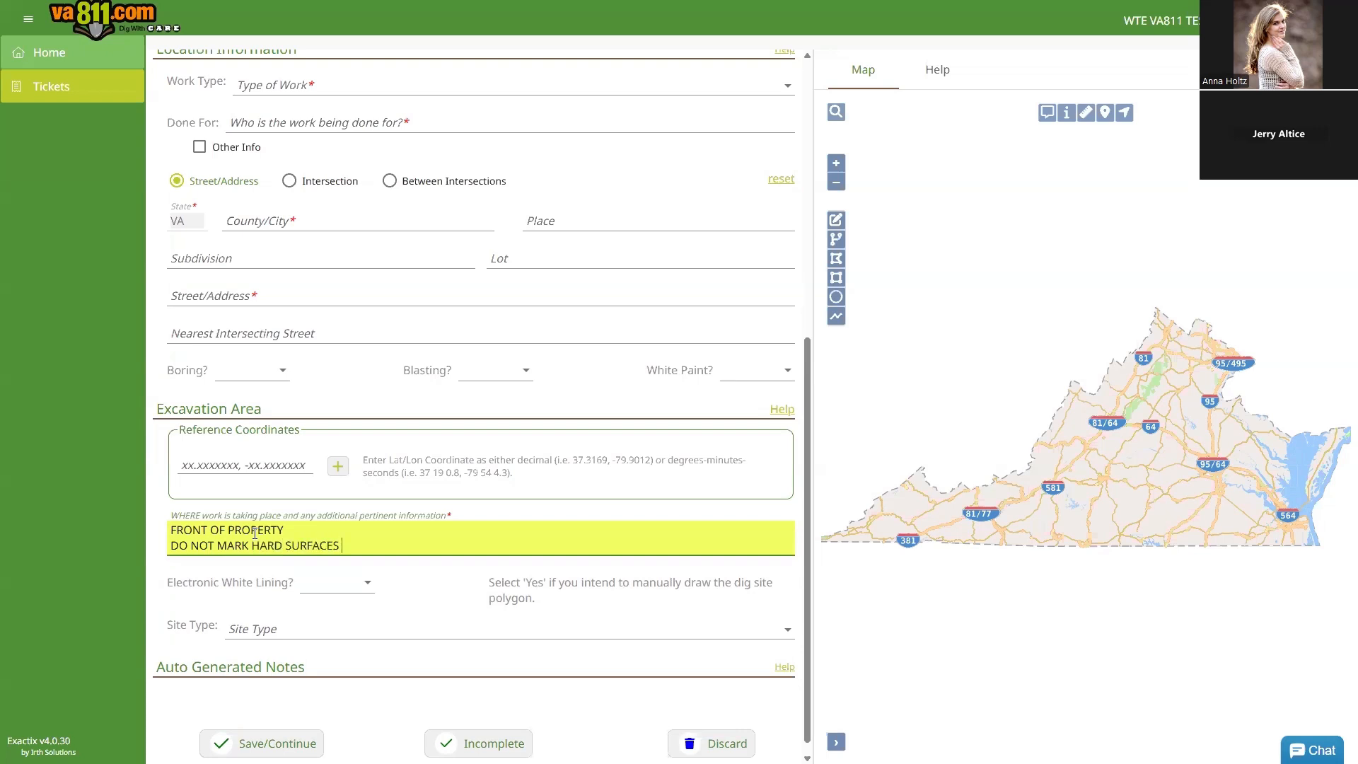
key(Return)
text(CODE 1234)
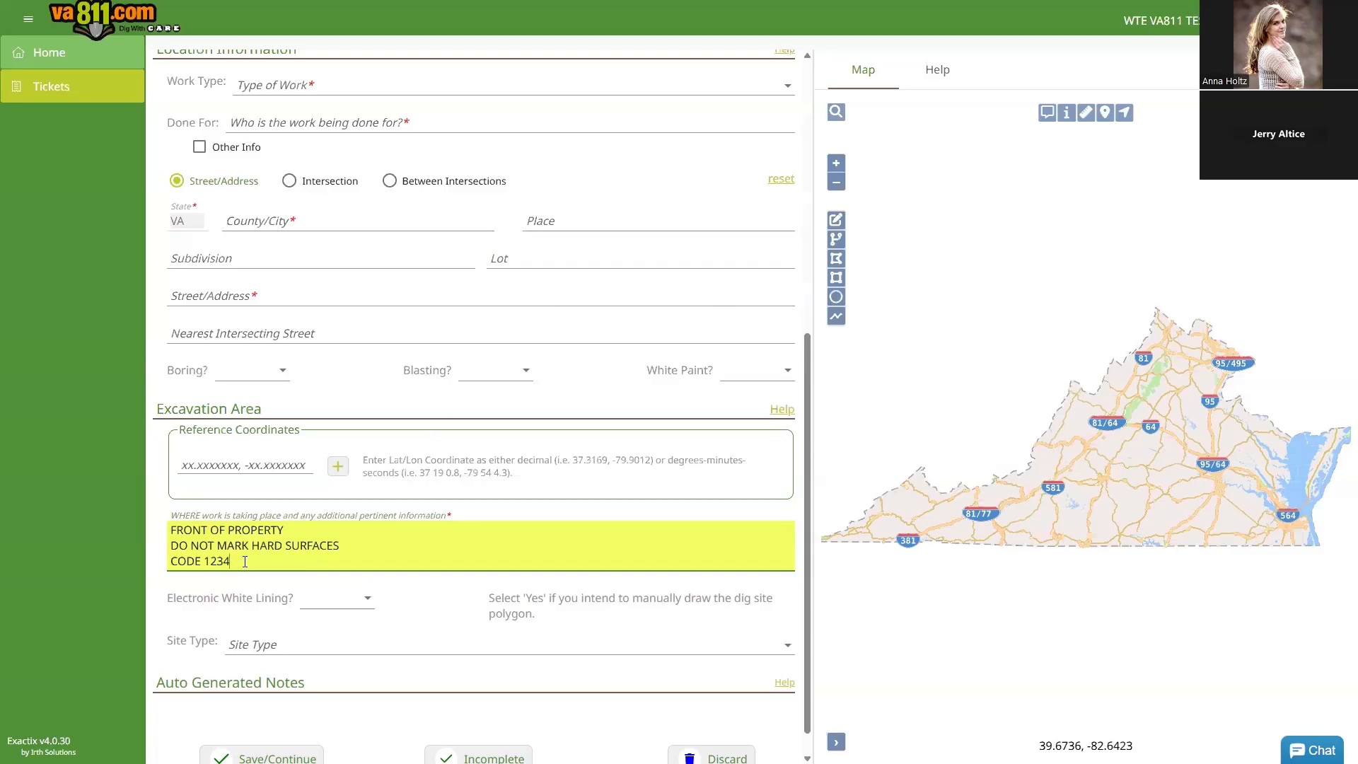
drag(245, 561, 272, 521)
key(BackSpace)
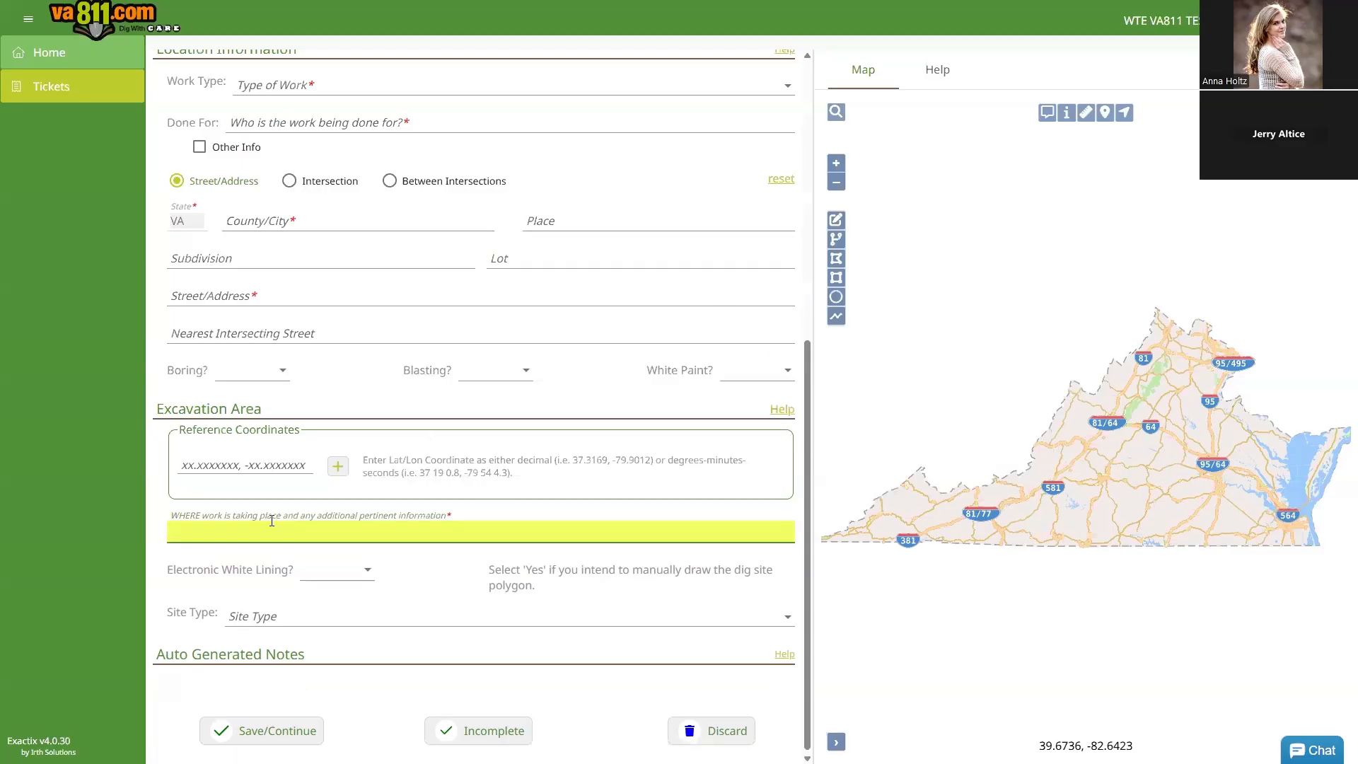
Step: Set work type to IRRIGATION SYSTEM - INSTALL OR REPAIR, done for SAME
scroll(271, 520, up, 4)
click(383, 368)
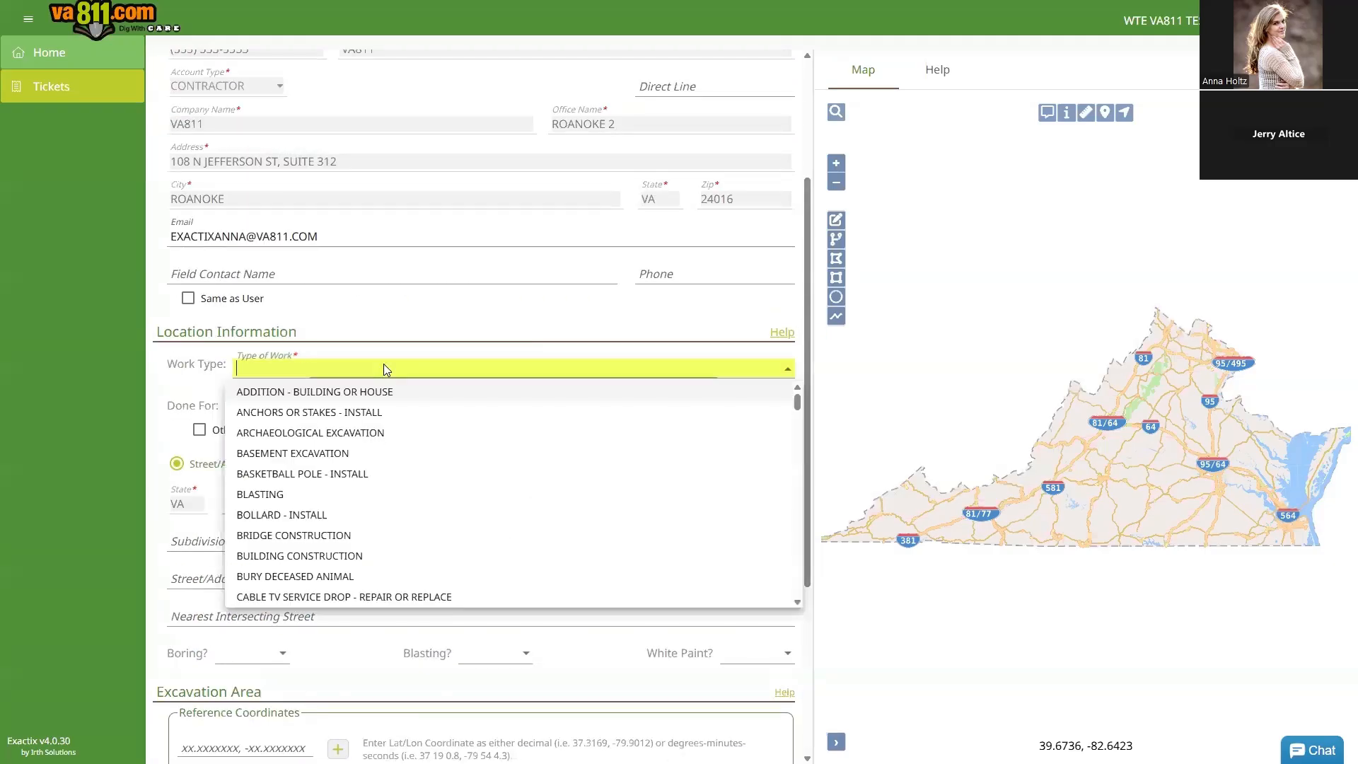
text(ir)
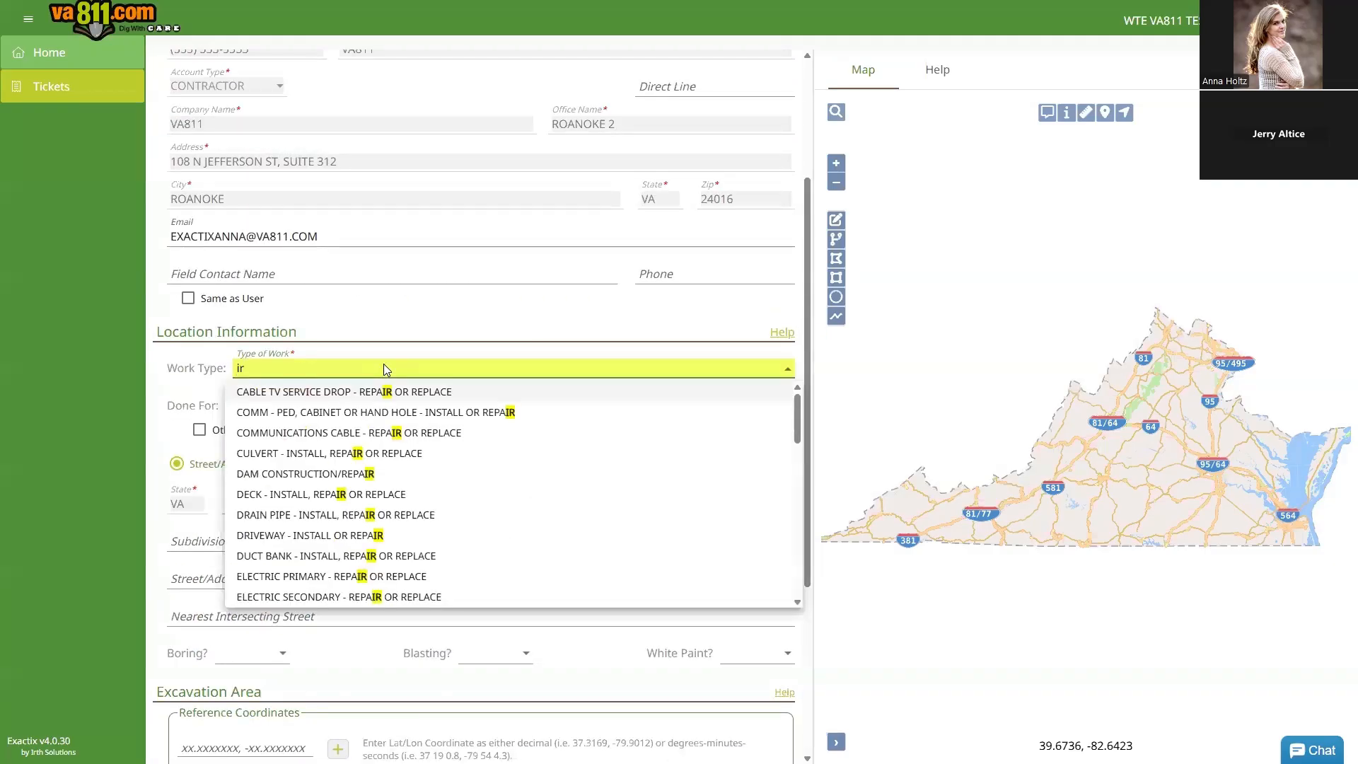
text(r)
key(Return)
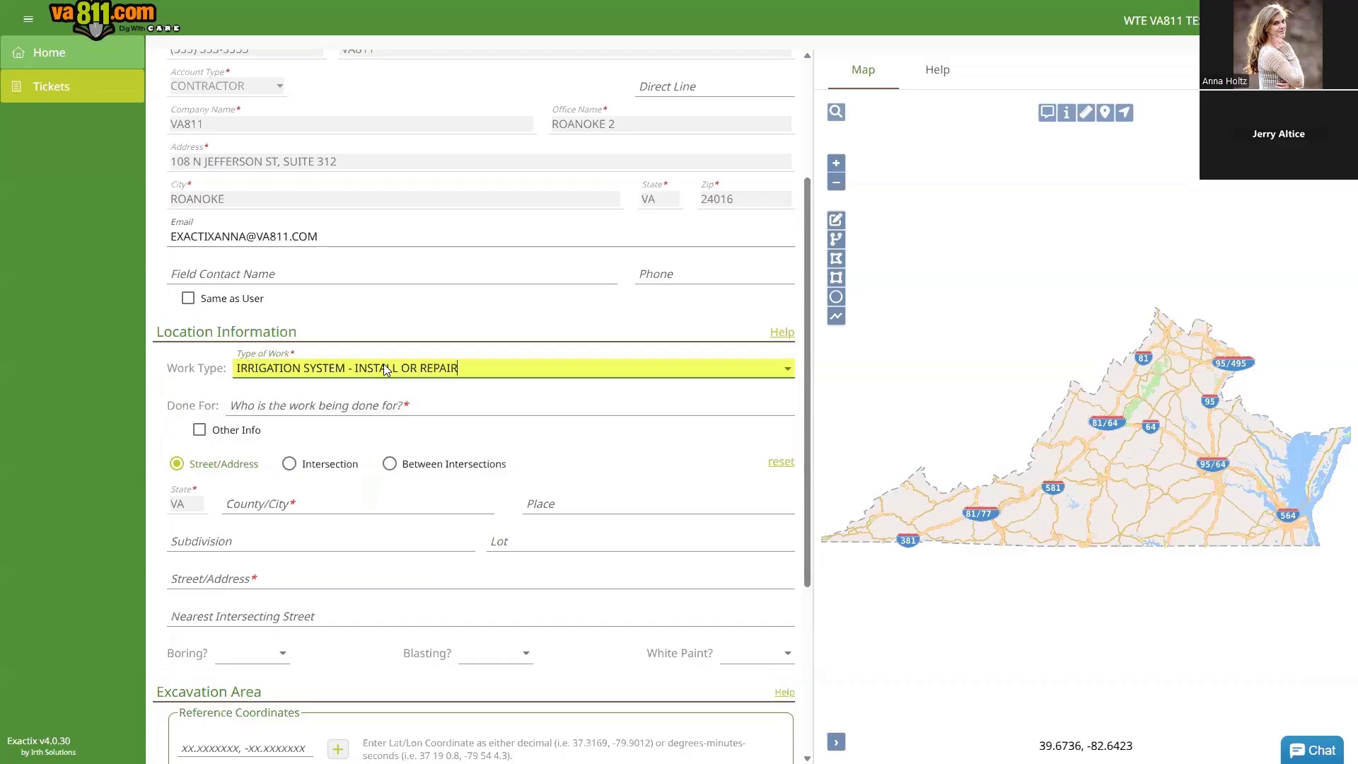
key(Tab)
text(SAME)
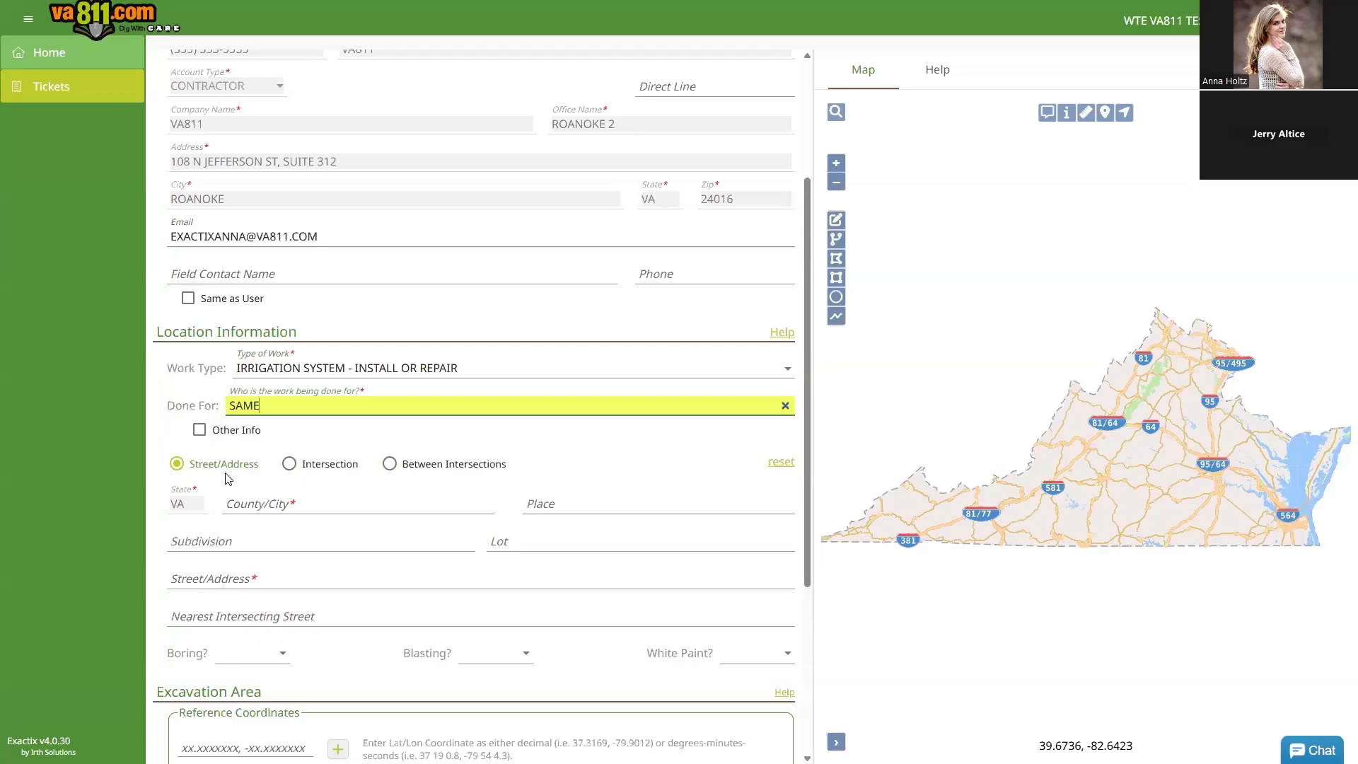
click(261, 506)
text(HEN)
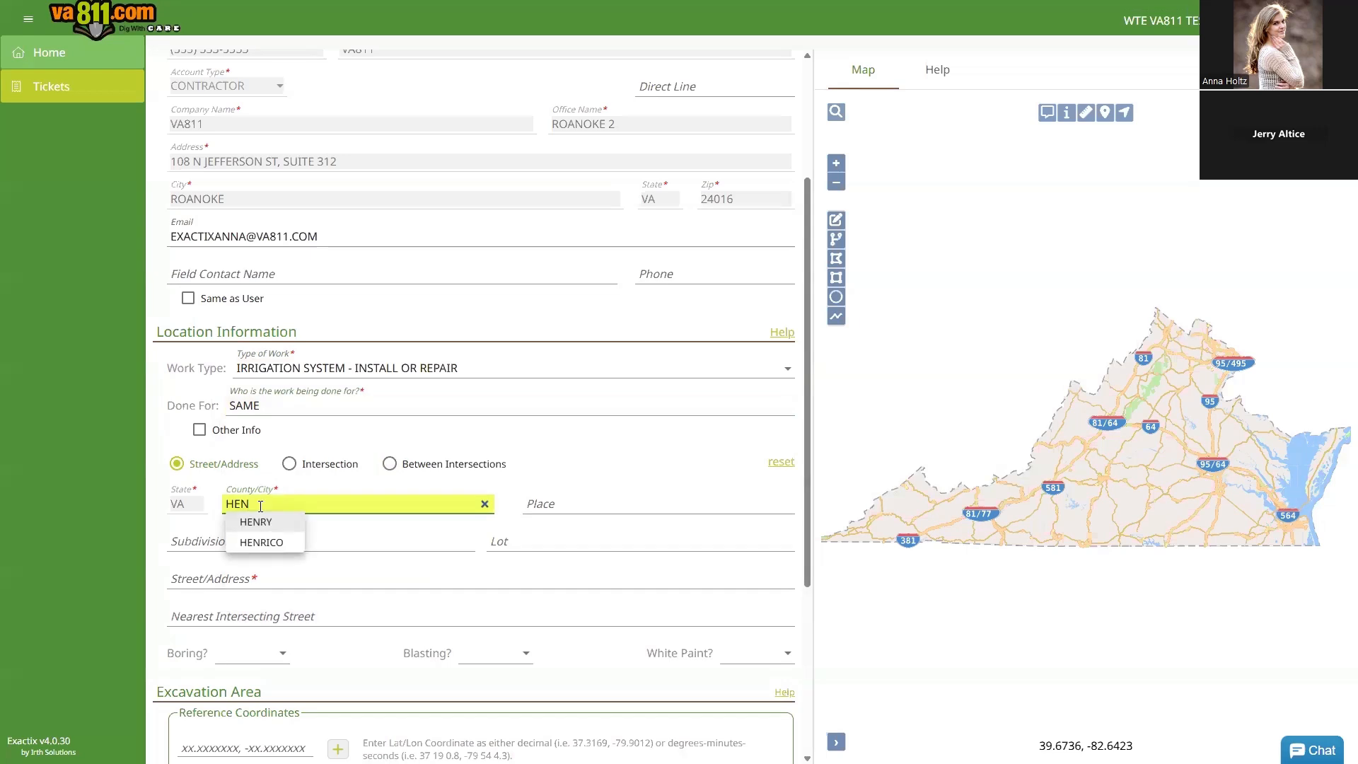
click(263, 542)
click(223, 577)
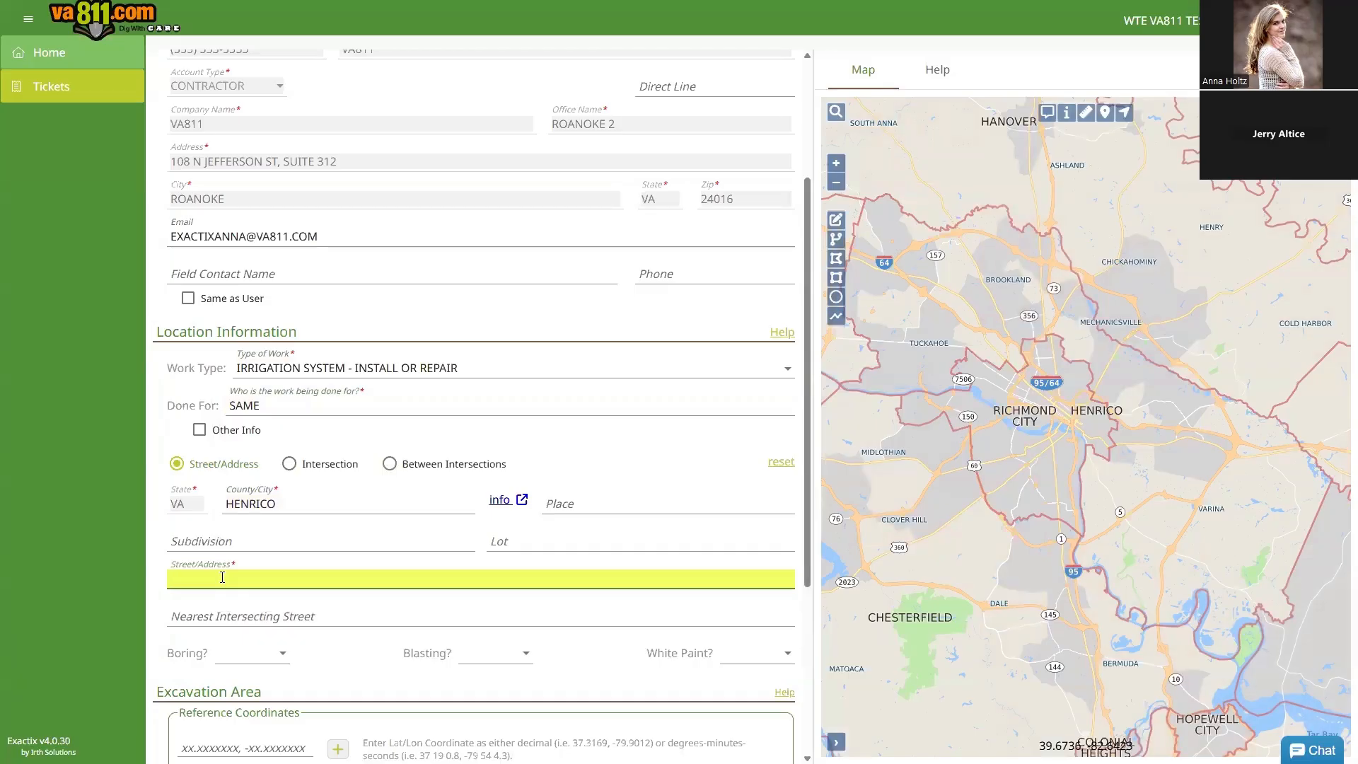
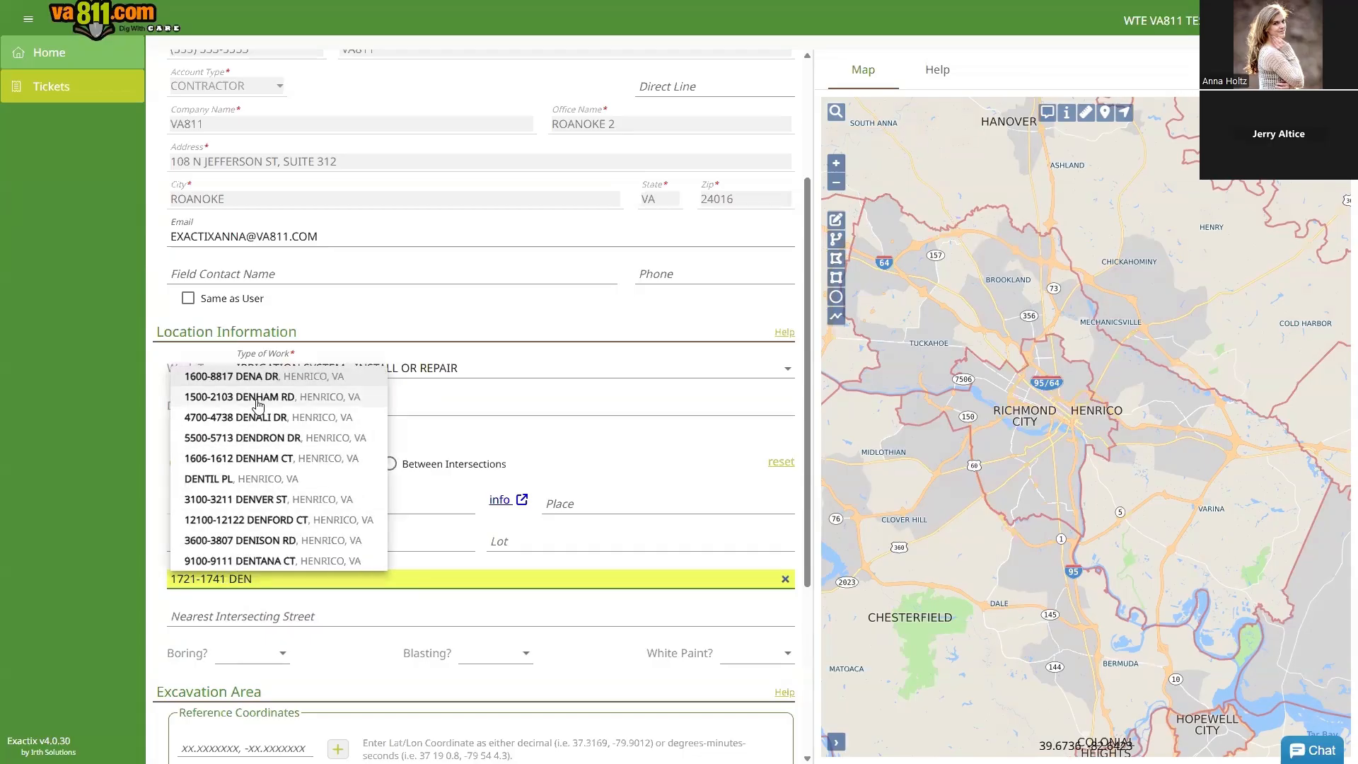
click(258, 400)
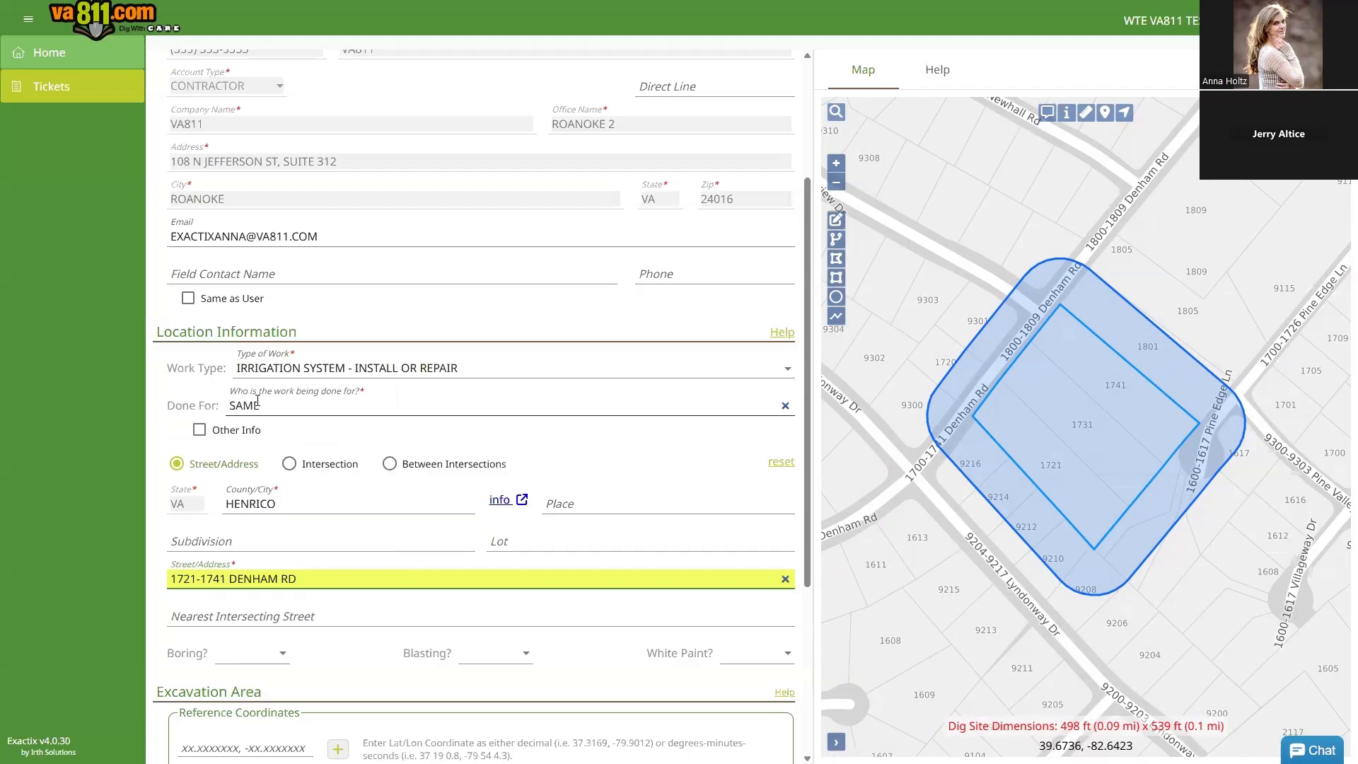
click(321, 620)
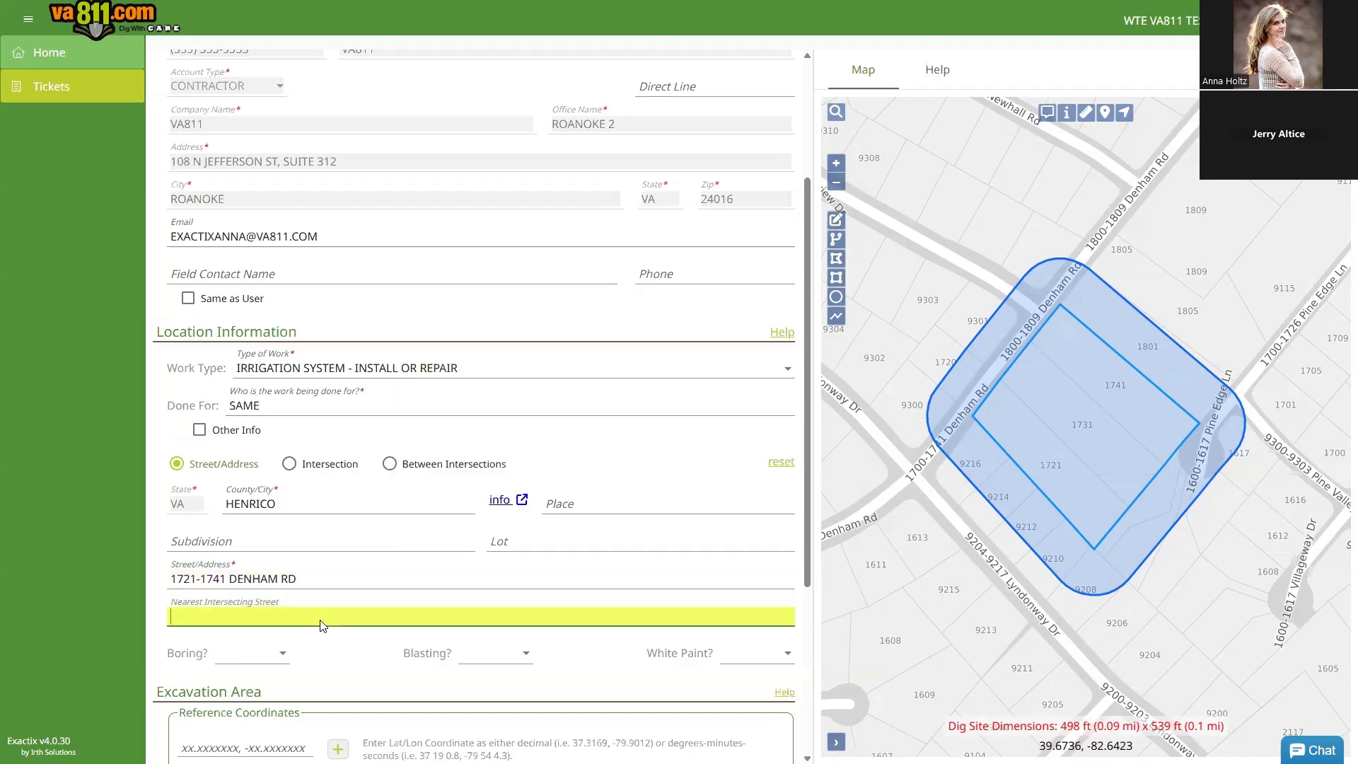
text(LYN)
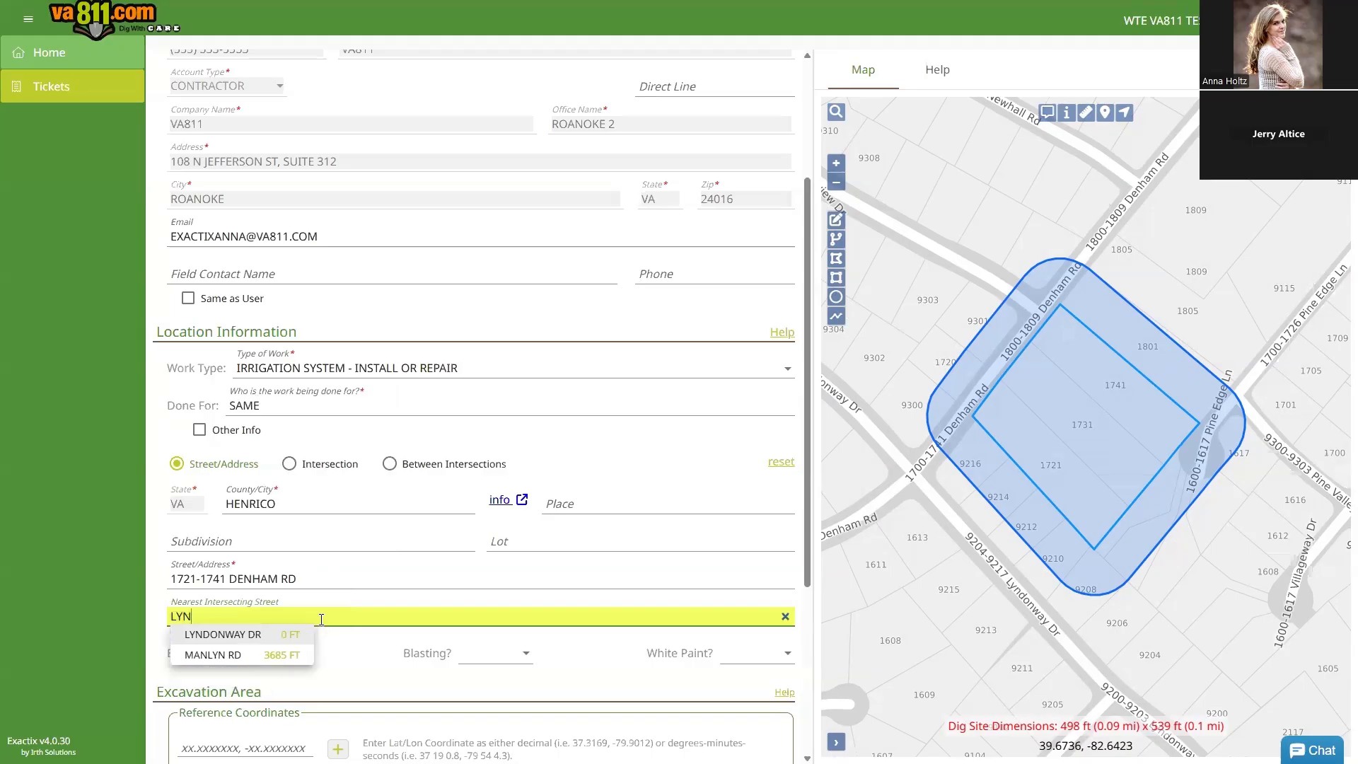
click(249, 636)
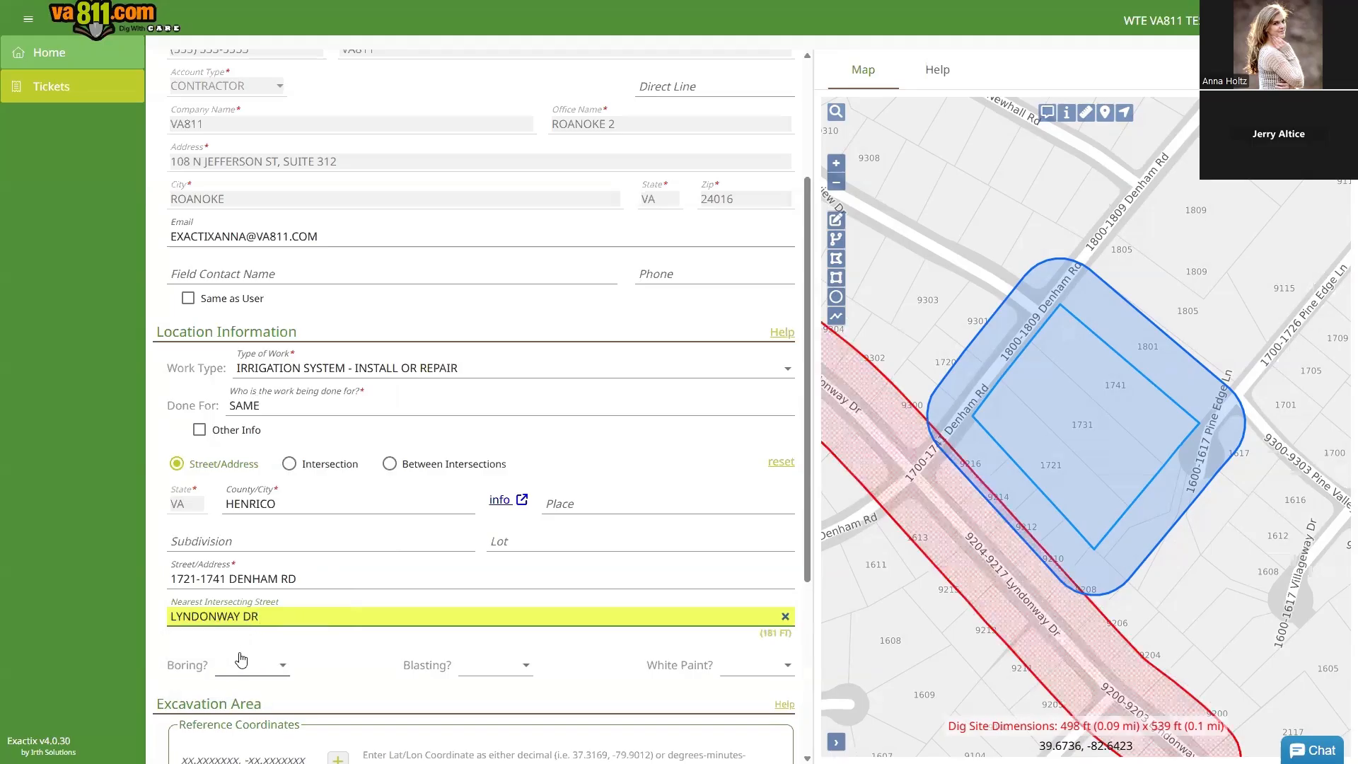
Step: Answer No to Boring, Blasting and White Paint
click(244, 662)
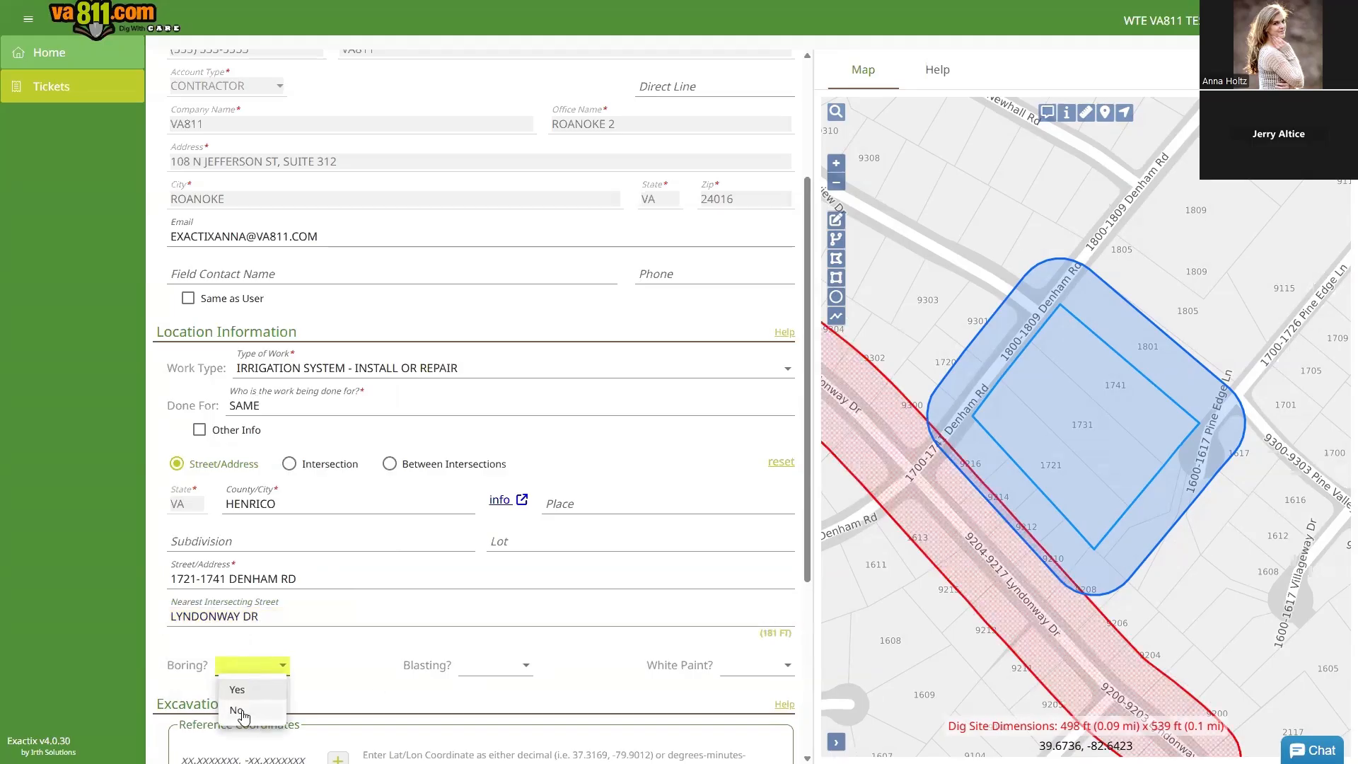
click(249, 713)
click(523, 669)
click(487, 711)
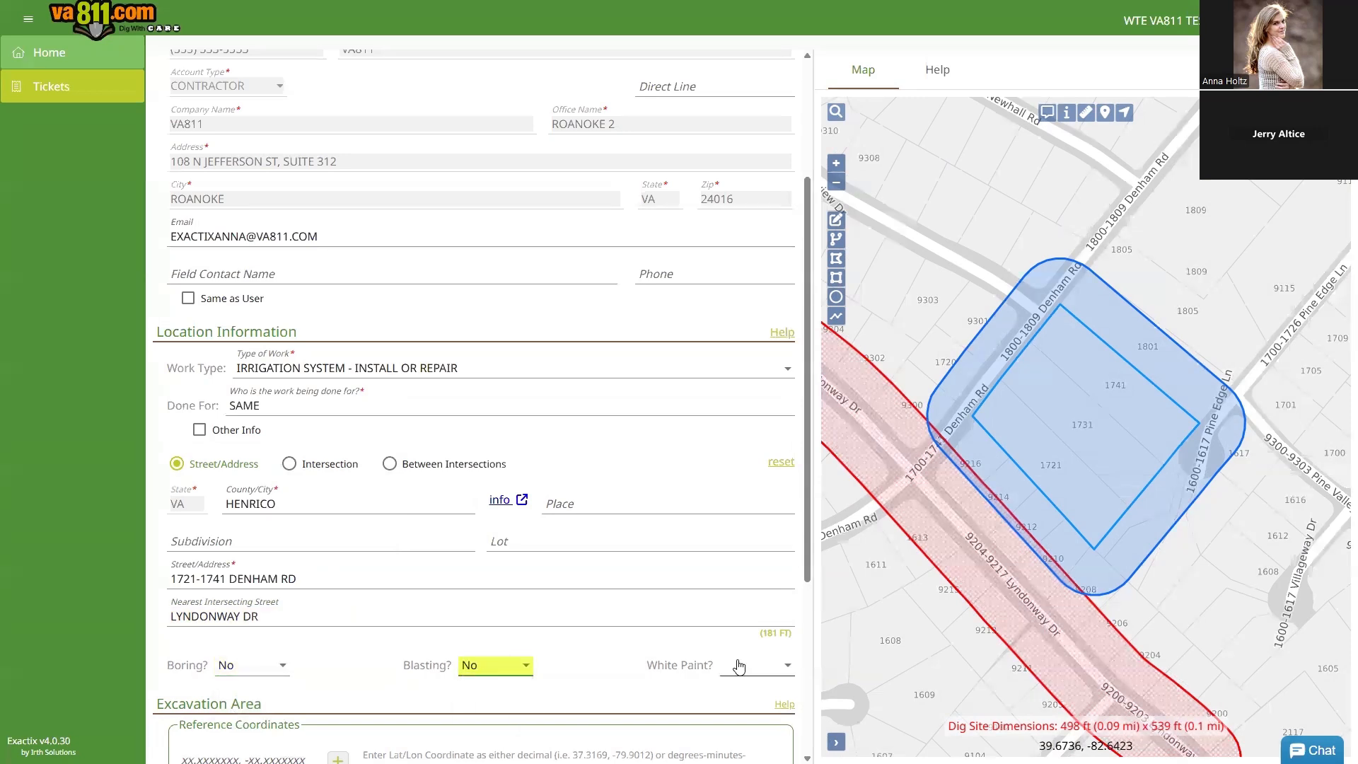
click(750, 665)
click(742, 711)
scroll(510, 658, down, 4)
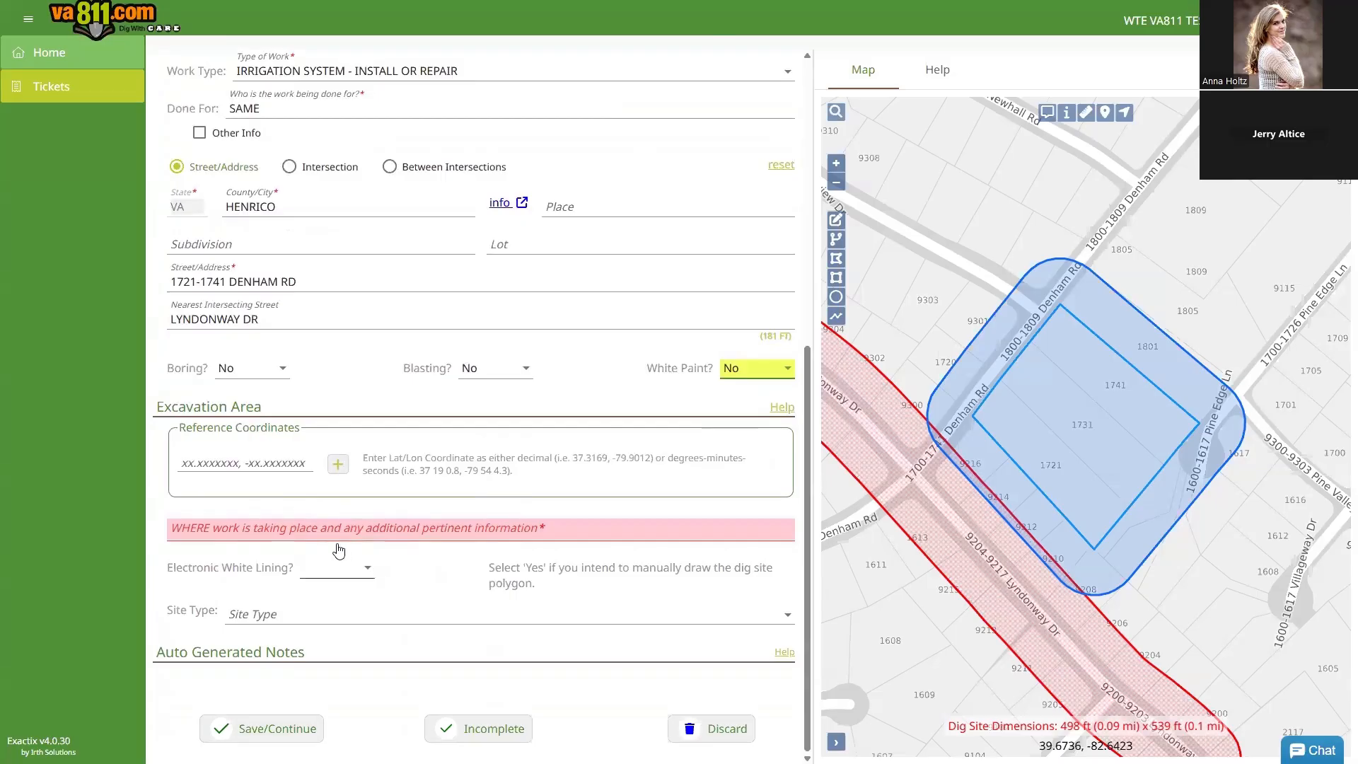
Step: Describe the work location as FRONT OF PROPERTIES
click(338, 533)
text(FRONT P)
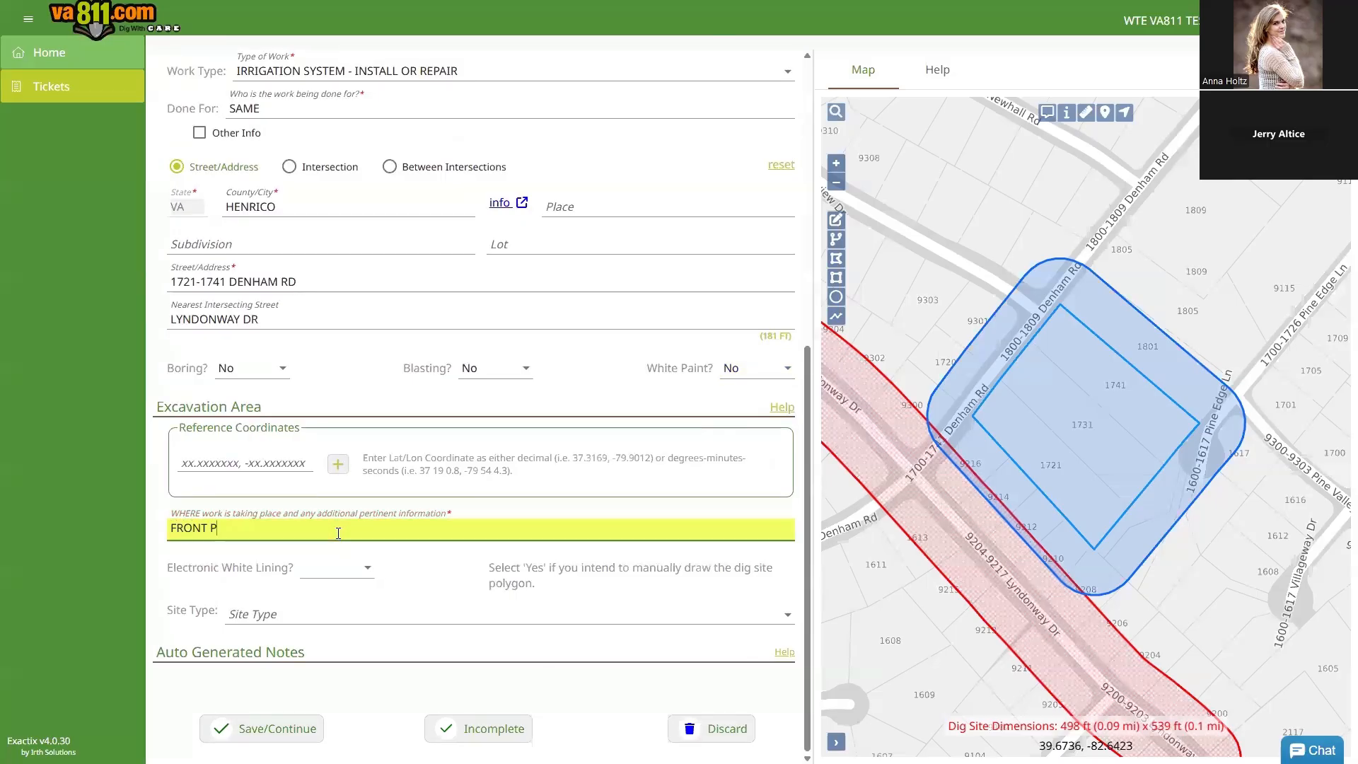
key(BackSpace)
text(OF PROPERTIES)
Step: Set Electronic White Lining to Yes and Site Type to 2. MULTIPLE ADDRESS
click(339, 574)
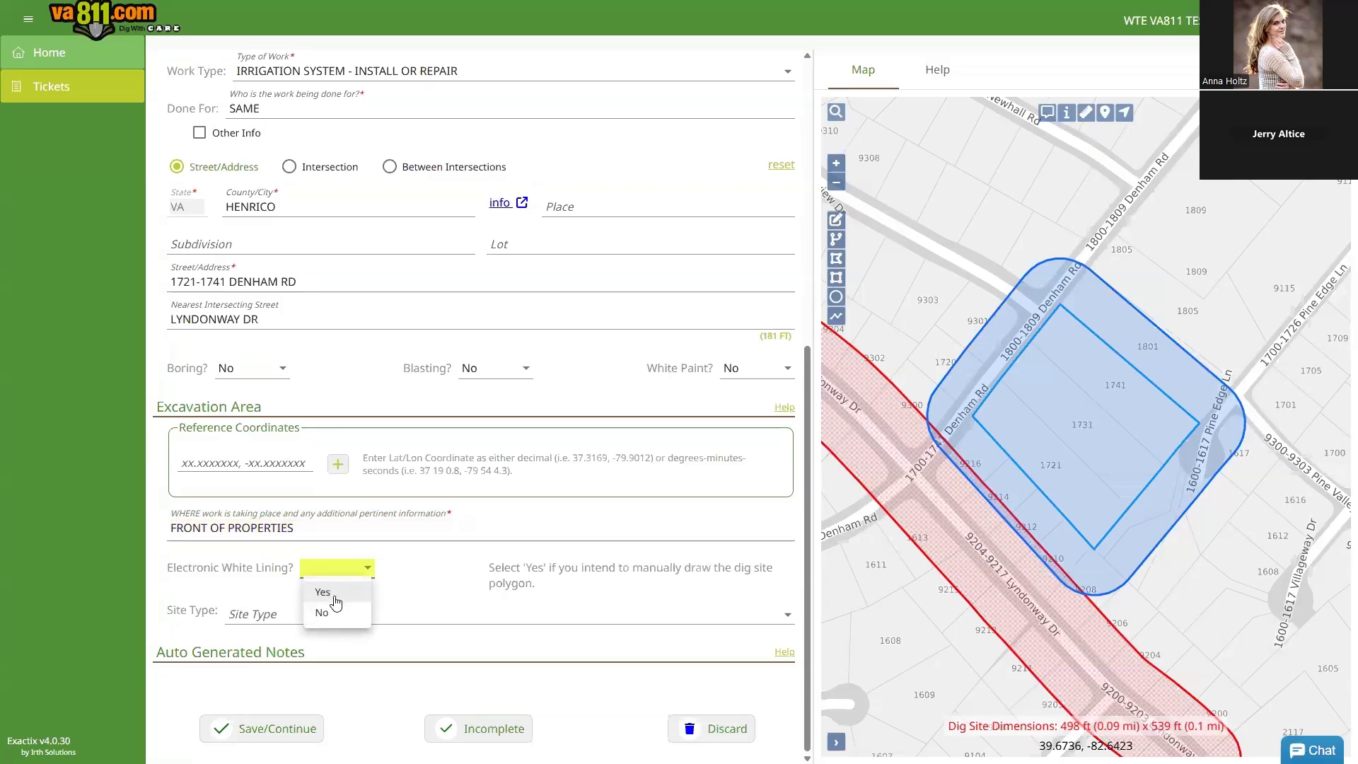
click(334, 594)
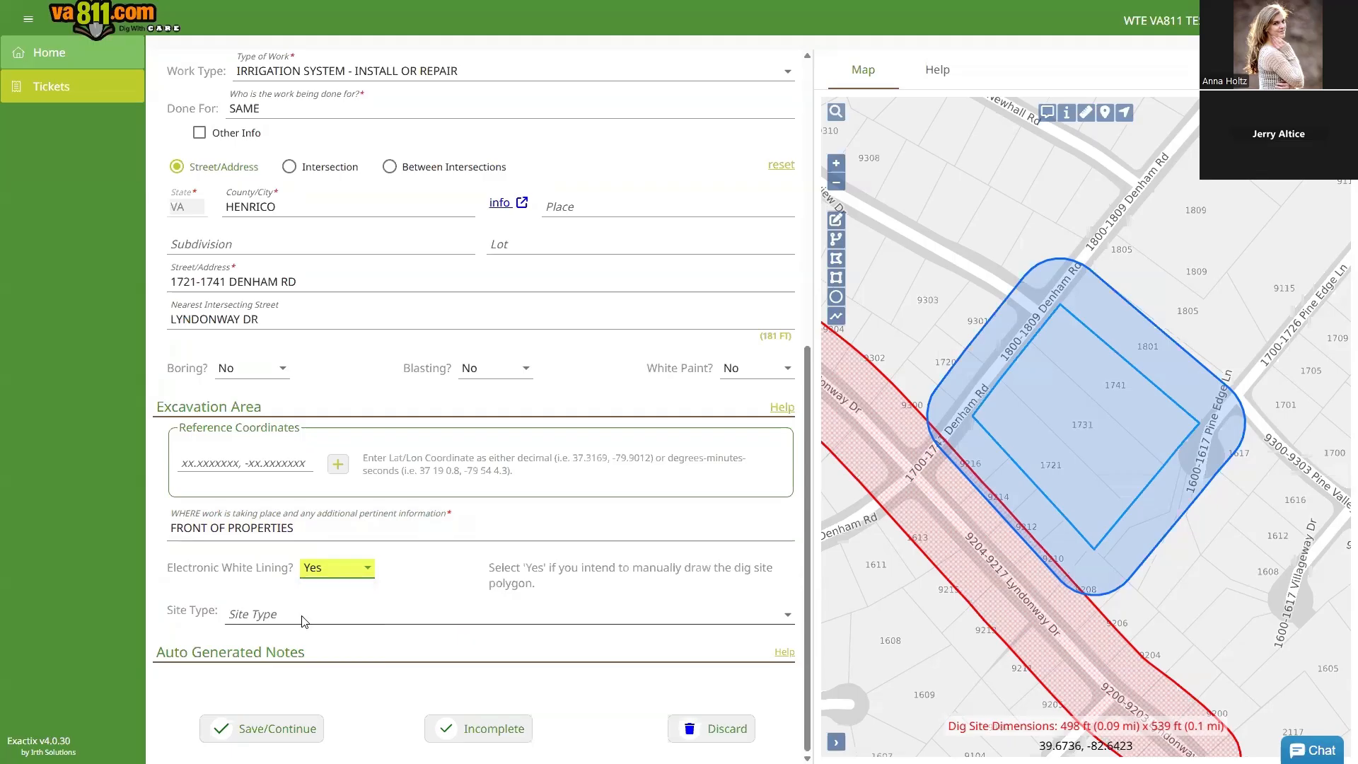
click(304, 614)
click(296, 659)
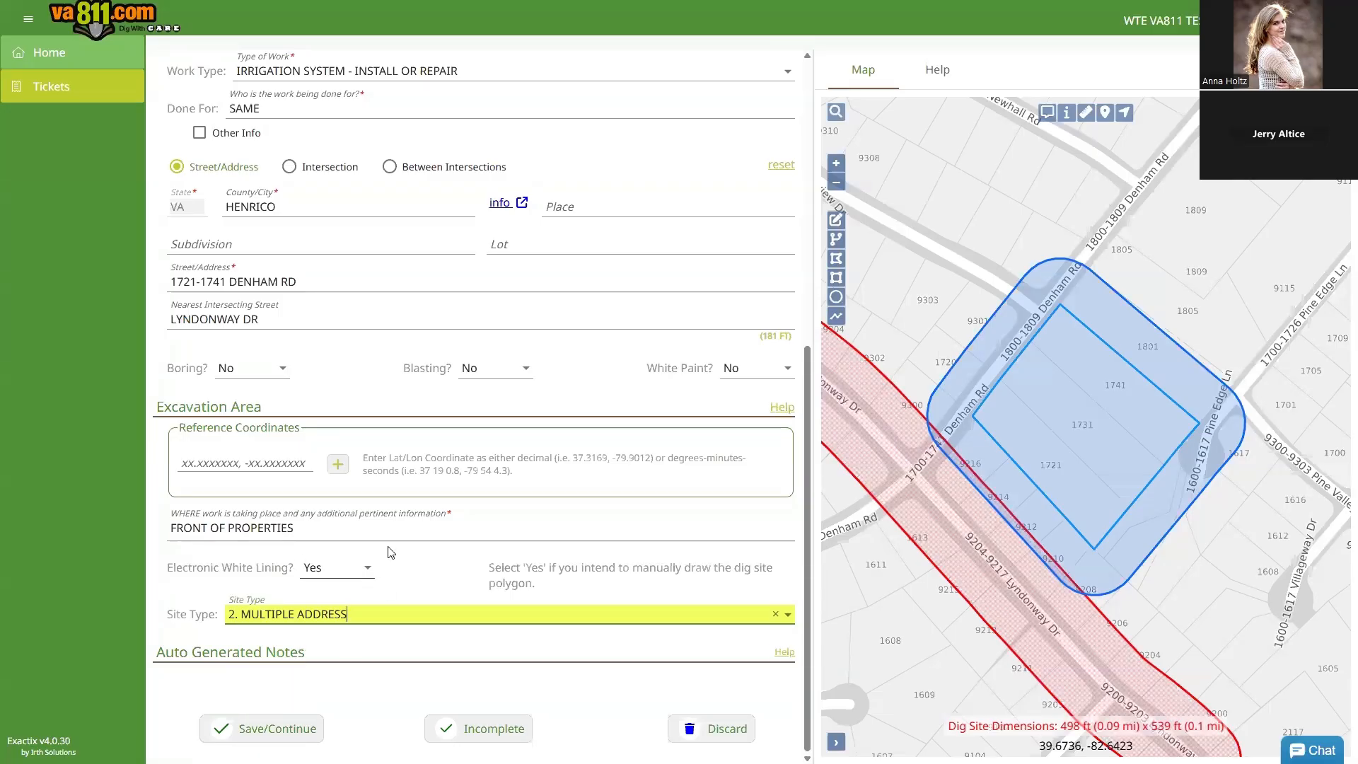
Step: Switch the base map to VGIN Satellite and zoom in on the DENHAM RD dig-site polygon
mouse_move(1317, 199)
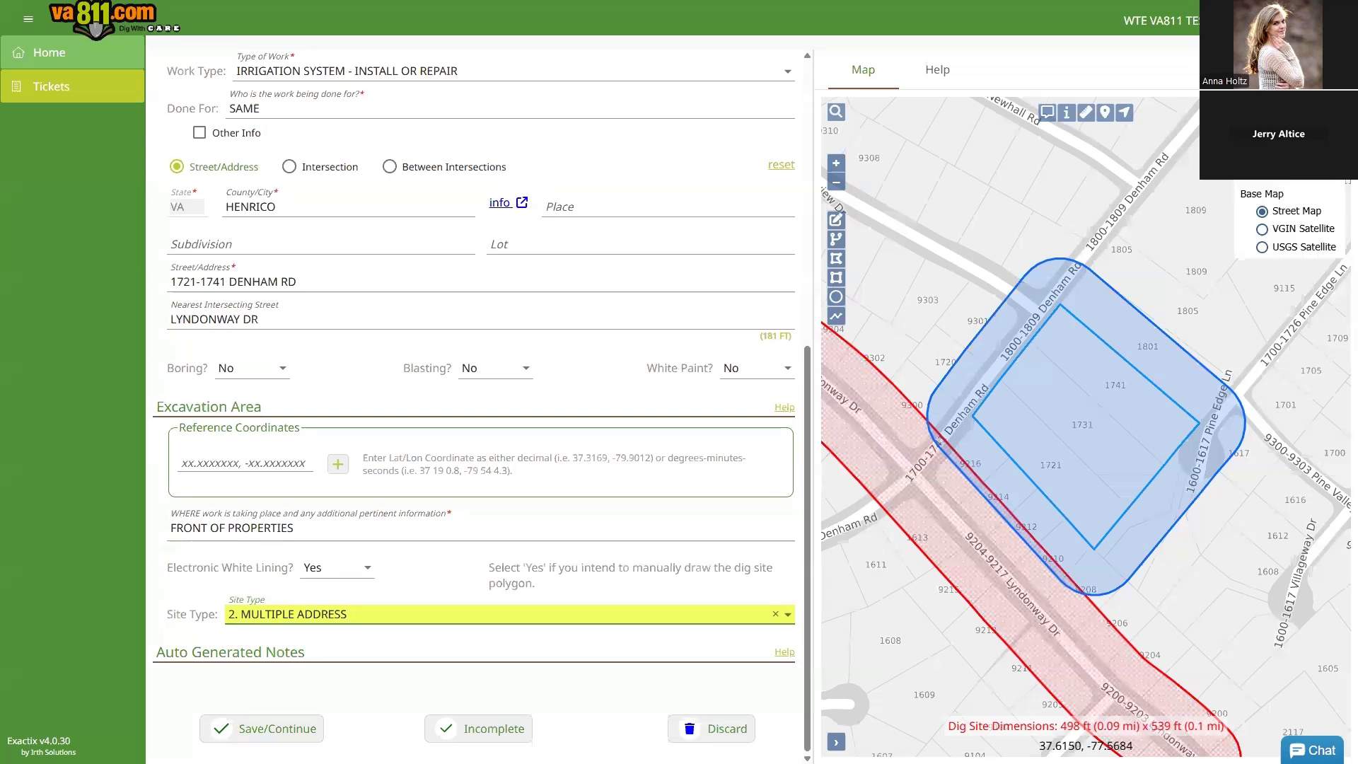
click(1274, 247)
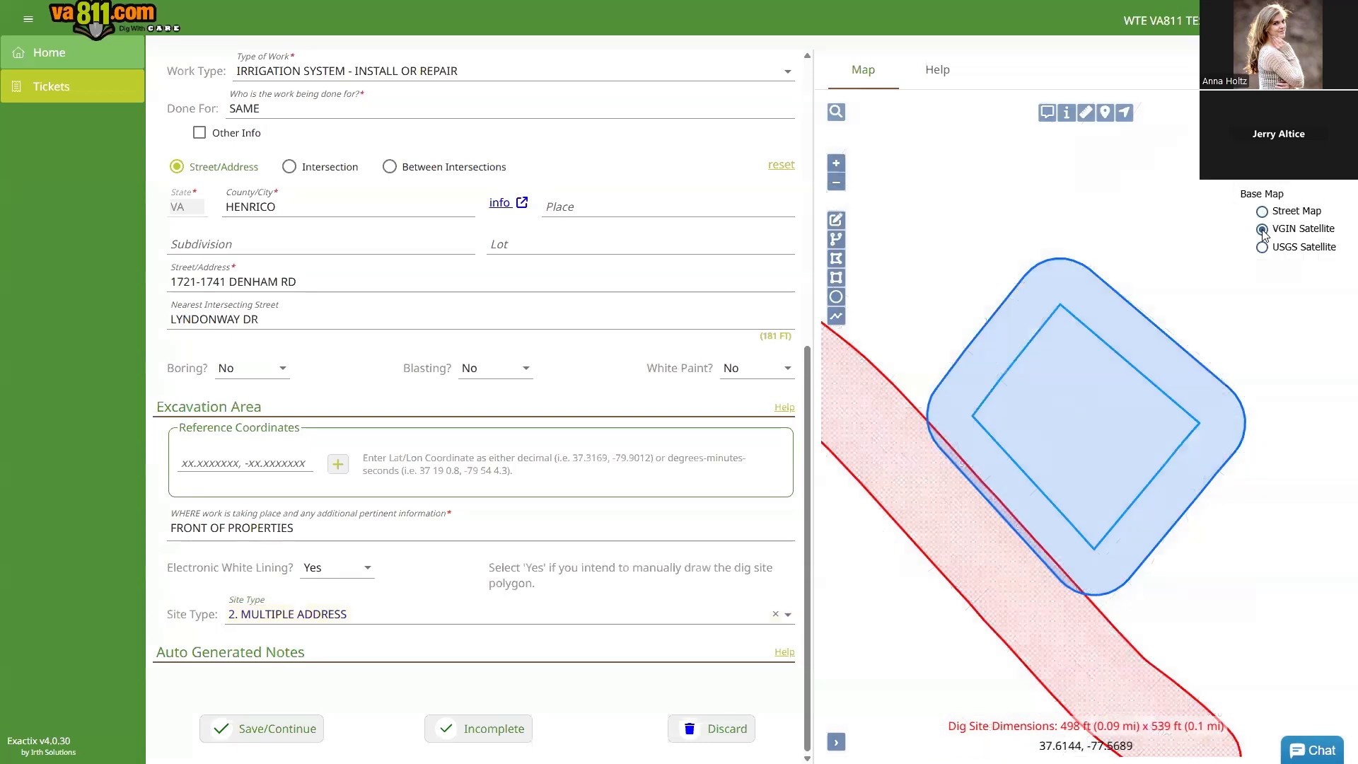
scroll(1071, 447, up, 1)
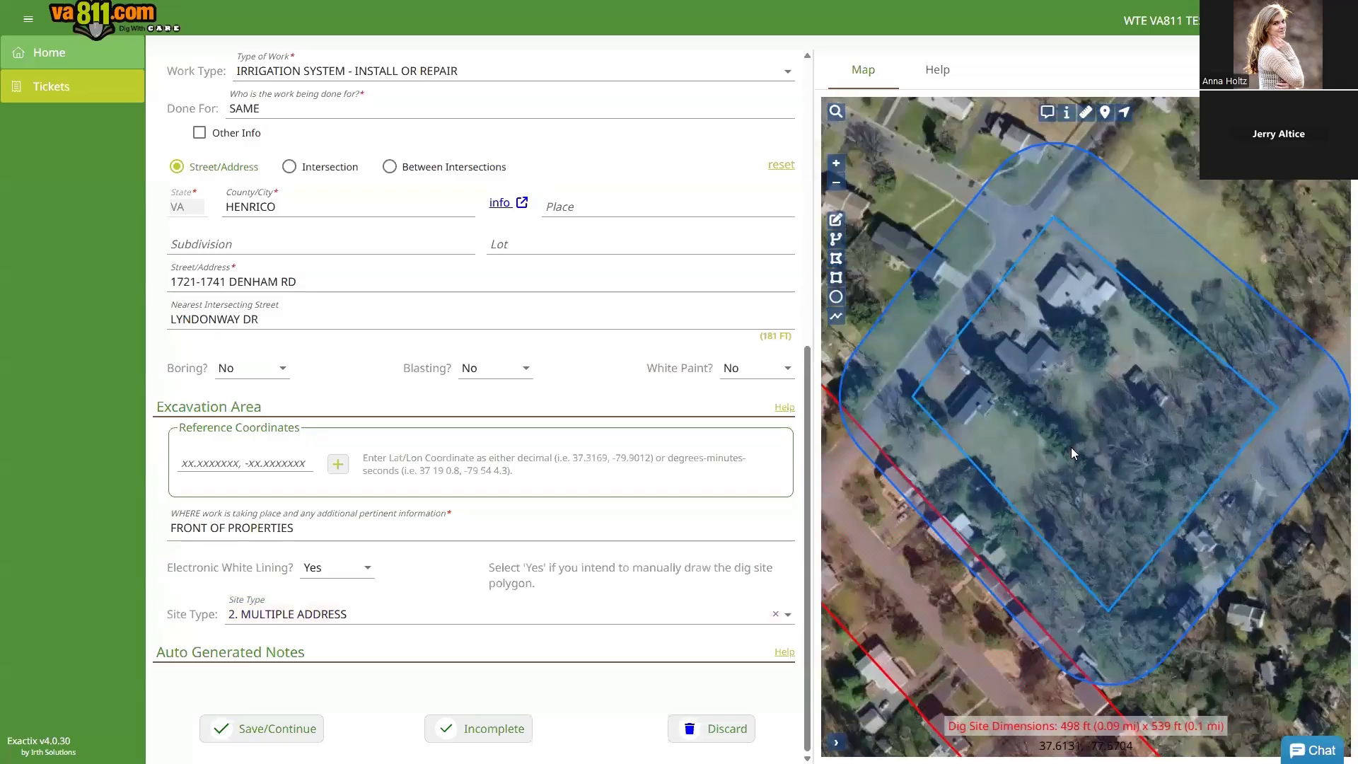
scroll(1061, 451, up, 1)
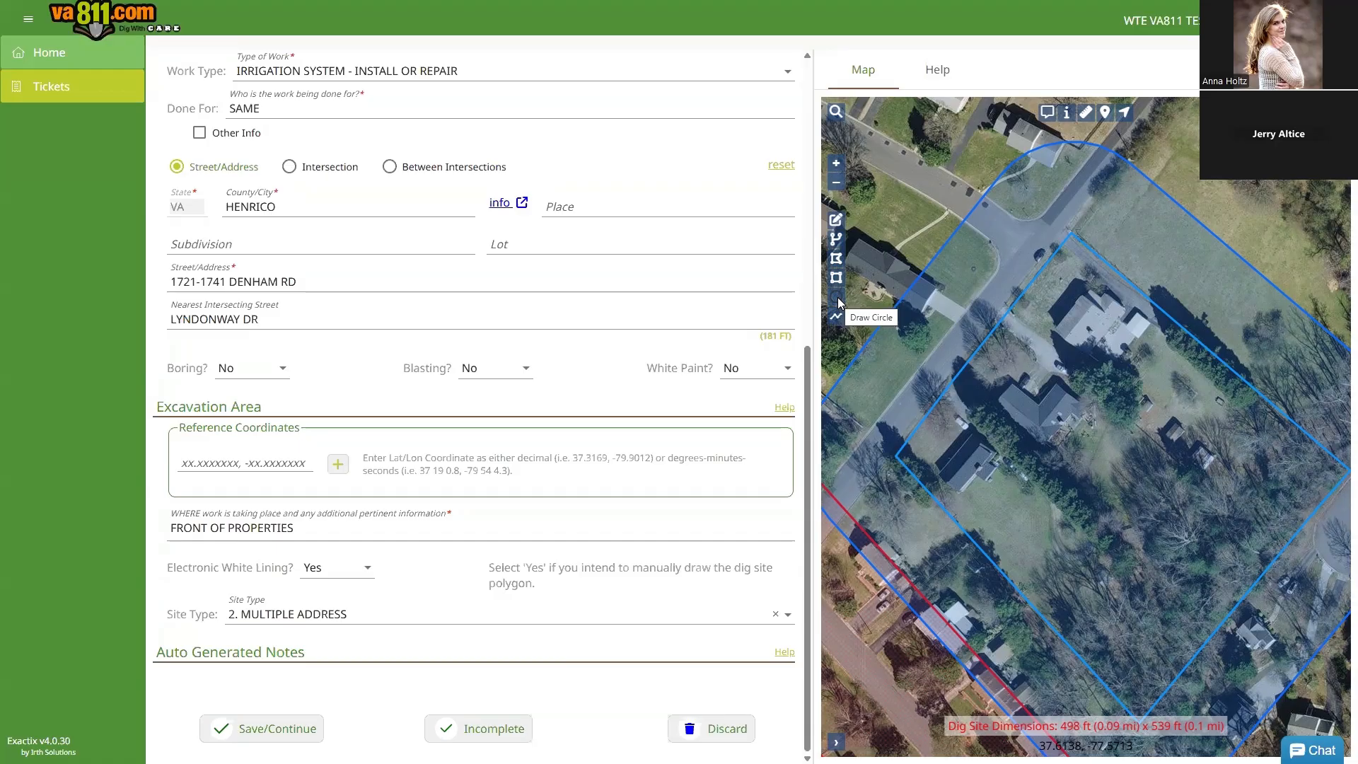
Step: Draw a first stepped dig-site polygon along the DENHAM RD house fronts and save it
click(835, 259)
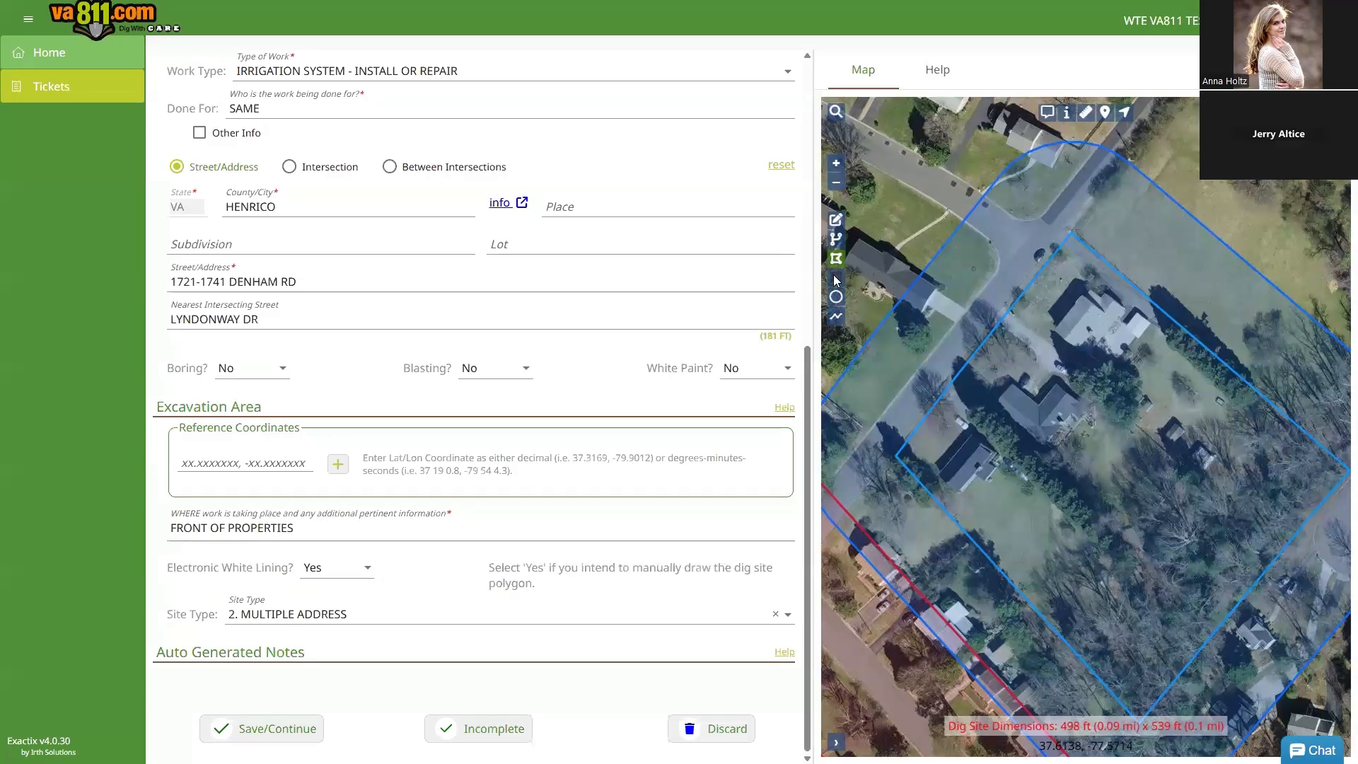
click(1058, 243)
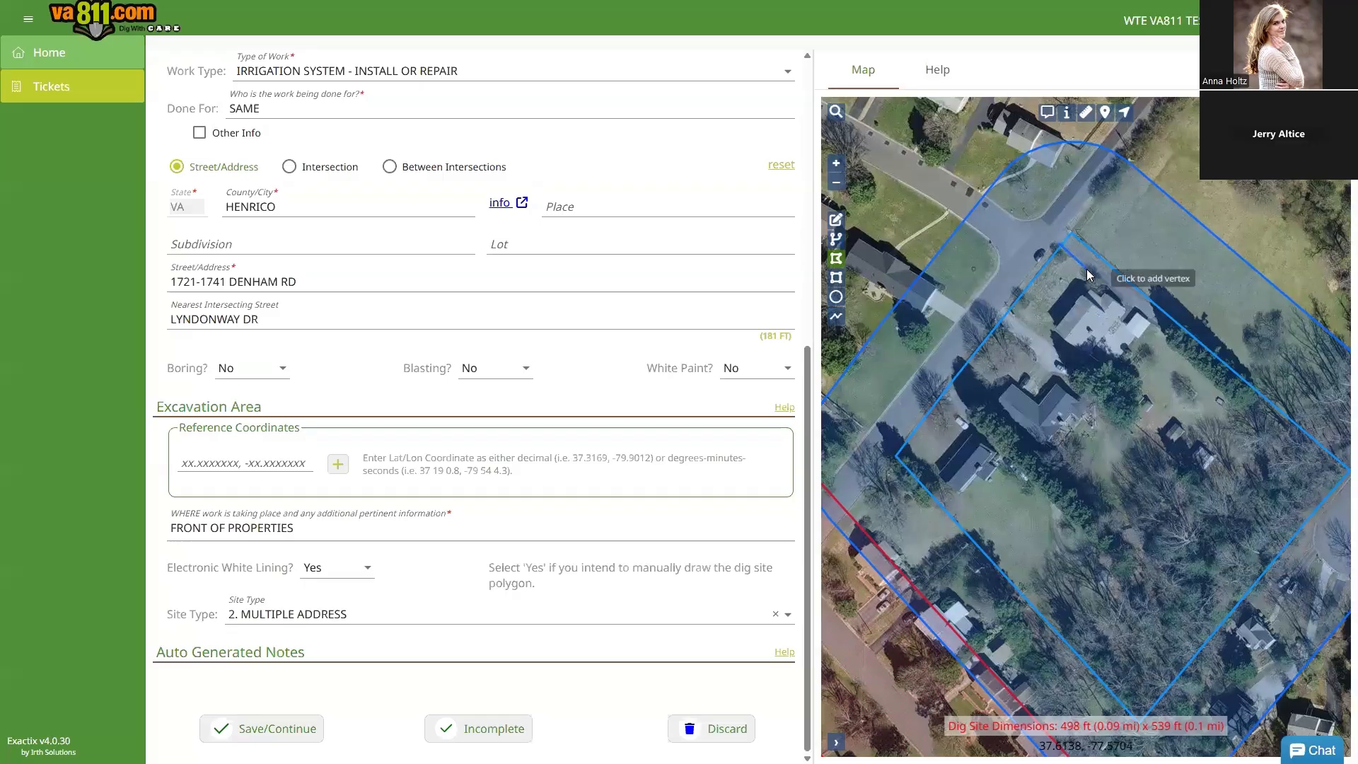
click(1101, 282)
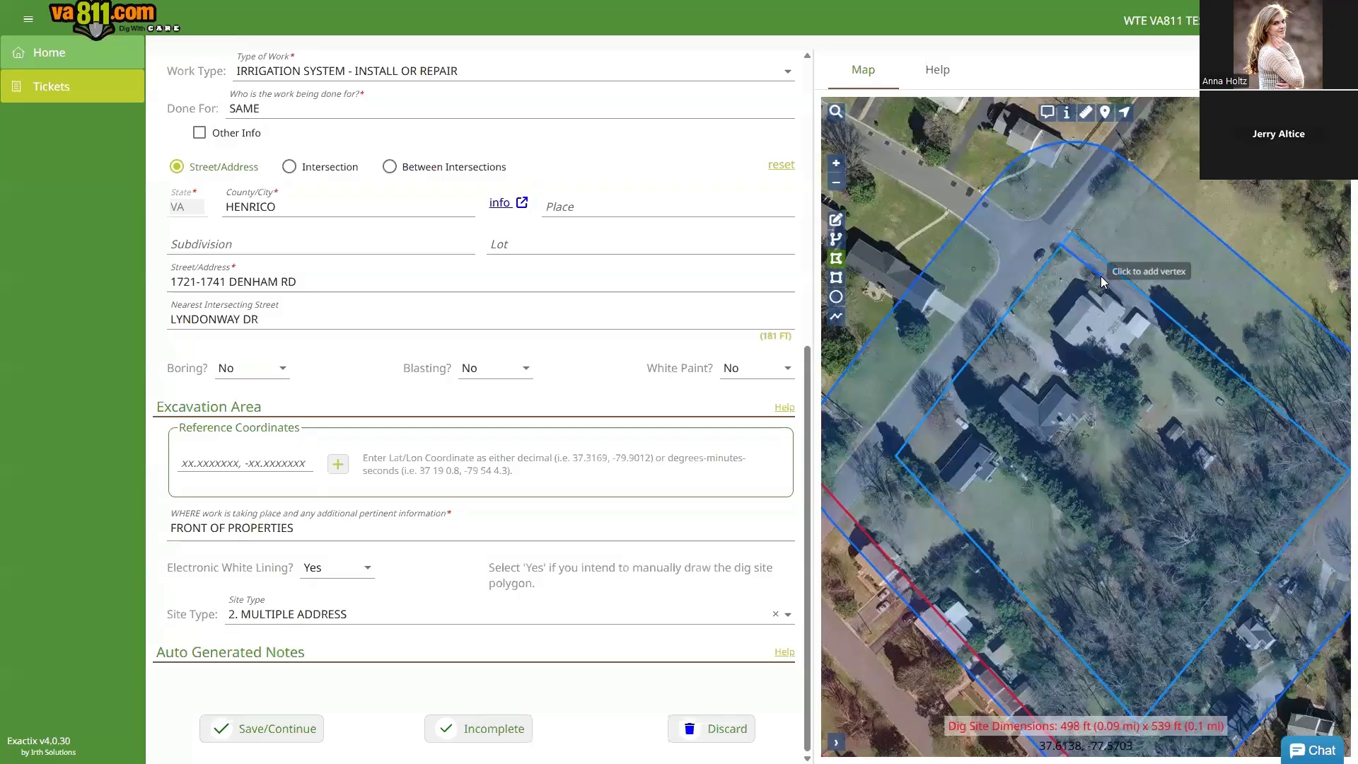
click(1102, 281)
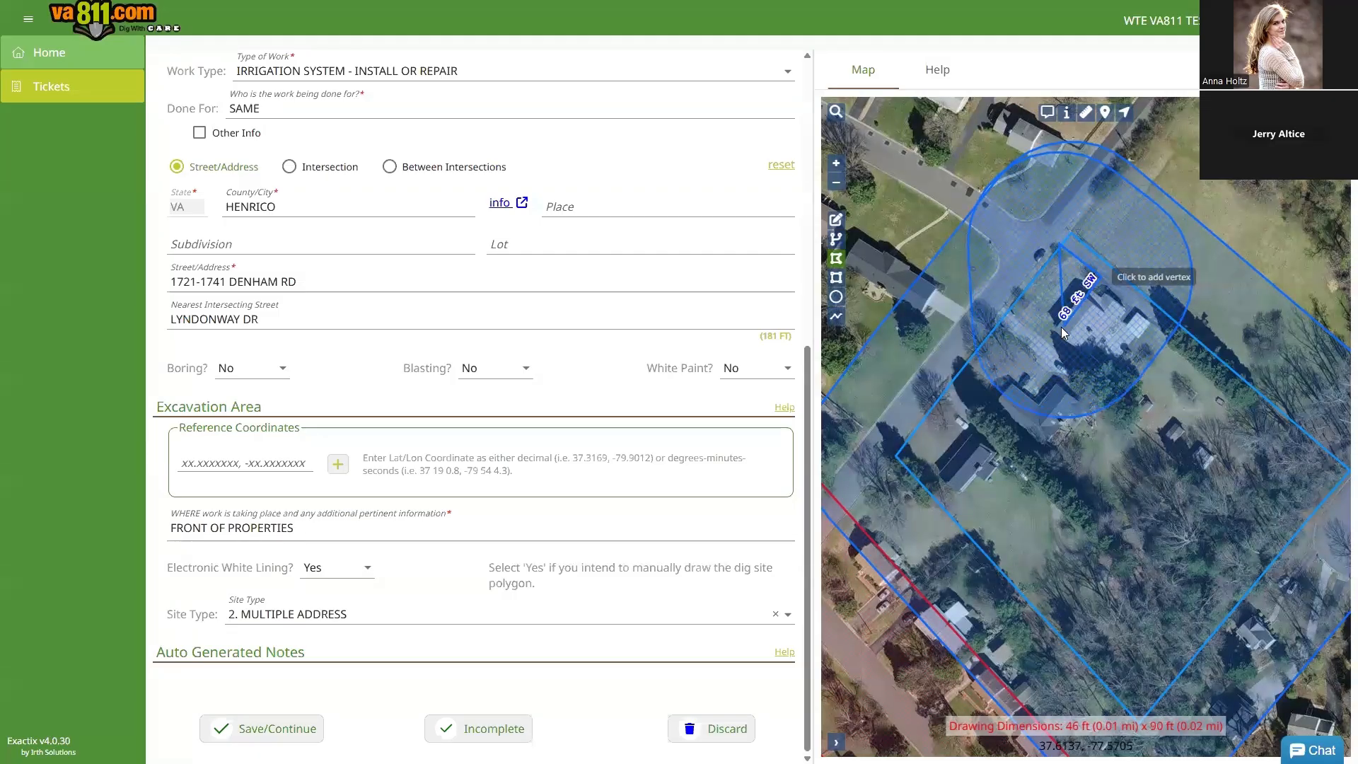
click(1047, 340)
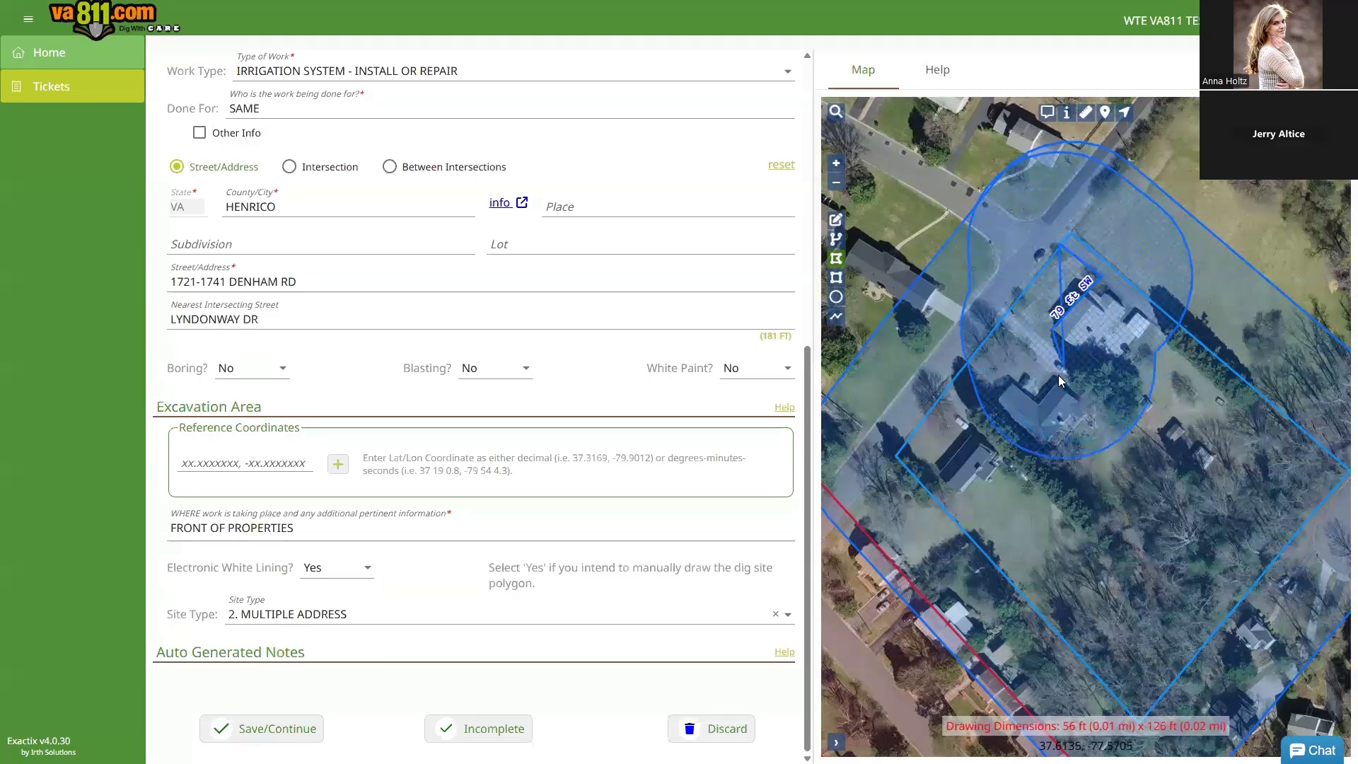
click(1038, 401)
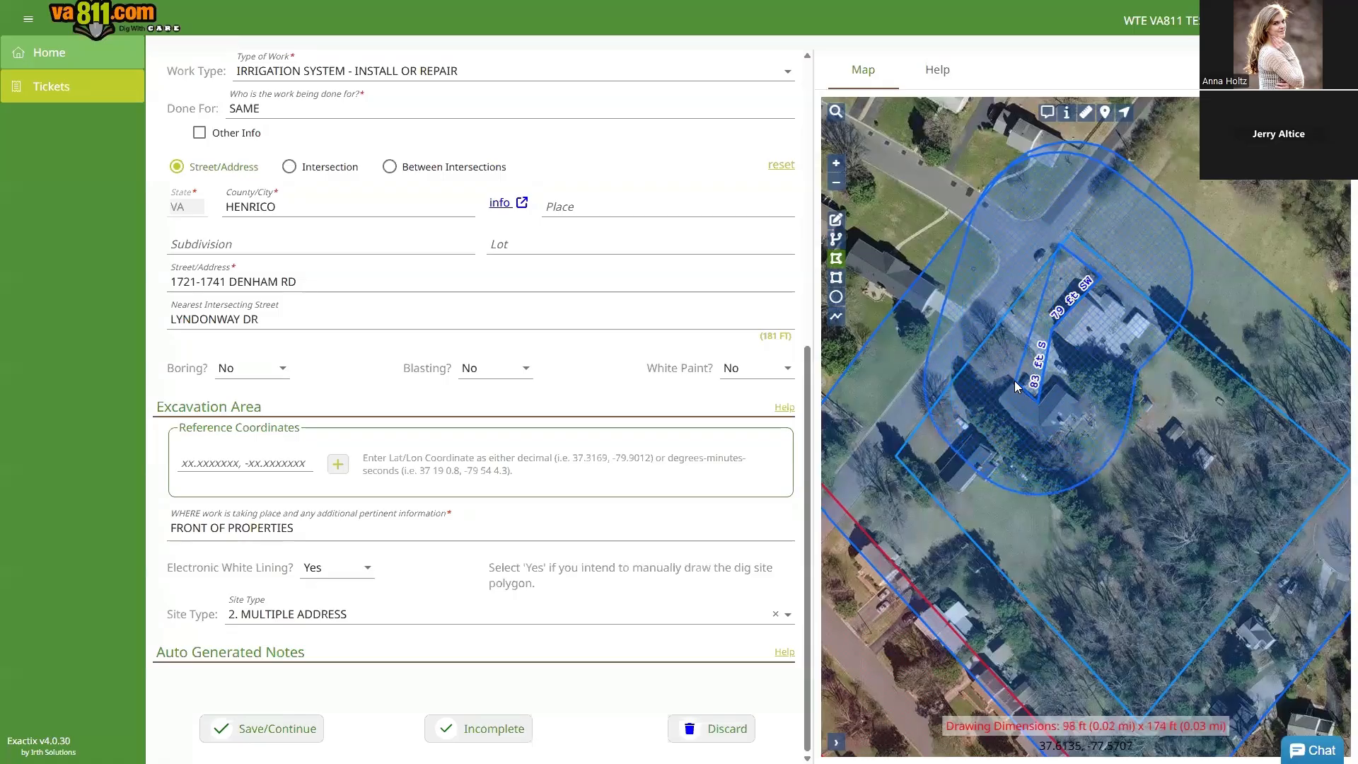
click(931, 473)
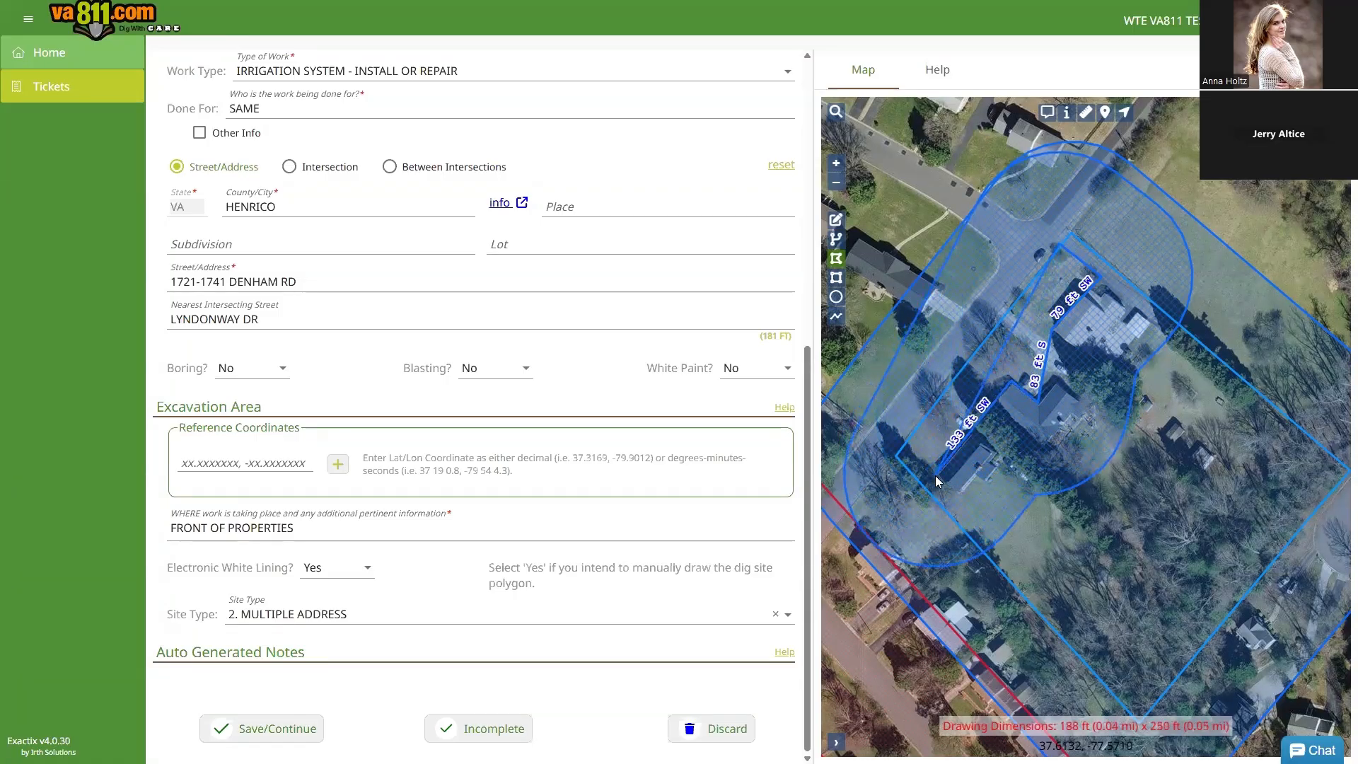
double_click(898, 440)
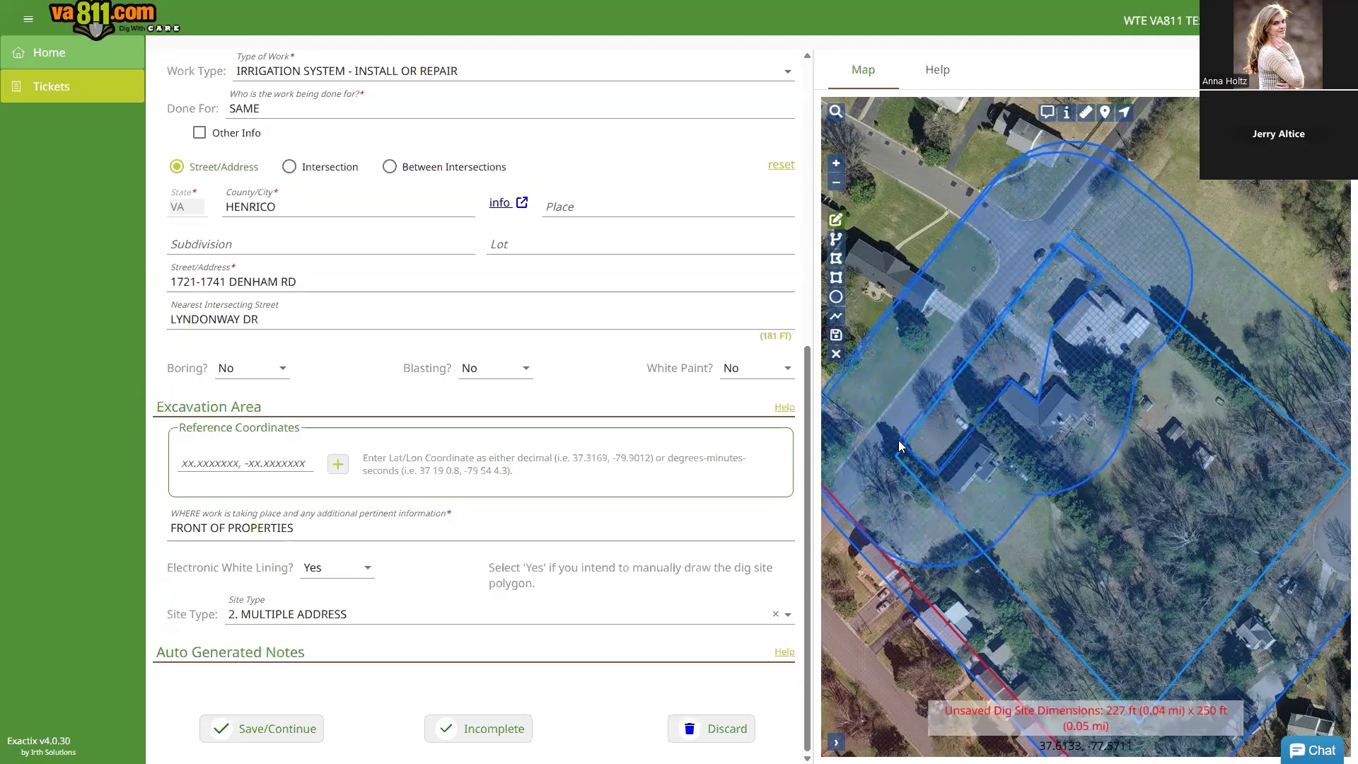
click(833, 332)
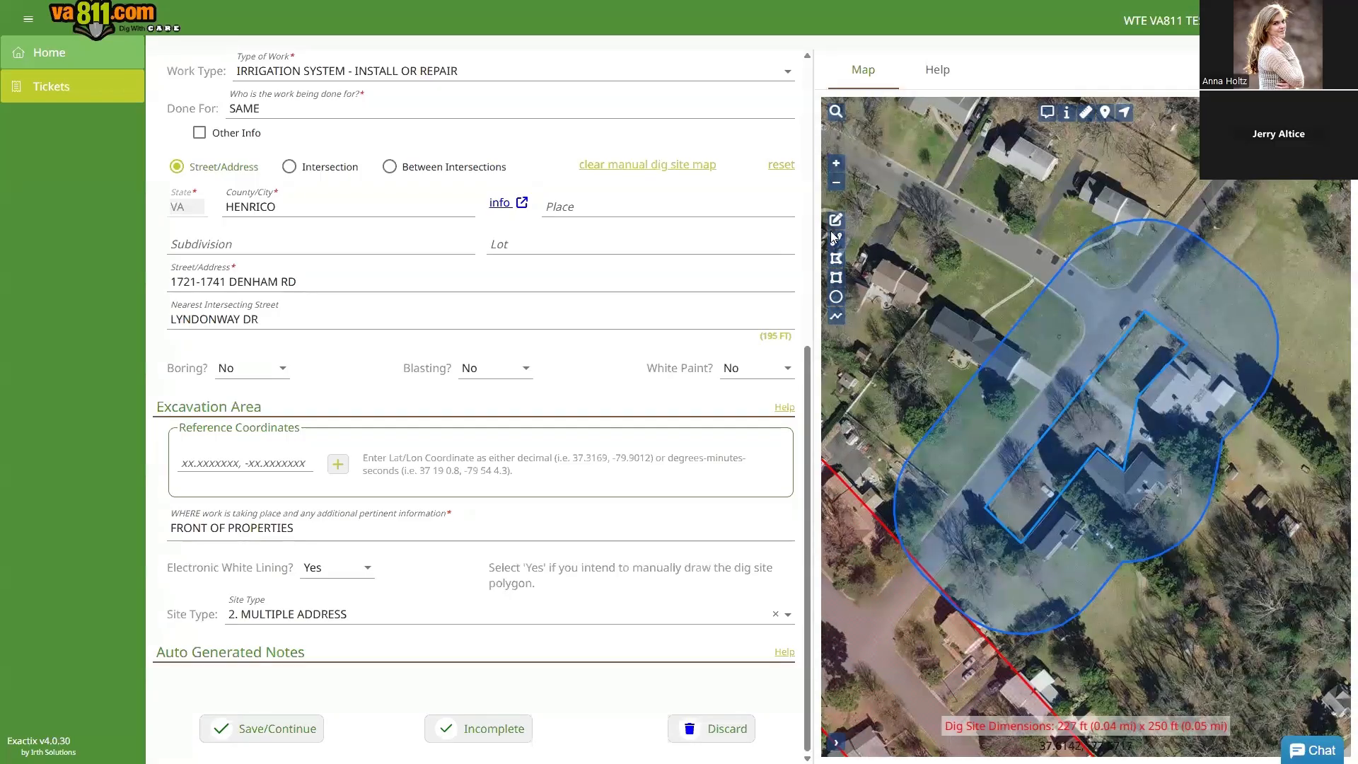
Step: Redraw the front-yard polygon more precisely and save it at about 229 ft x 244 ft
click(835, 260)
click(1188, 342)
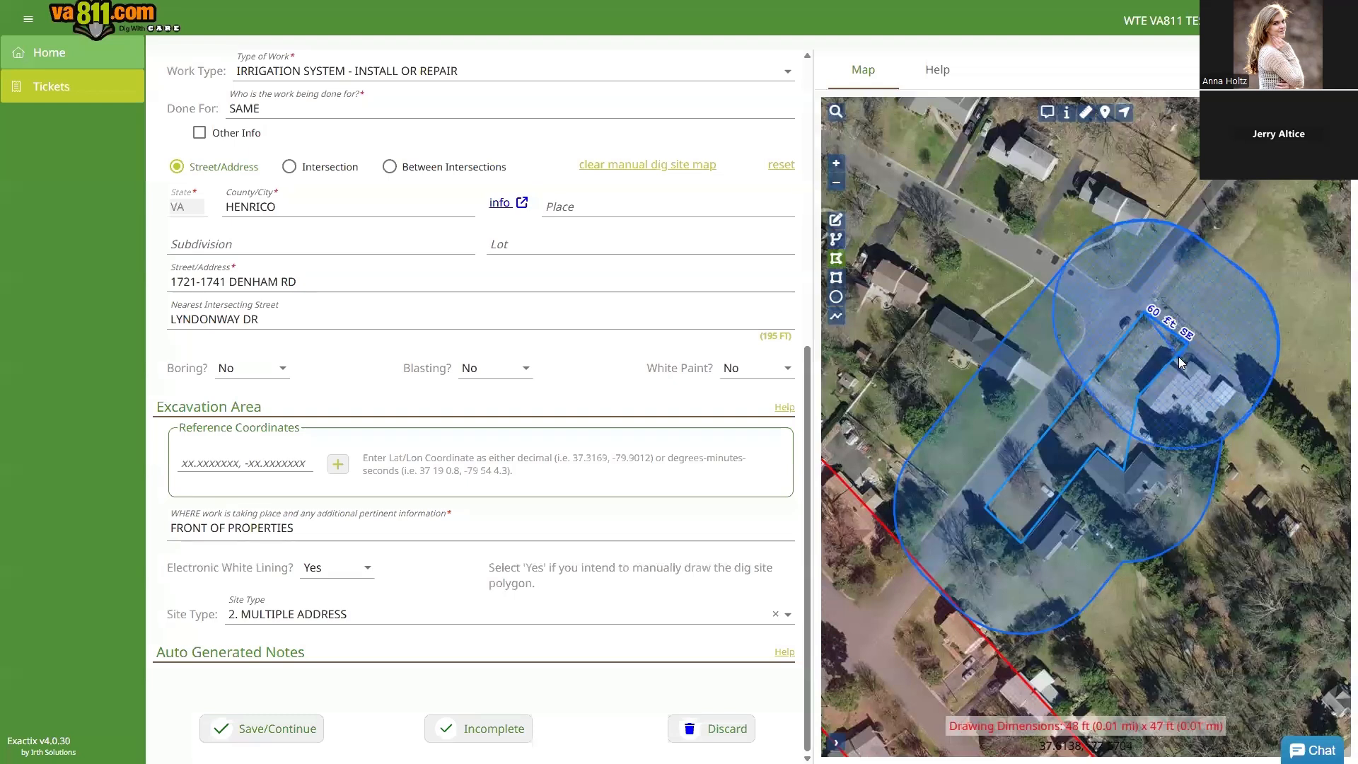
click(1138, 399)
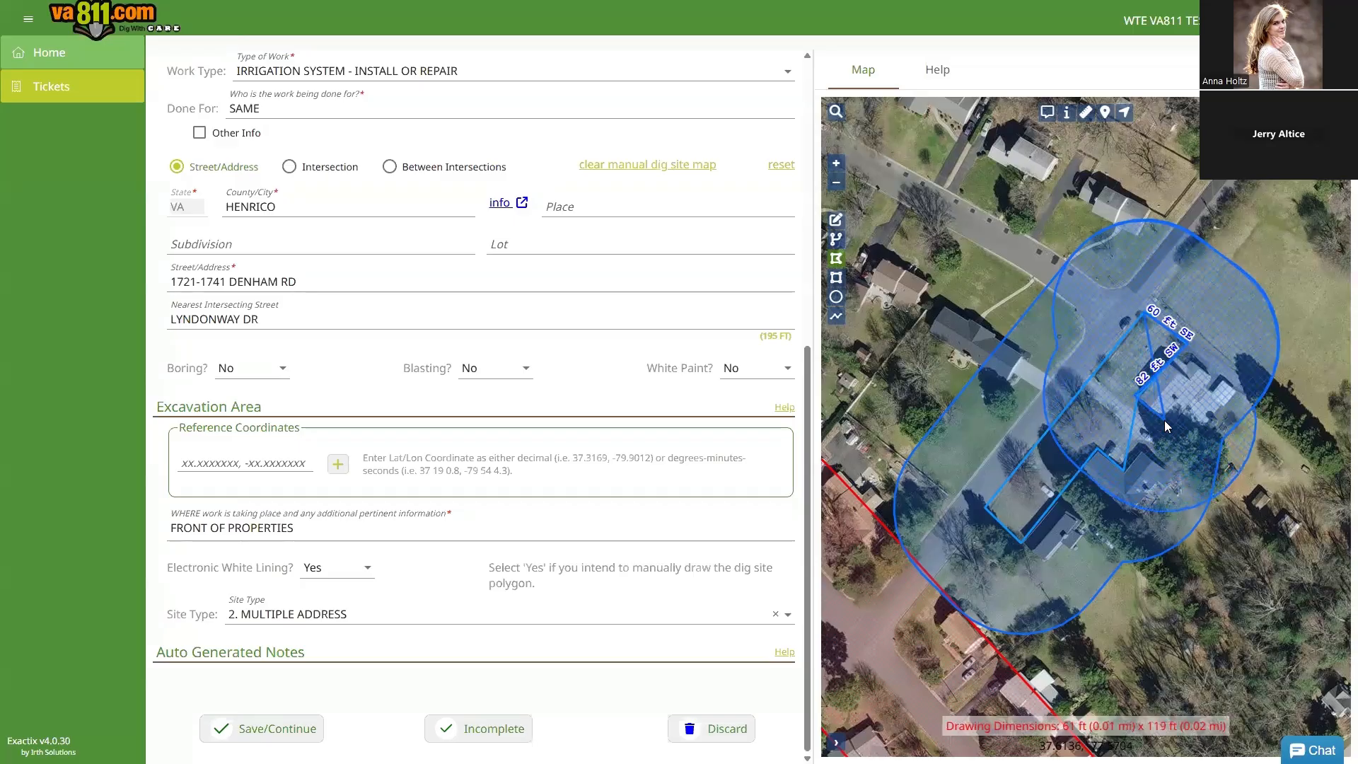
click(1125, 467)
click(1095, 450)
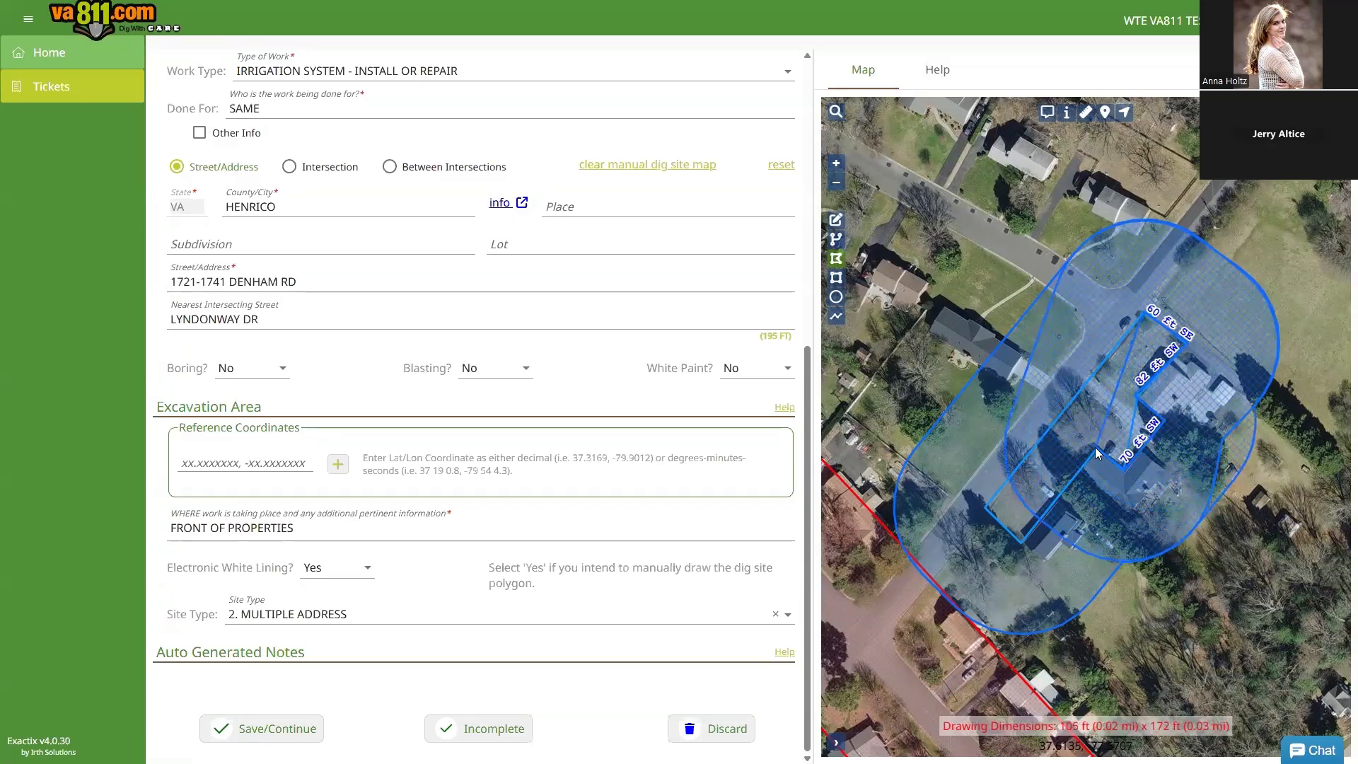
click(1022, 539)
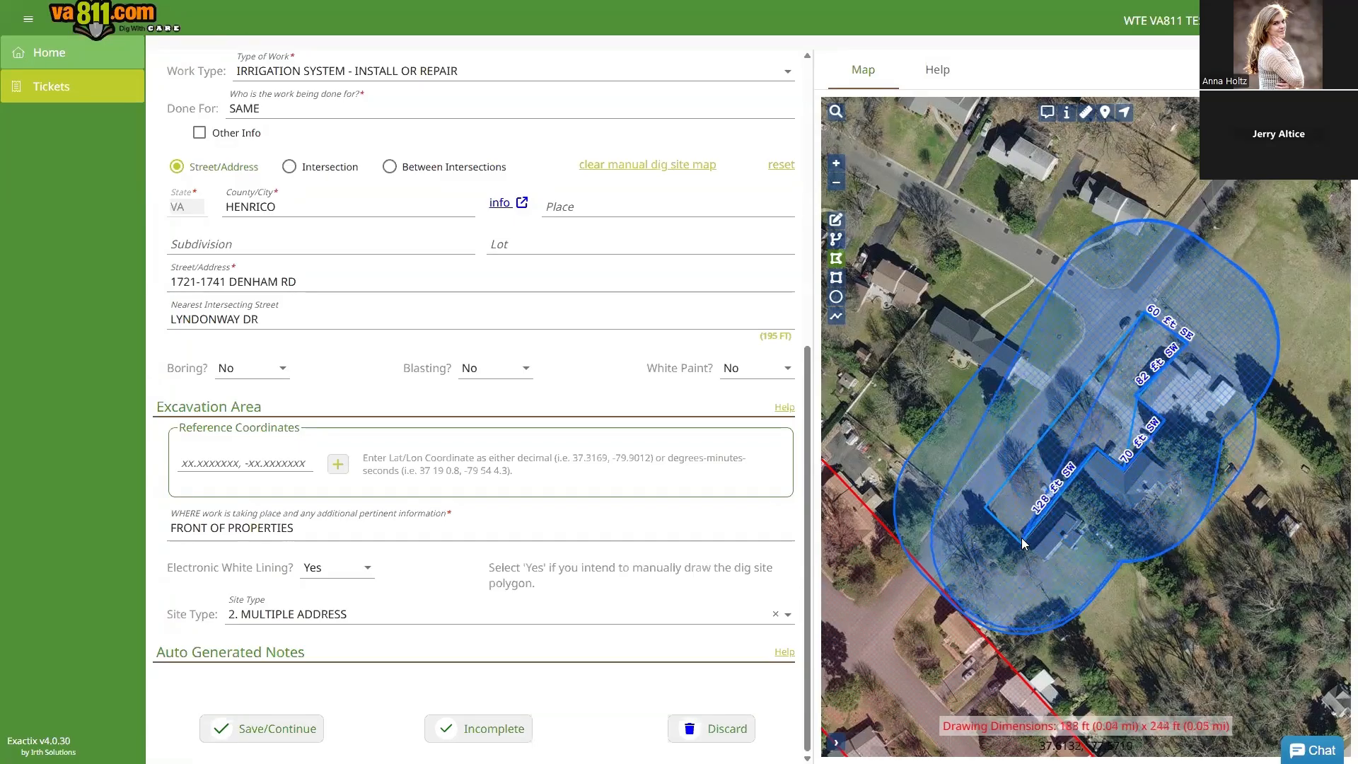
click(983, 507)
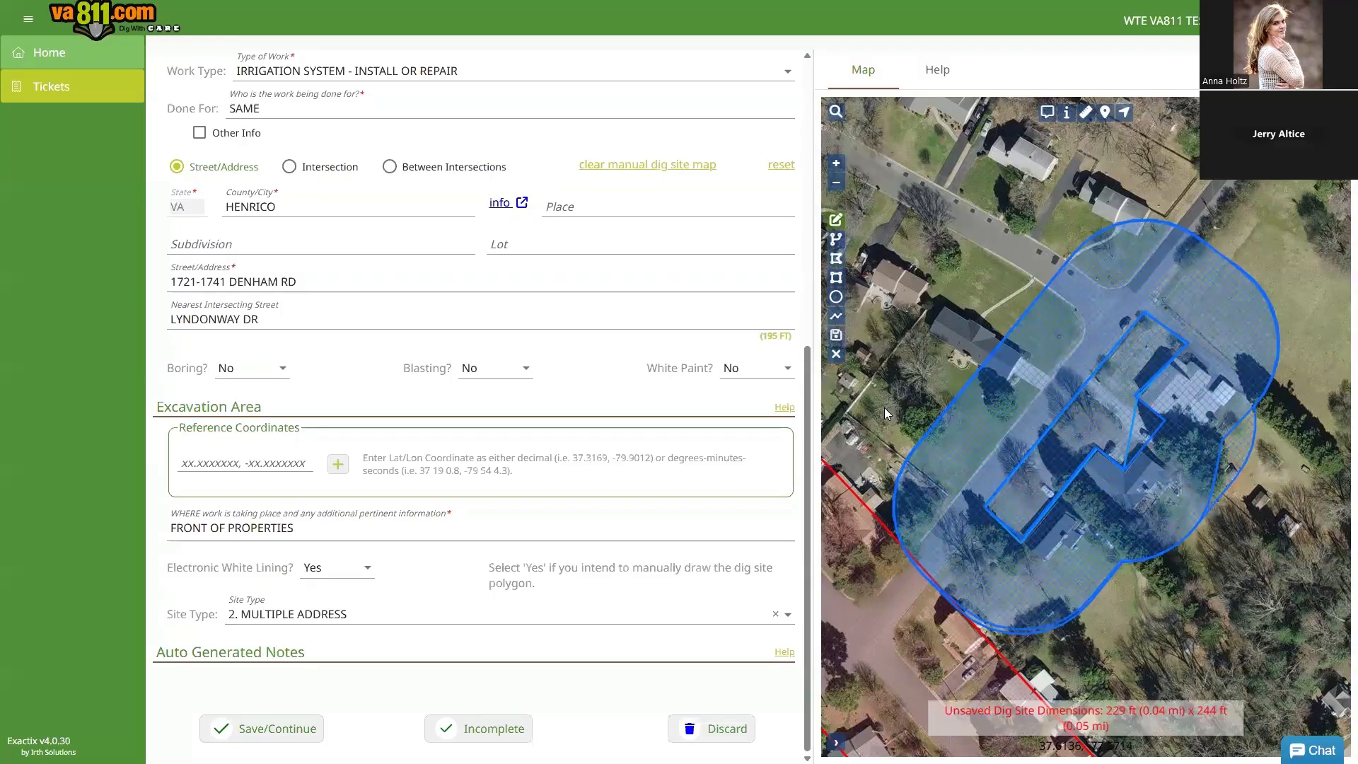
click(836, 335)
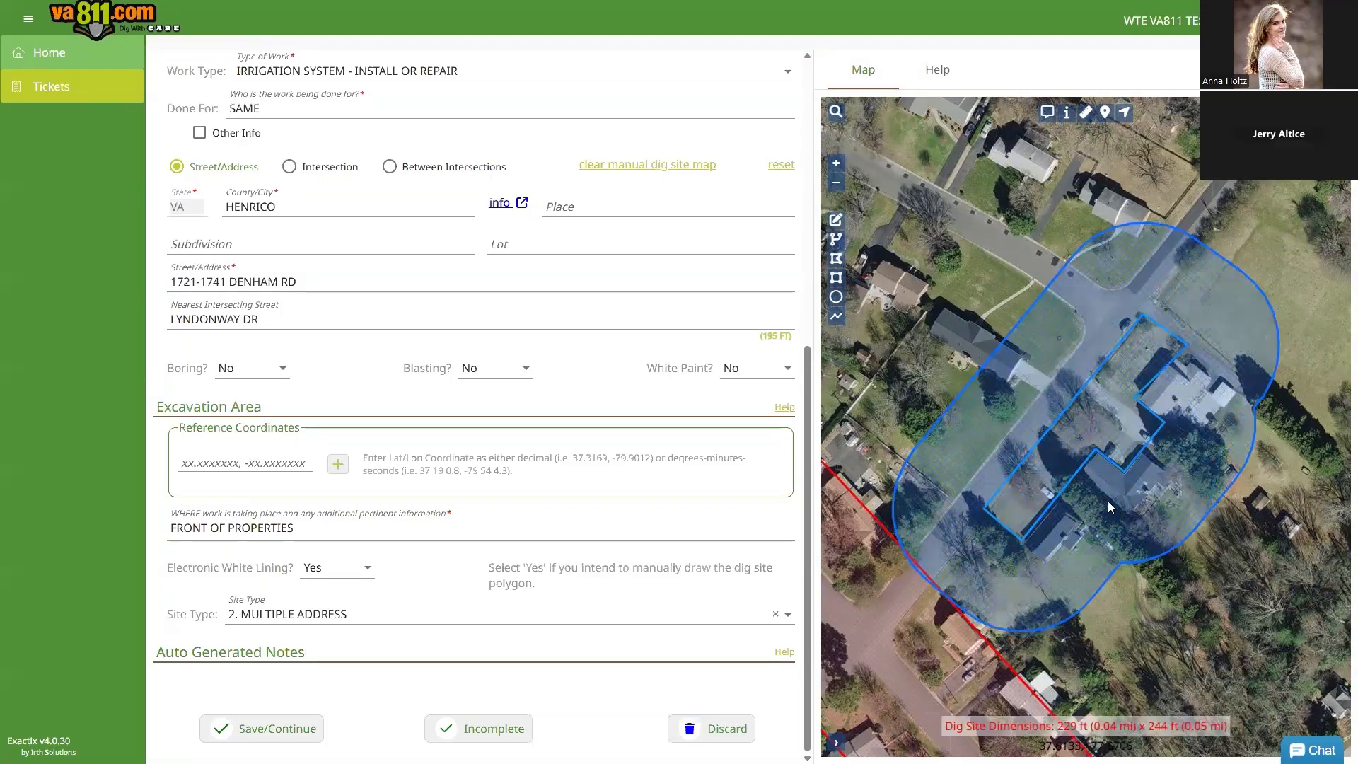
Step: Zoom in and out to compare the saved polygon with the house fronts, then enable Edit Dig Site
scroll(1072, 485, up, 2)
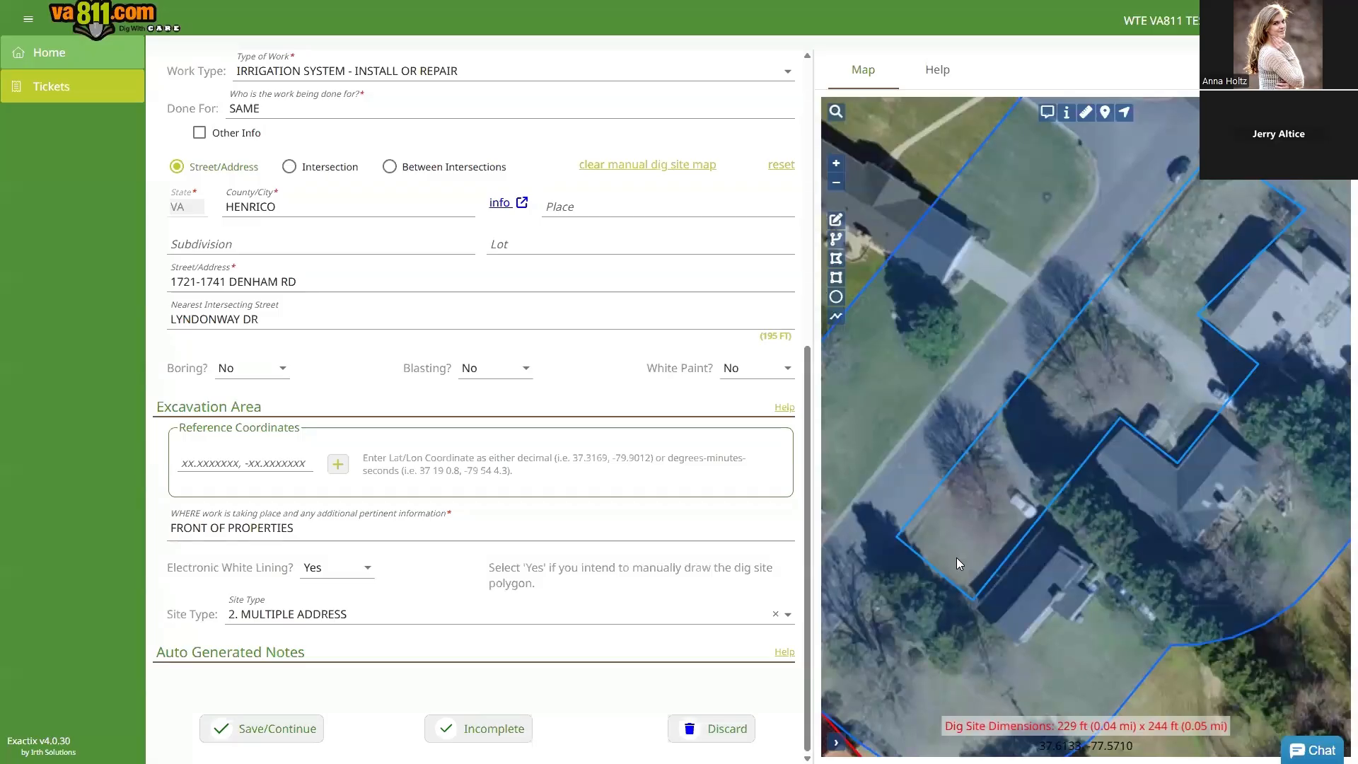
scroll(955, 548, down, 1)
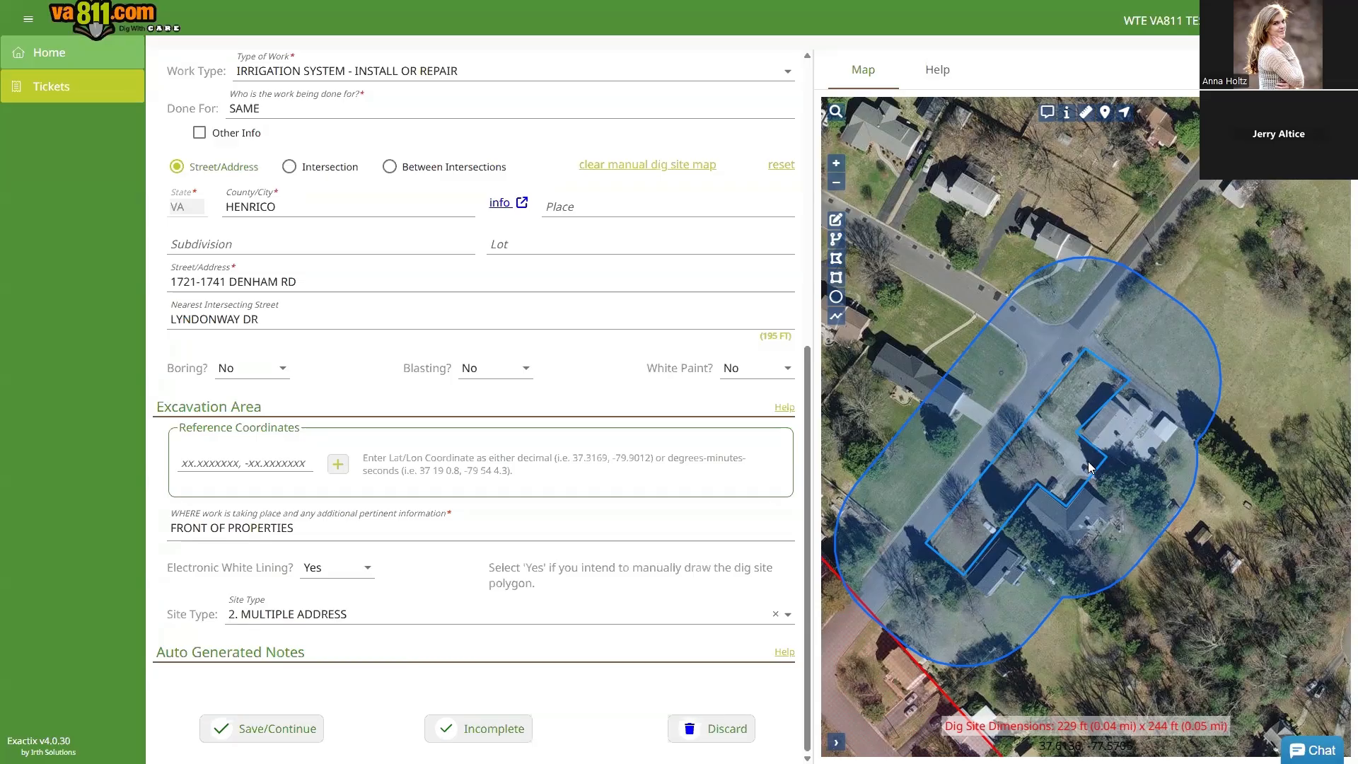
click(838, 219)
Step: Redraw the stepped polygon around the Denham Rd properties and save it, giving a 306 ft x 405 ft site
click(1086, 346)
mouse_move(1083, 350)
mouse_down()
mouse_move(1080, 368)
mouse_move(1087, 355)
mouse_up()
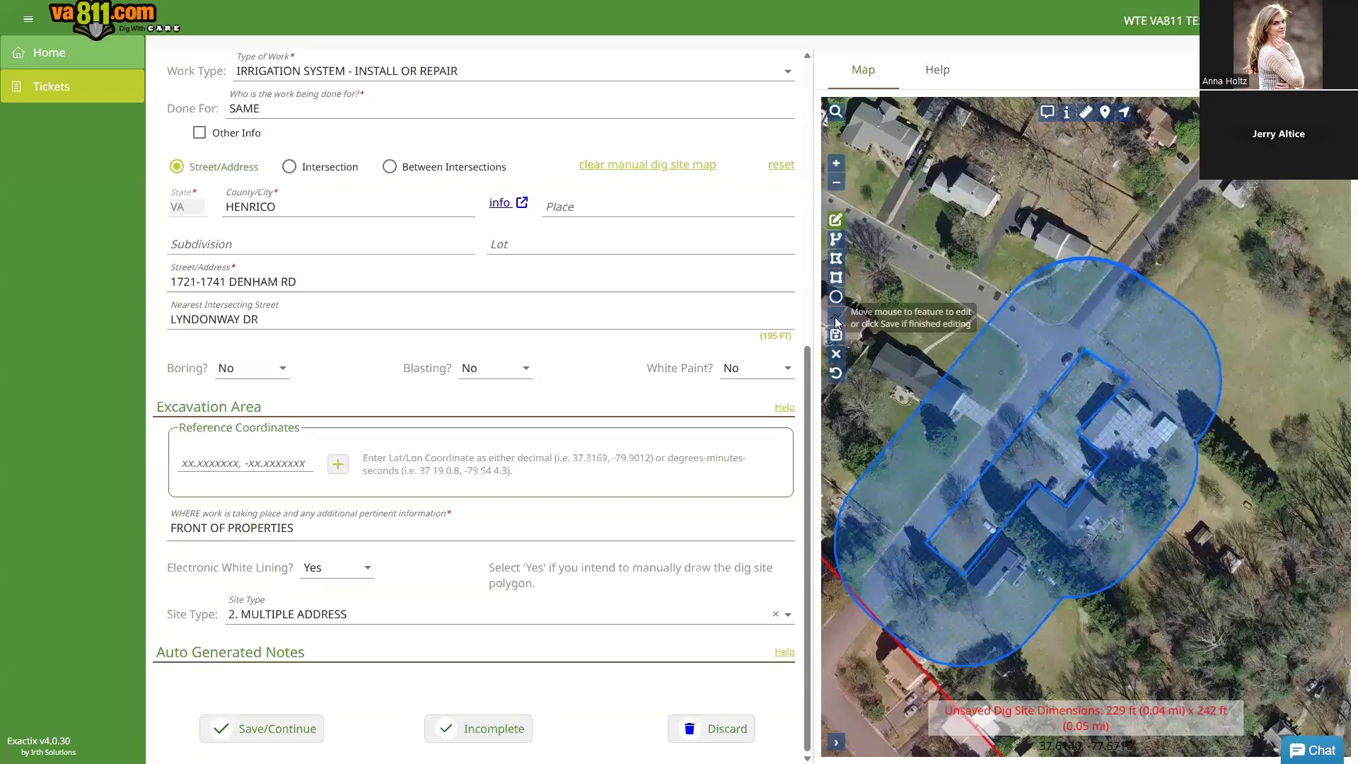
click(837, 258)
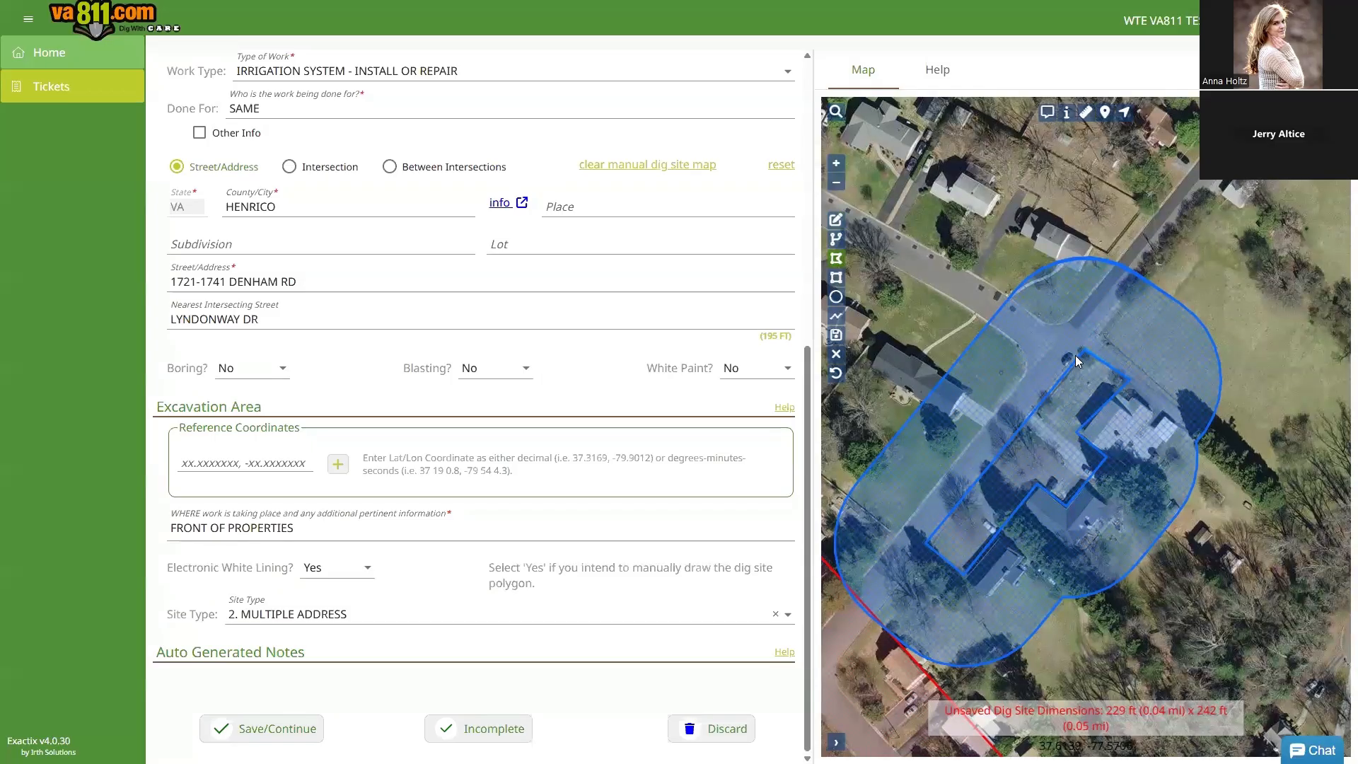
click(1133, 380)
click(1111, 460)
click(1067, 505)
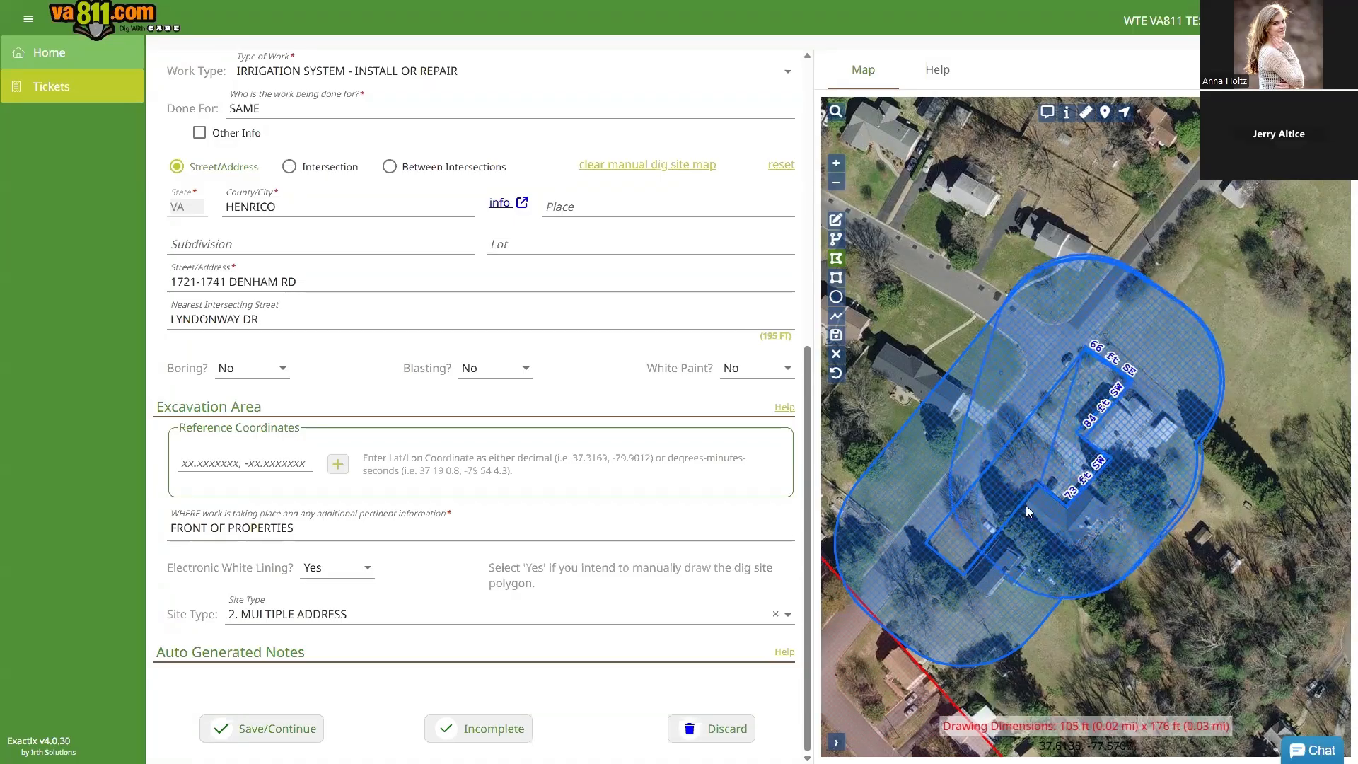
click(965, 582)
click(911, 628)
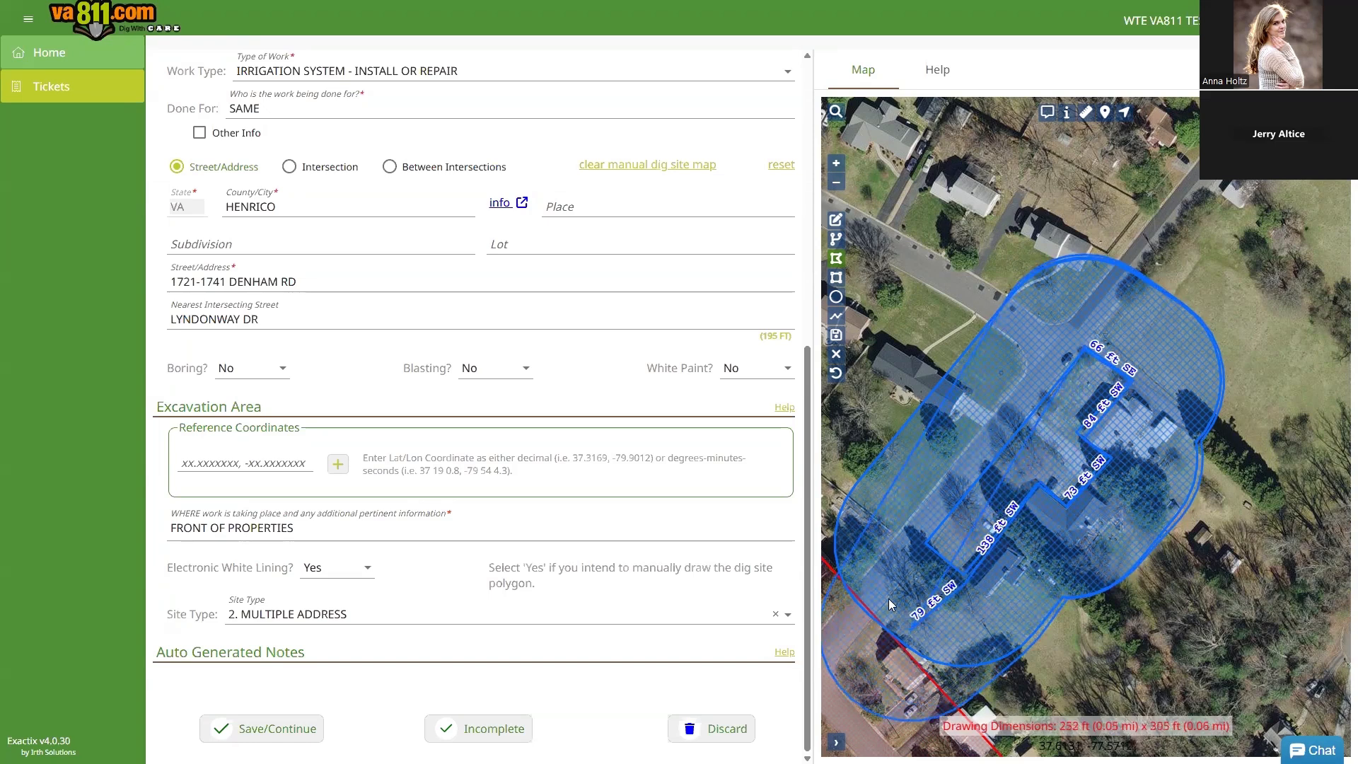
double_click(859, 570)
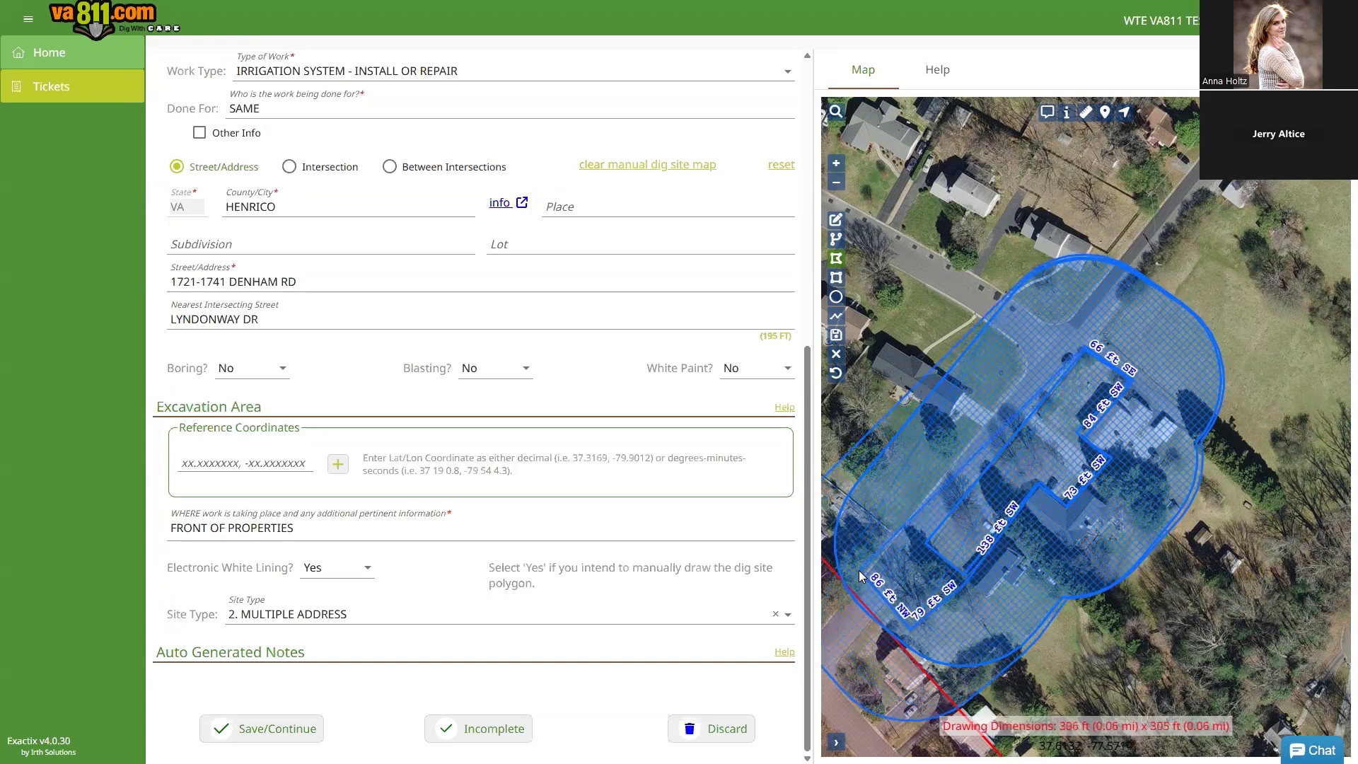
click(836, 336)
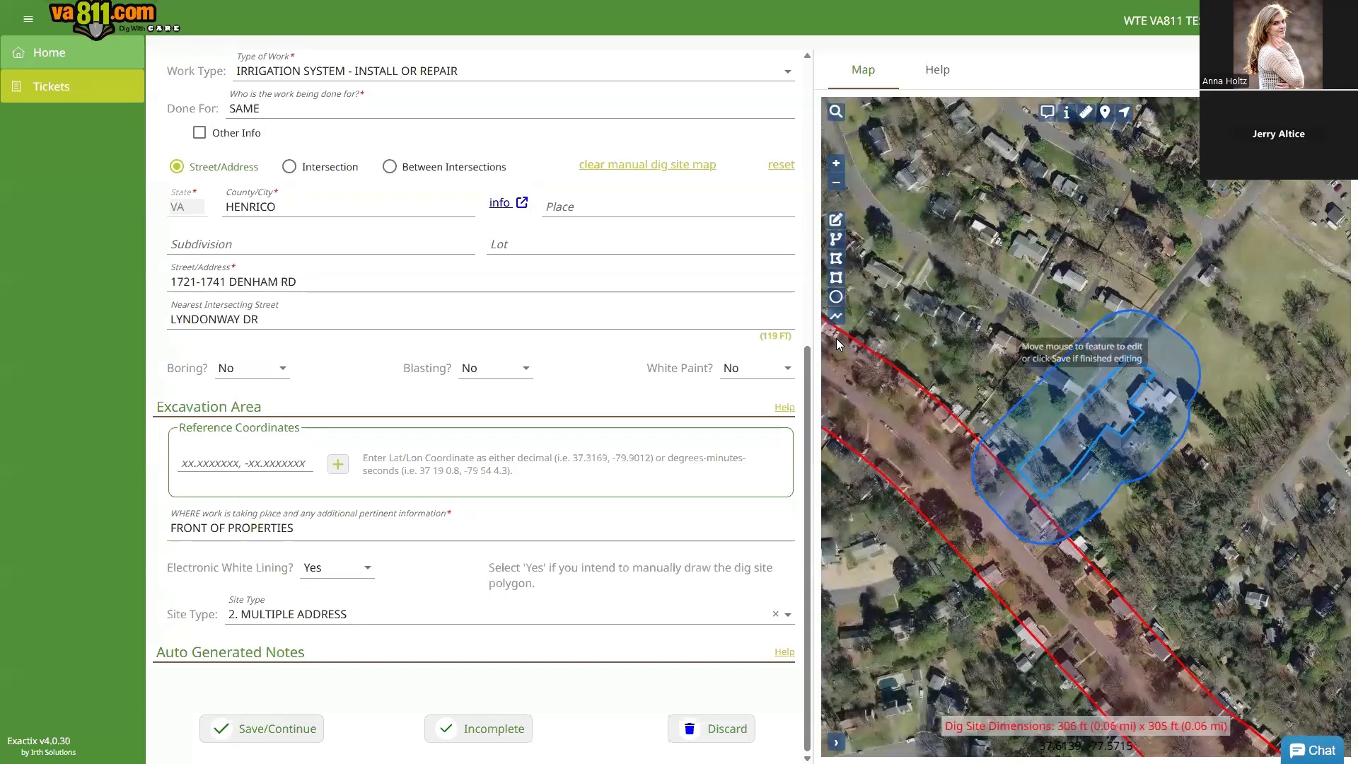
scroll(1131, 453, up, 2)
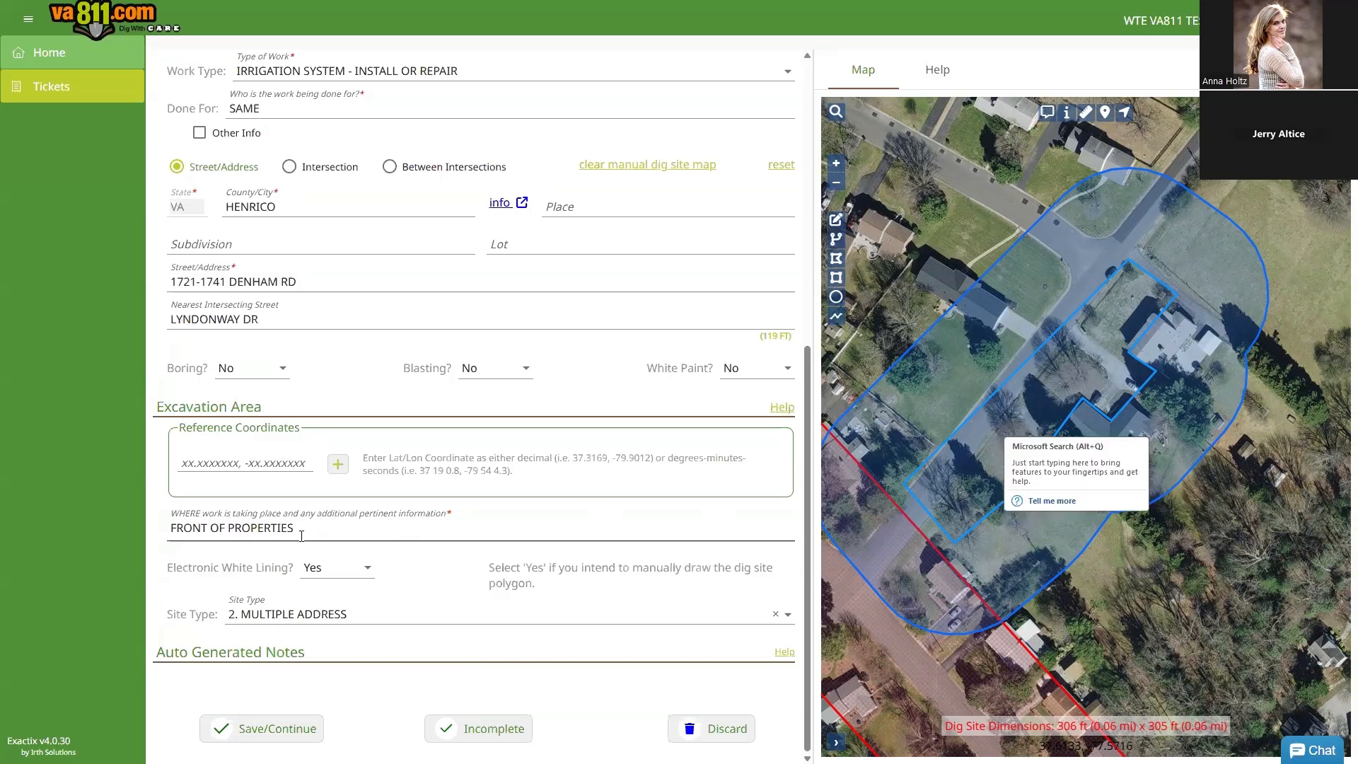
Step: Replace the WHERE field's work-location description with just PROPERTIES
drag(301, 532, 132, 532)
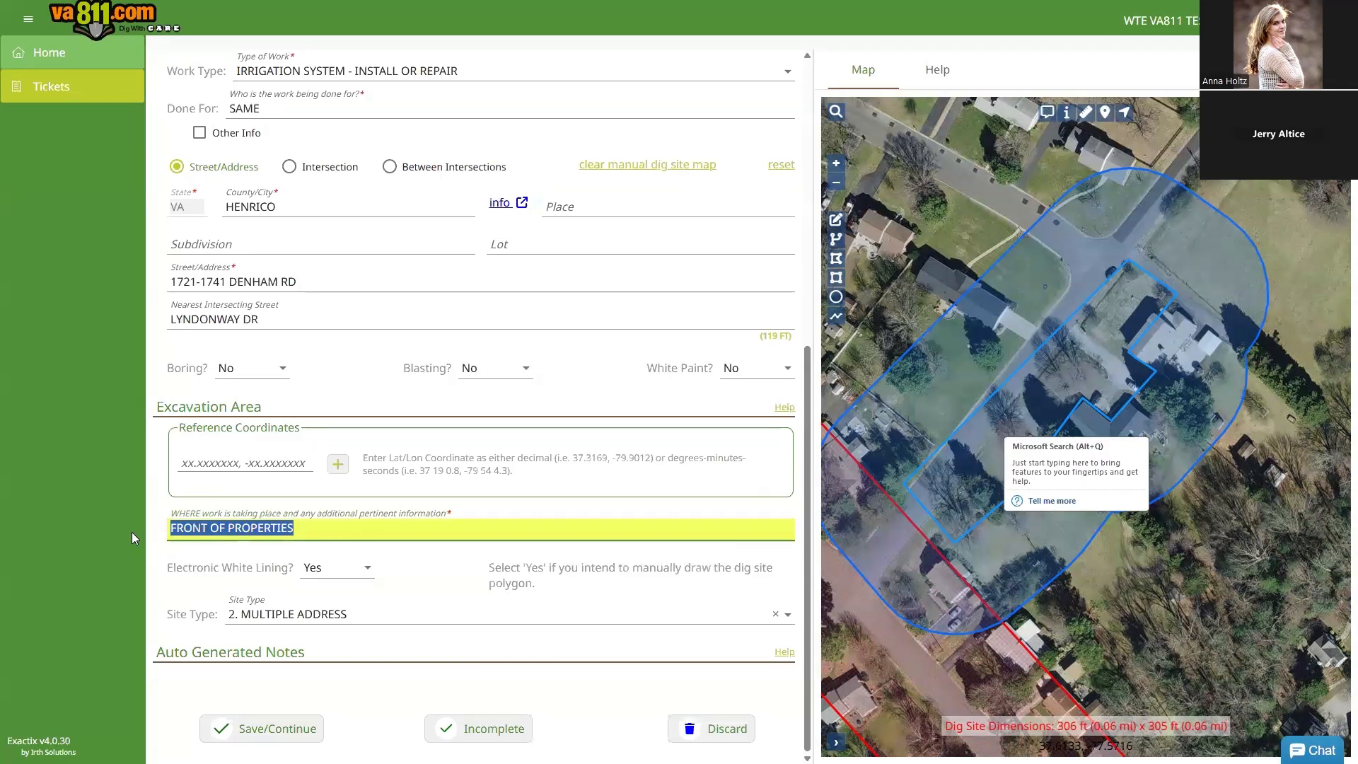
key(BackSpace)
text(PROPERTIES)
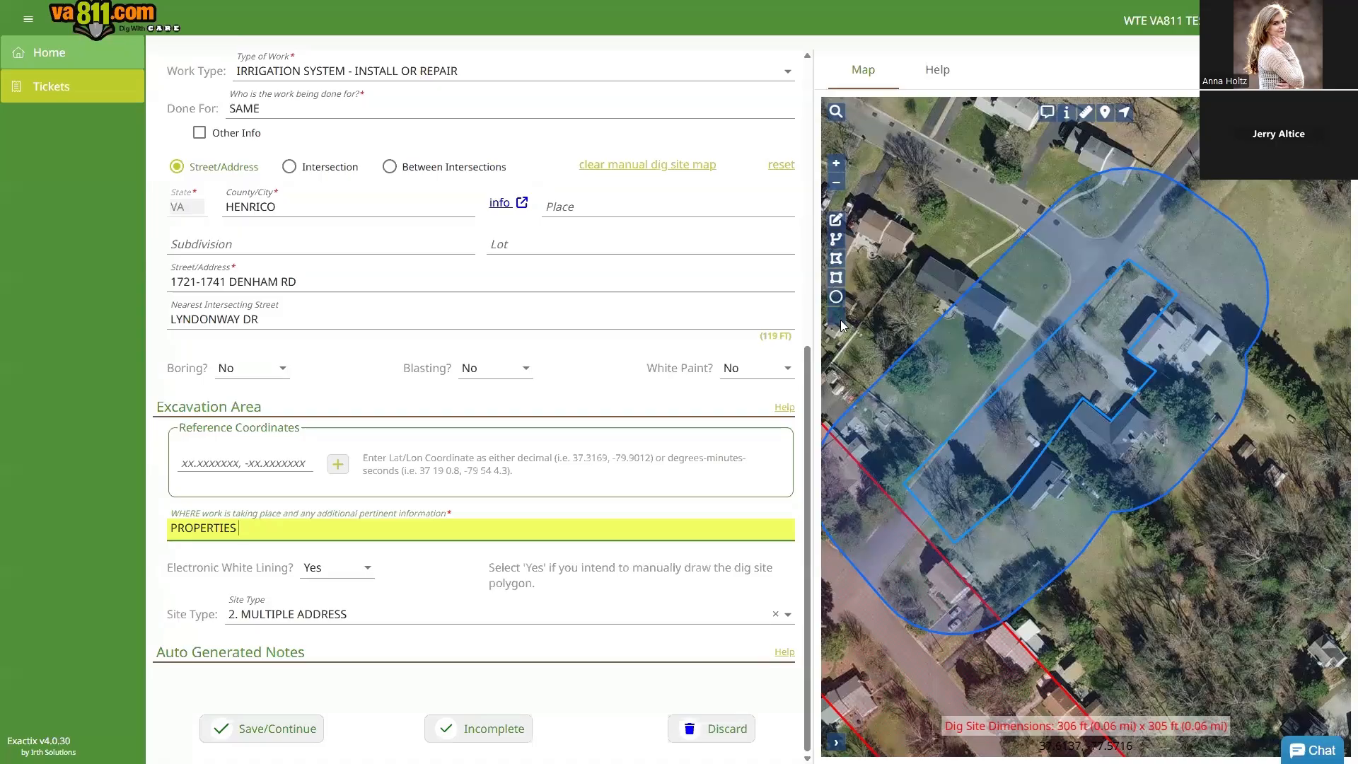
Step: Draw a four-corner polygon over the DENHAM RD properties and save it at 403 ft x 433 ft
click(835, 259)
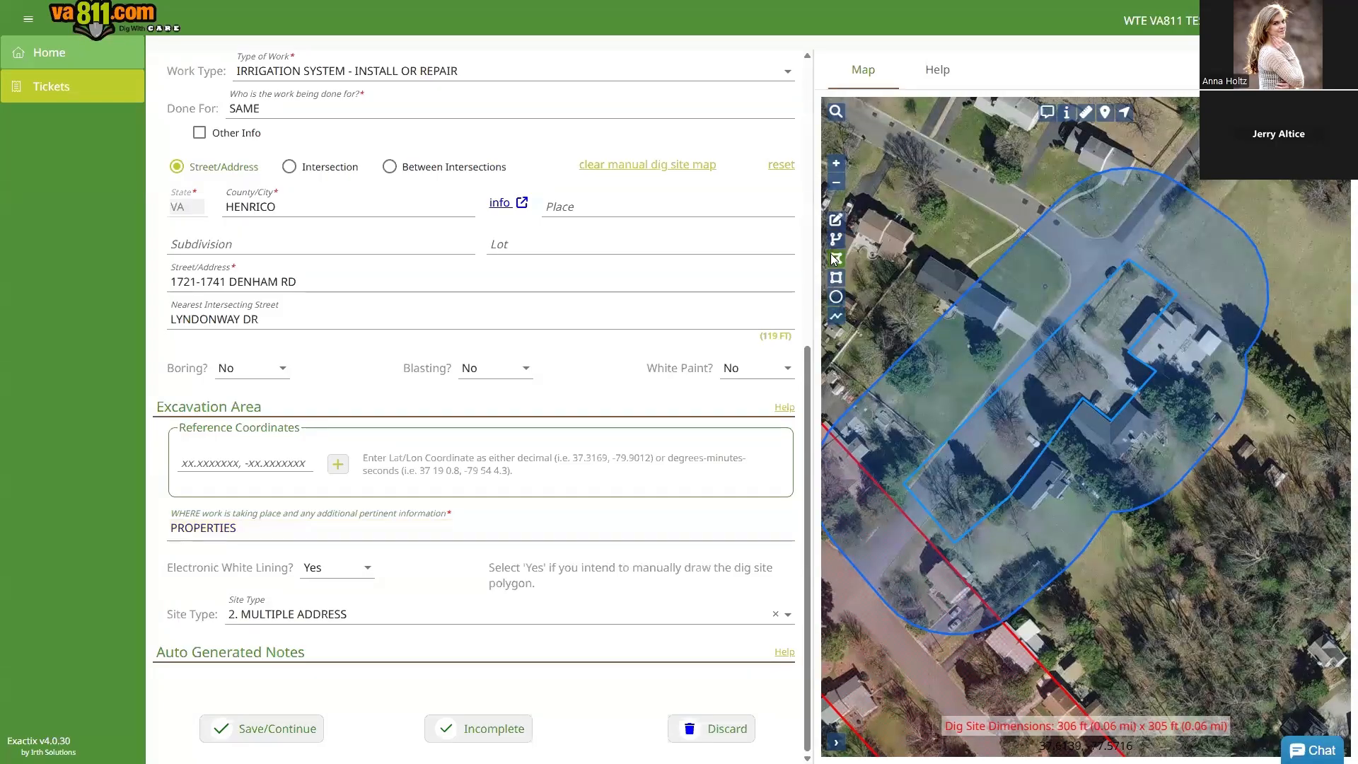
click(1124, 227)
click(1284, 368)
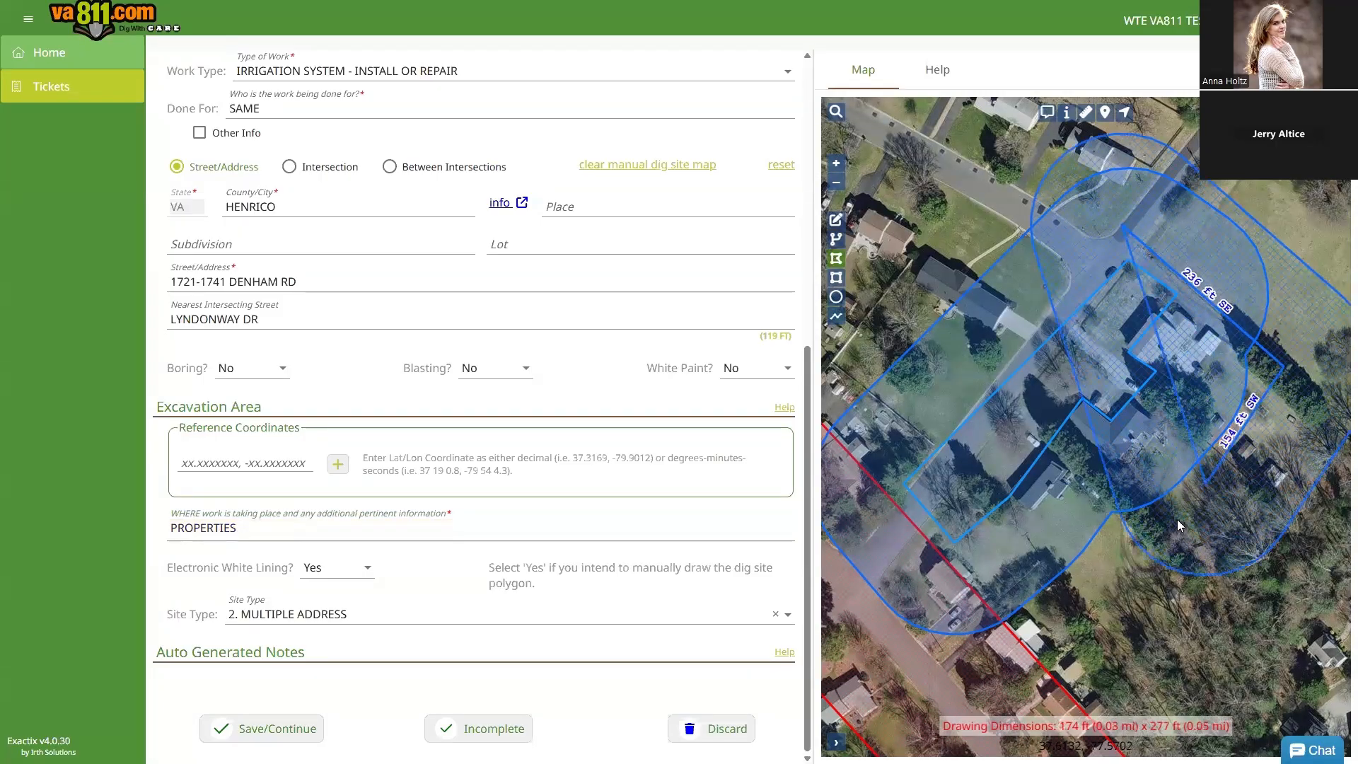
click(1103, 621)
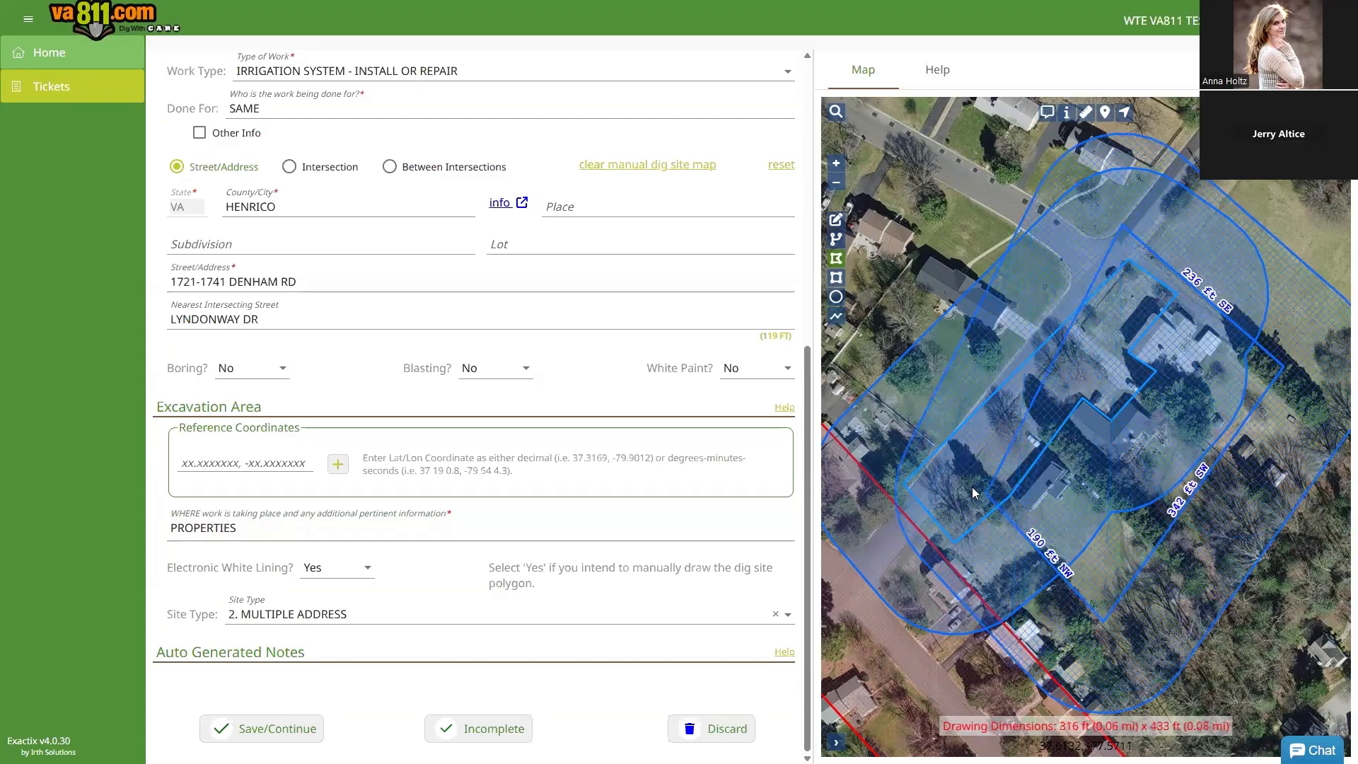
double_click(918, 439)
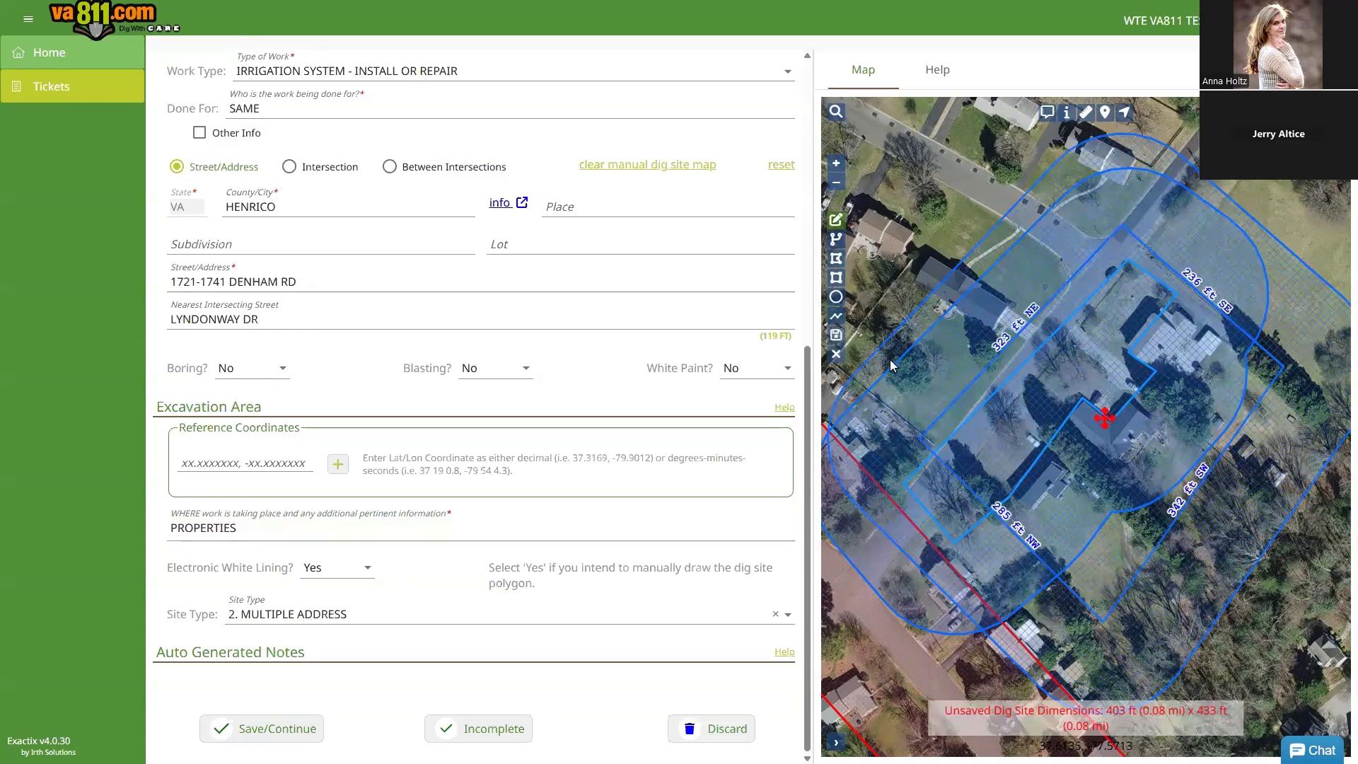
click(838, 335)
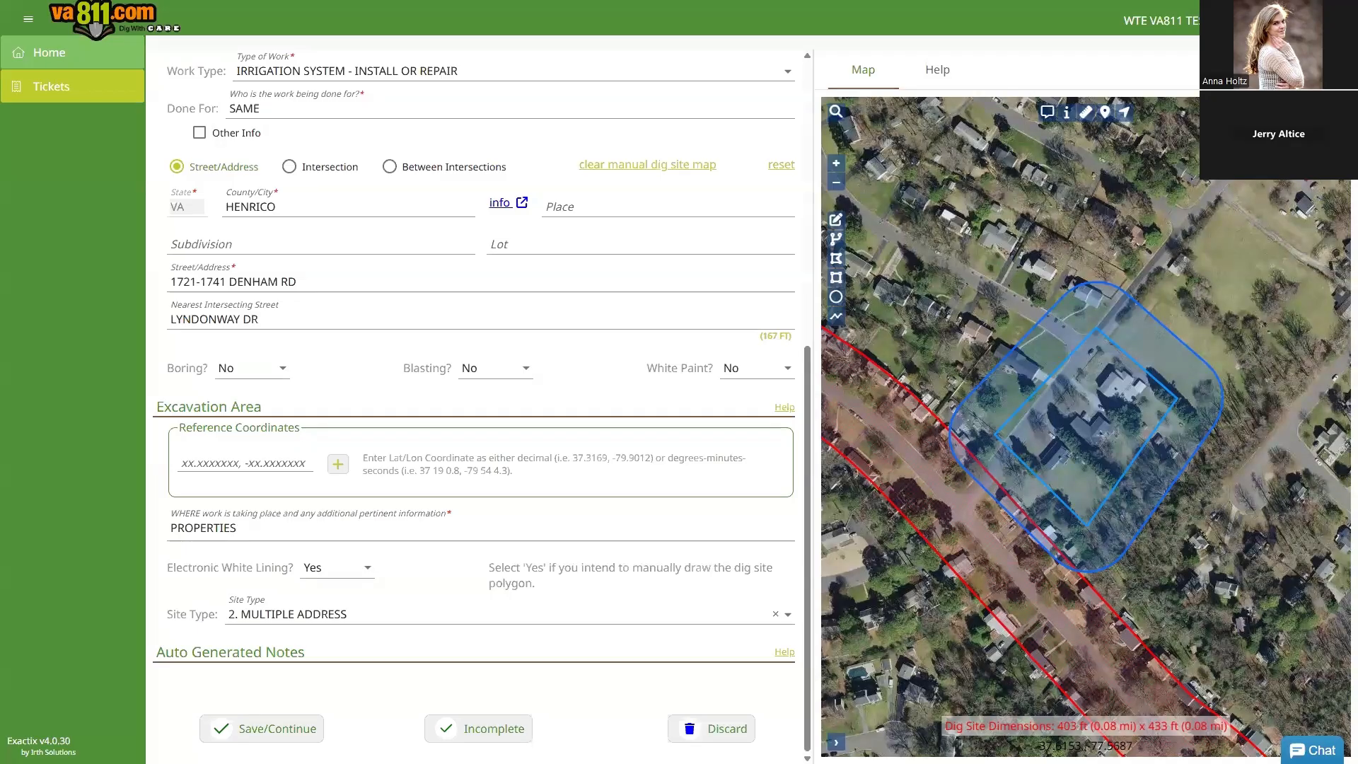
Step: Switch the base map to Street Map and search 'lyn' to locate LYNDONWAY DR
click(1271, 214)
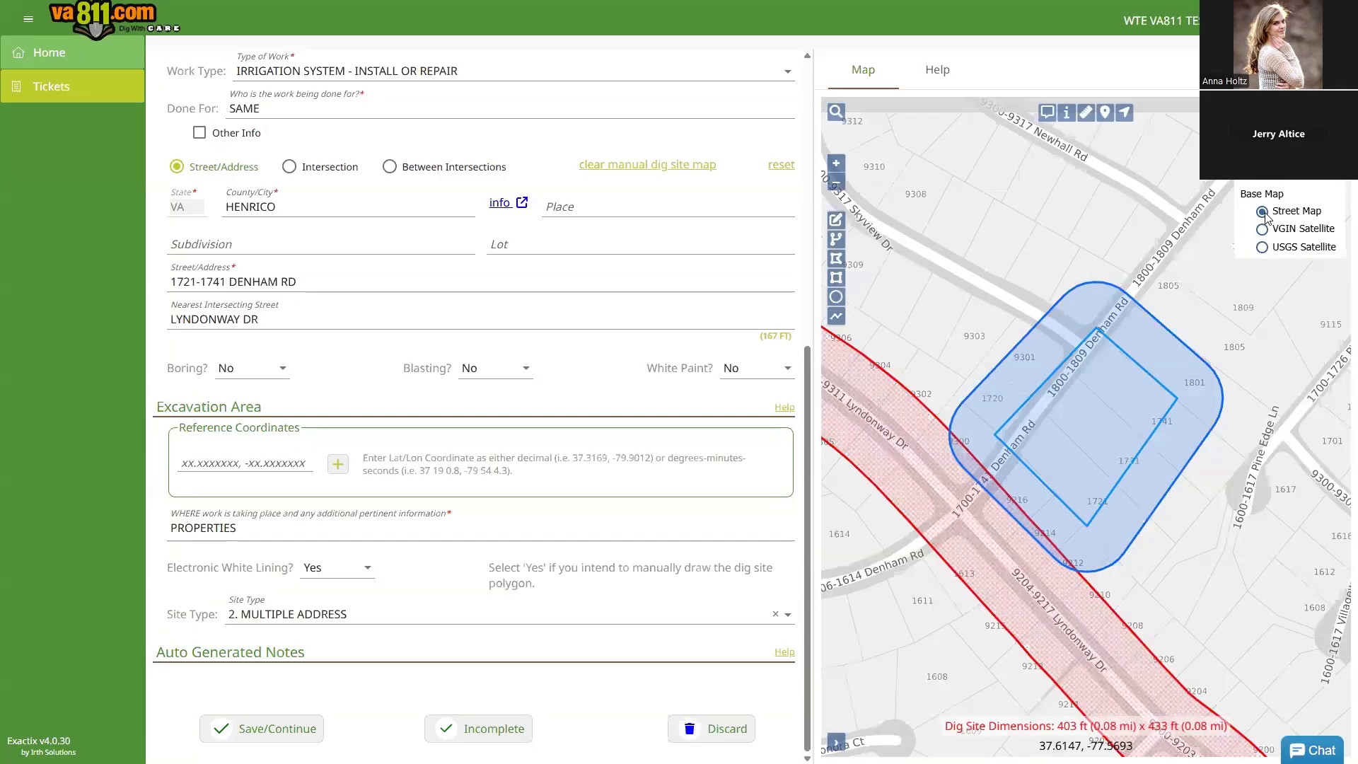
click(836, 113)
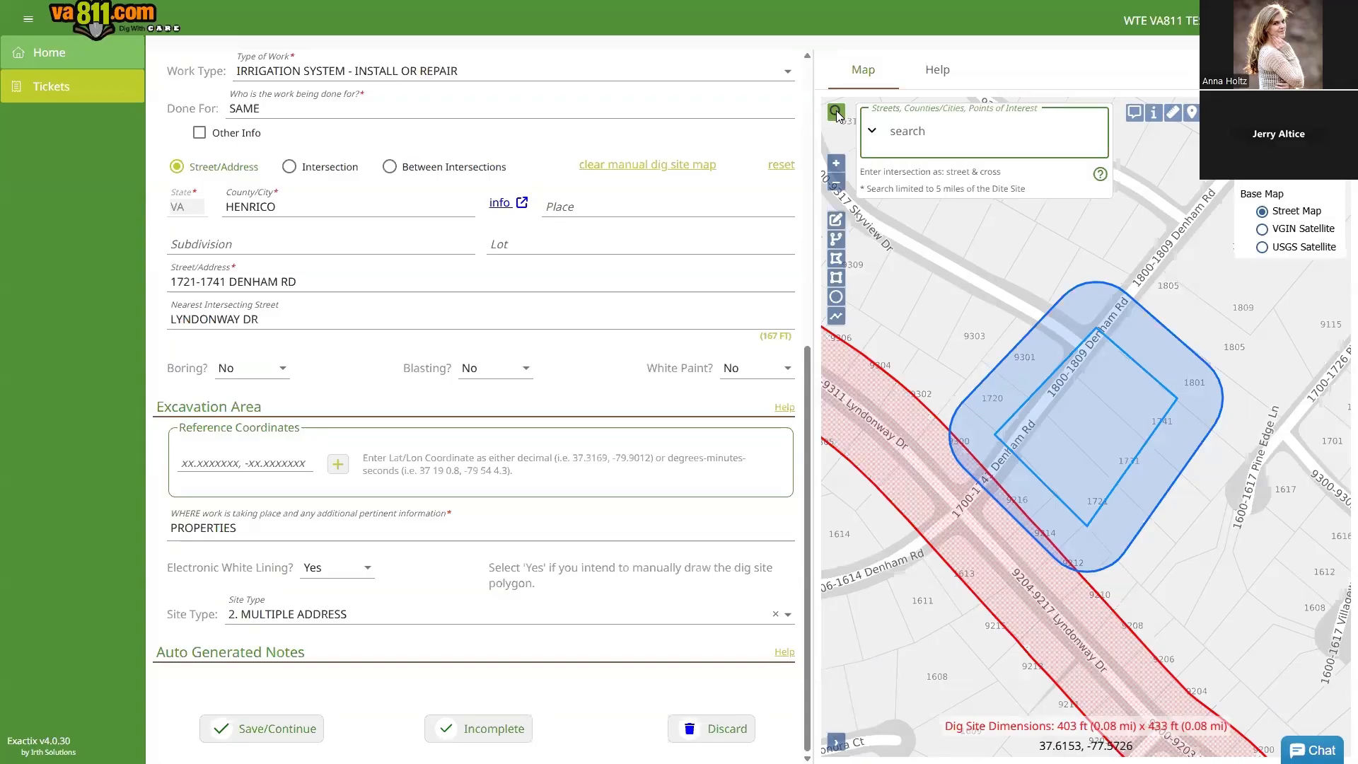
click(873, 132)
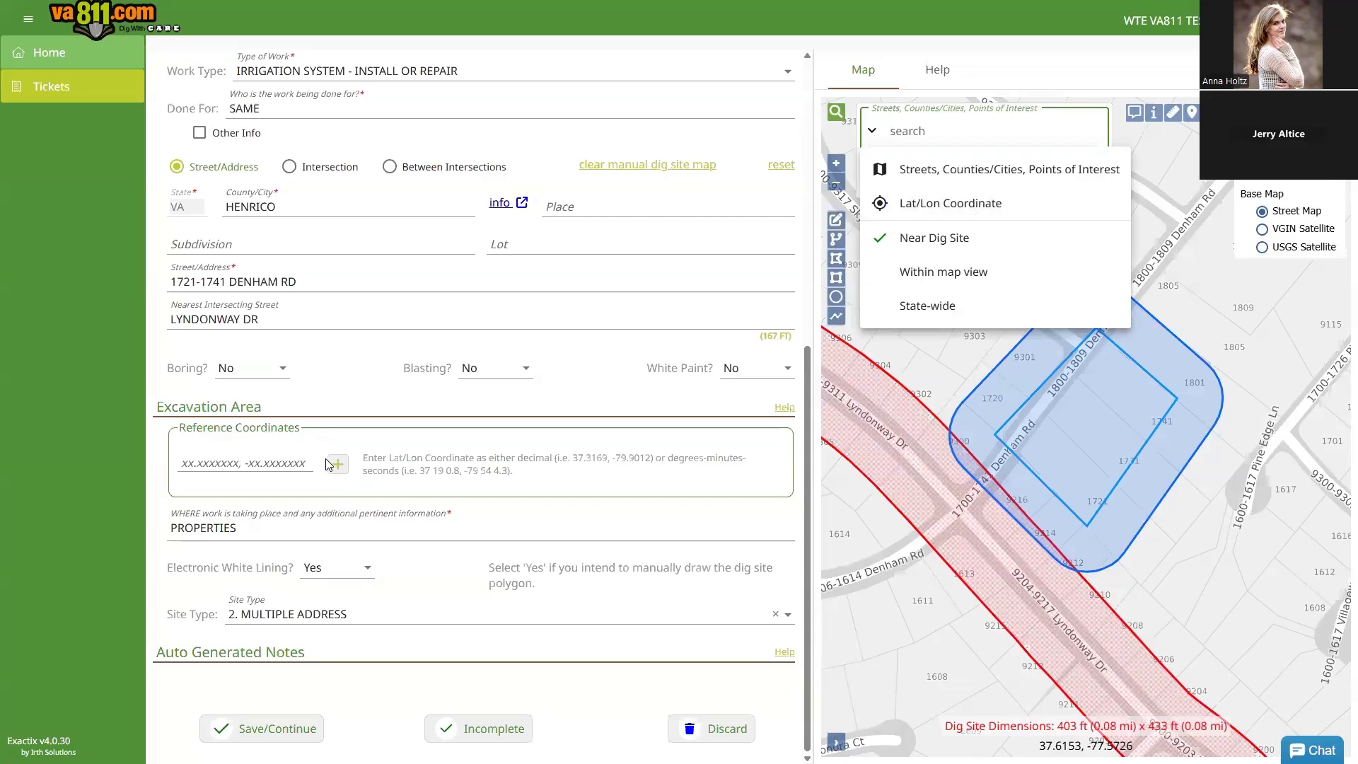
click(948, 130)
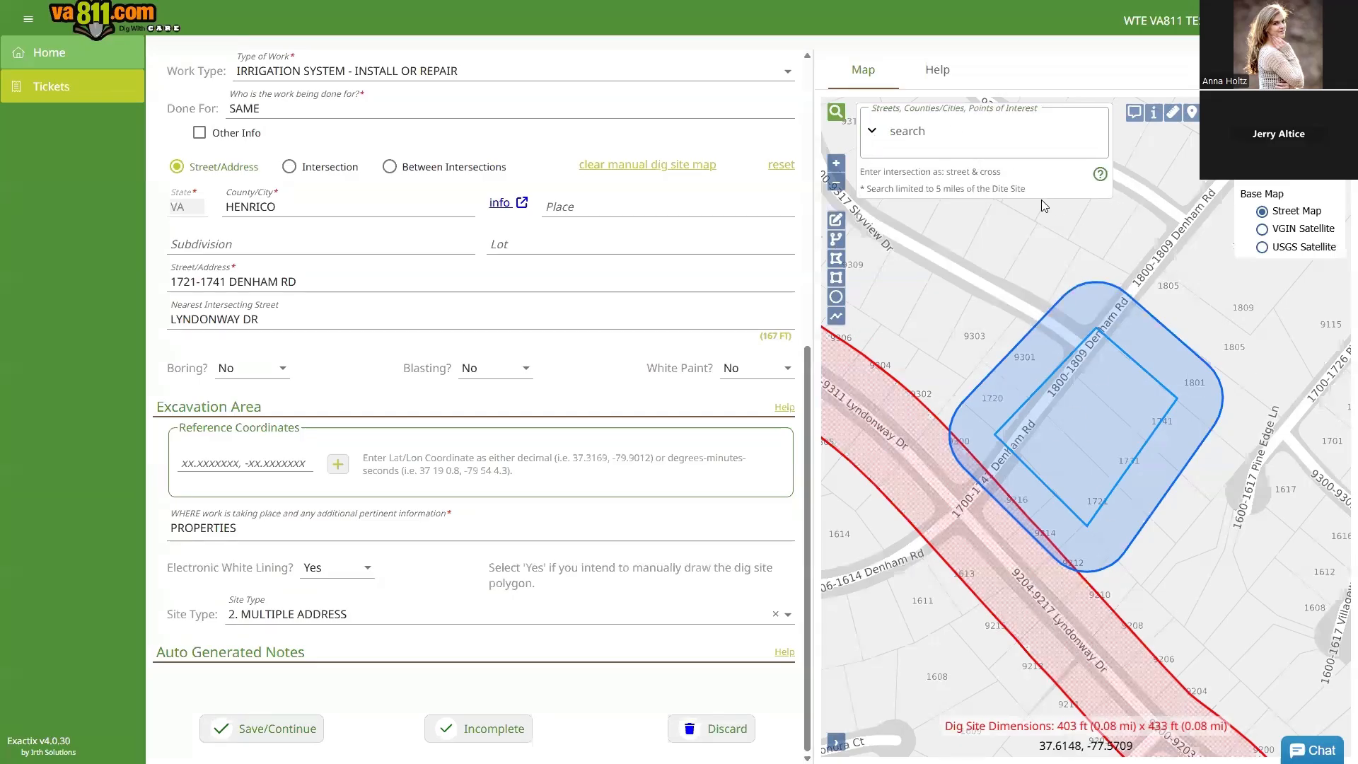
click(956, 131)
text(lyn)
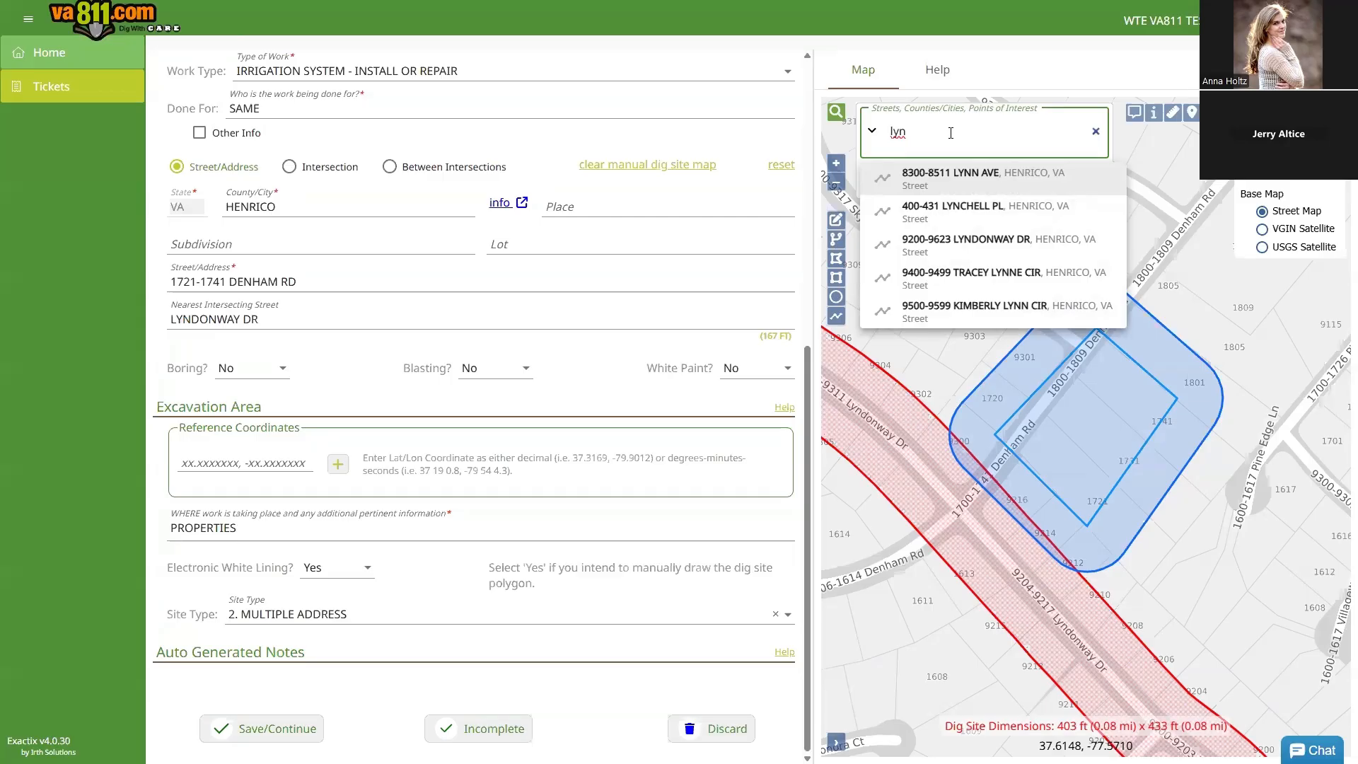
click(993, 244)
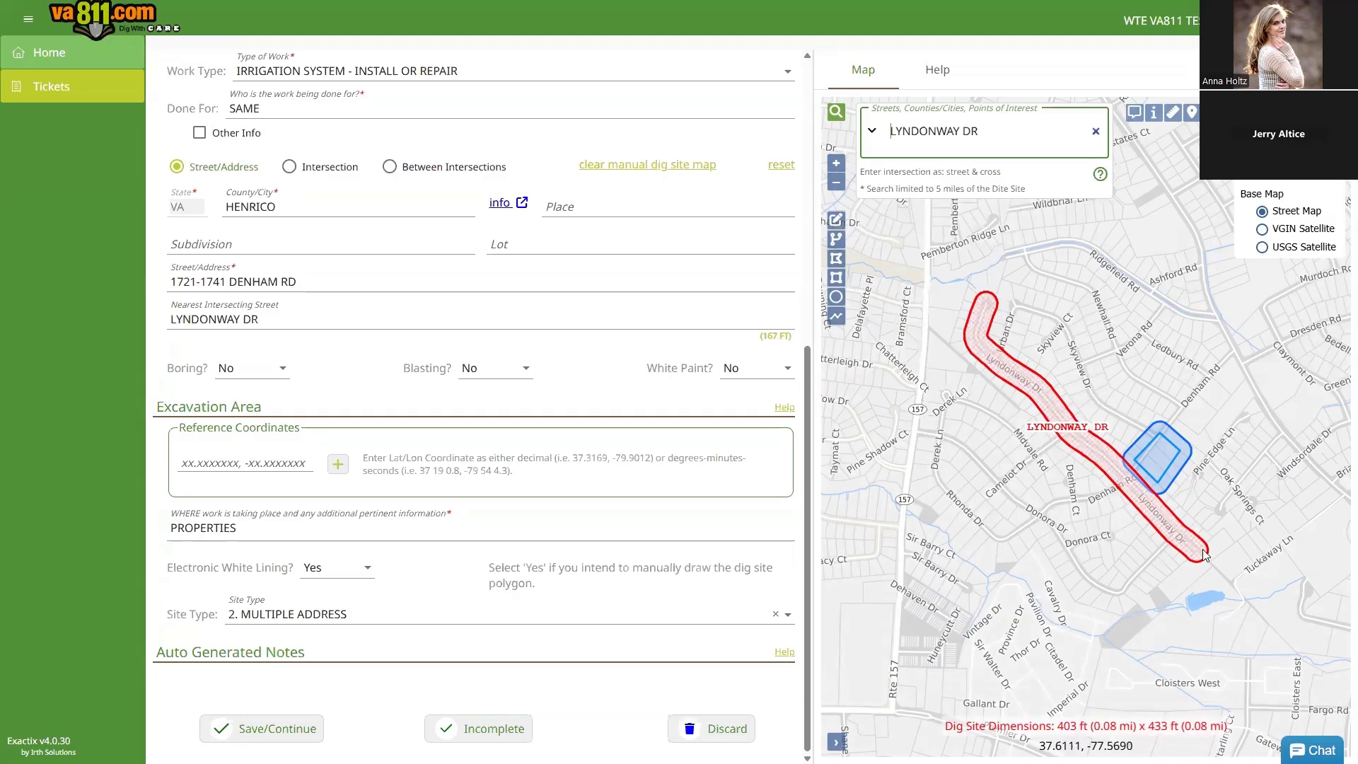
Step: Pan and zoom the street map southeast of Lyndonway Dr past the pond, then zoom back out
scroll(1211, 592, up, 2)
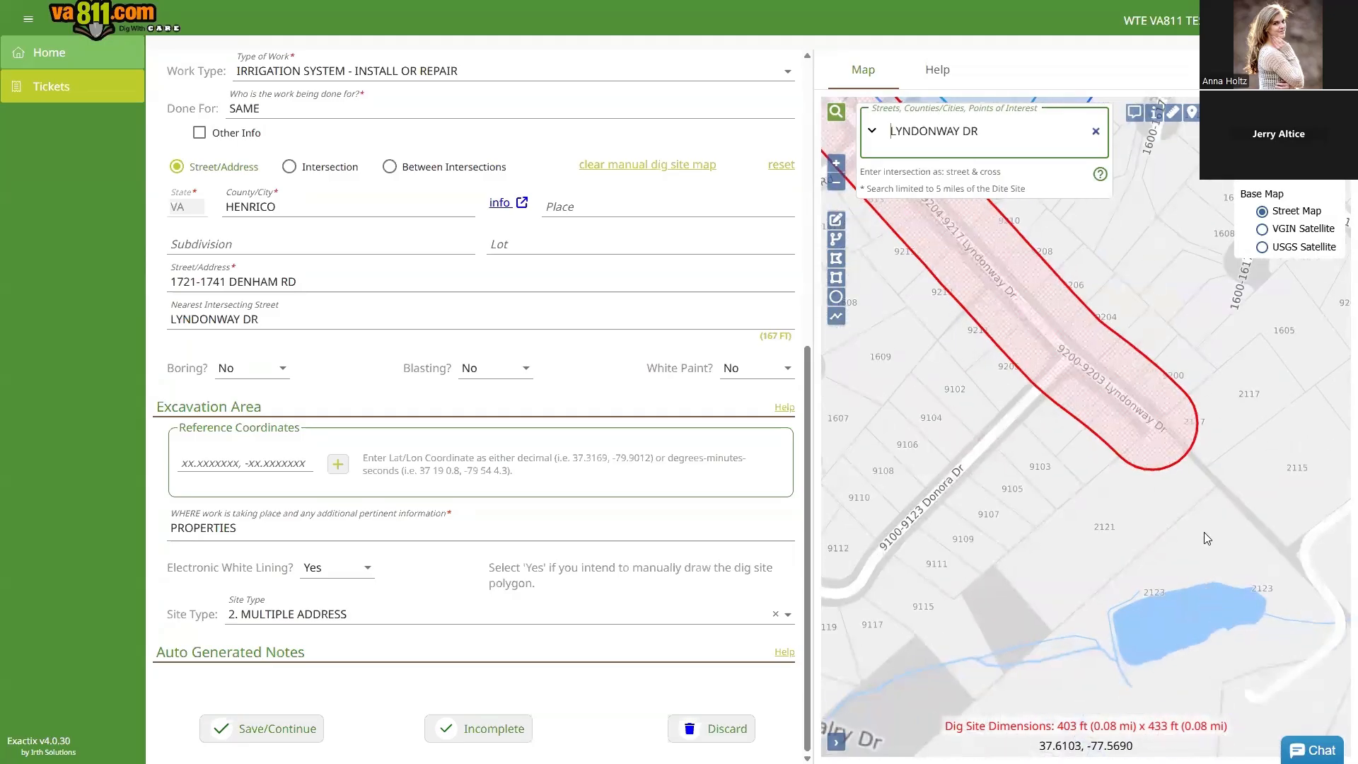
drag(1185, 492, 1125, 317)
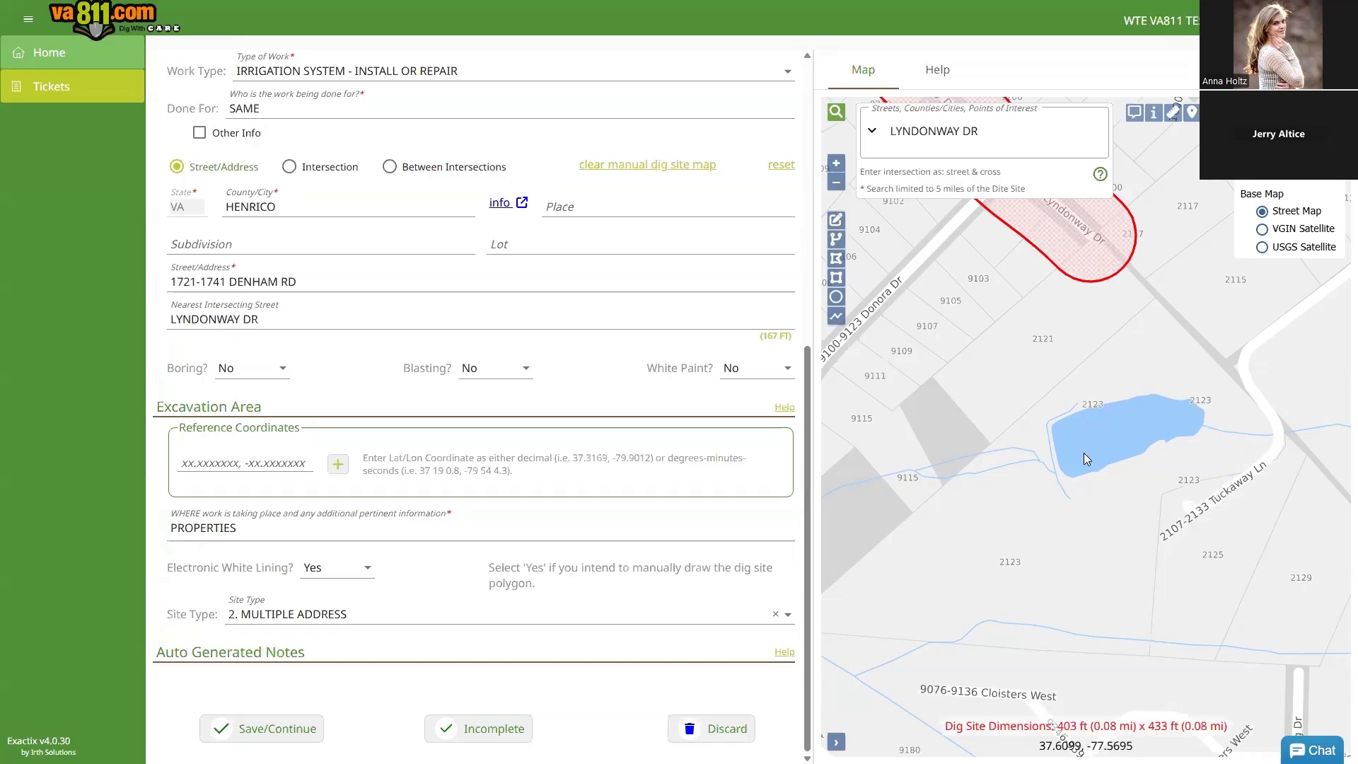
scroll(1083, 453, down, 1)
drag(1125, 507, 1007, 437)
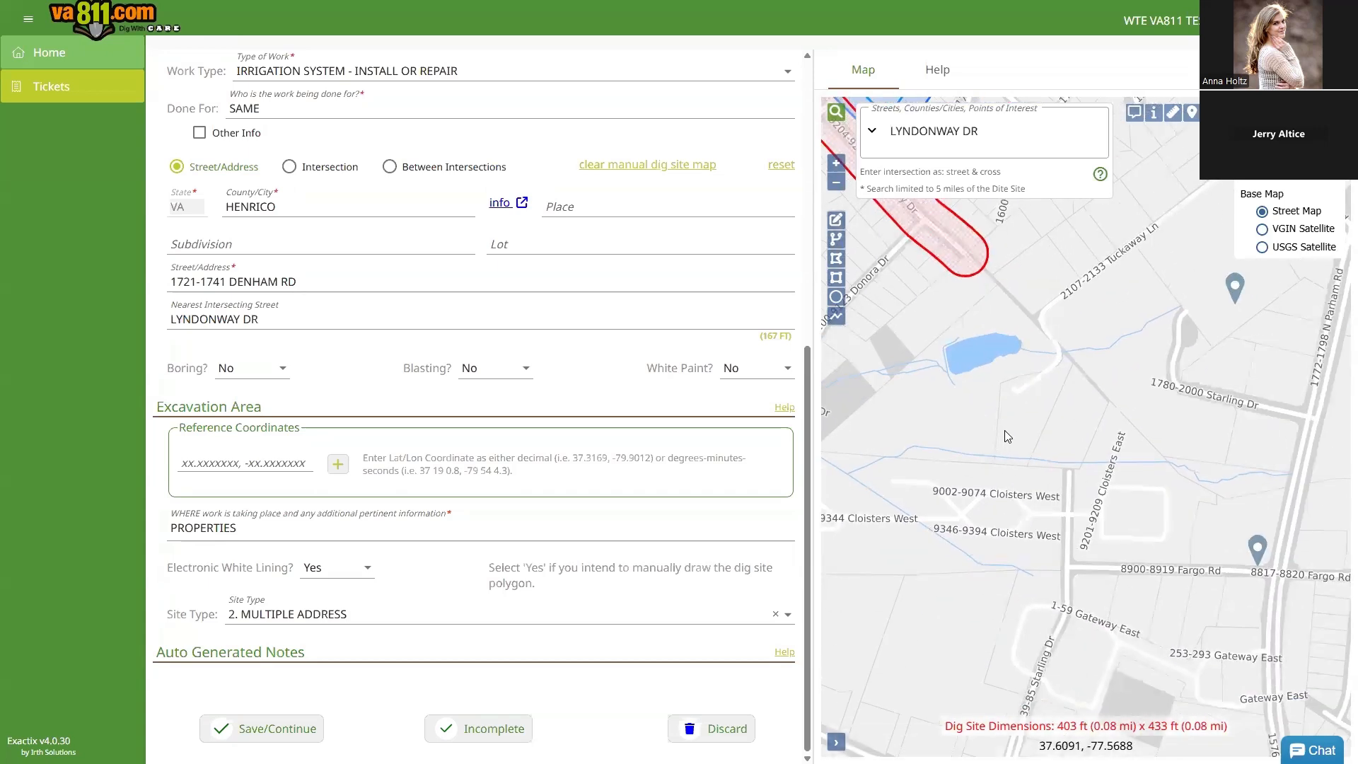
scroll(1007, 437, down, 1)
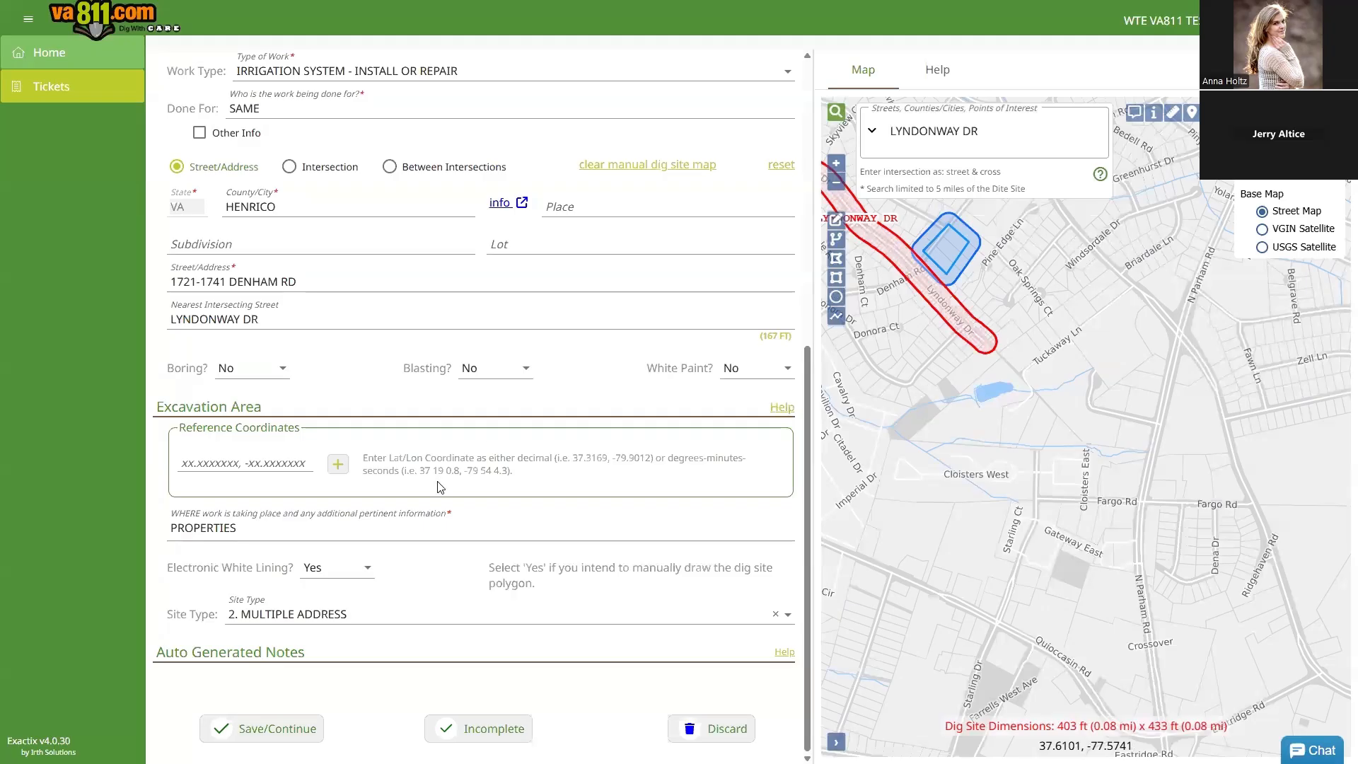
scroll(425, 461, up, 5)
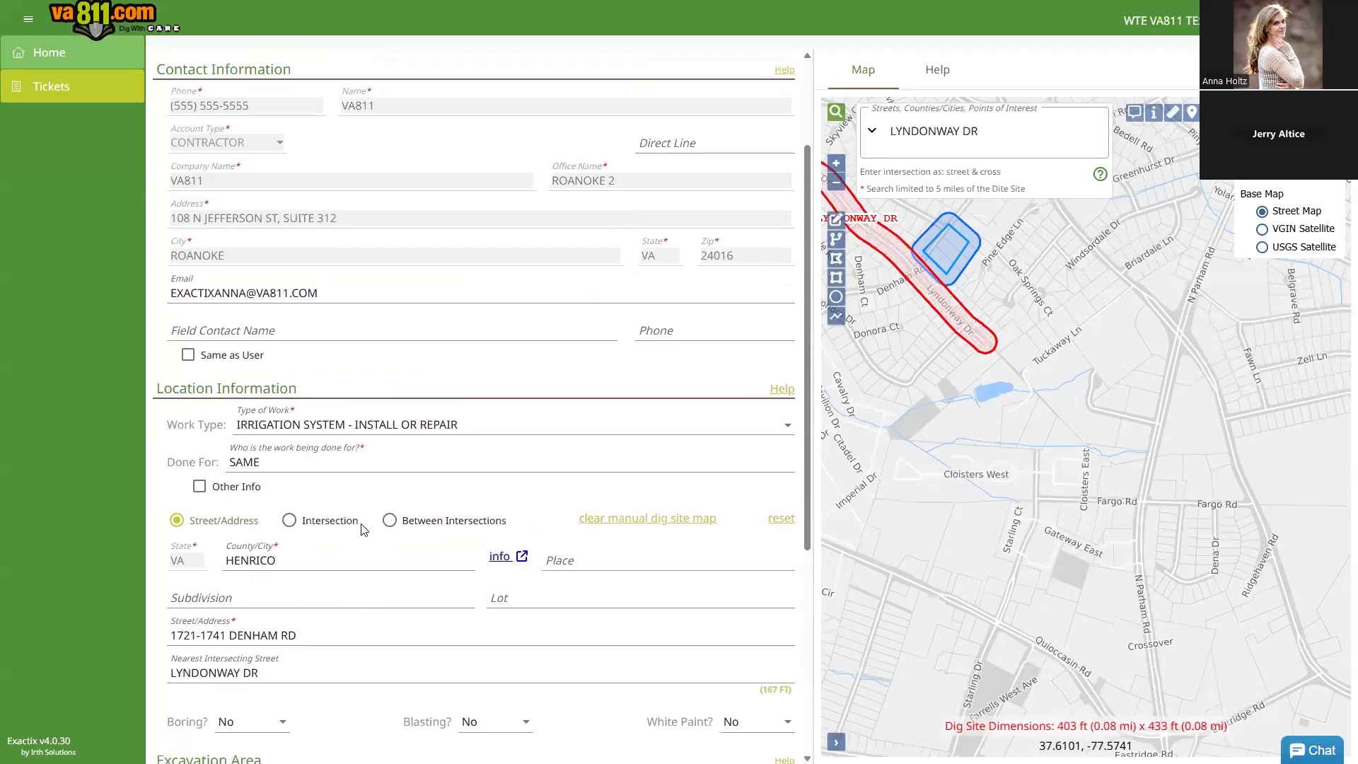
Step: Set the Type of Work to SIGN - INSTALL
click(475, 428)
text(sig)
key(Return)
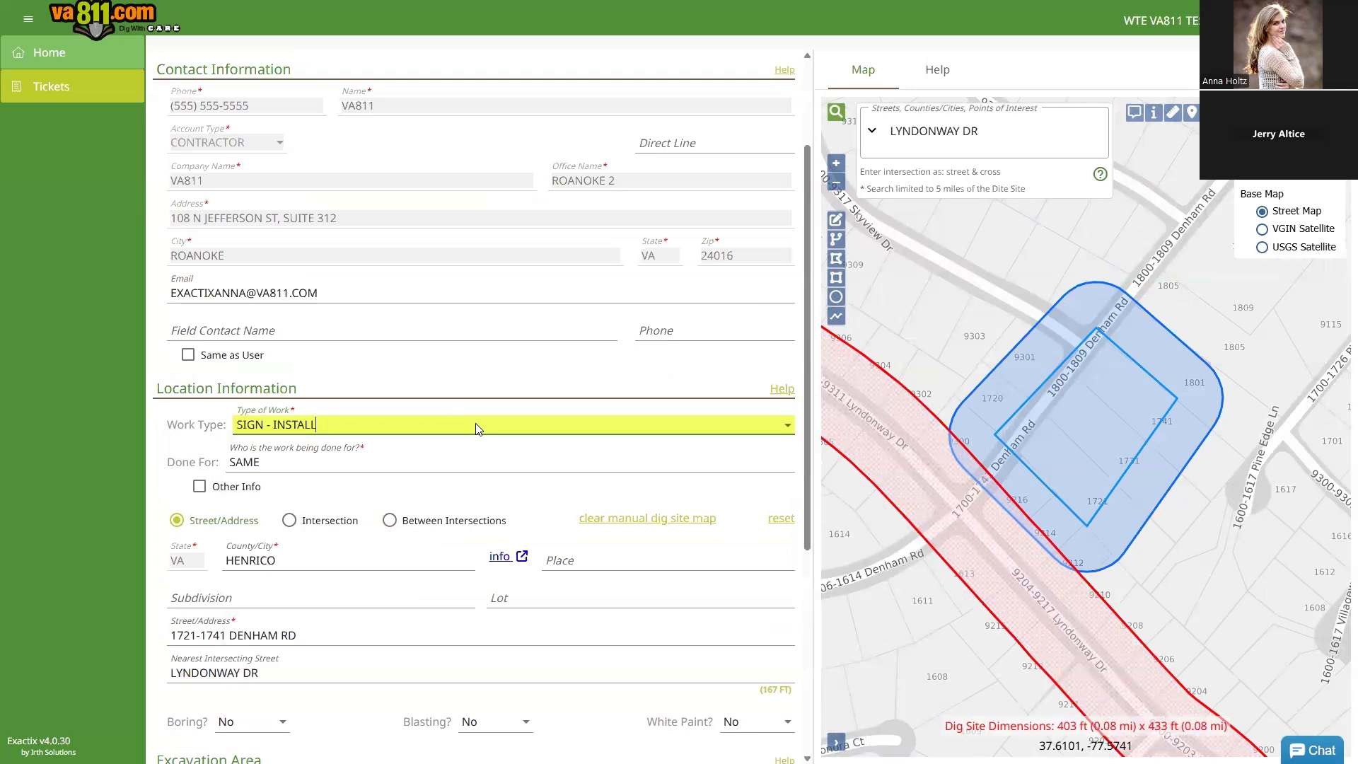
Step: Mark the location as an Intersection and replace the county entry with PRIN
click(290, 520)
drag(277, 562, 223, 570)
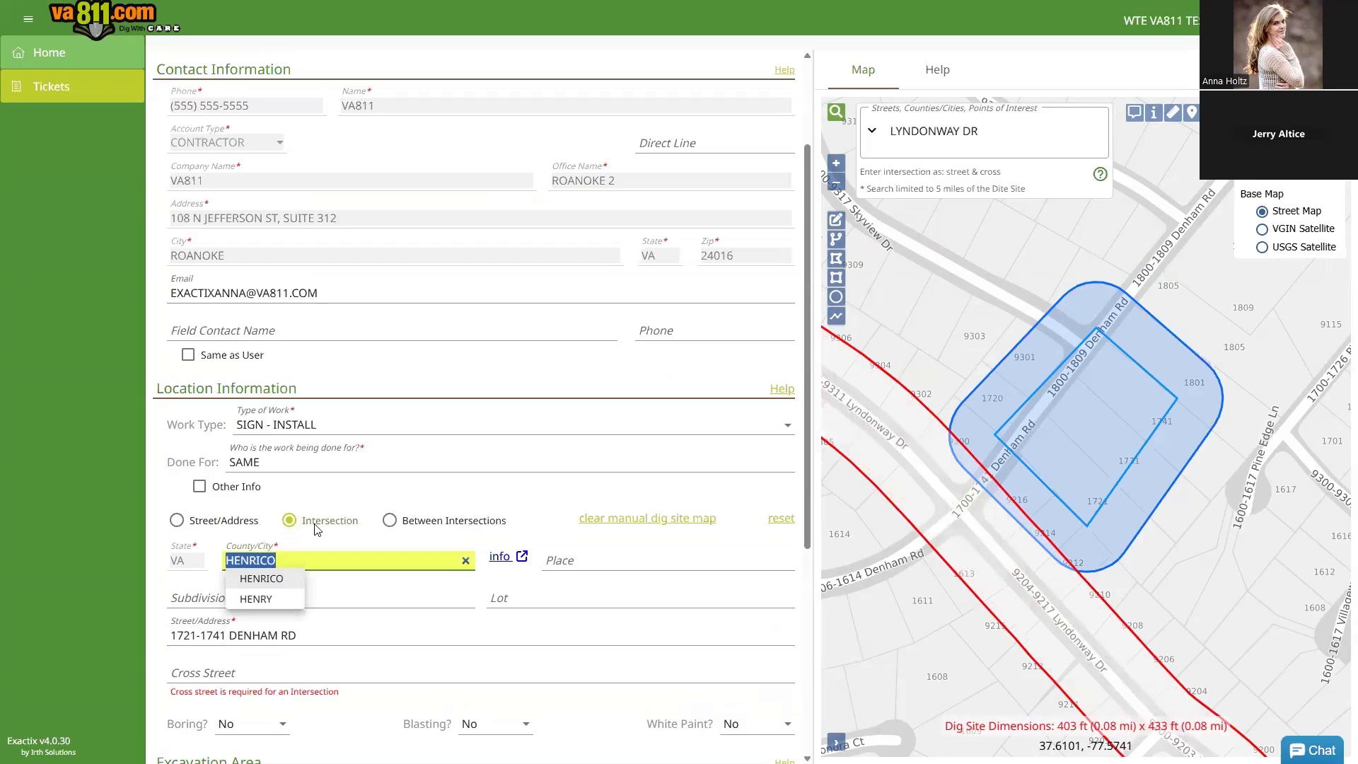
text(PRIN)
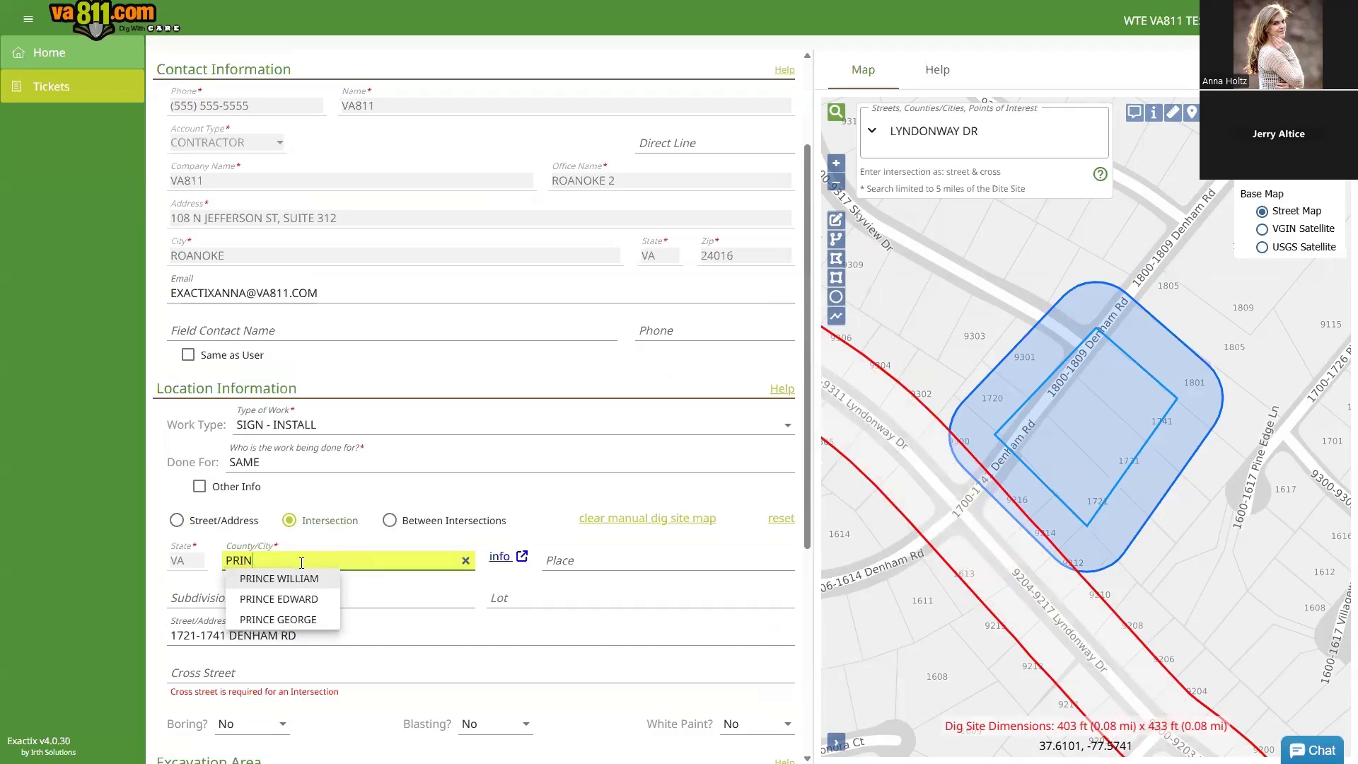
Step: Set the county to PRINCE GEORGE and change the street to I-295
click(286, 619)
scroll(303, 561, down, 3)
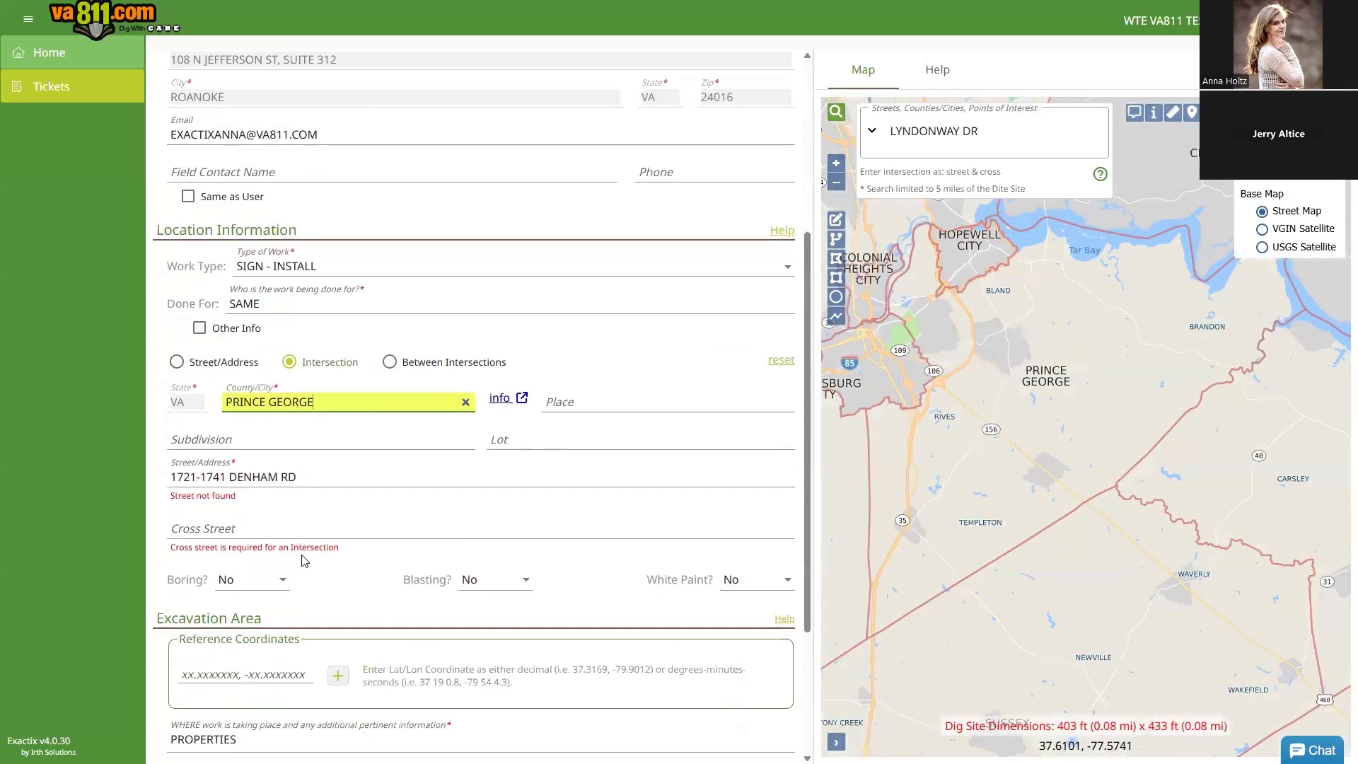
drag(307, 419, 136, 411)
key(BackSpace)
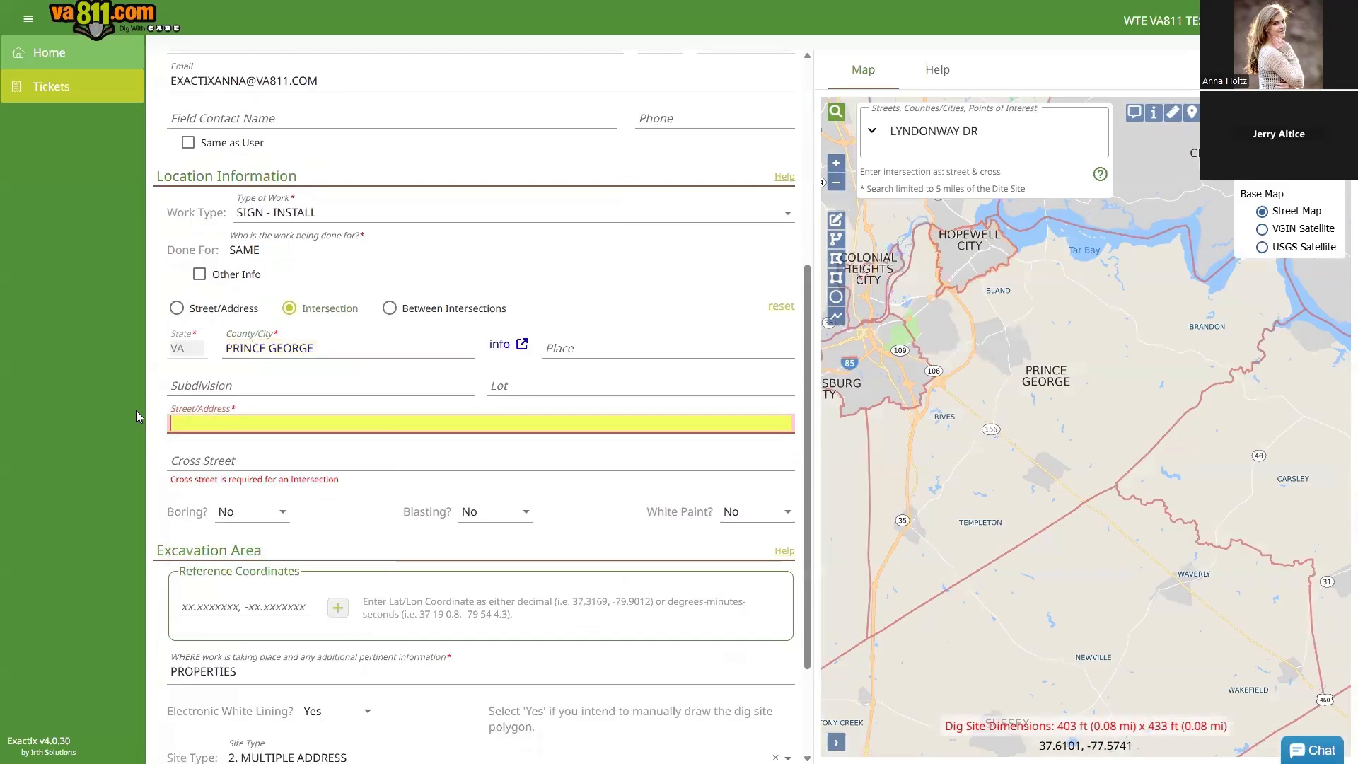
text(I-295)
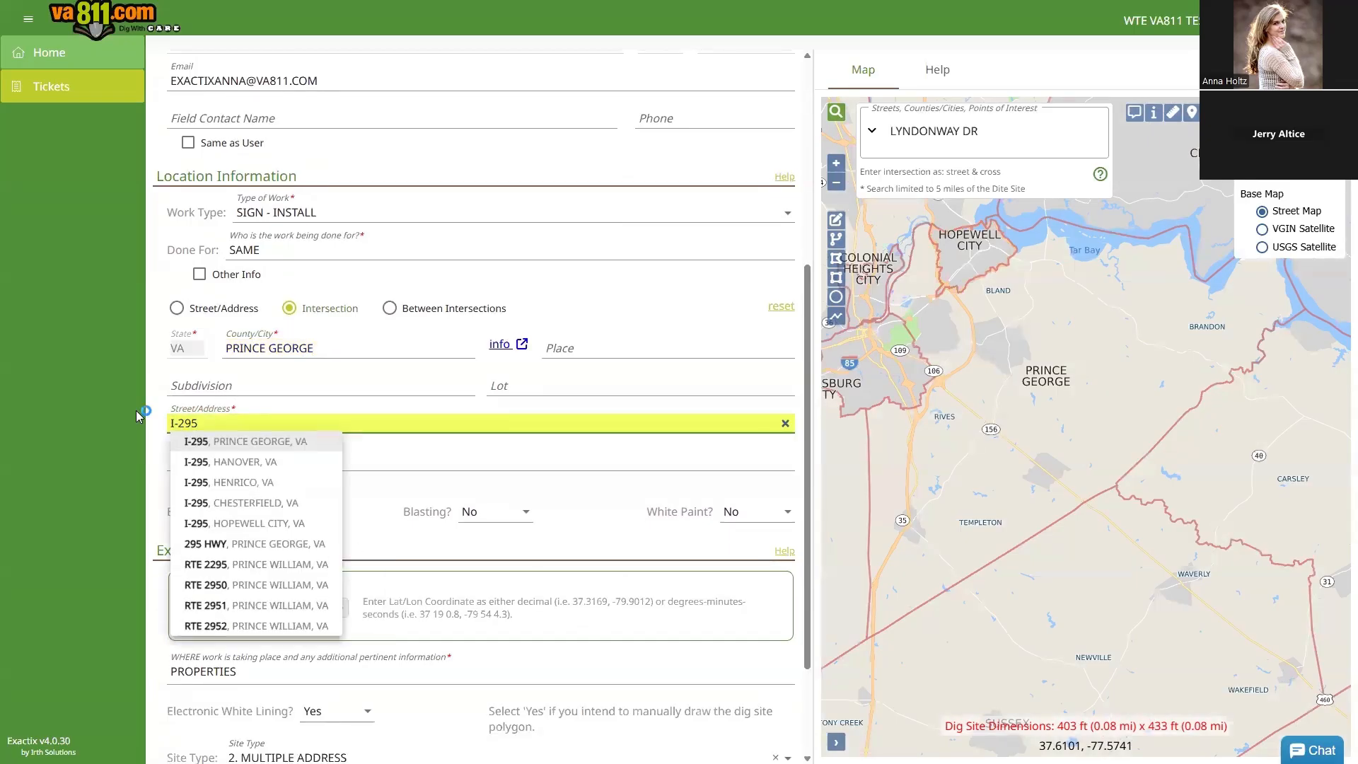
click(241, 445)
Step: Choose COUNTY DR as the cross street, placing a 299 ft x 324 ft dig site
click(239, 461)
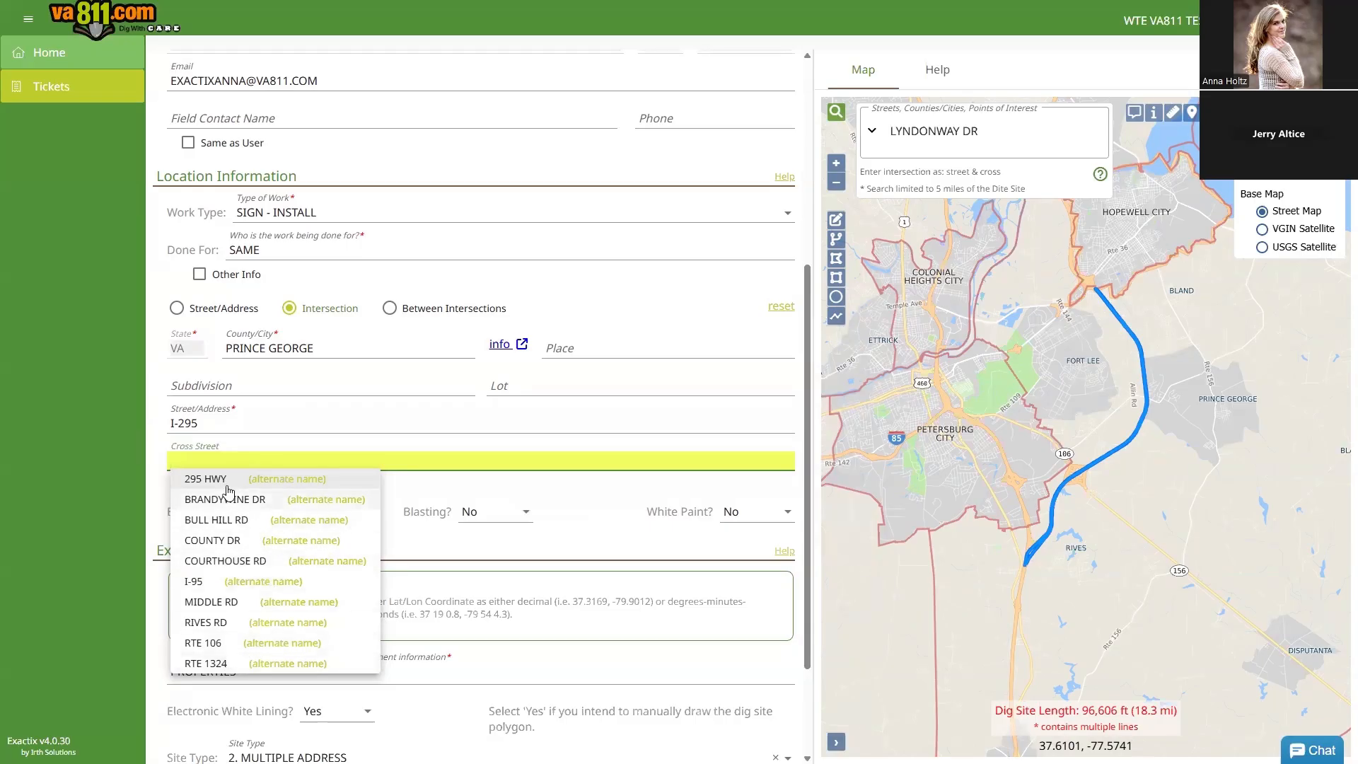
click(225, 542)
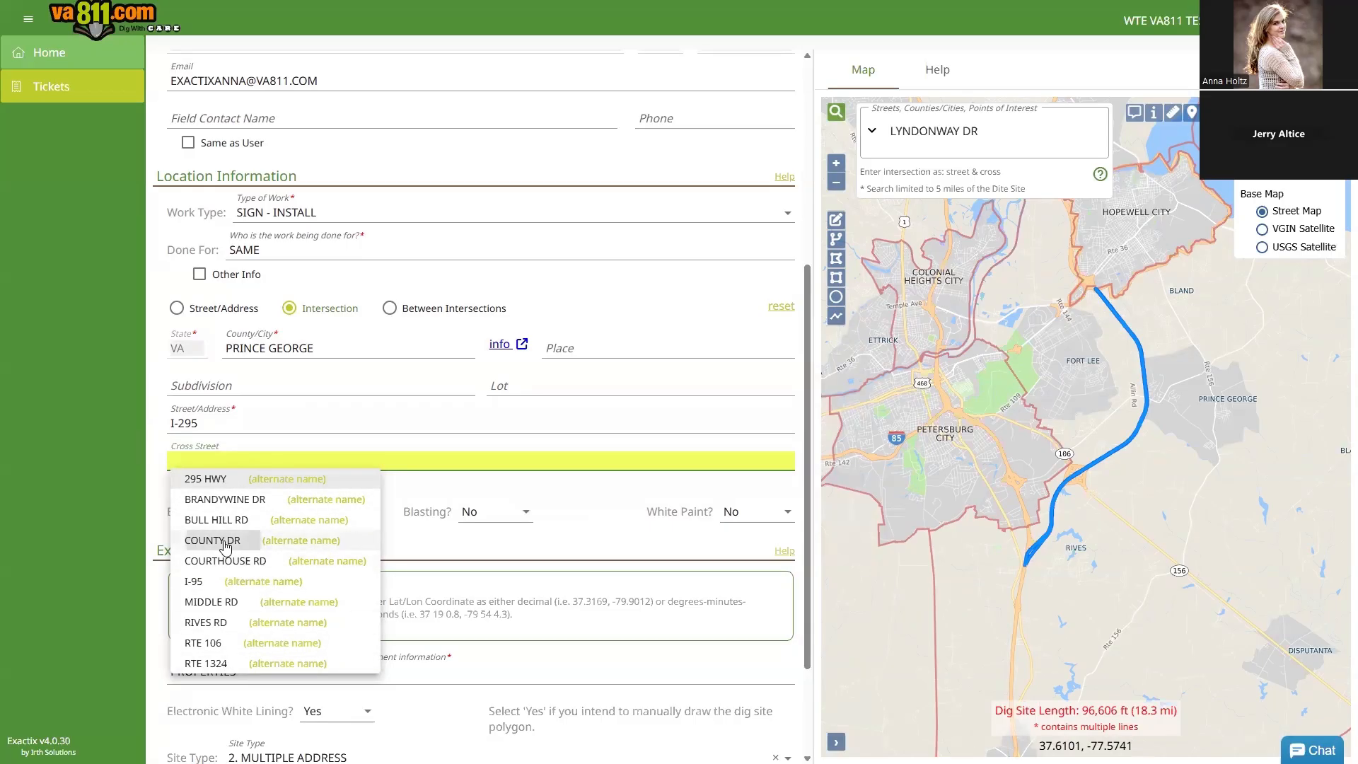
scroll(225, 546, down, 2)
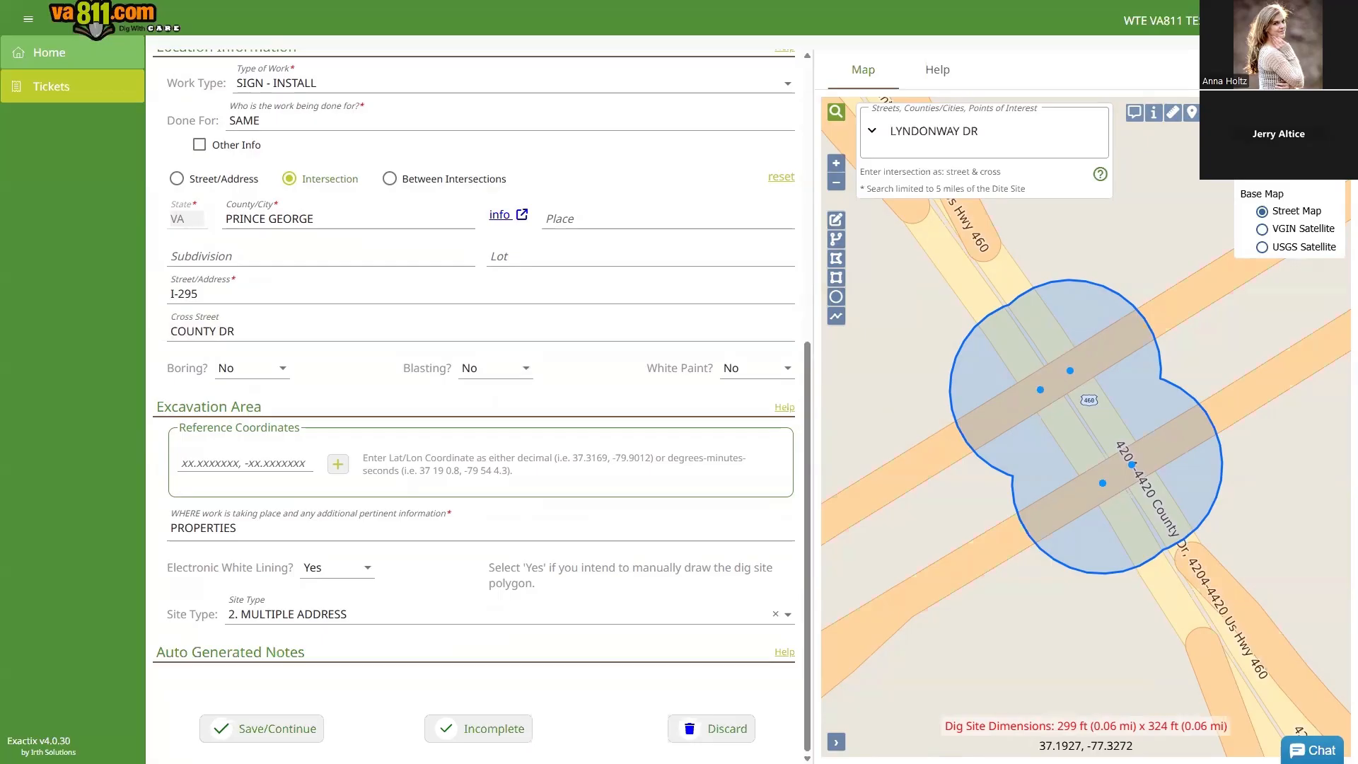
Step: Paste reference coordinates 37.194526, -77.323632 and 37.194666, -77.323756 into Reference Coordinates
click(208, 463)
text(37.194526, -77.323632)
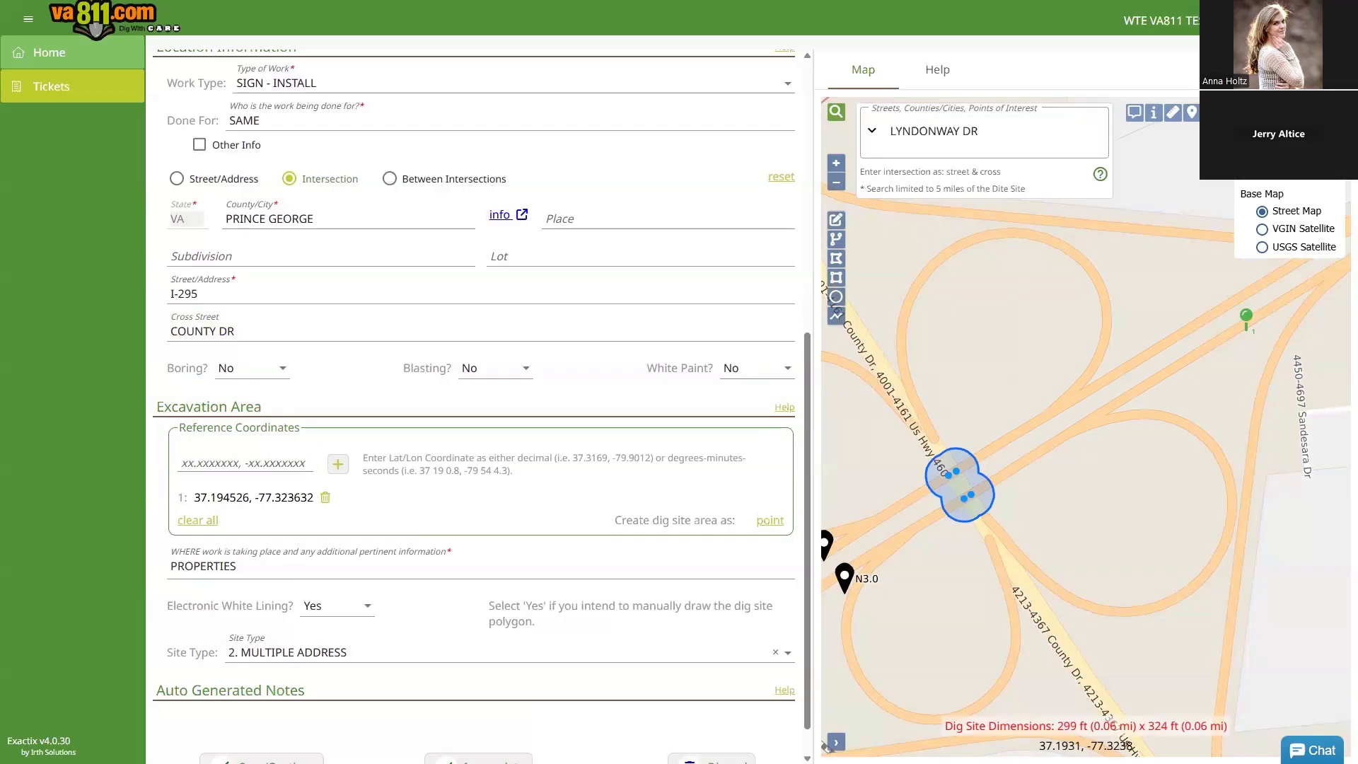
click(225, 462)
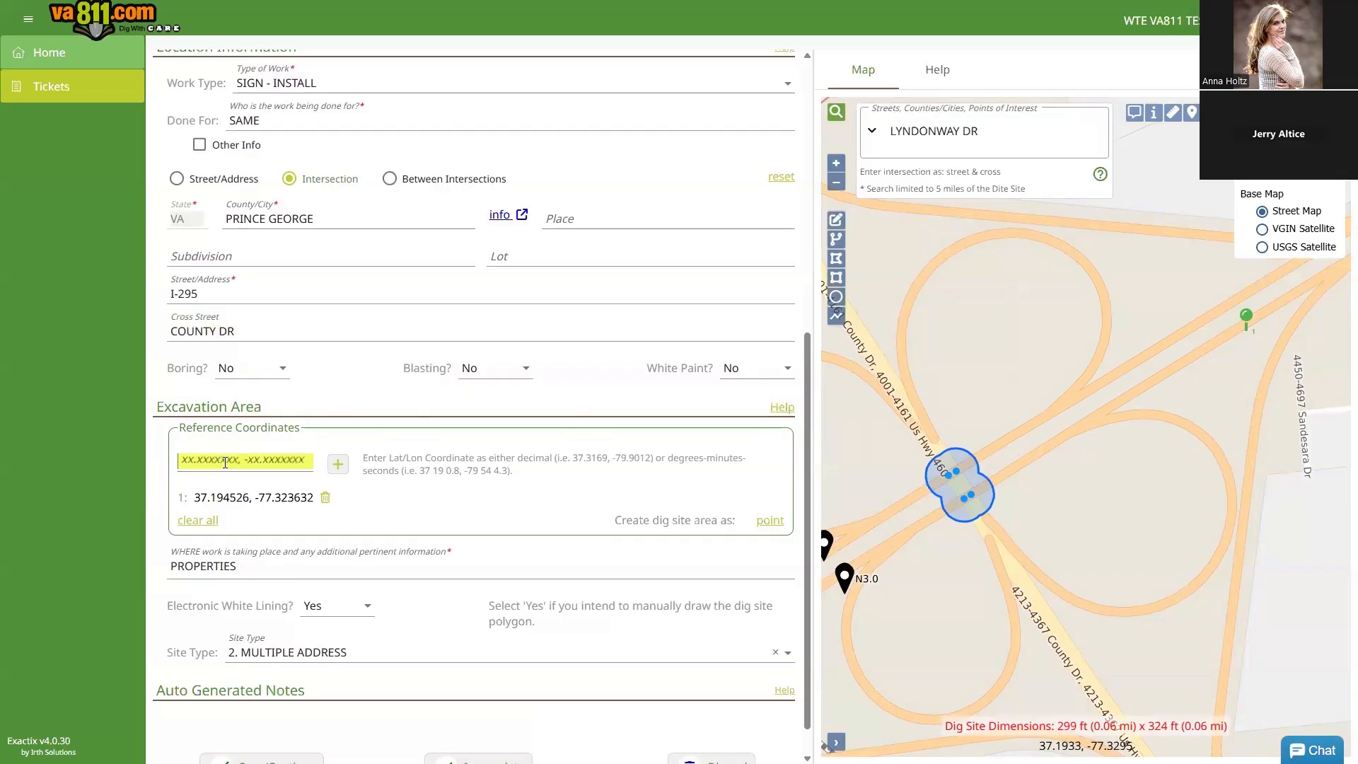
text(37.194666, -77.323756)
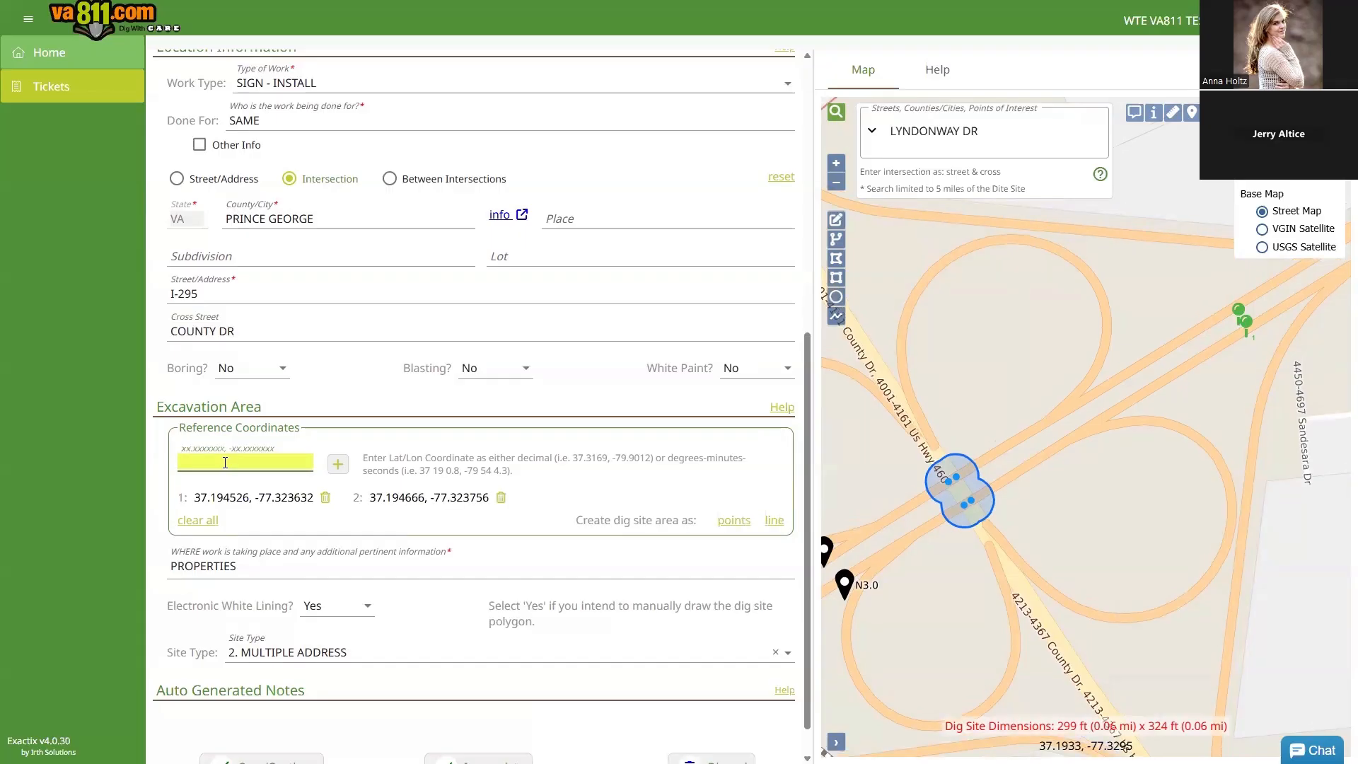
Step: Close the map's street search and zoom the map around the two coordinate pins
click(921, 131)
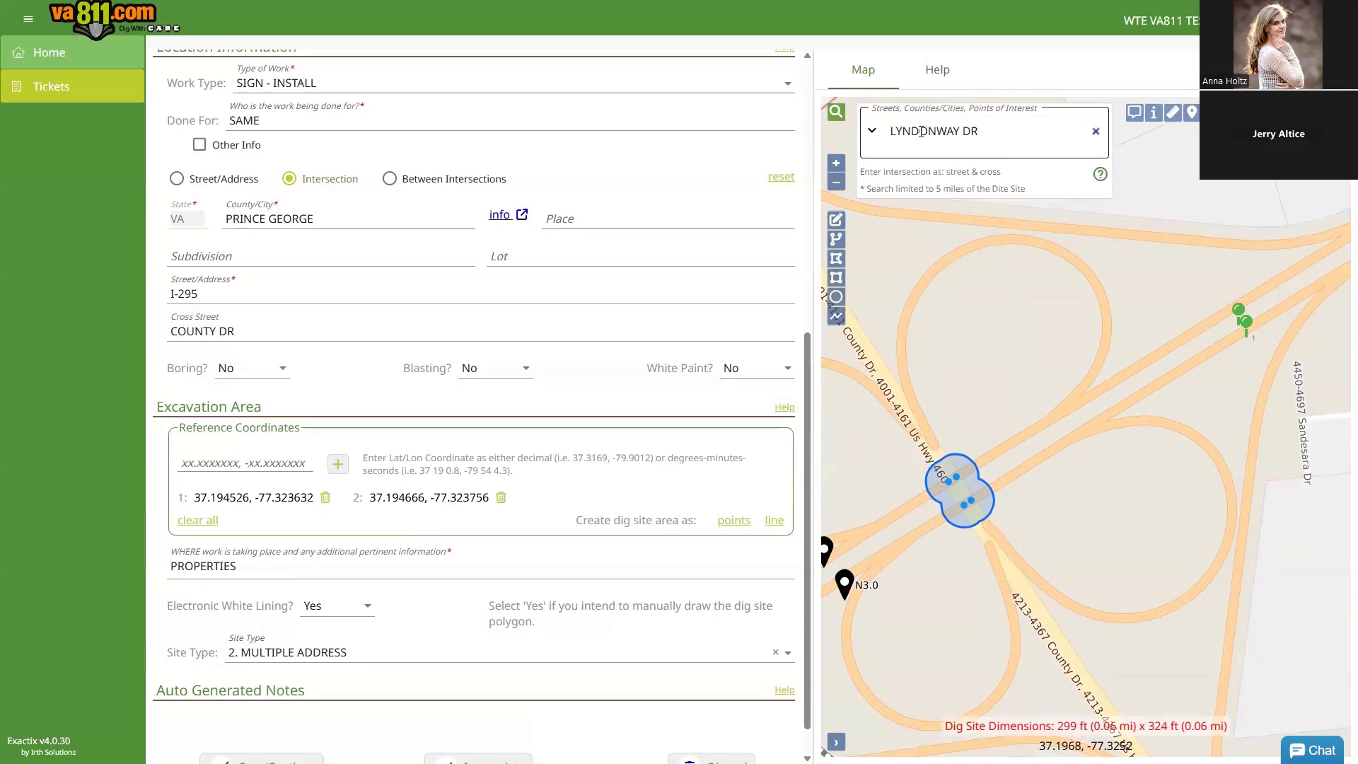
click(837, 114)
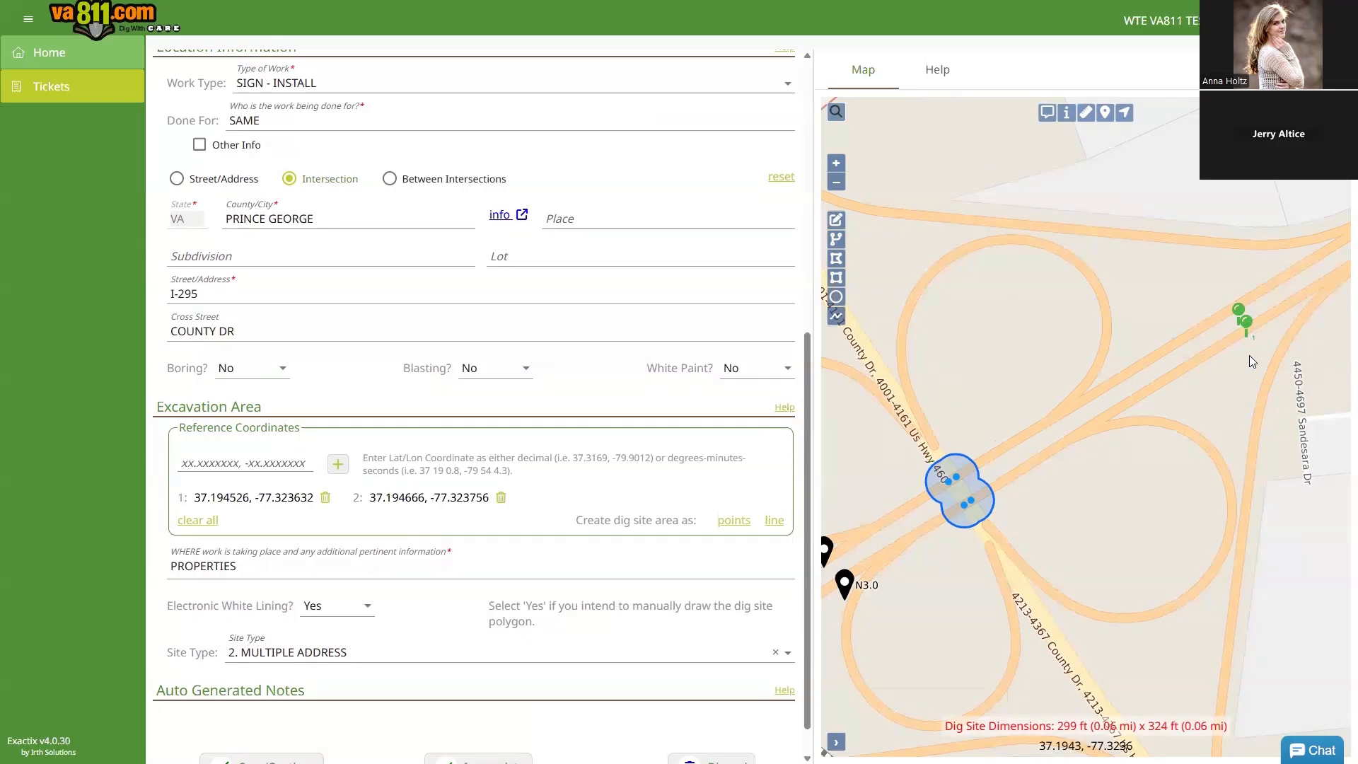
scroll(1249, 340, up, 2)
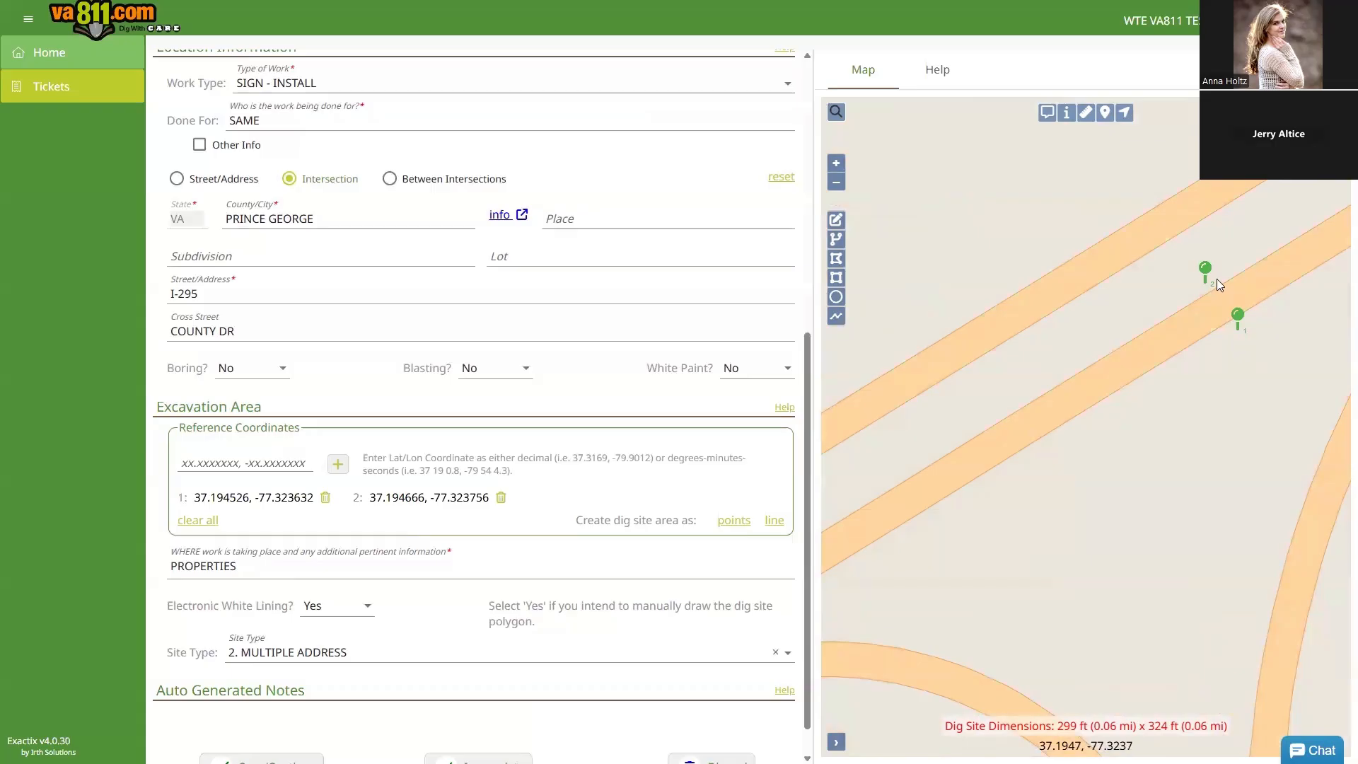
scroll(1123, 440, down, 1)
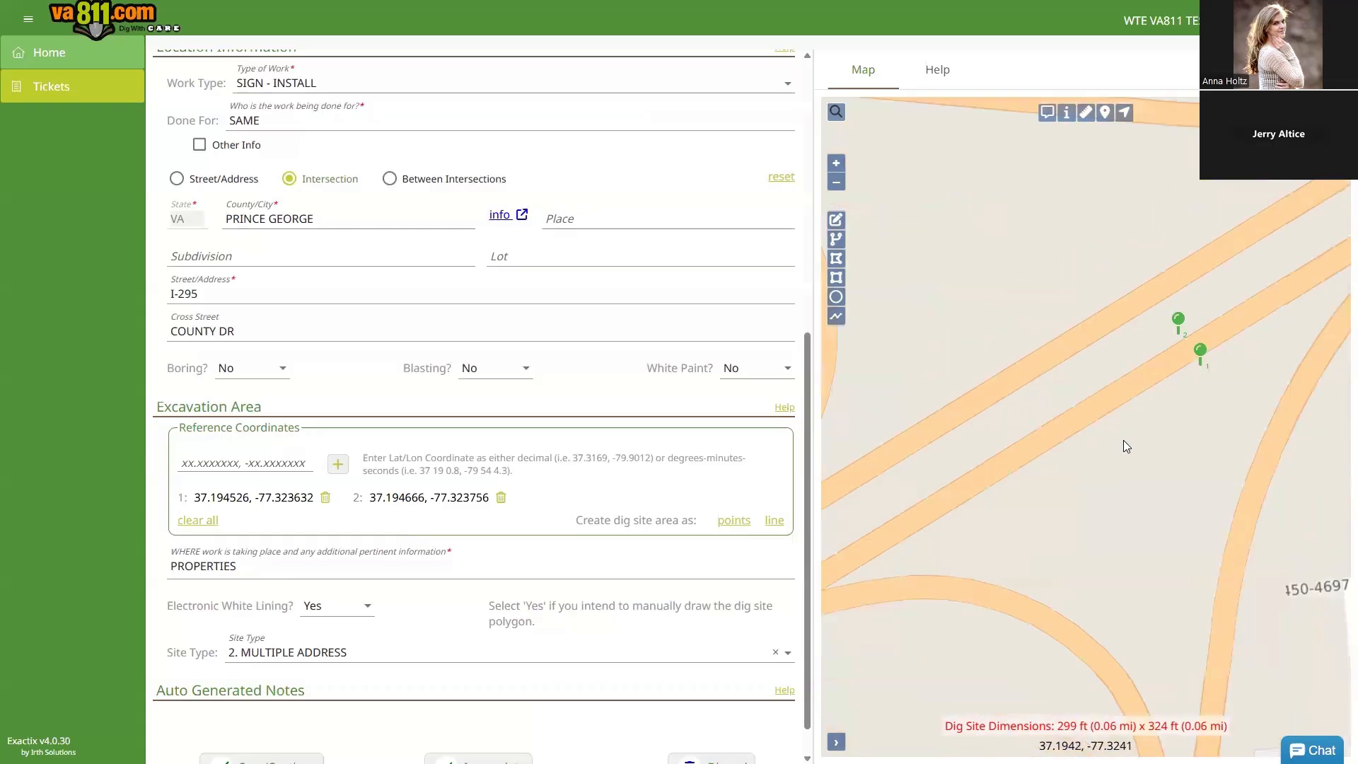
scroll(1123, 440, down, 1)
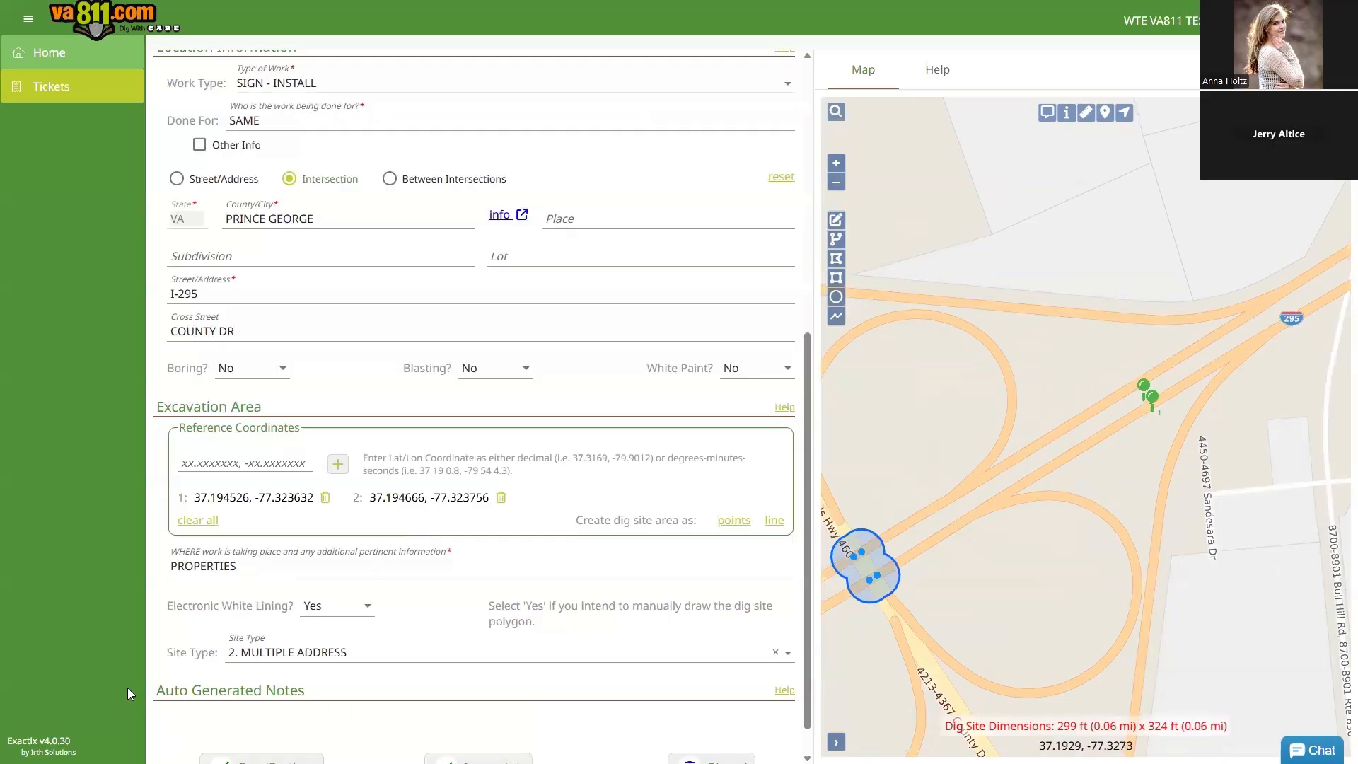
Step: Replace PROPERTIES with '25FT RADIUS OF 2 WOODEN STAKES, approx 1400FT north of I-295 and COUNTY DR'
click(177, 568)
key(BackSpace)
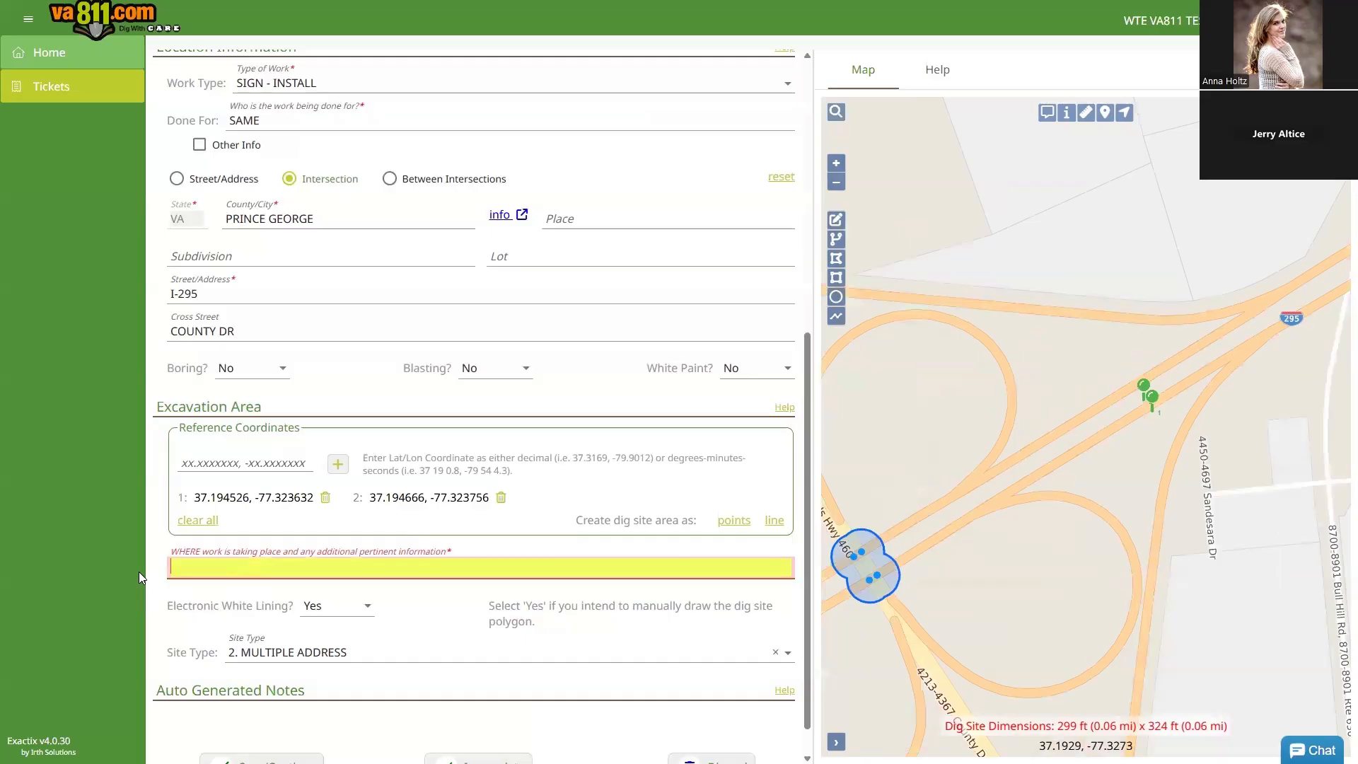
text(25FT RADIUS OF 2 WOODEN STAKES LOCATED FROM THE INTERSECTION OF I-295 AND COUNTY DR CONTINUE NORTH APPROX 1400FT ON BOTH SIDES OF THE ROAD)
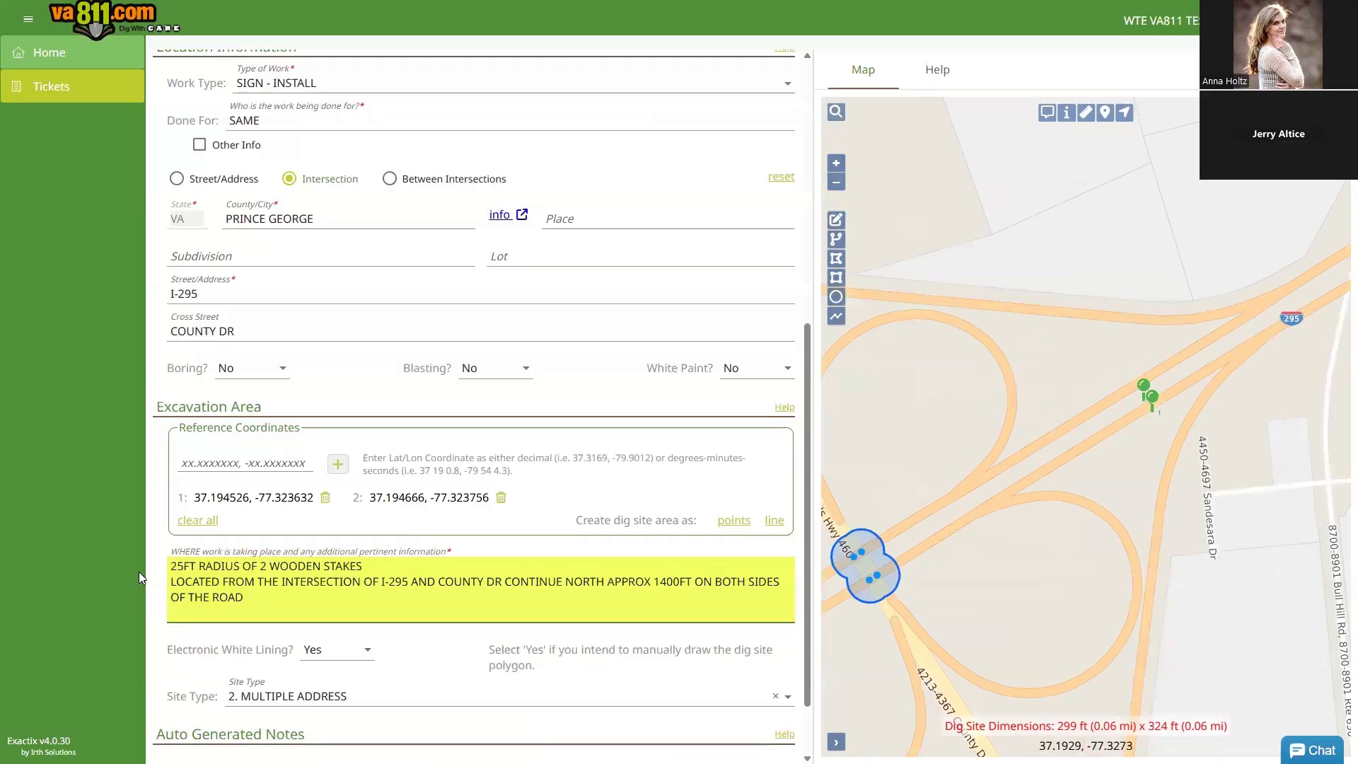
key(BackSpace)
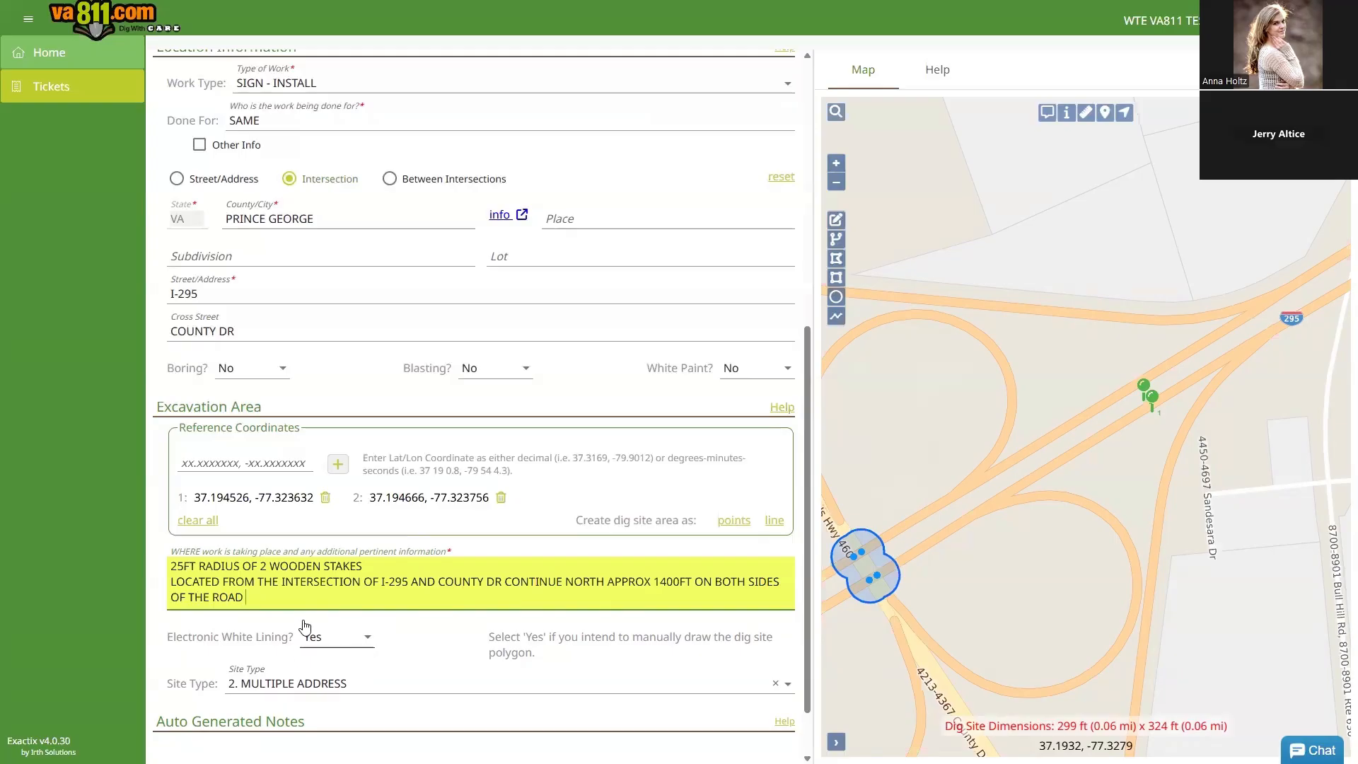
Step: Set Site Type to 1. SINGLE ADDRESS, then try and cancel a map distance measurement
click(450, 690)
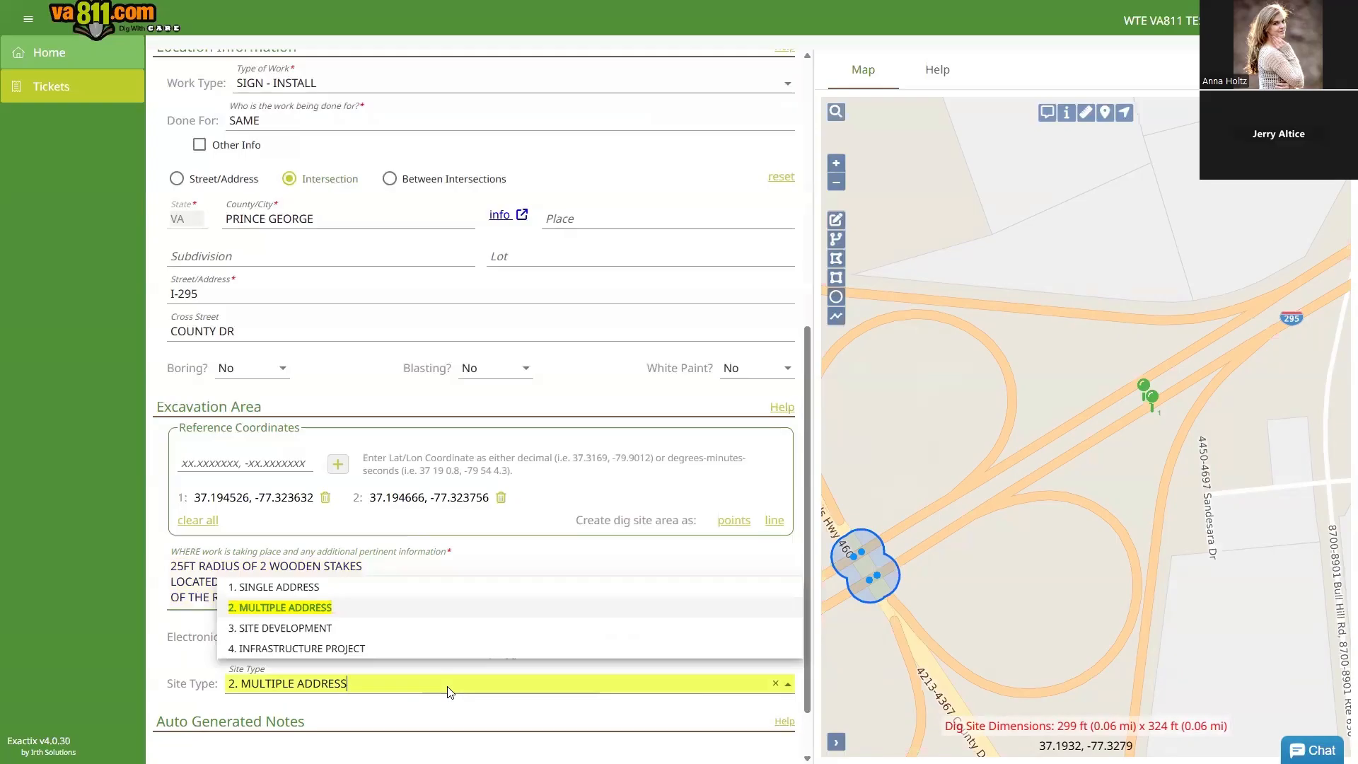
click(302, 587)
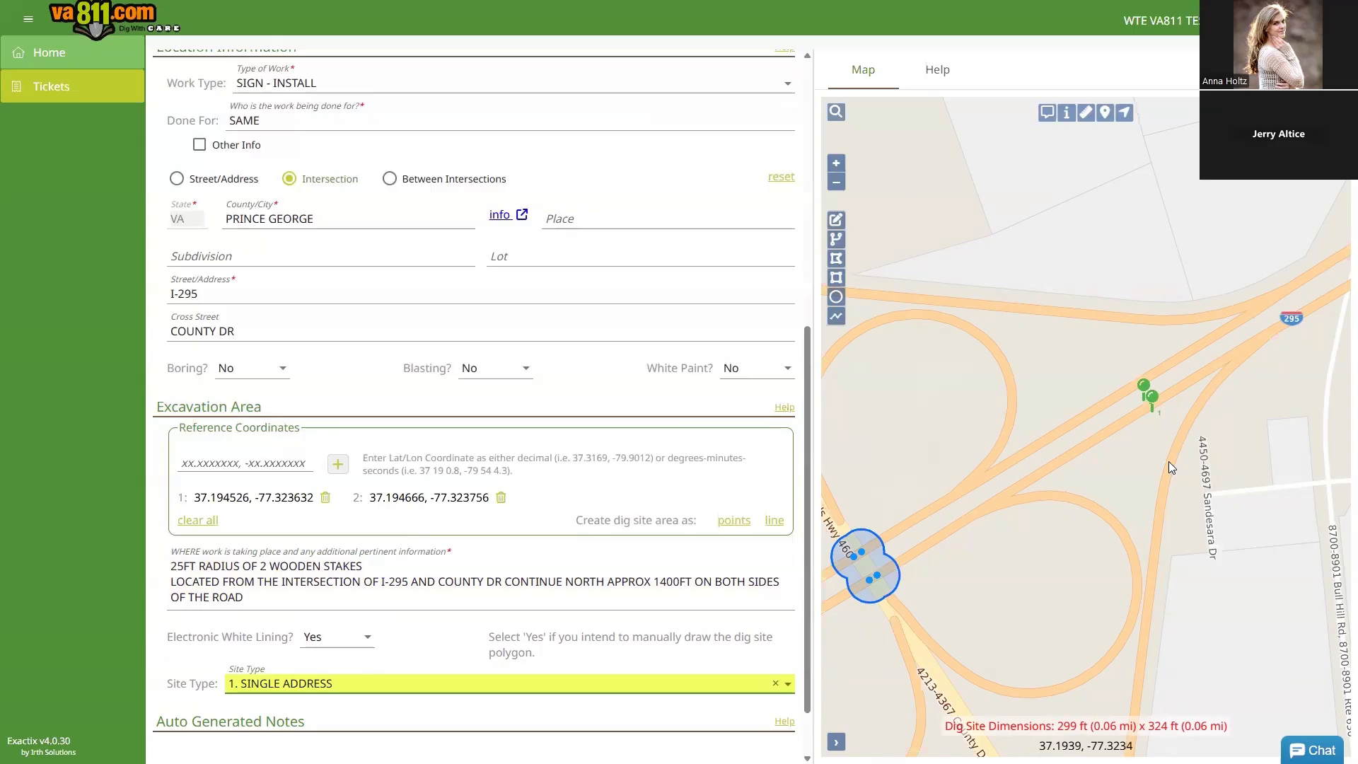
click(1086, 113)
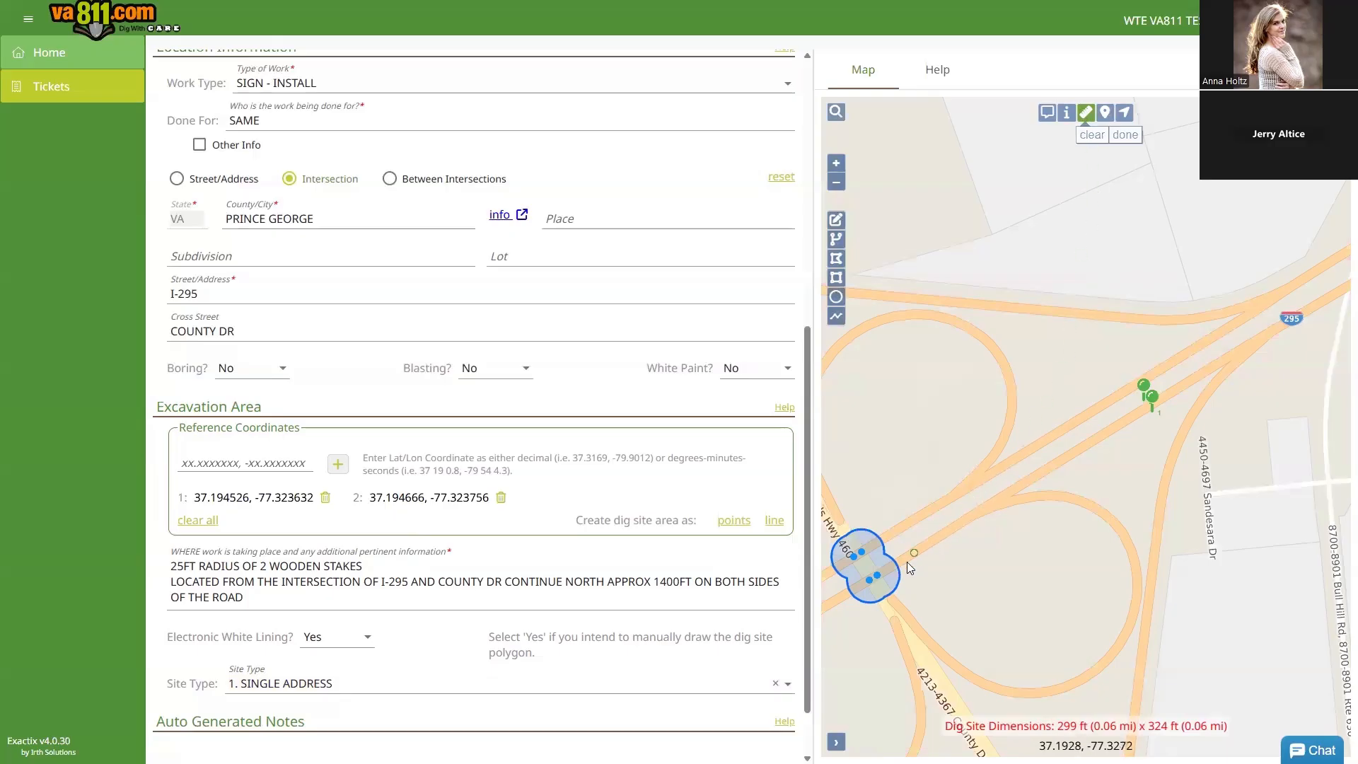
click(877, 576)
click(1130, 136)
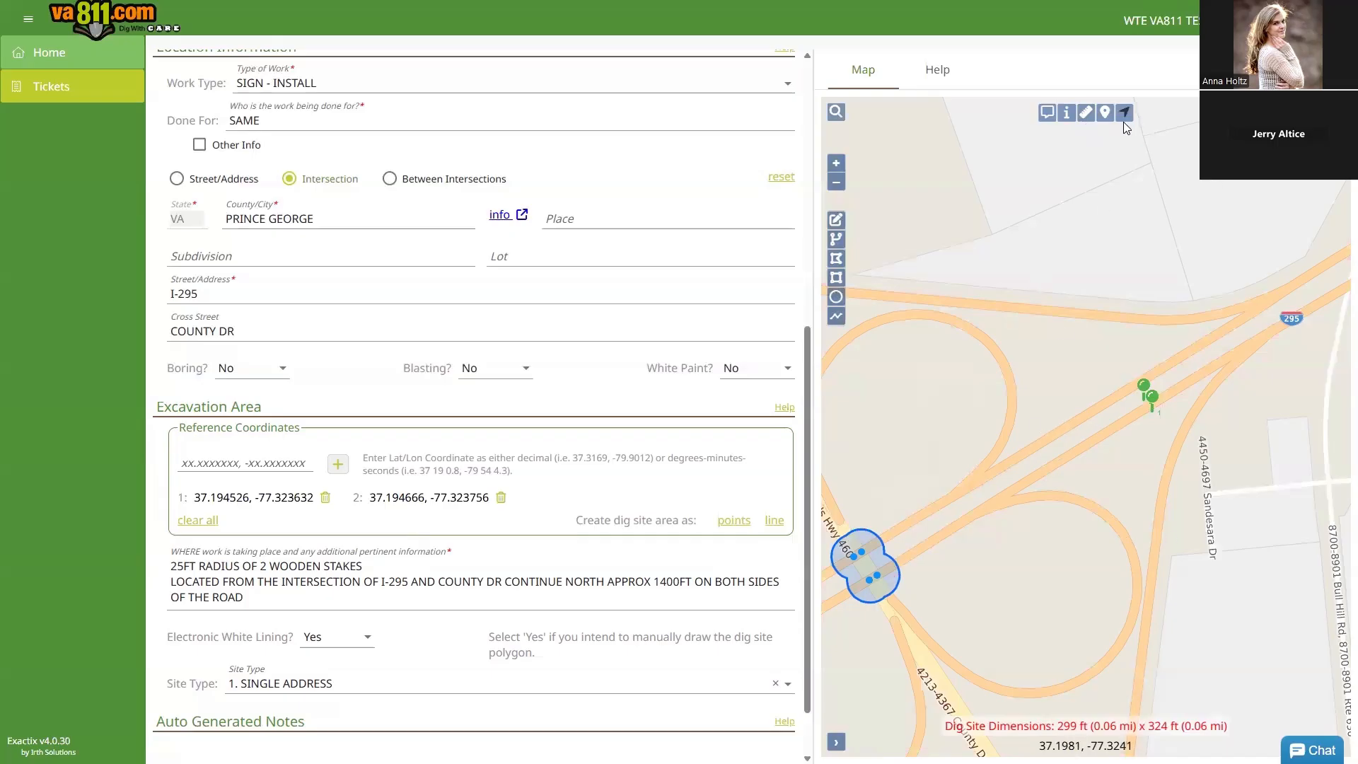
Step: Set the map's distance units to Feet and start a new distance measurement
right_click(1066, 384)
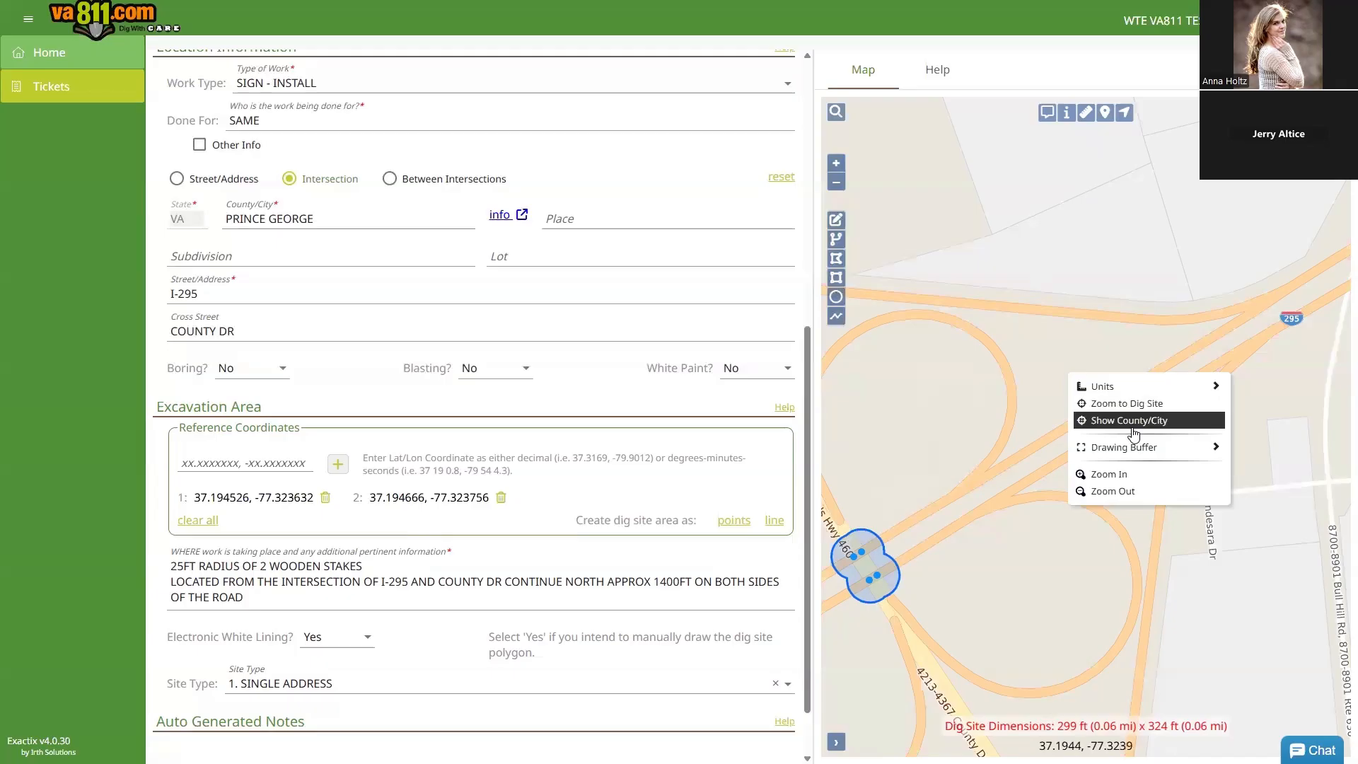
mouse_move(1114, 388)
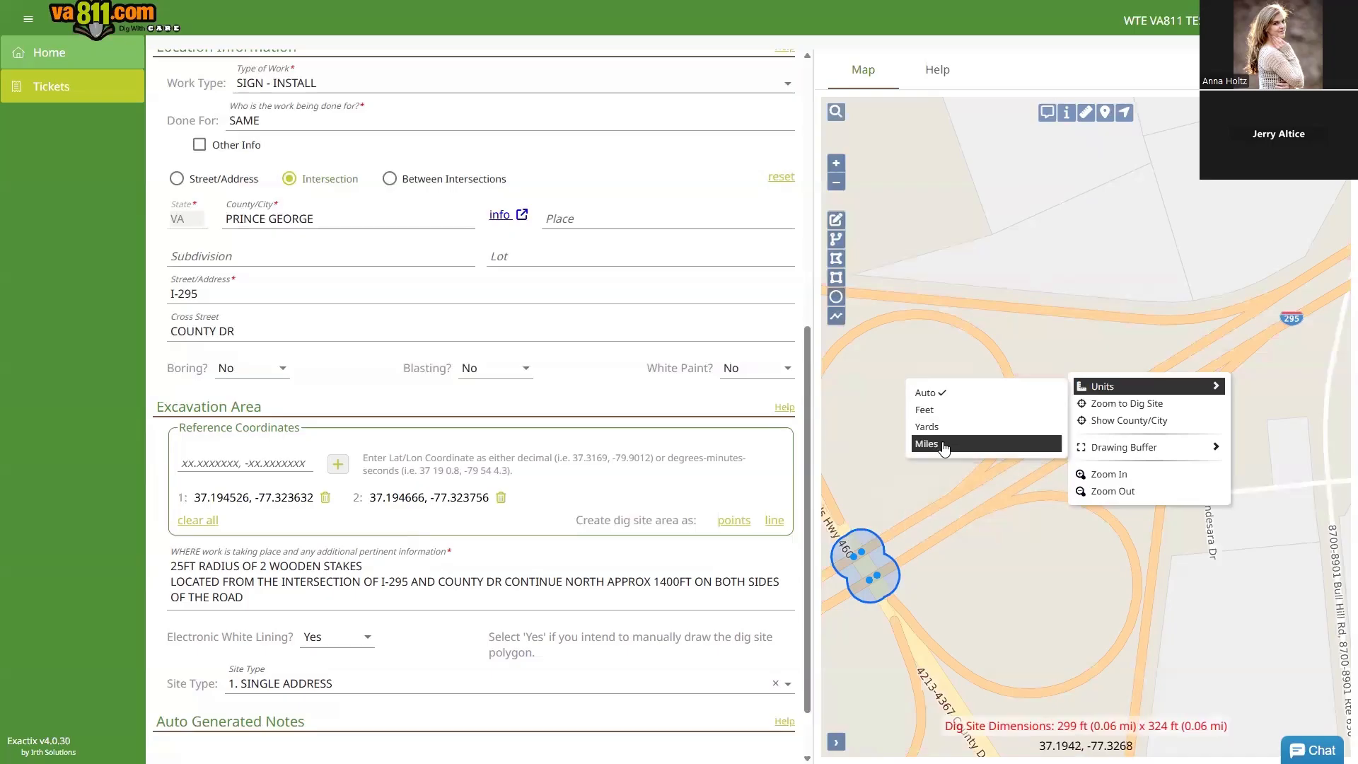
click(939, 411)
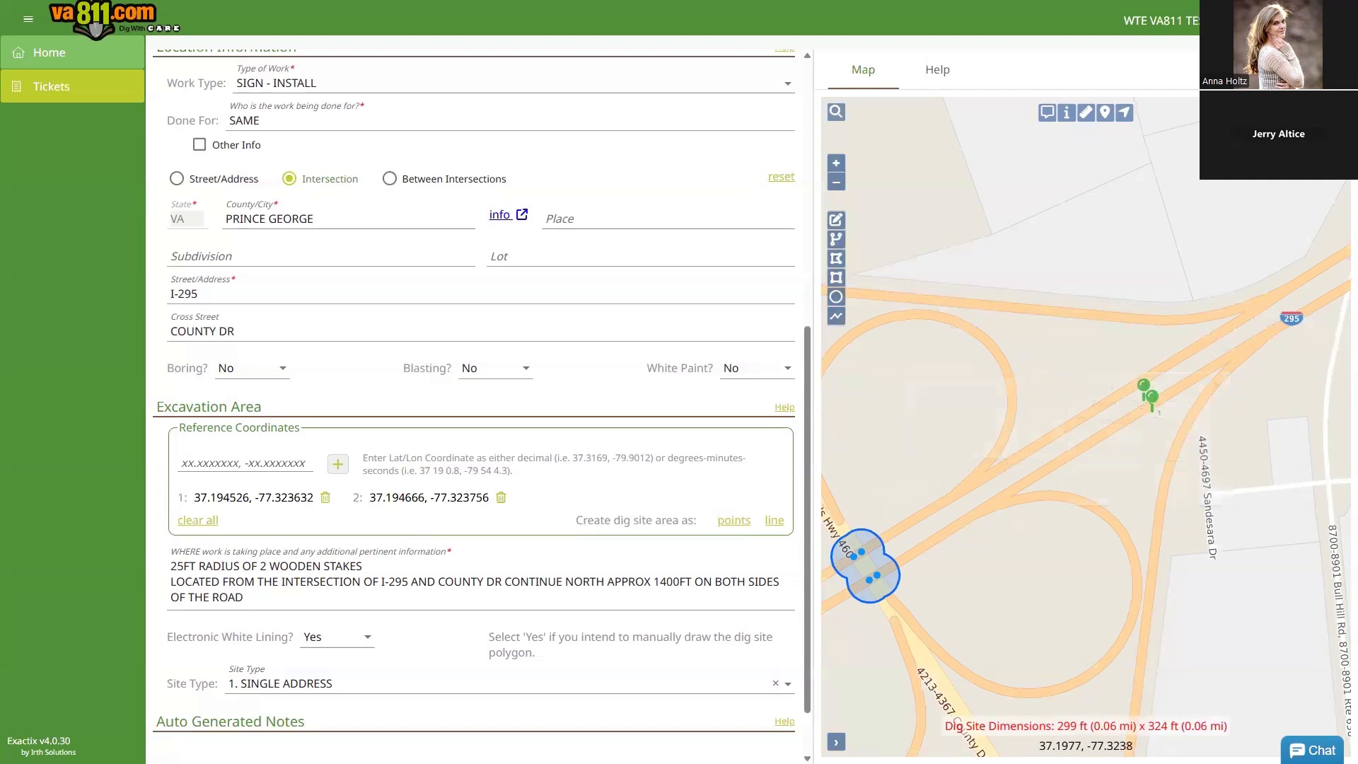
click(1086, 113)
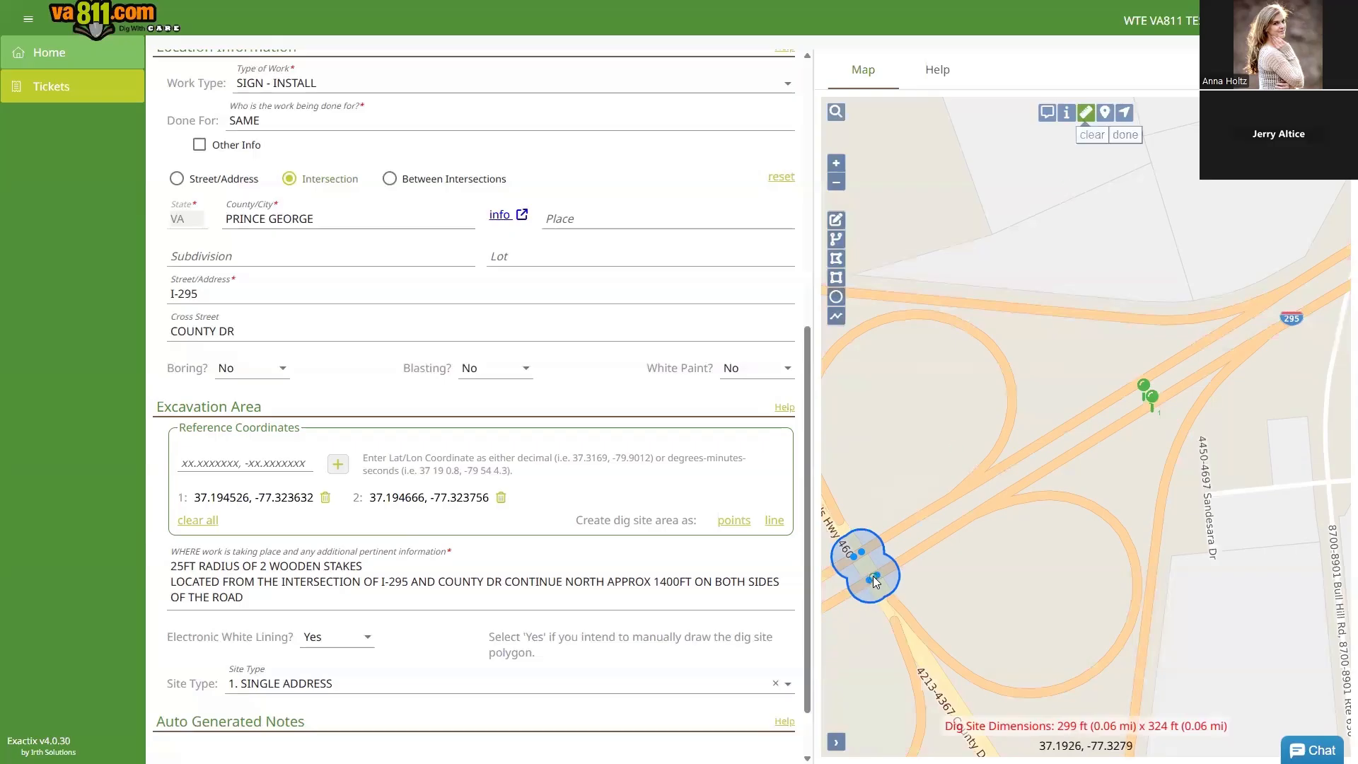
Step: End the 1,409 ft NE measurement at the coordinate pins and drop a red push pin beyond them
double_click(1147, 416)
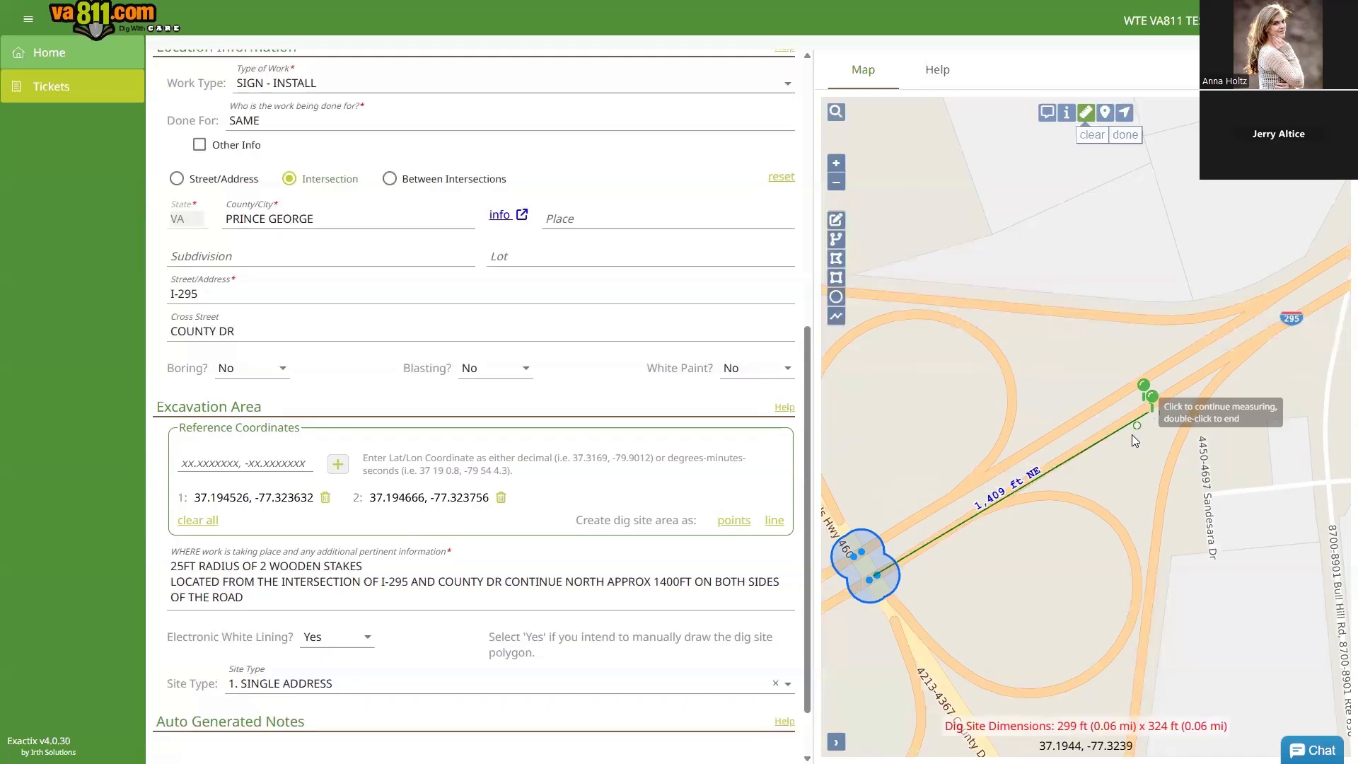
click(1126, 135)
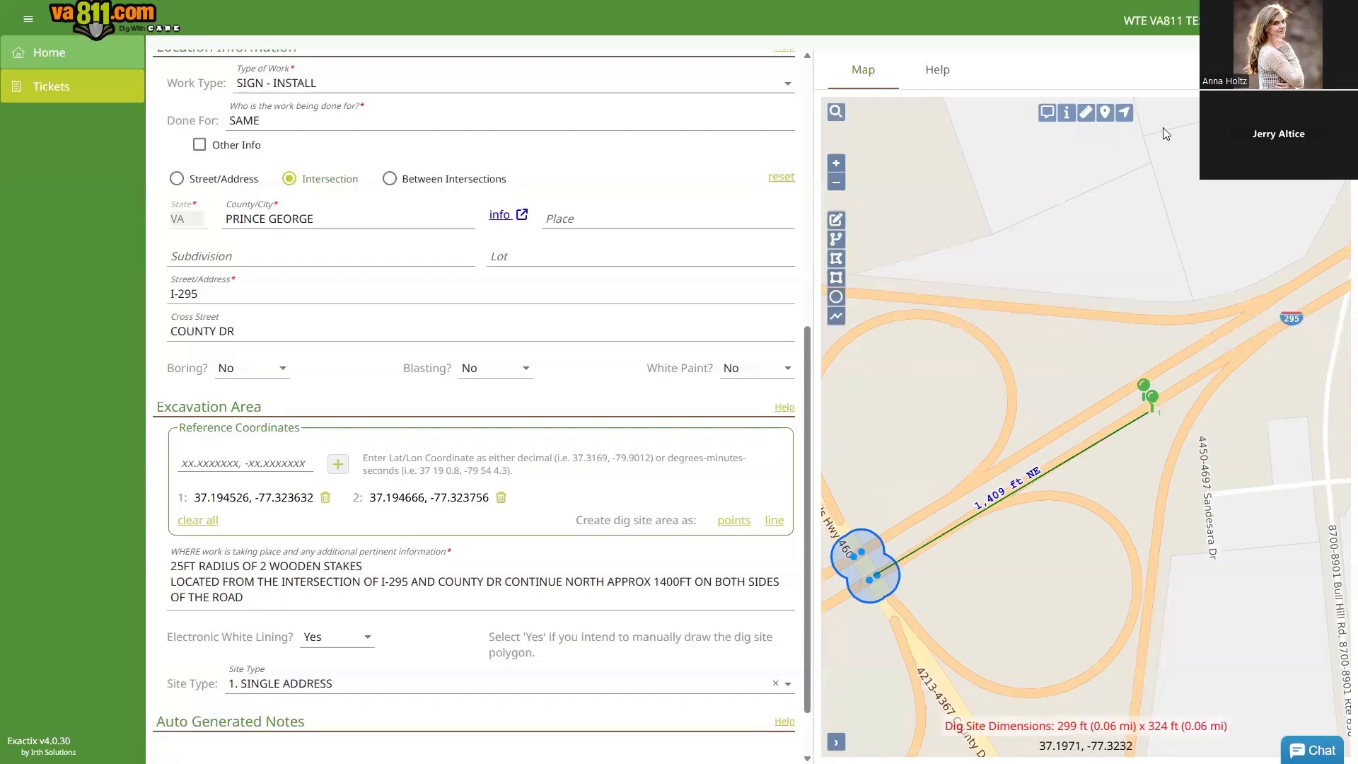
click(1105, 115)
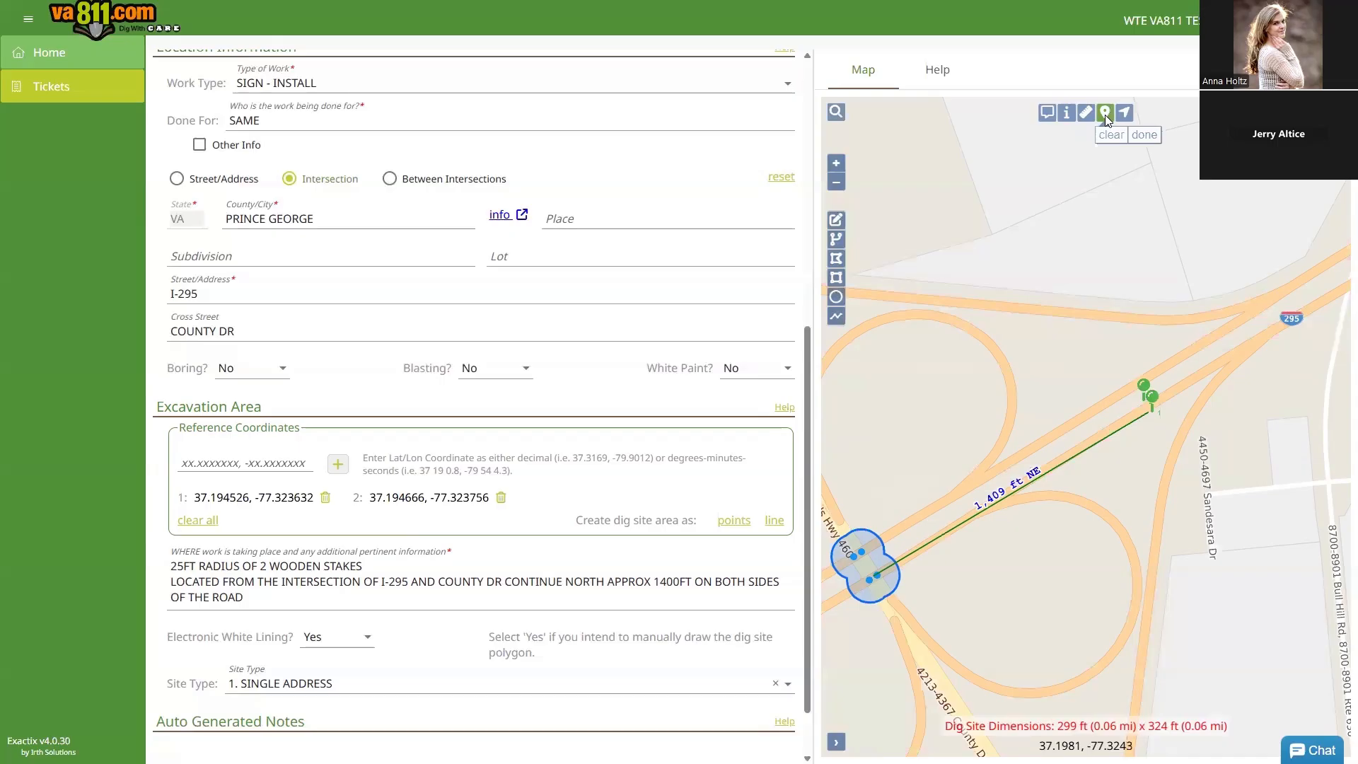
click(1184, 386)
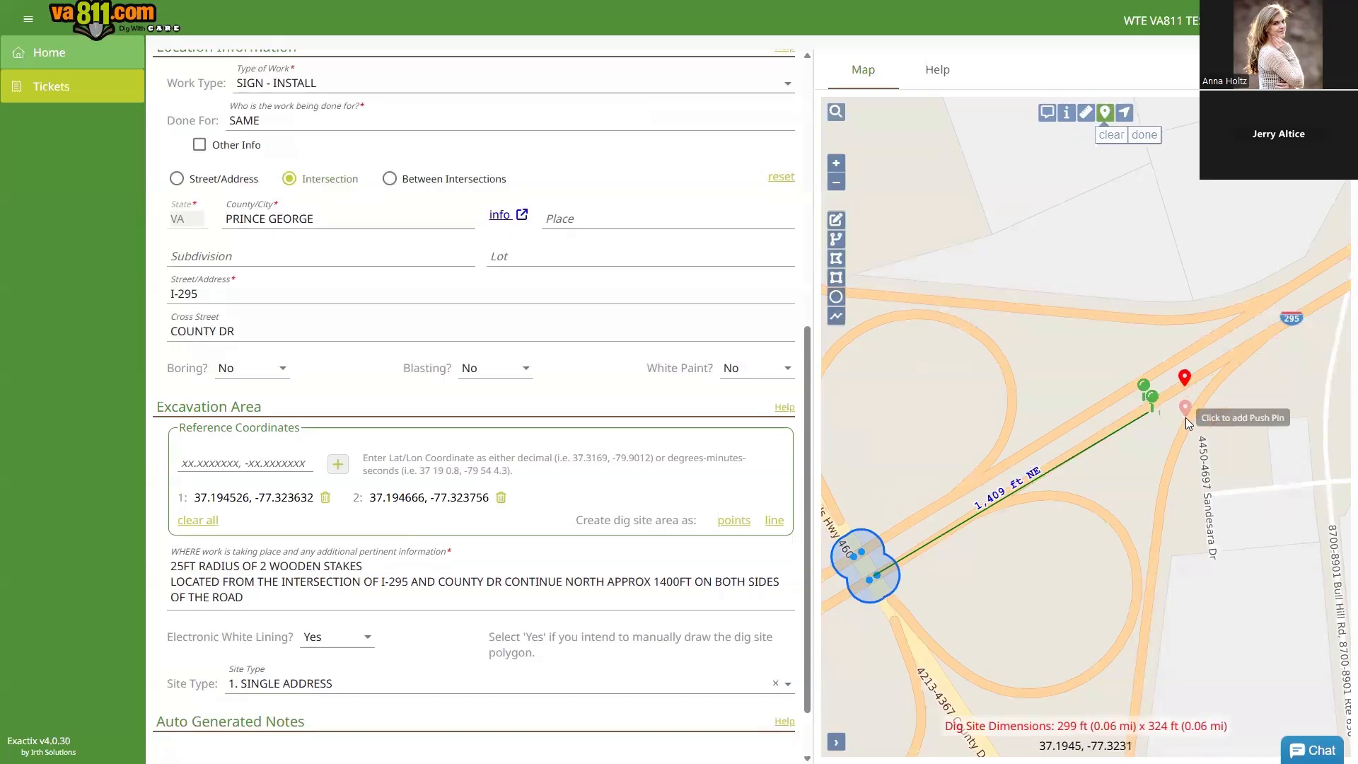
click(1144, 135)
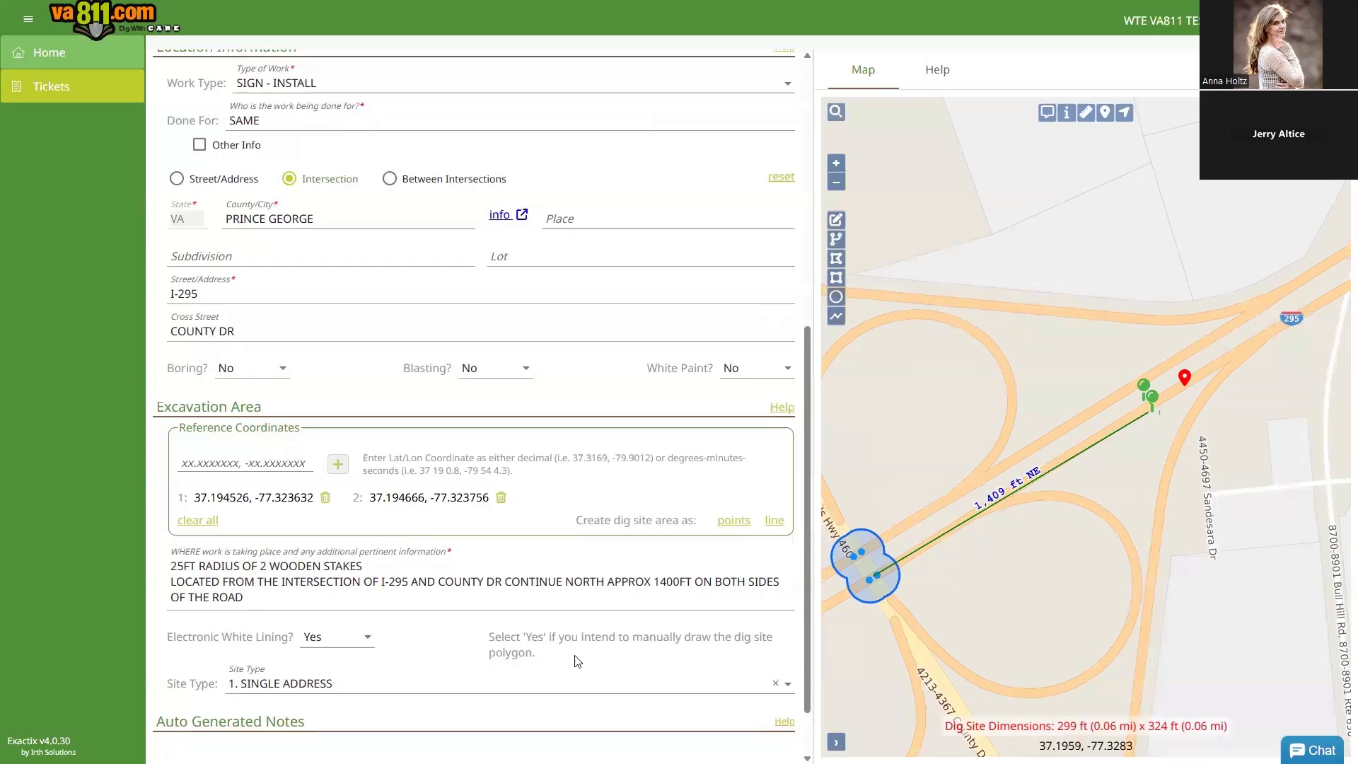
drag(578, 520, 693, 521)
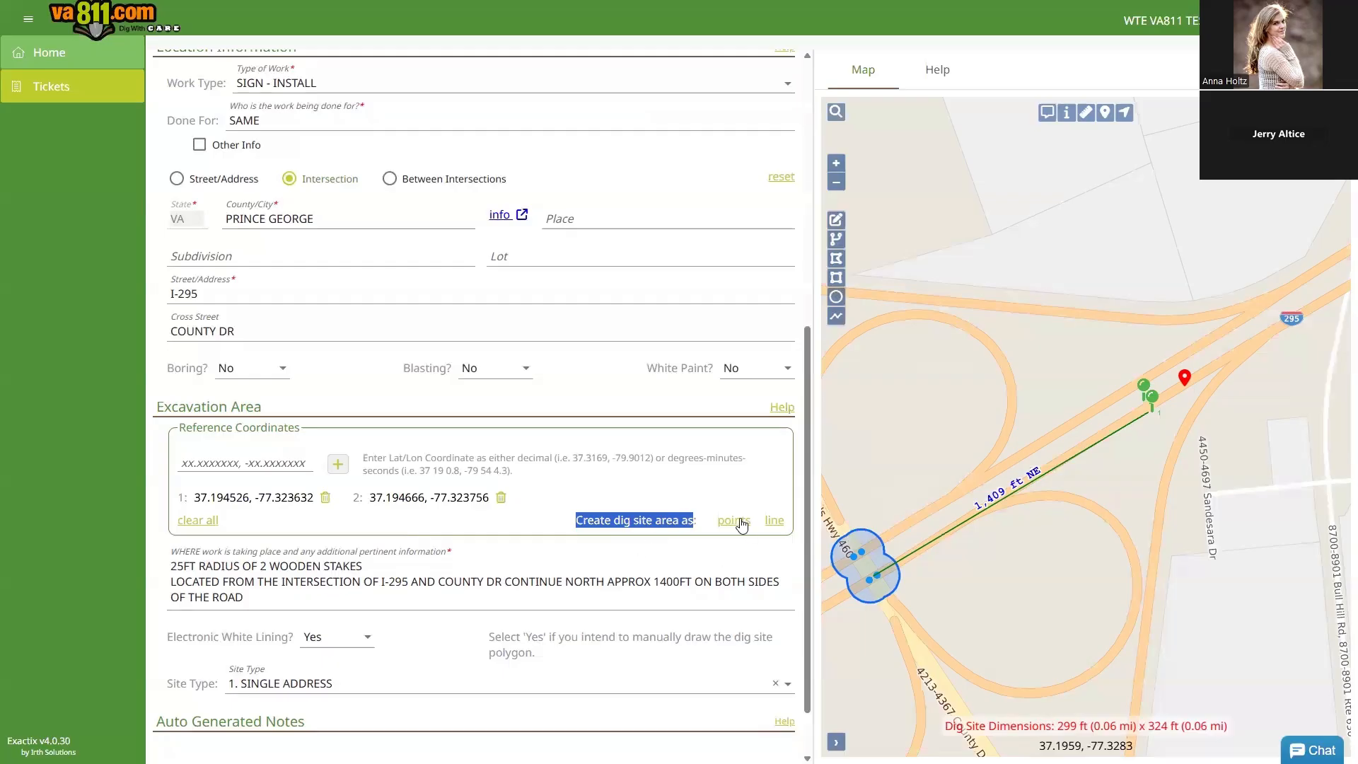
Step: Create the dig-site area as points around both coordinate pins, giving 235 ft x 252 ft
scroll(1184, 423, up, 2)
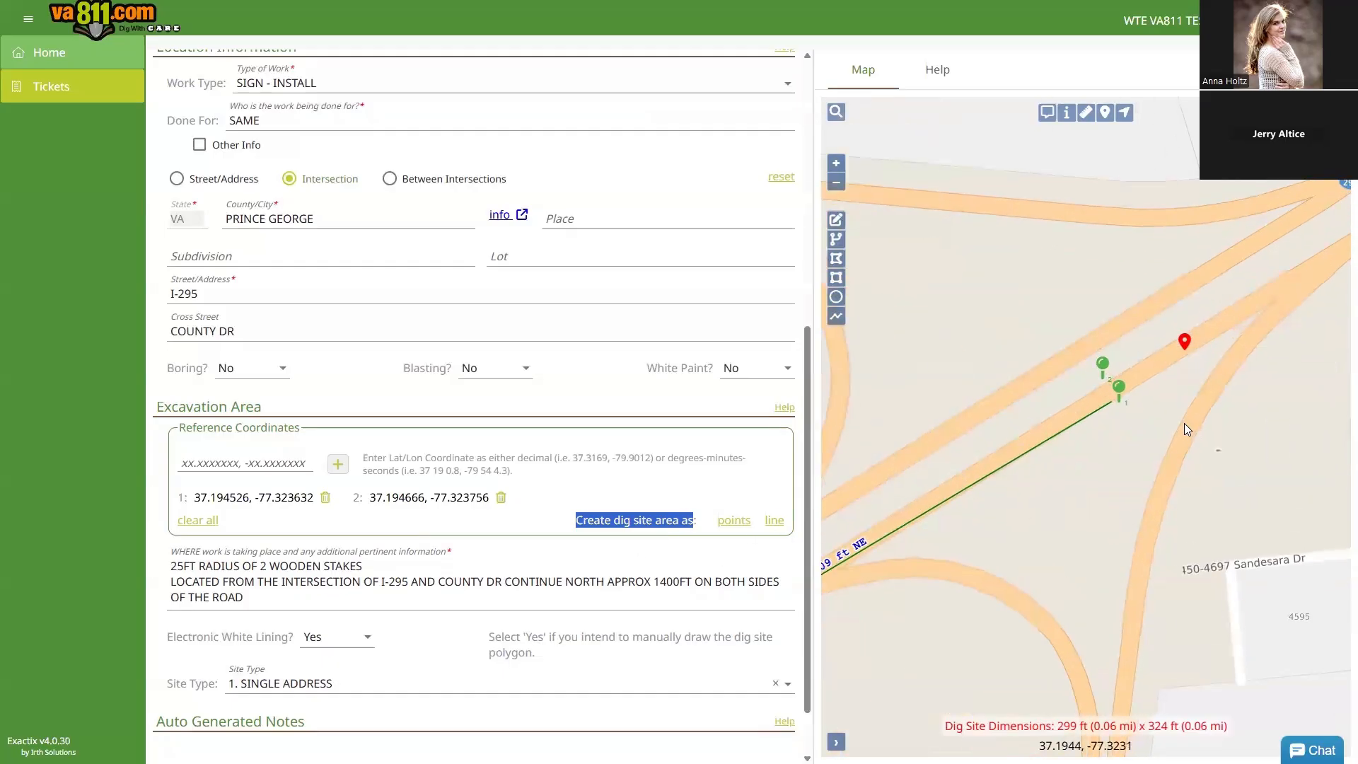
drag(1054, 437, 1103, 485)
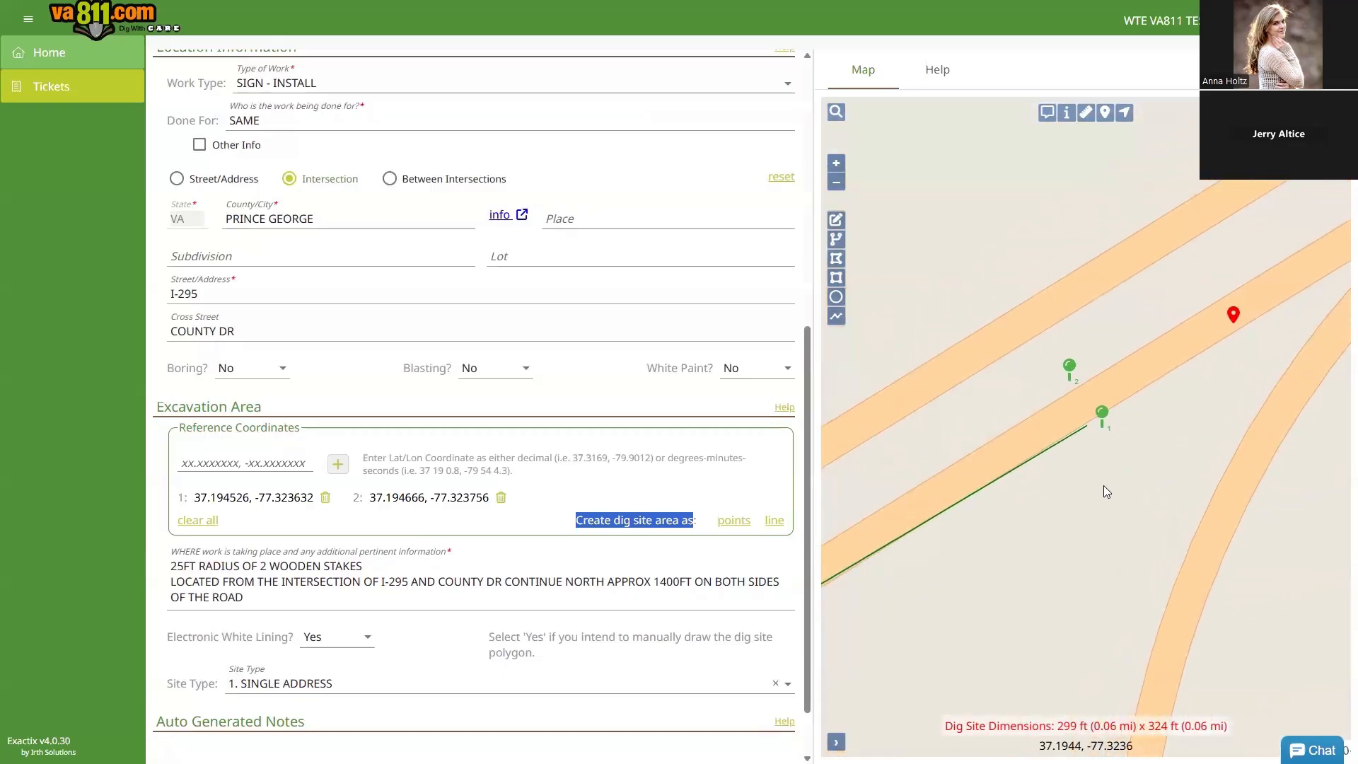
click(732, 527)
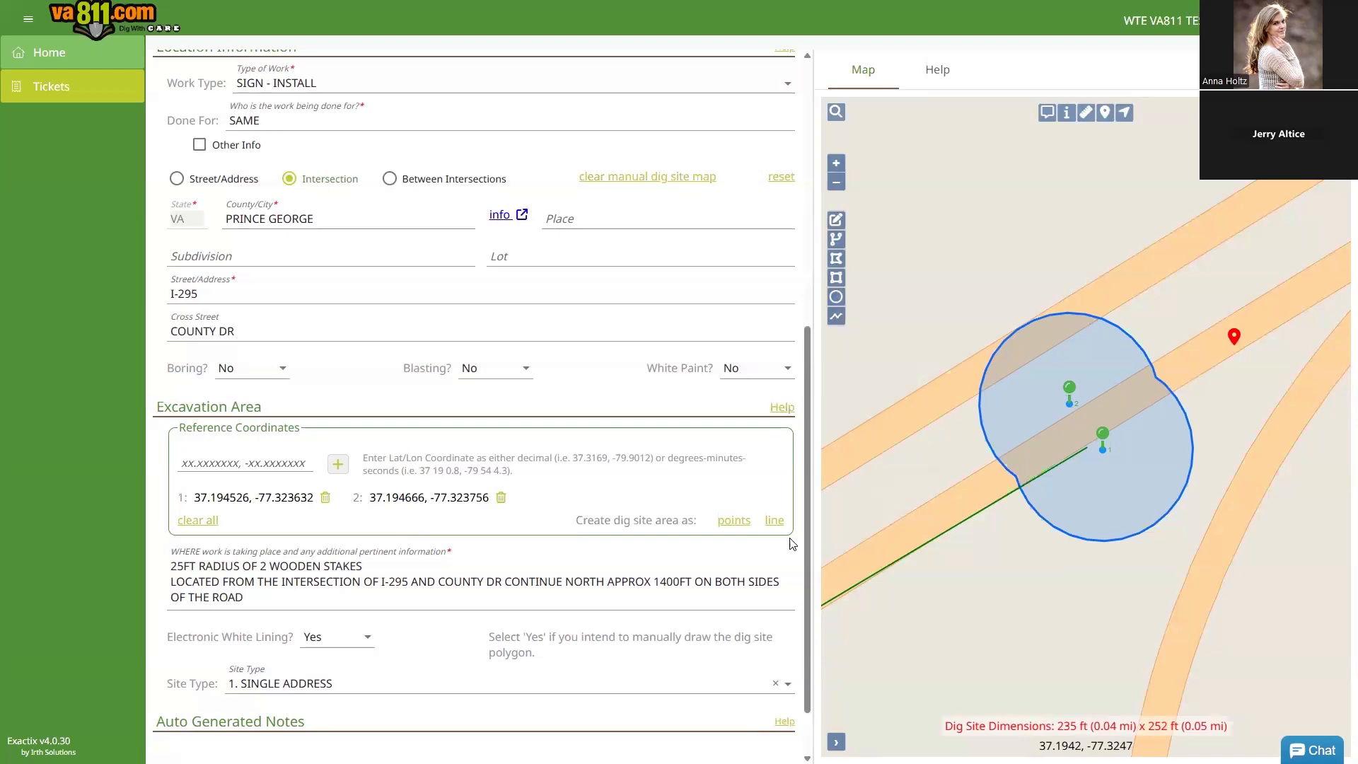
Step: Make the dig site a line between the two coordinate pins, then begin a manual polygon
click(775, 521)
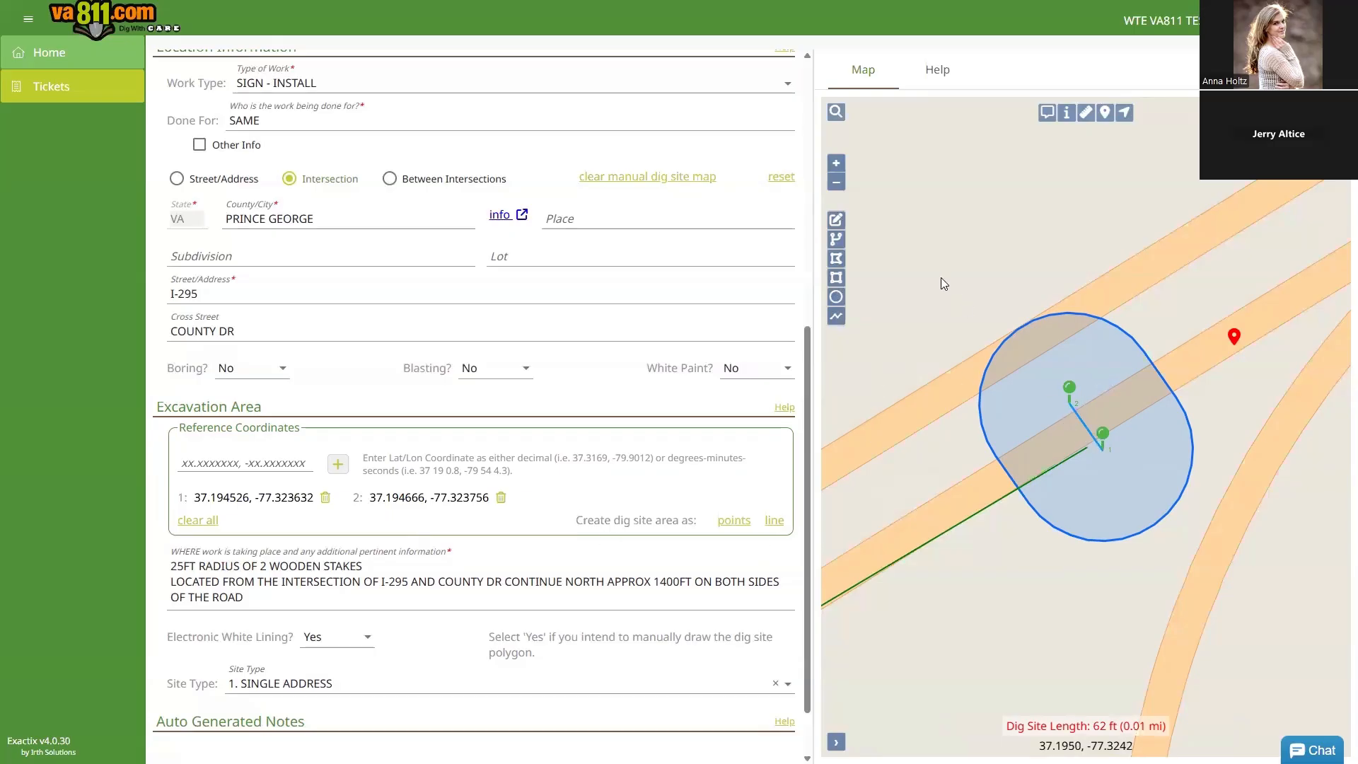
click(836, 258)
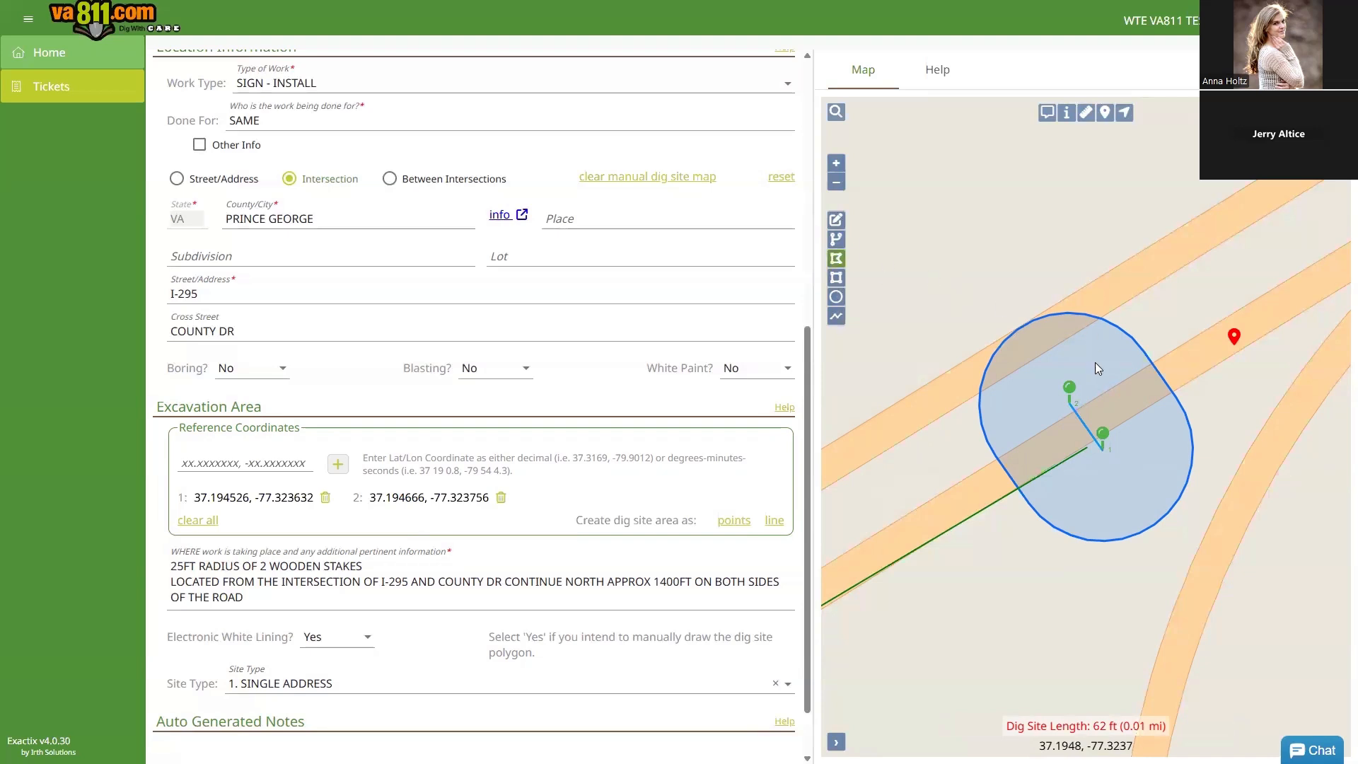
Step: Draw a five-corner polygon around both markers and save it as the 103 ft x 108 ft dig site
click(1067, 400)
click(1100, 390)
click(1142, 416)
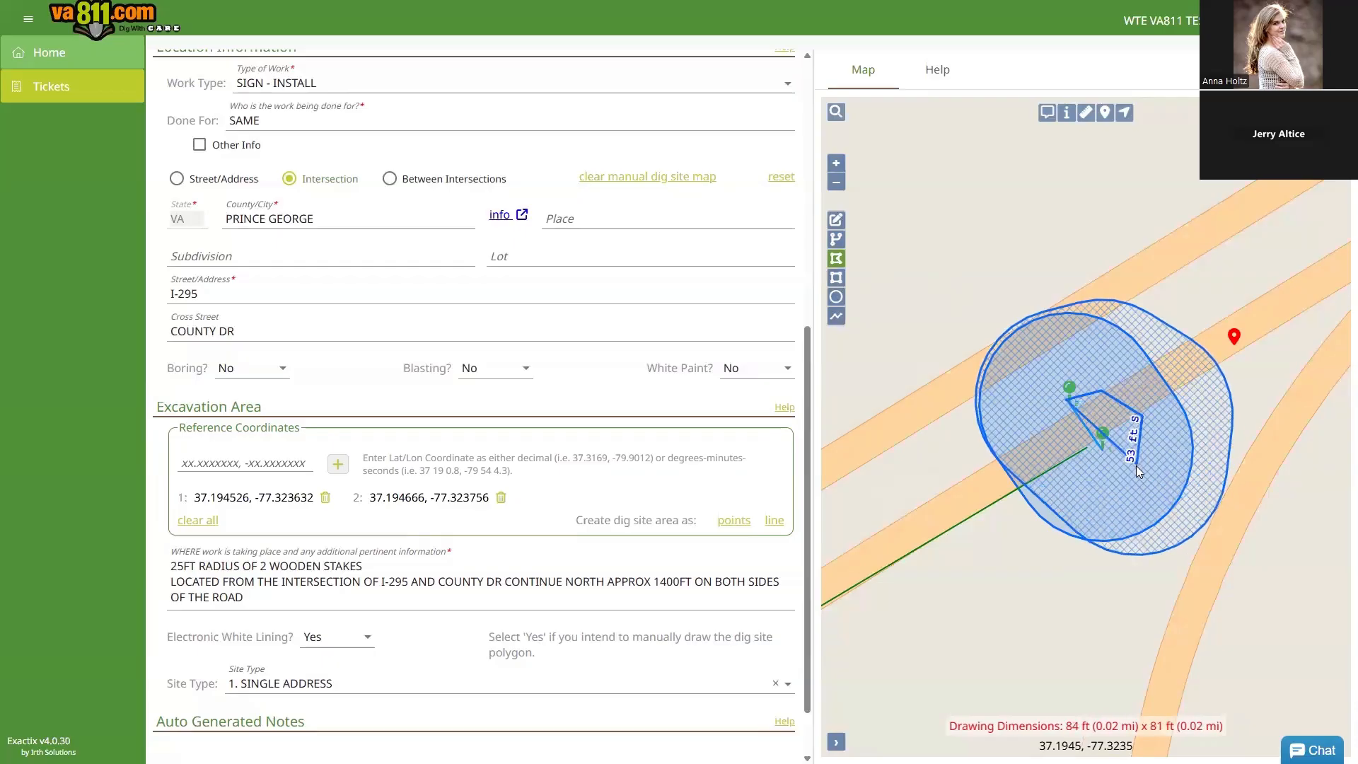
click(1135, 470)
click(1083, 488)
double_click(1050, 424)
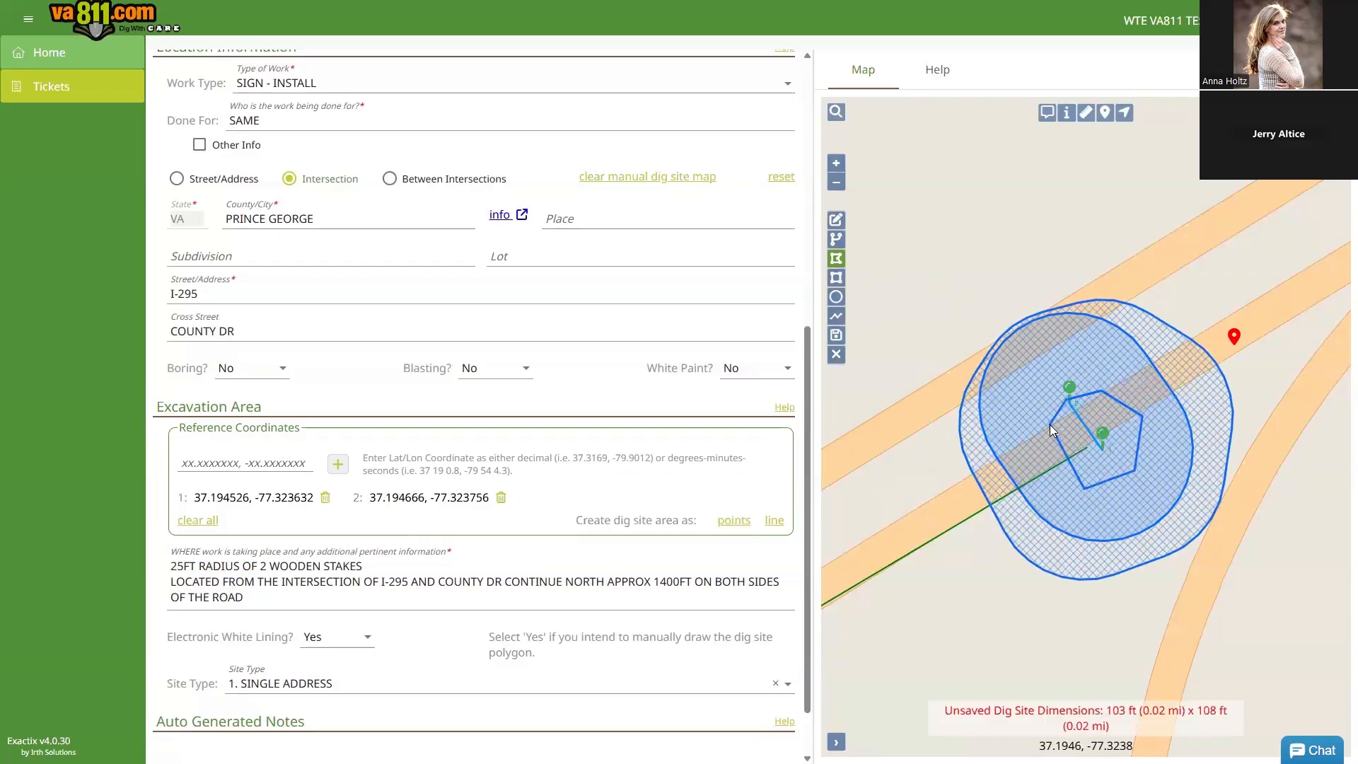
click(835, 337)
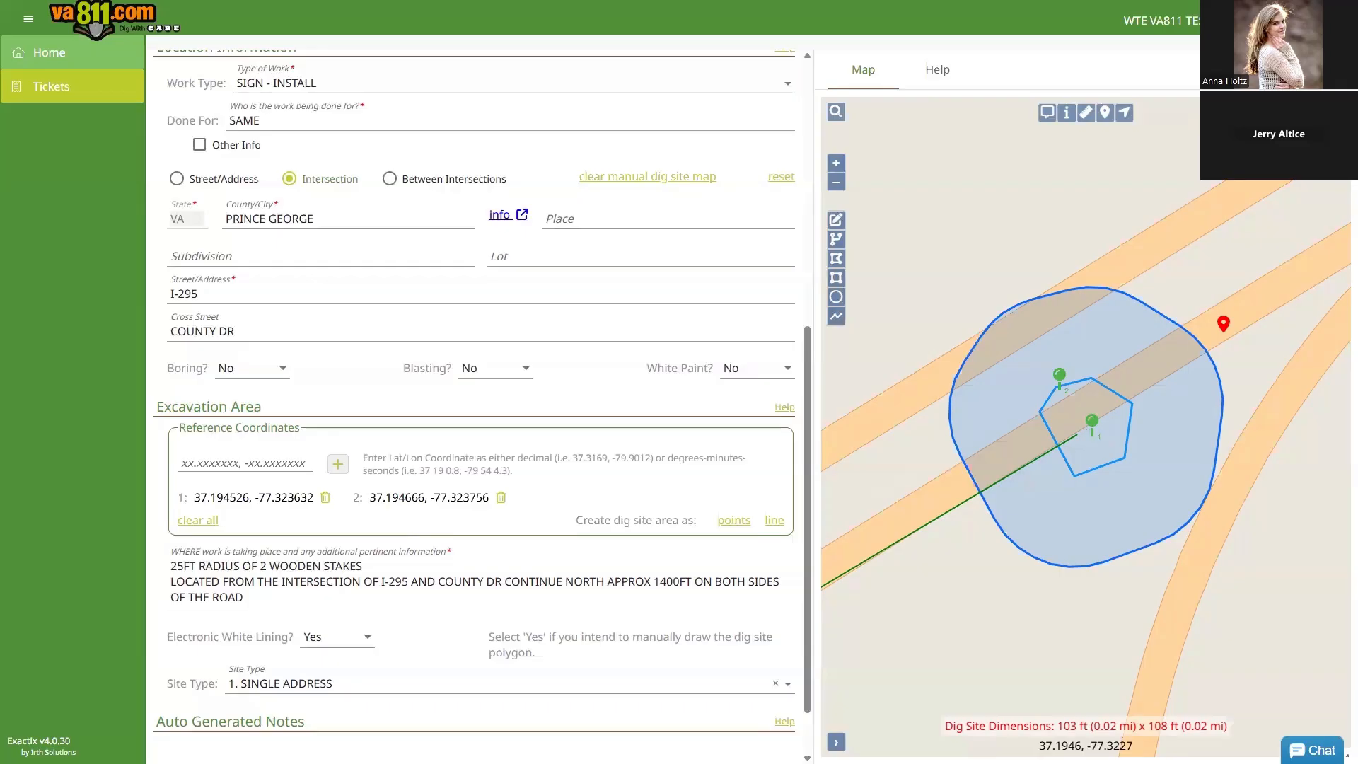
scroll(364, 280, up, 2)
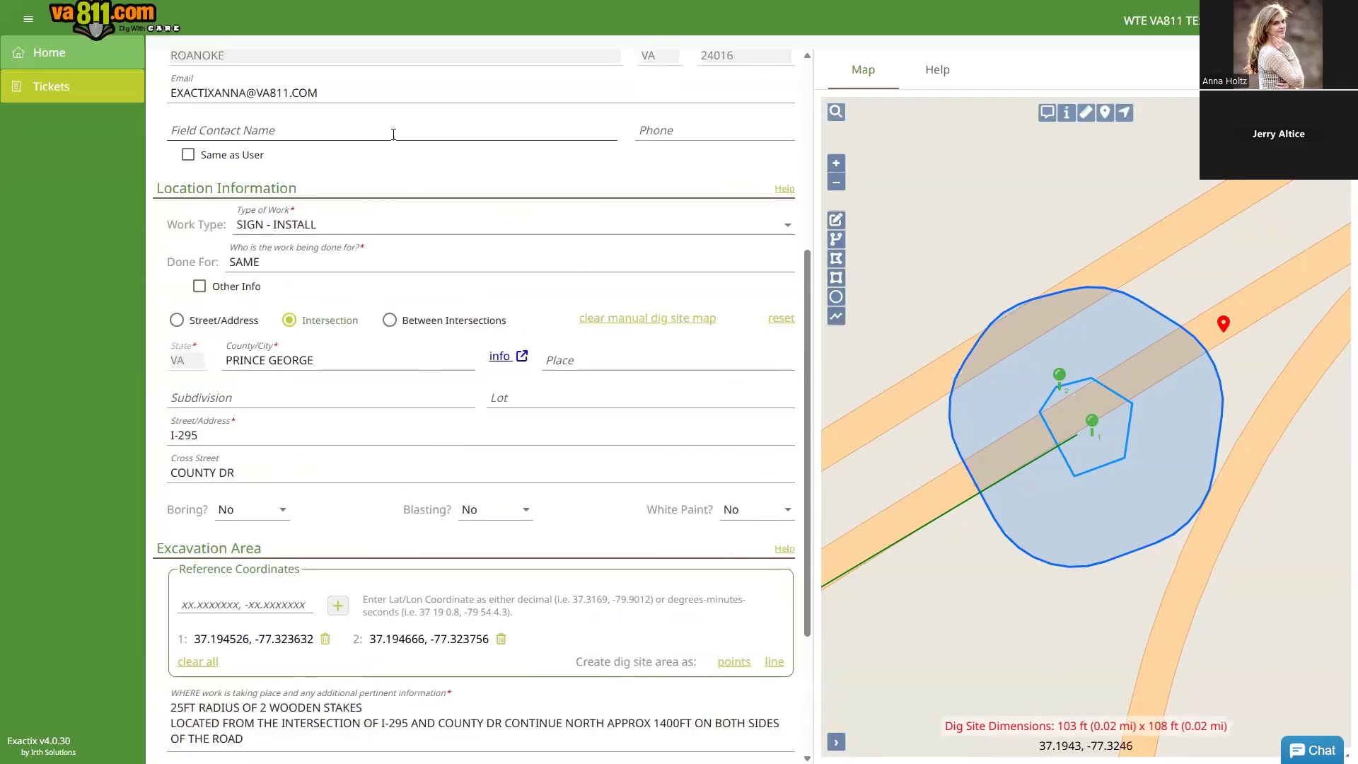
Step: Leave Work Type unchanged, set County/City to CHESTERFIELD, and choose the Street/Address location type
click(327, 225)
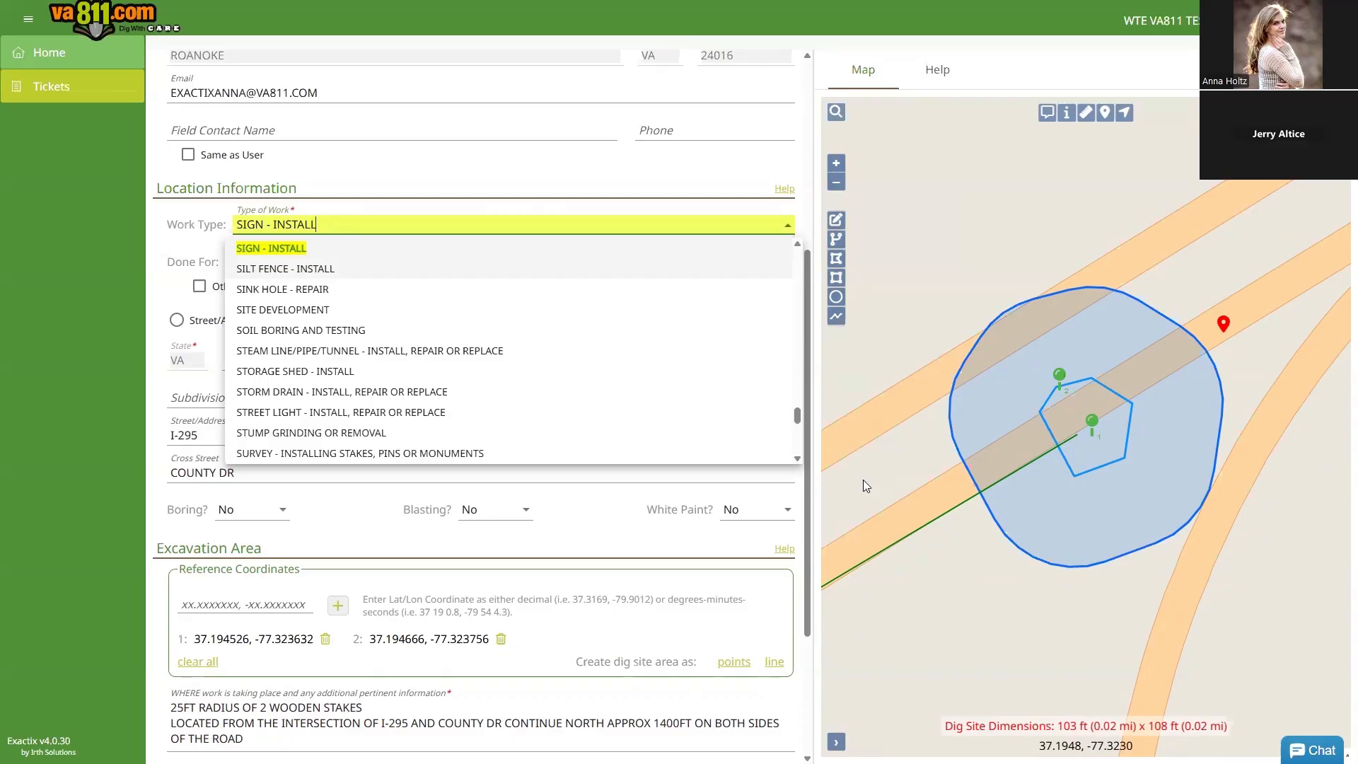
click(375, 230)
click(331, 362)
key(ctrl+a)
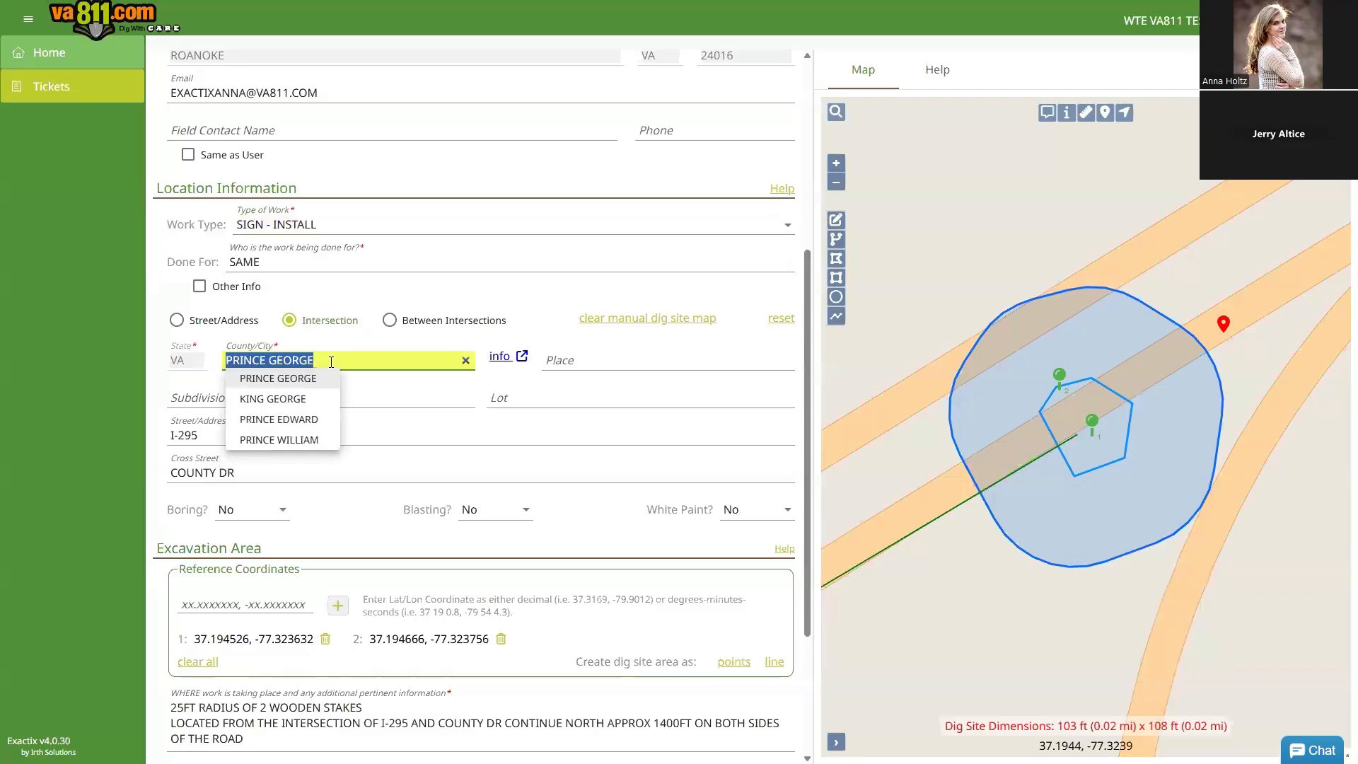
text(CHESTERFIELD)
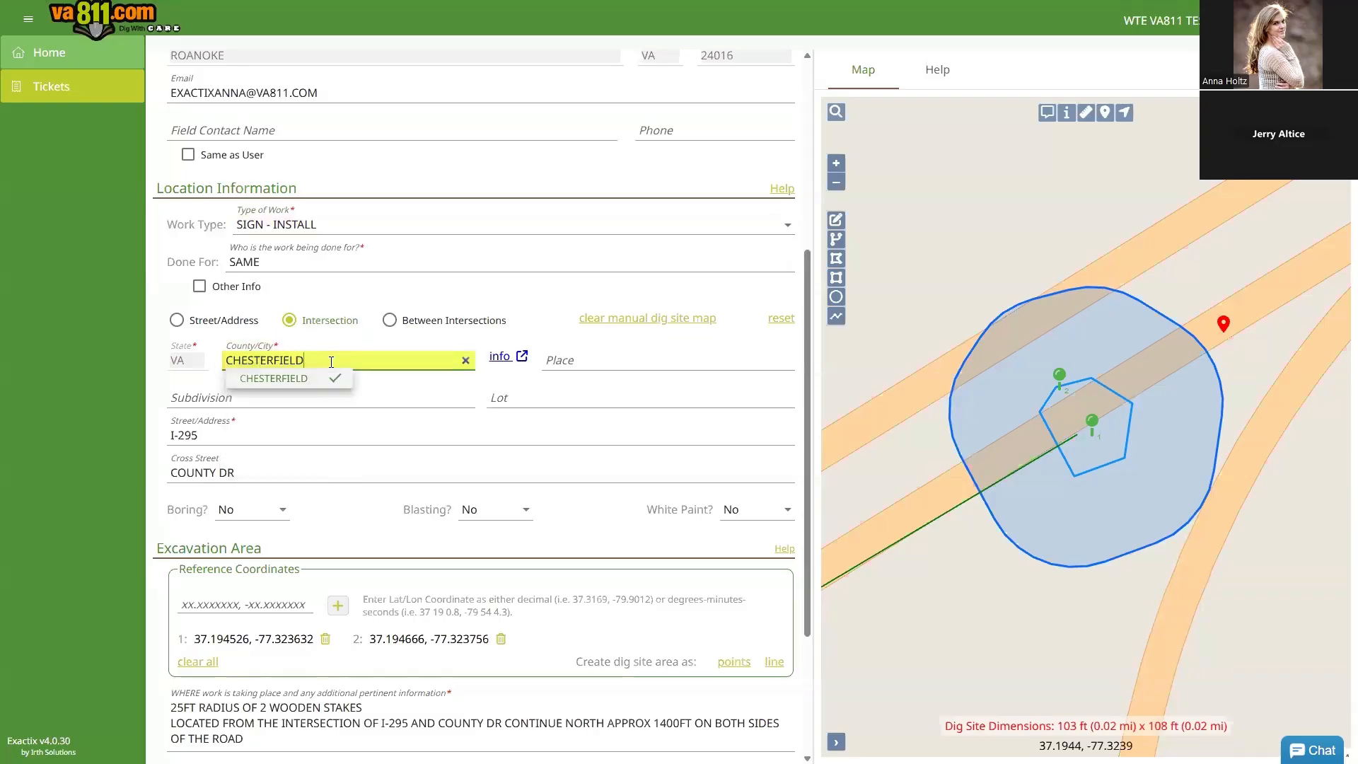
key(Return)
click(177, 322)
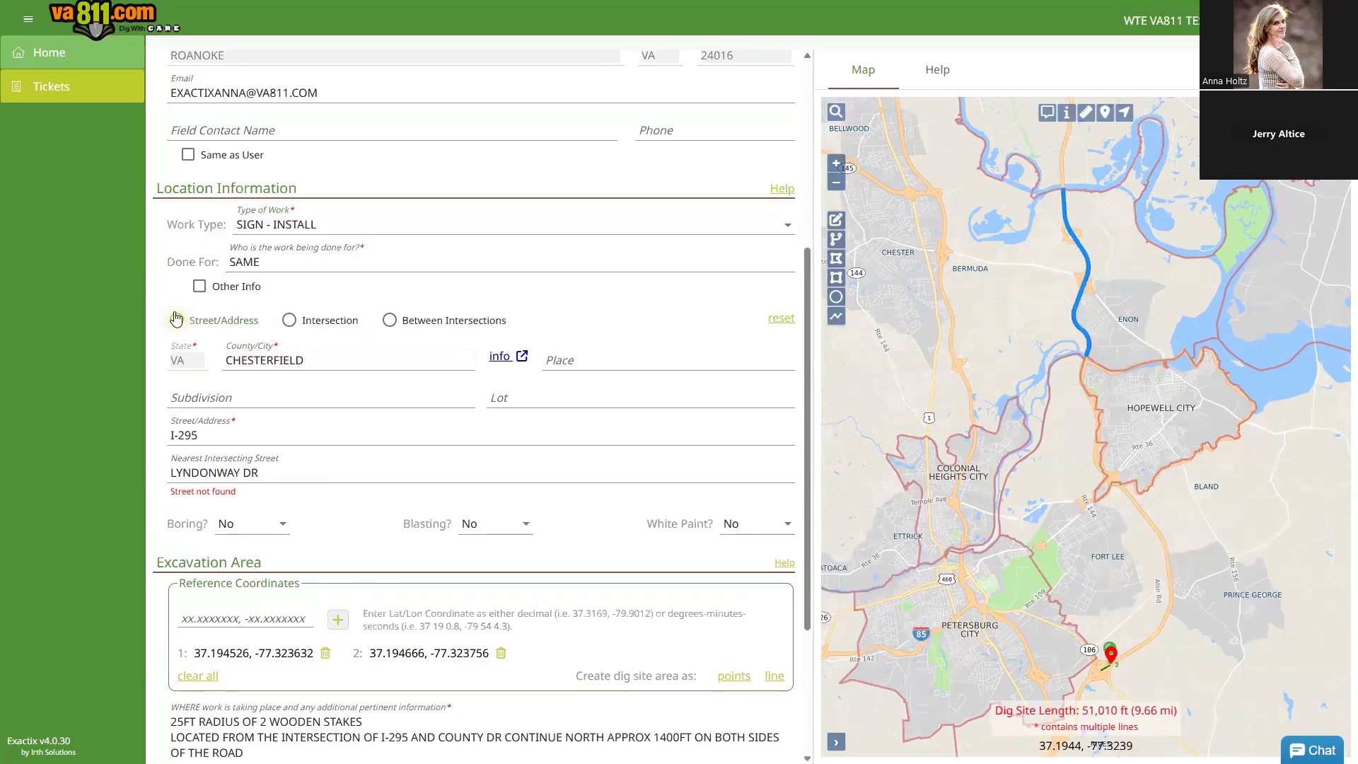
click(210, 437)
Step: Replace I-295 with BUCK RUBY TER as the street address and open the county's info map page
key(ctrl+a)
key(BackSpace)
text(BUCK)
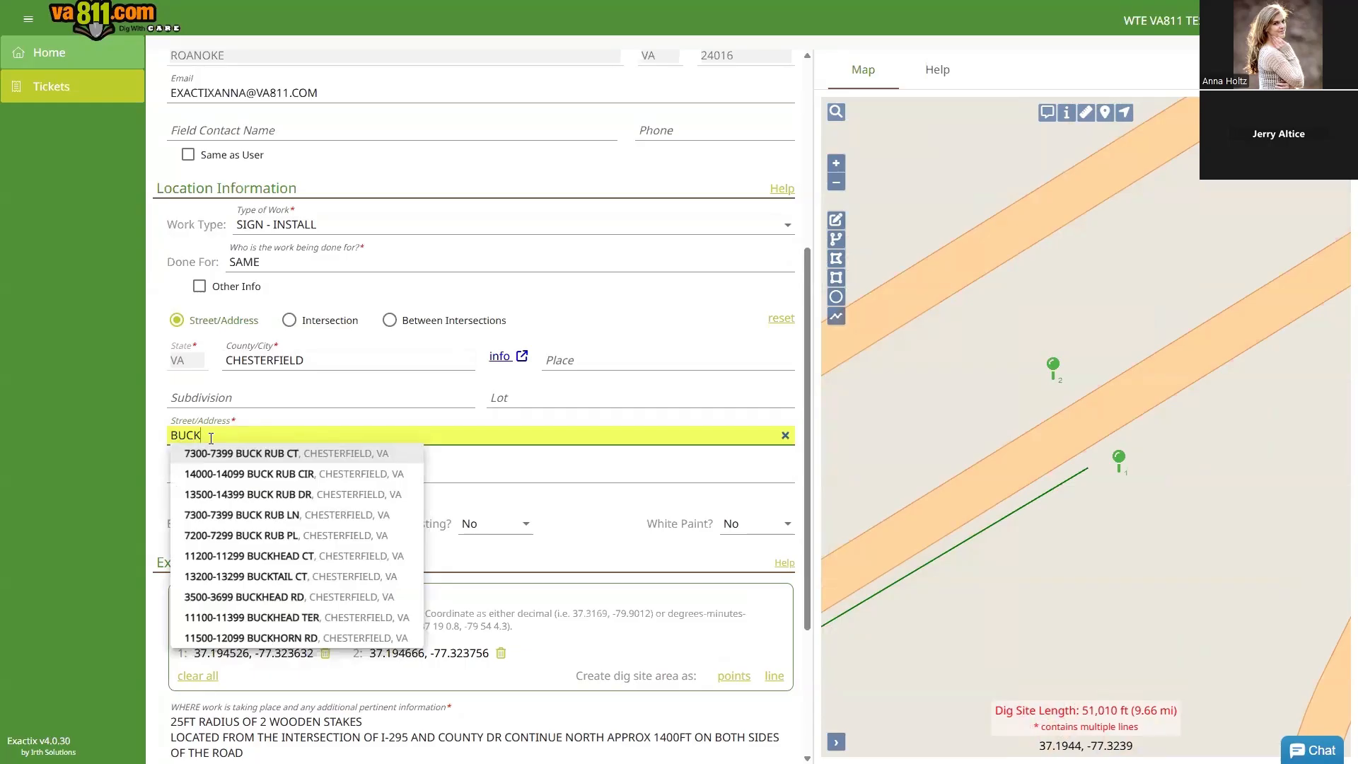
text(RUBY TER)
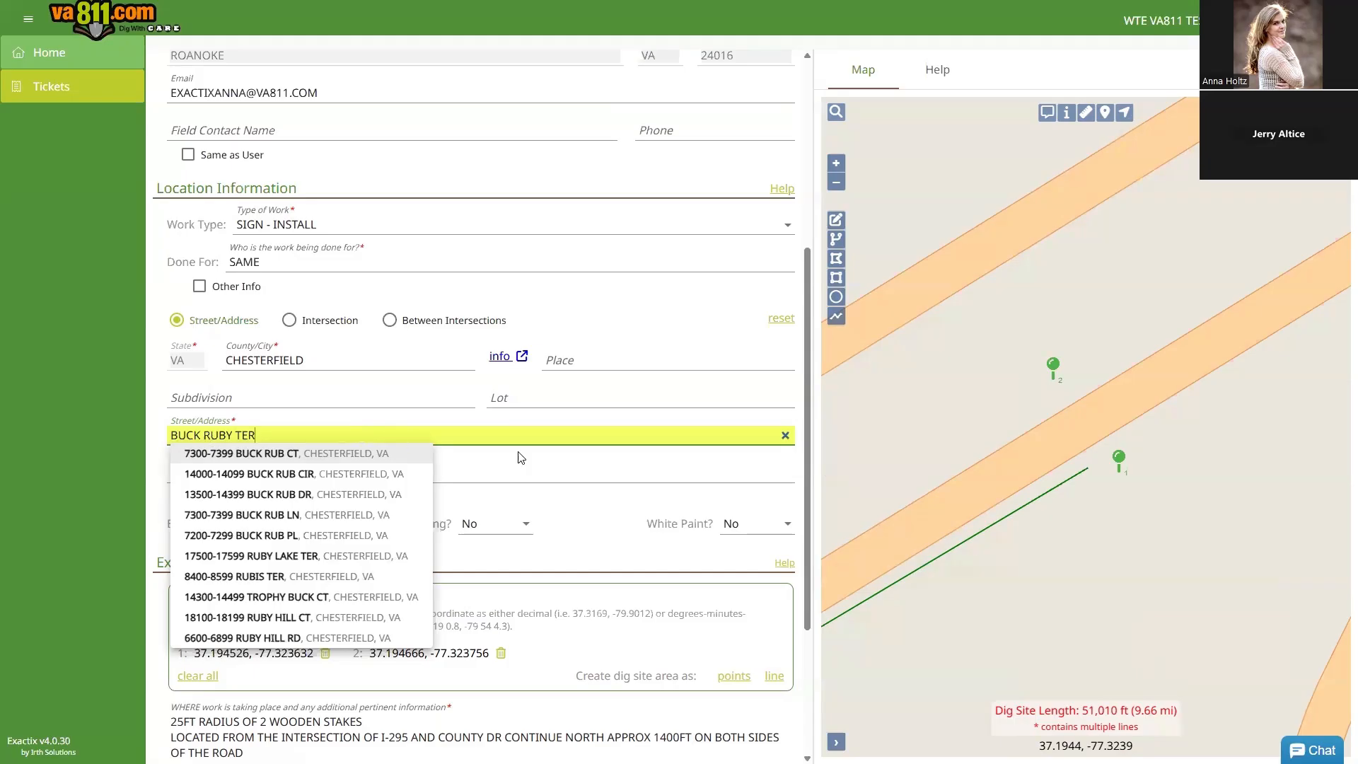
click(623, 464)
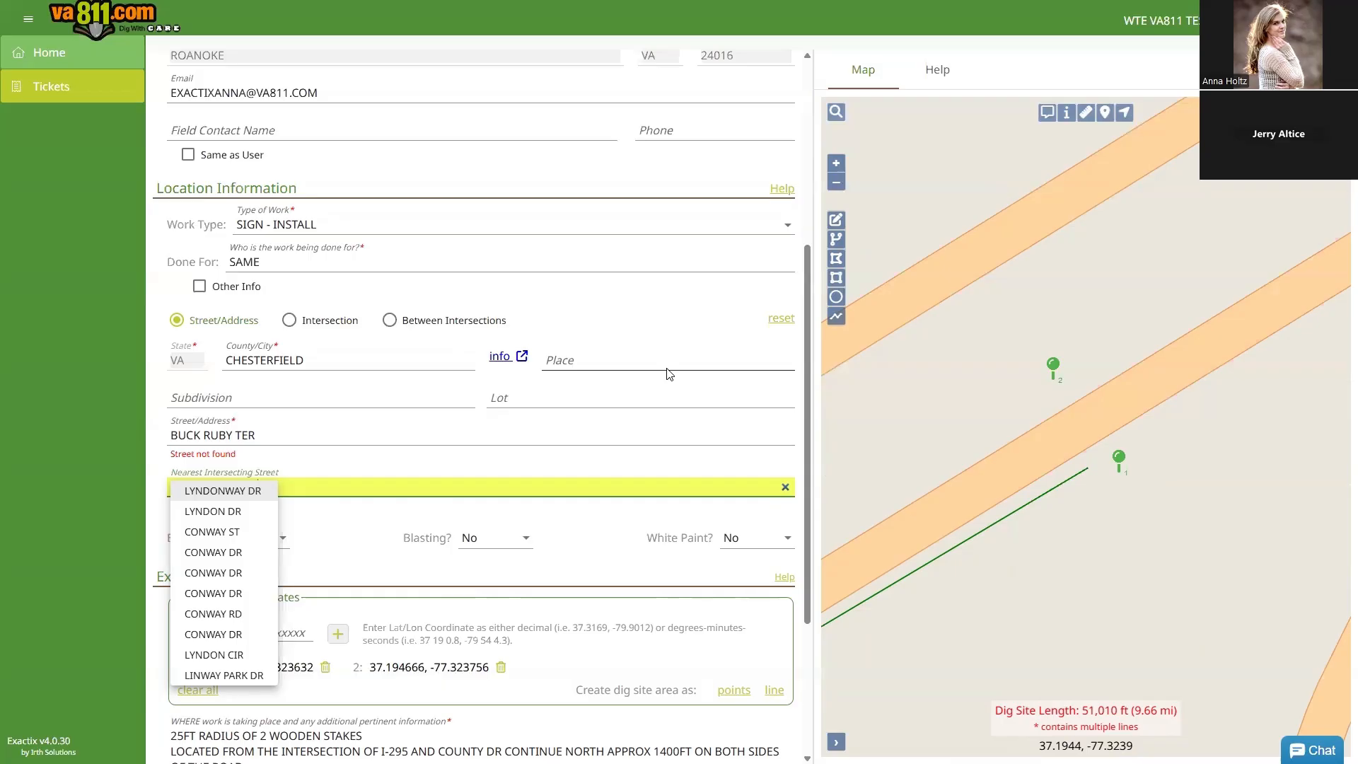
click(500, 358)
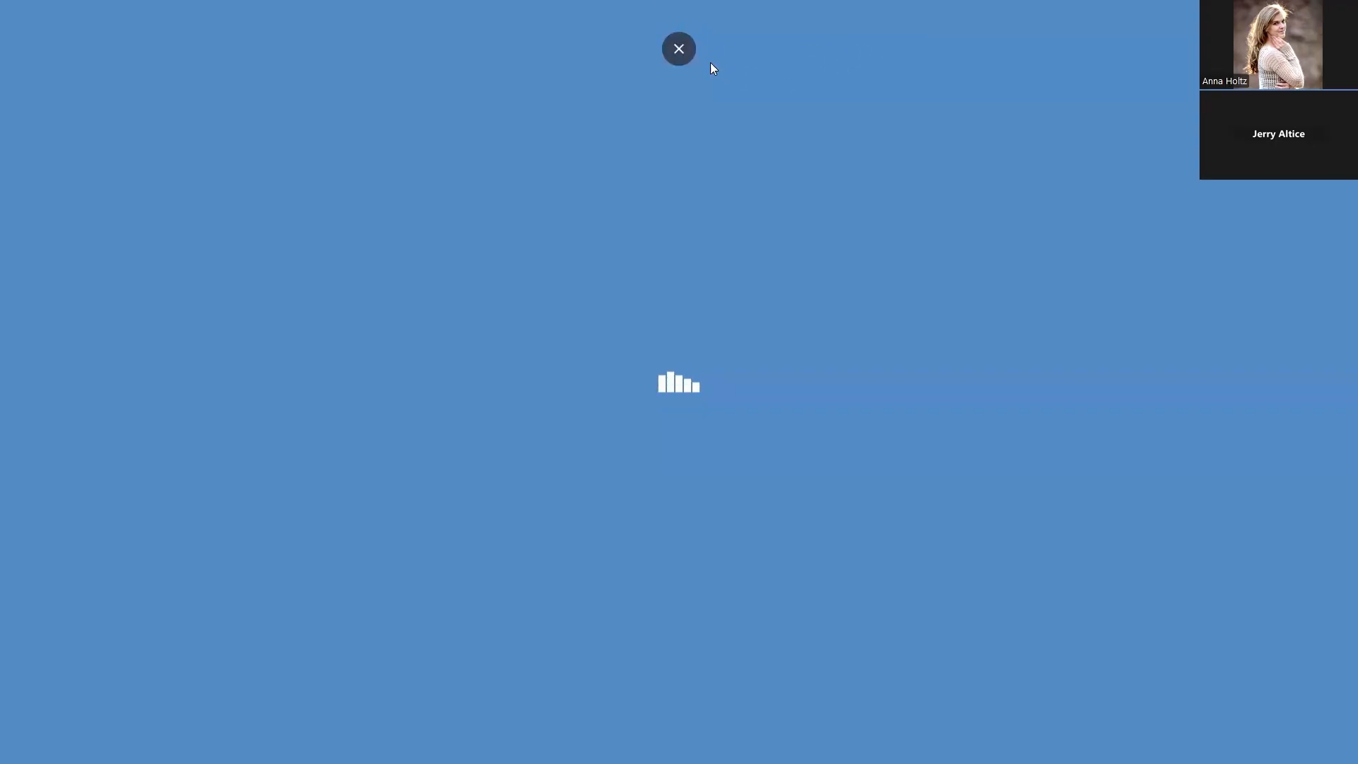
Step: Close the ArcGIS county map page and put the browser back in full screen
click(679, 49)
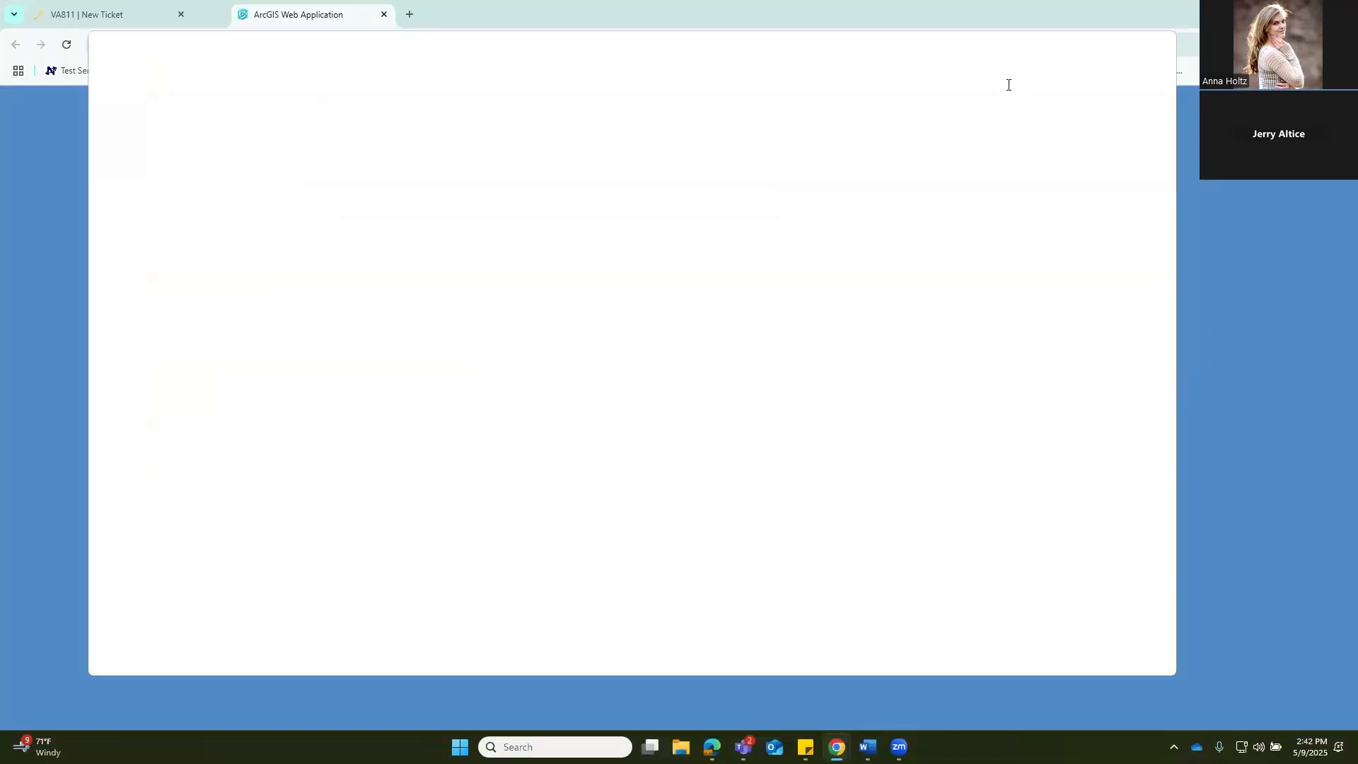
key(ctrl+w)
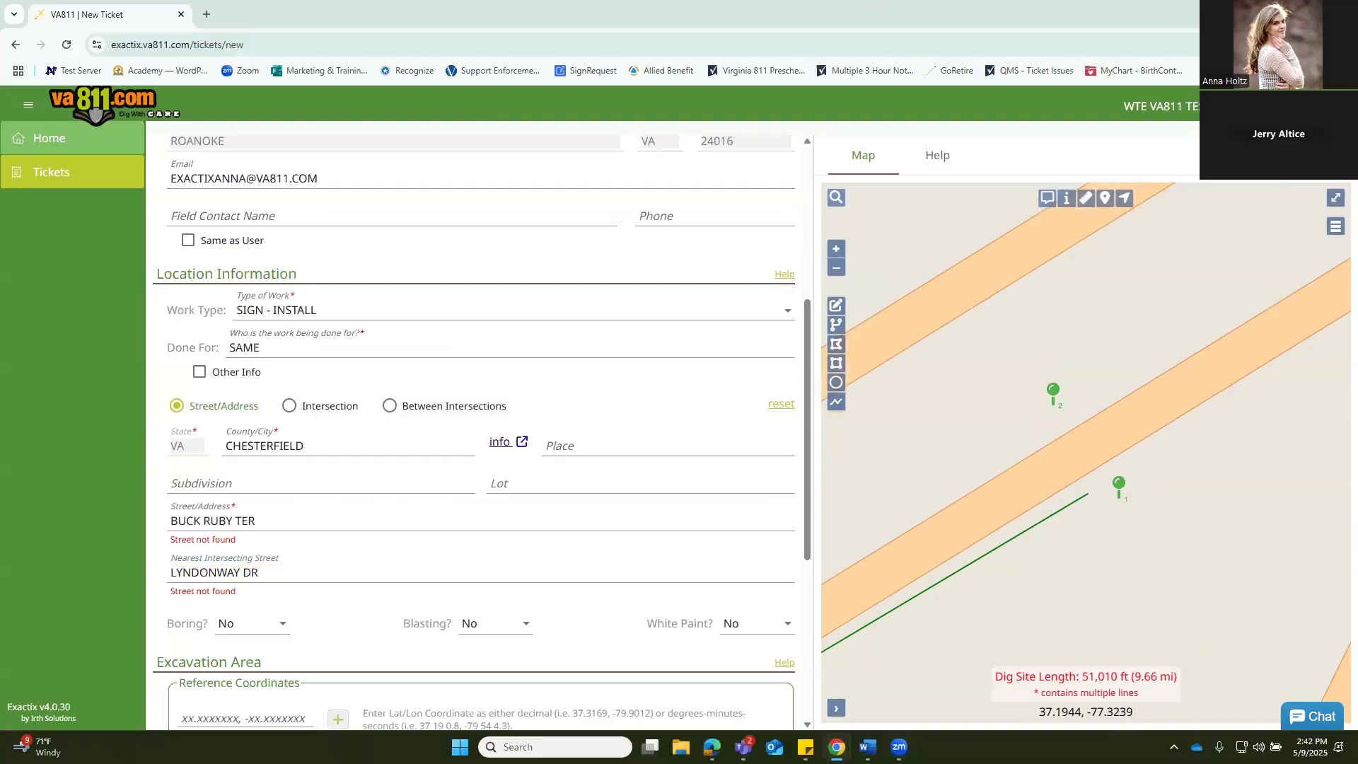
click(1344, 44)
click(1337, 319)
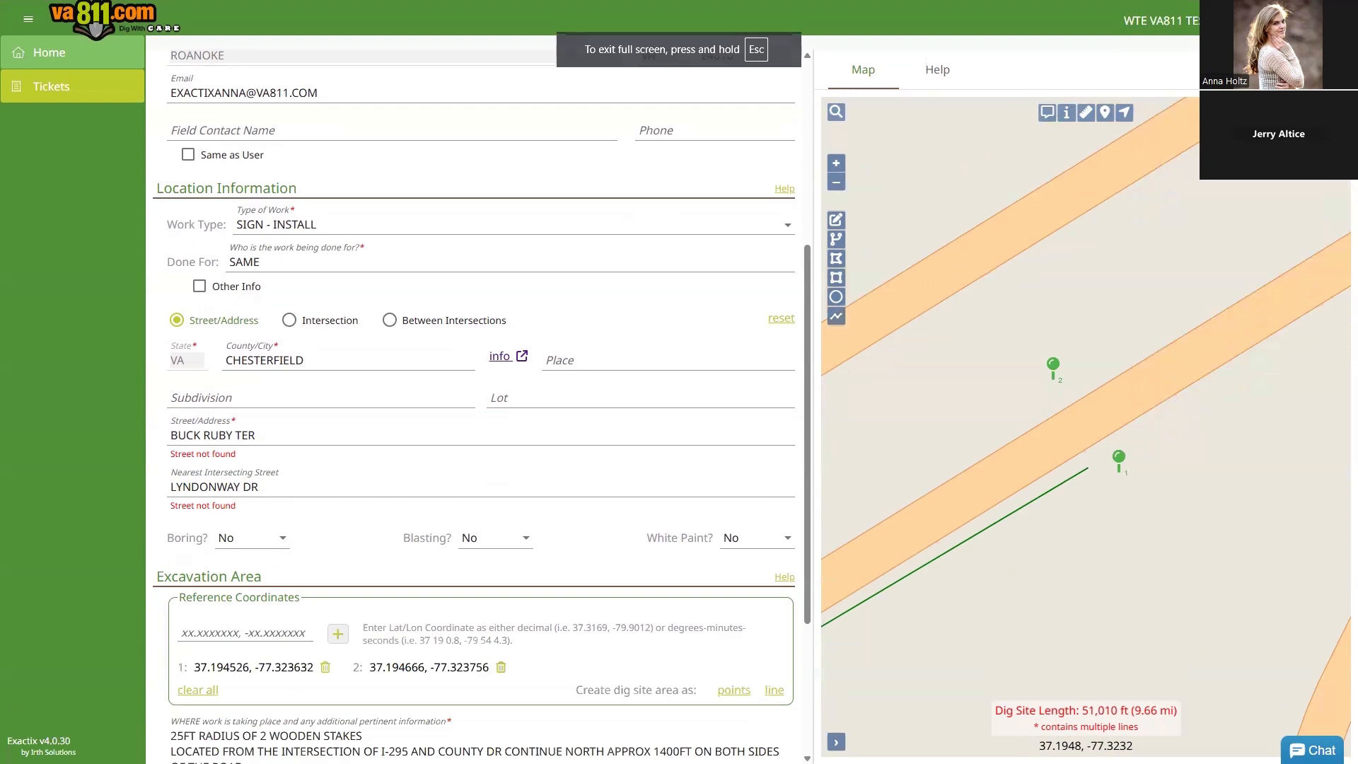
Step: Re-confirm BUCK RUBY TER and tab past the nearest intersecting street field
click(271, 434)
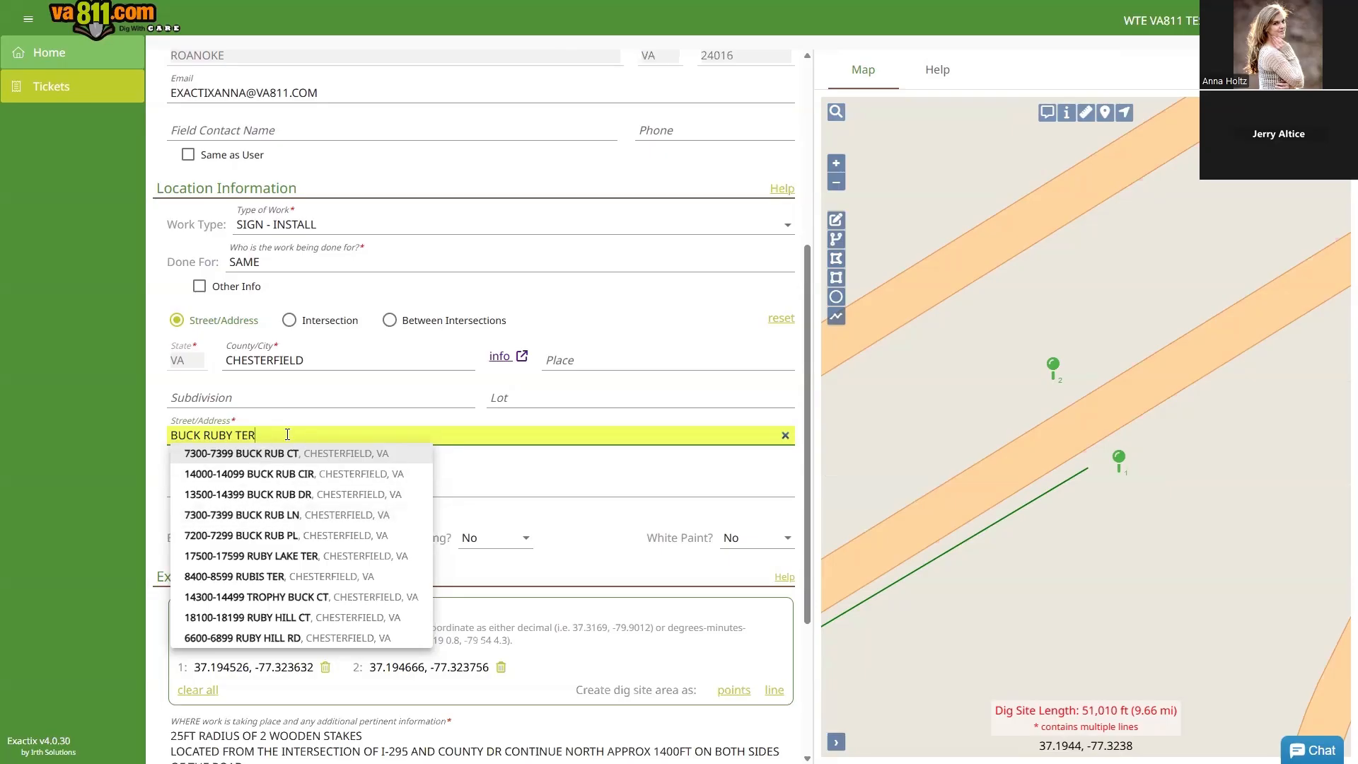
key(Tab)
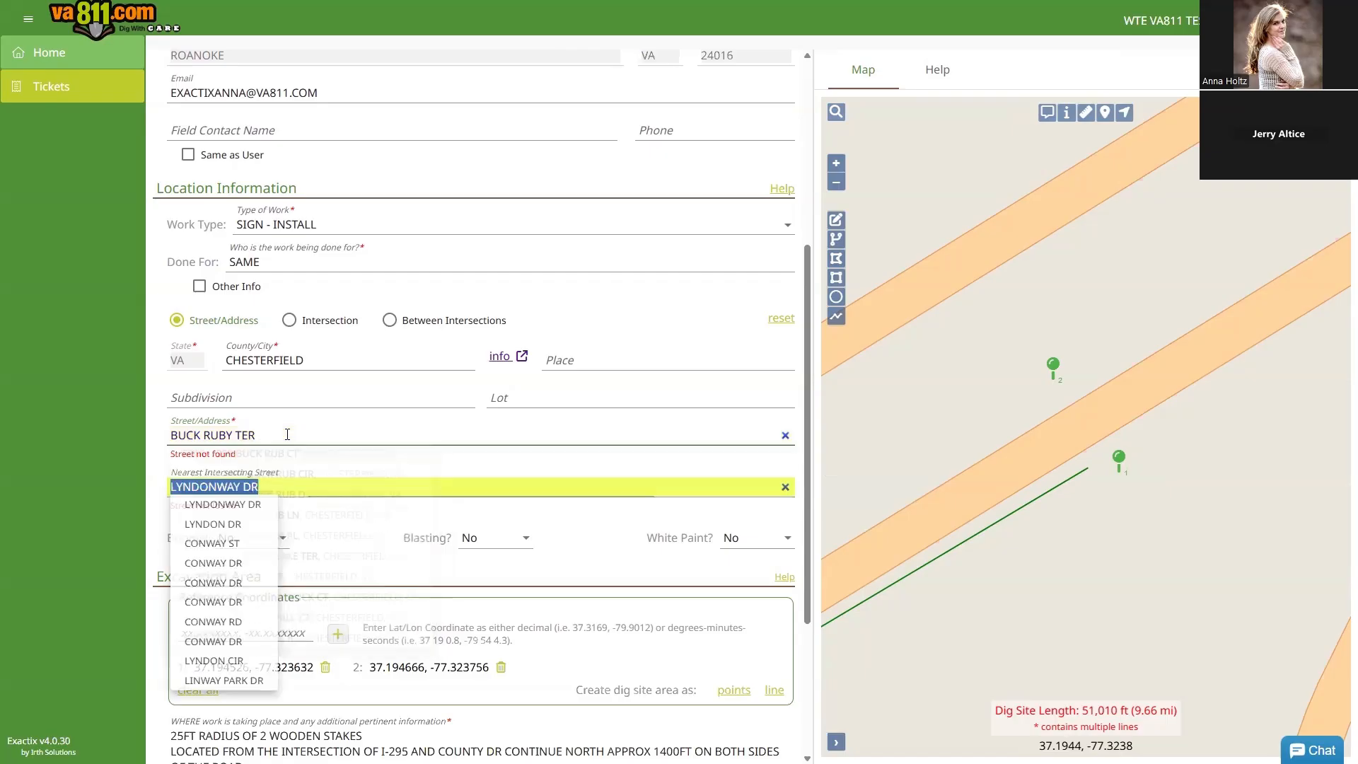
key(Tab)
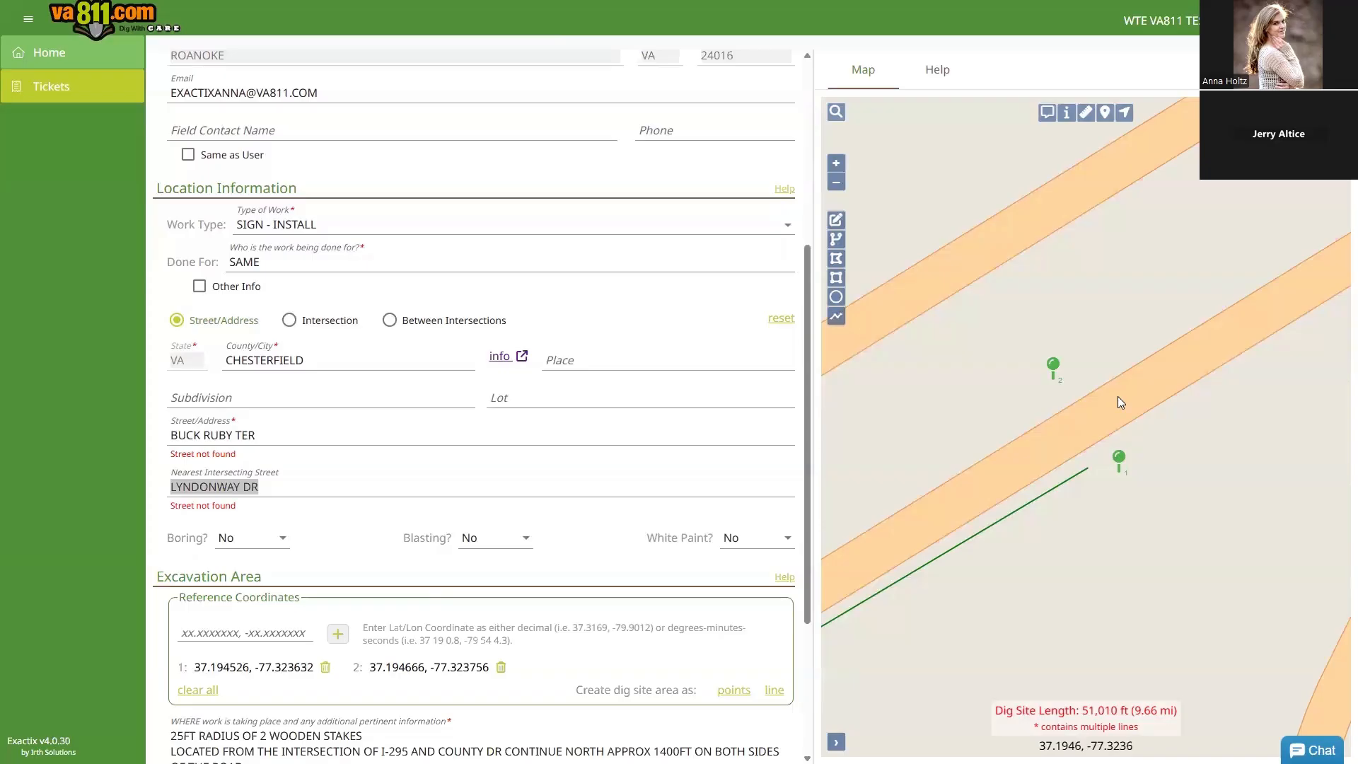
Step: Correct the street address spelling to BUCKRUDY TER
click(225, 435)
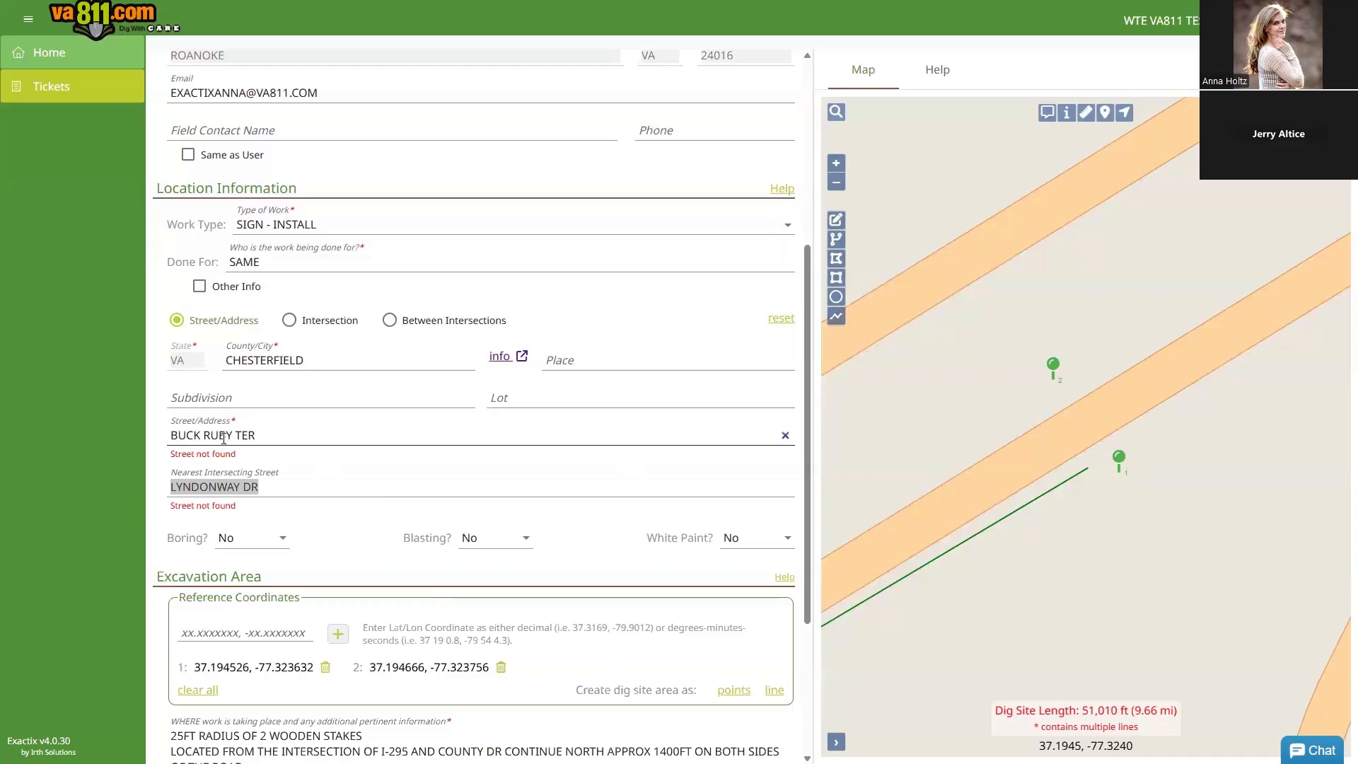
key(BackSpace)
text(D)
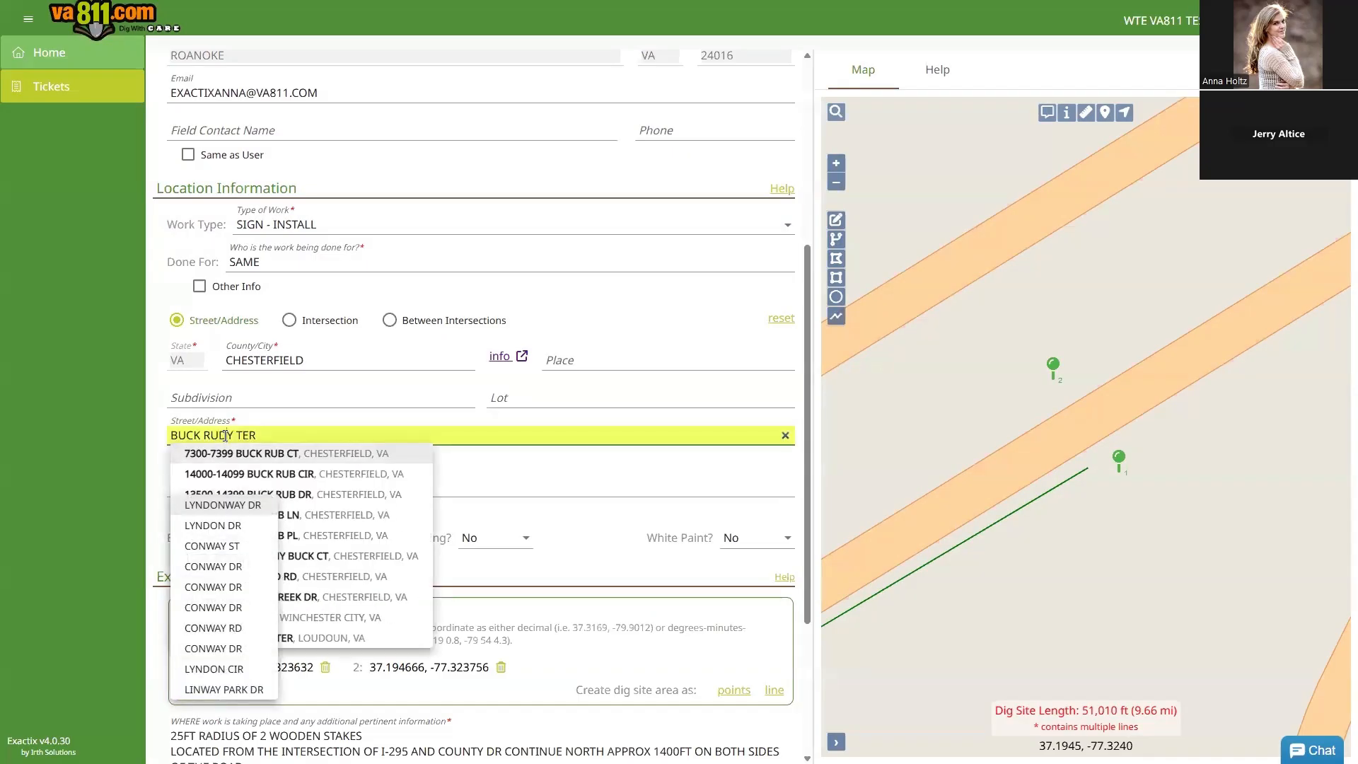
click(203, 439)
key(BackSpace)
key(Tab)
key(ctrl+c)
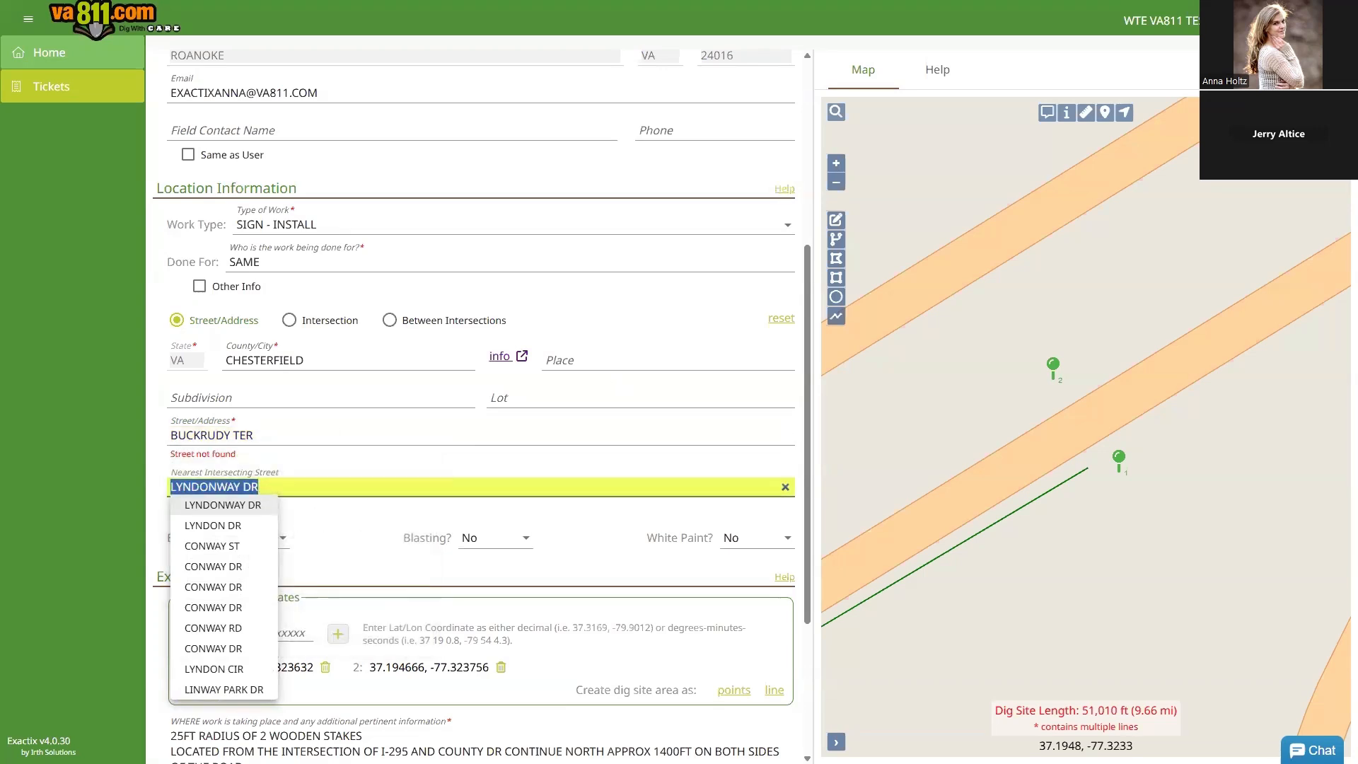
Step: Check the street in the Chesterfield parcel viewer, then paste it into the map's place search and clear it
key(alt+Tab)
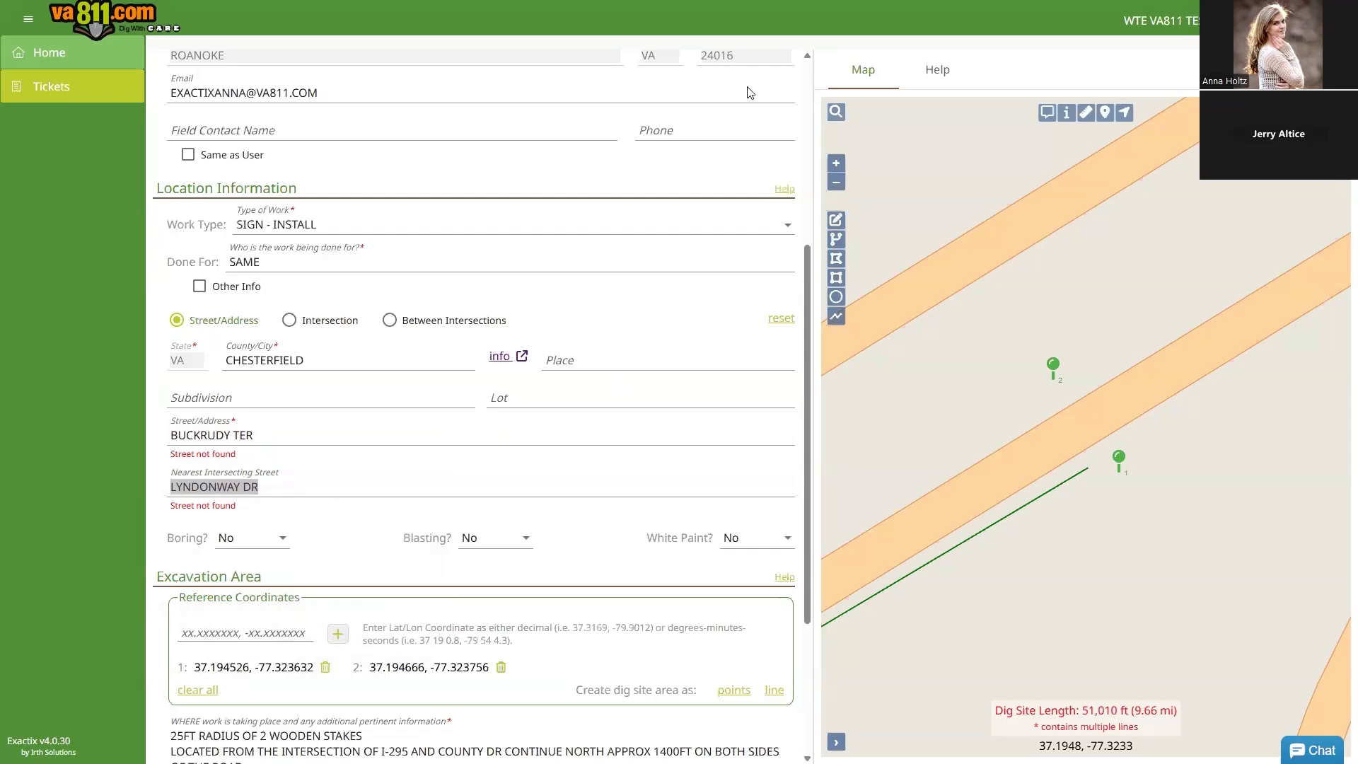
key(alt+Tab)
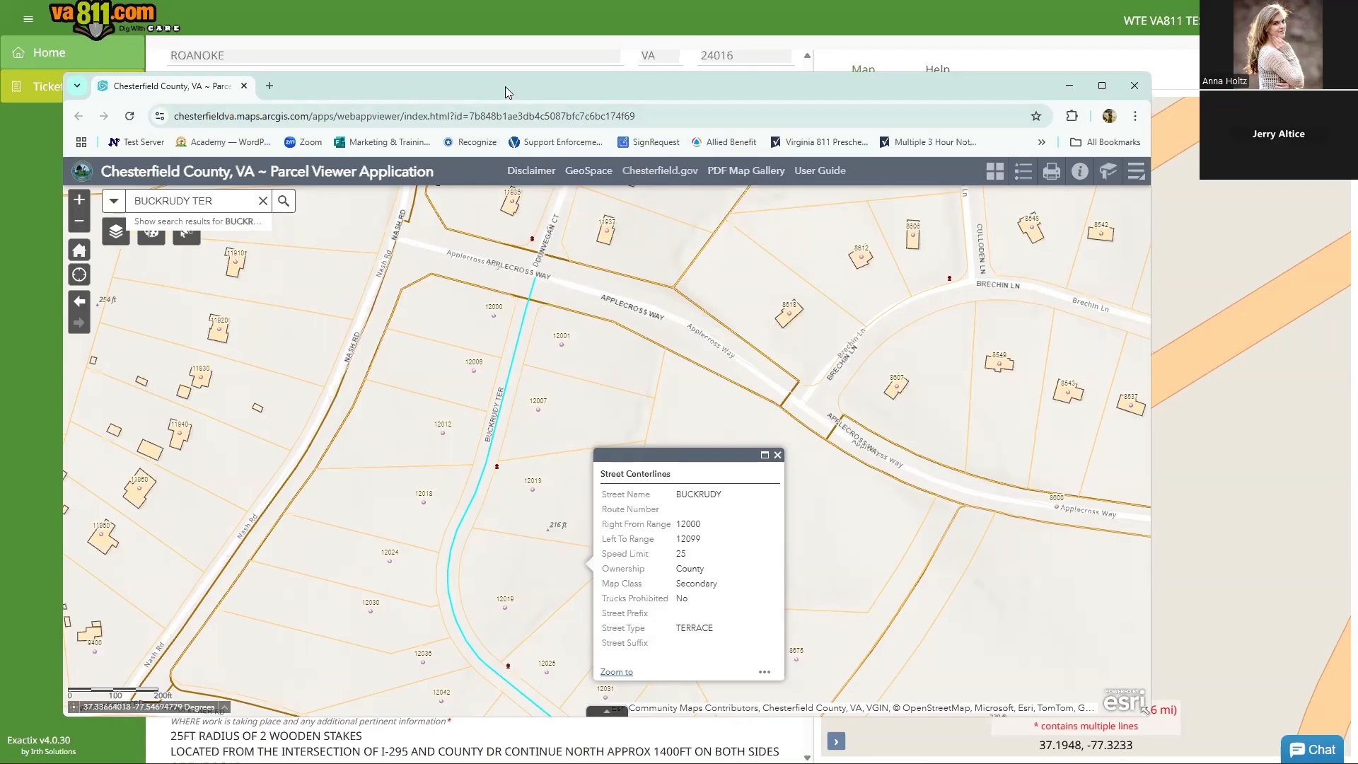
click(1070, 86)
click(835, 112)
key(ctrl+v)
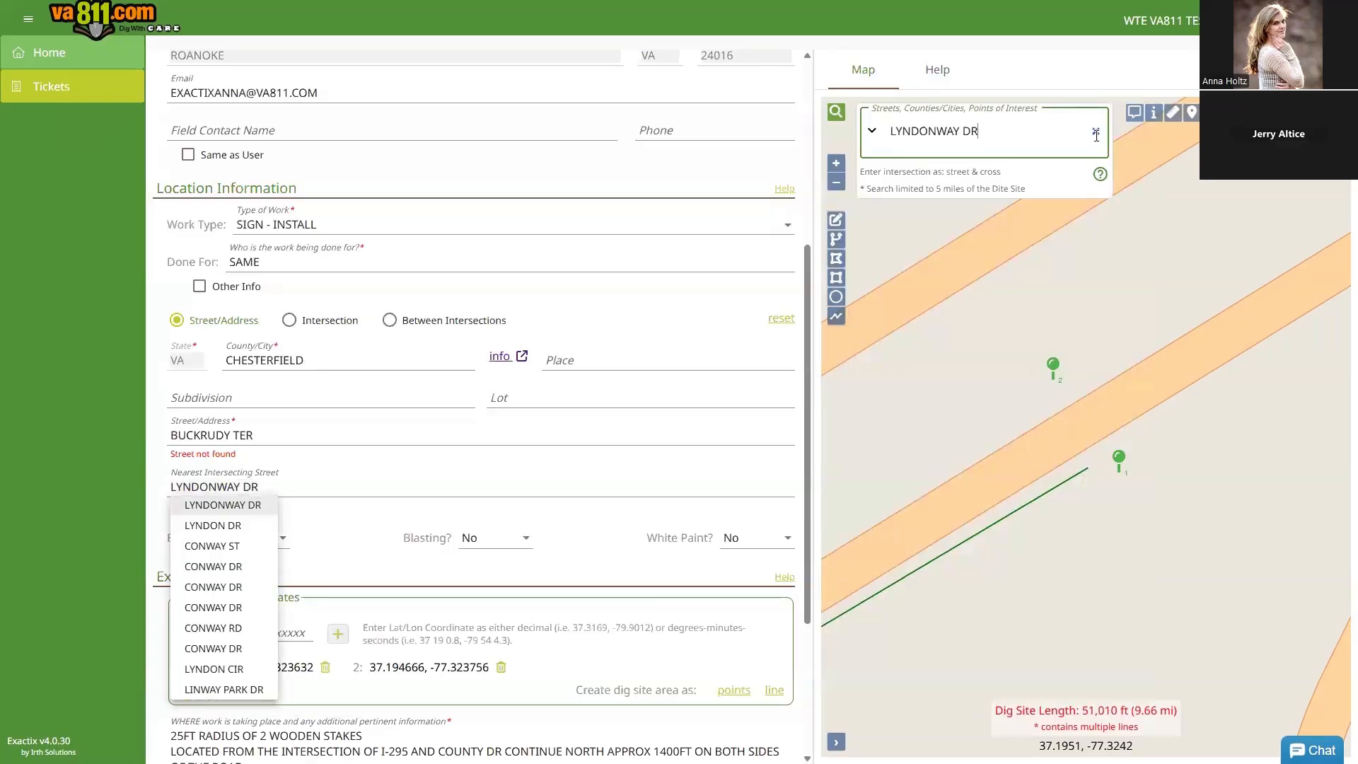
click(1096, 134)
Step: Search the map for 'nash rd' and then 'woodpecker'
text(nash rd)
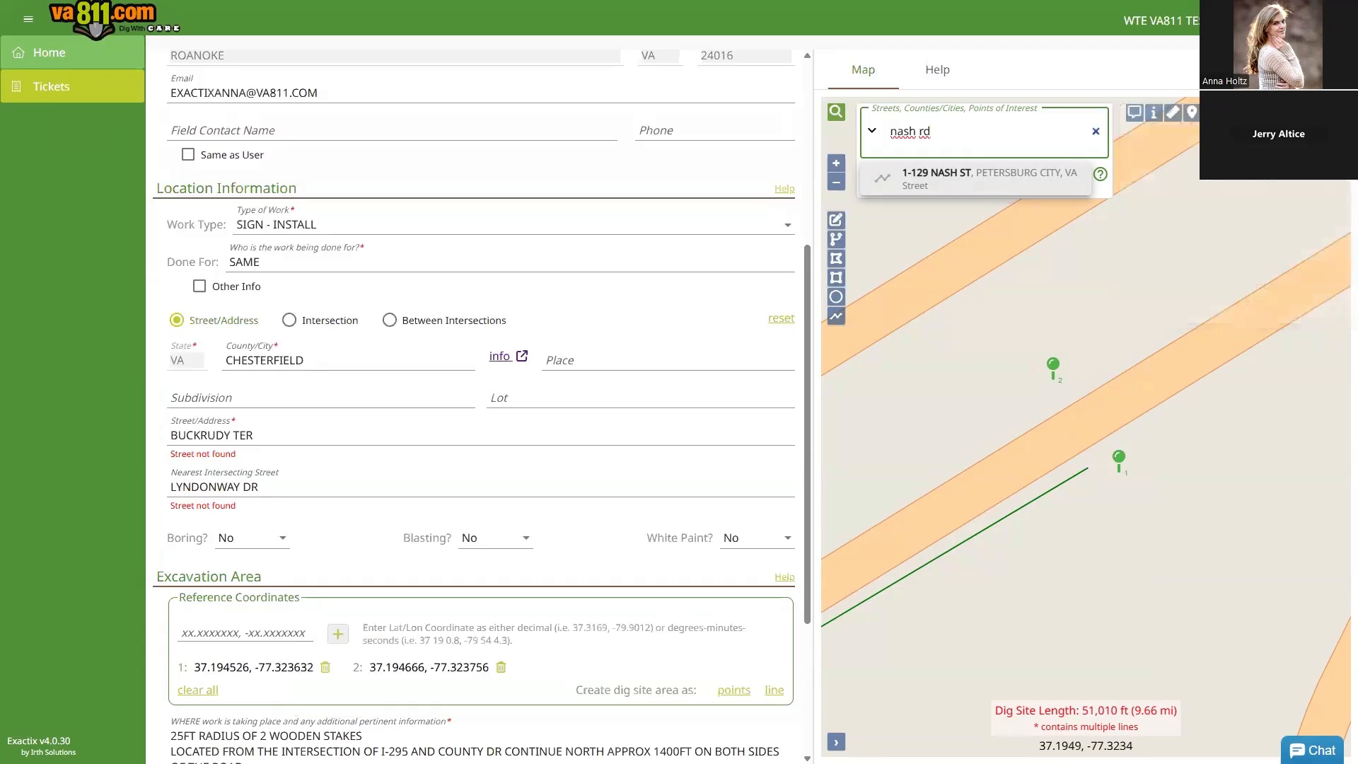
click(989, 178)
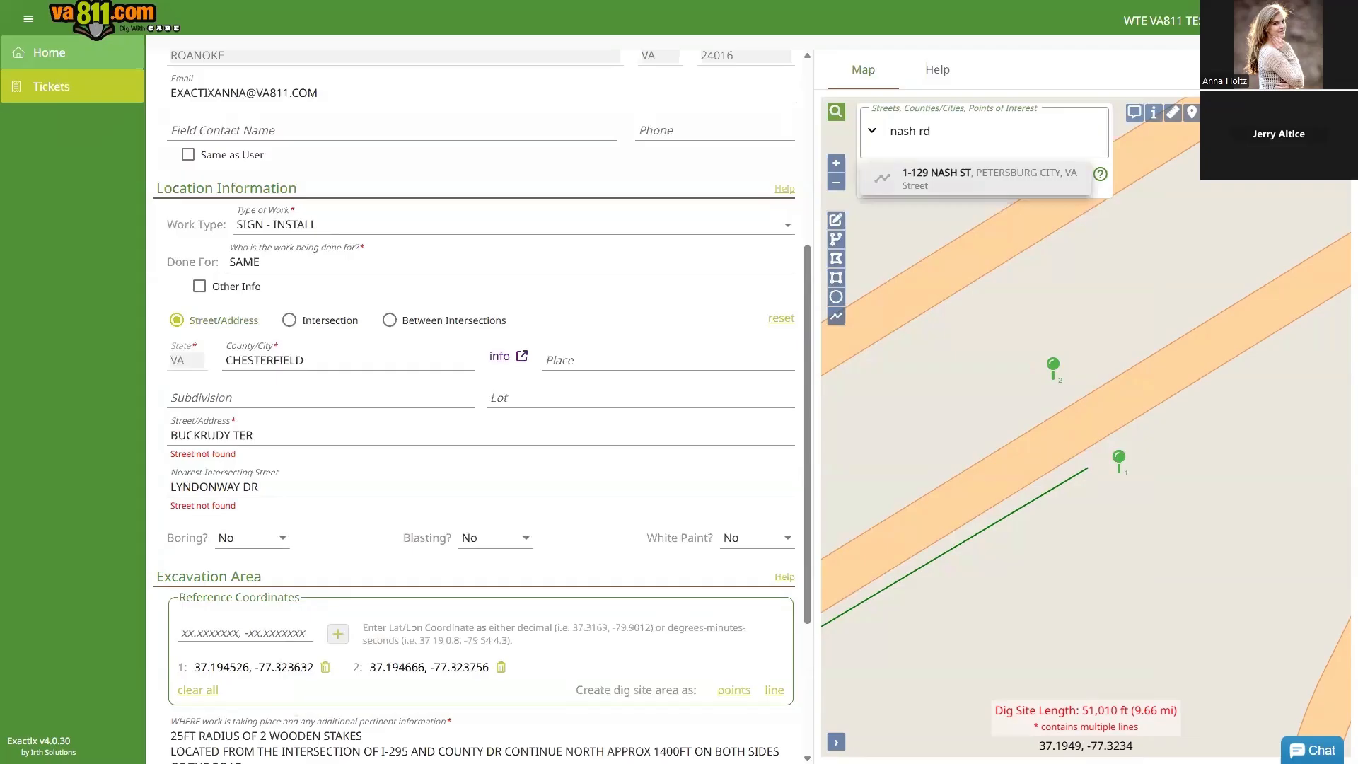
click(941, 131)
key(BackSpace)
key(BackSpace)
key(BackSpace)
key(BackSpace)
key(BackSpace)
key(BackSpace)
key(BackSpace)
text(woodpeck)
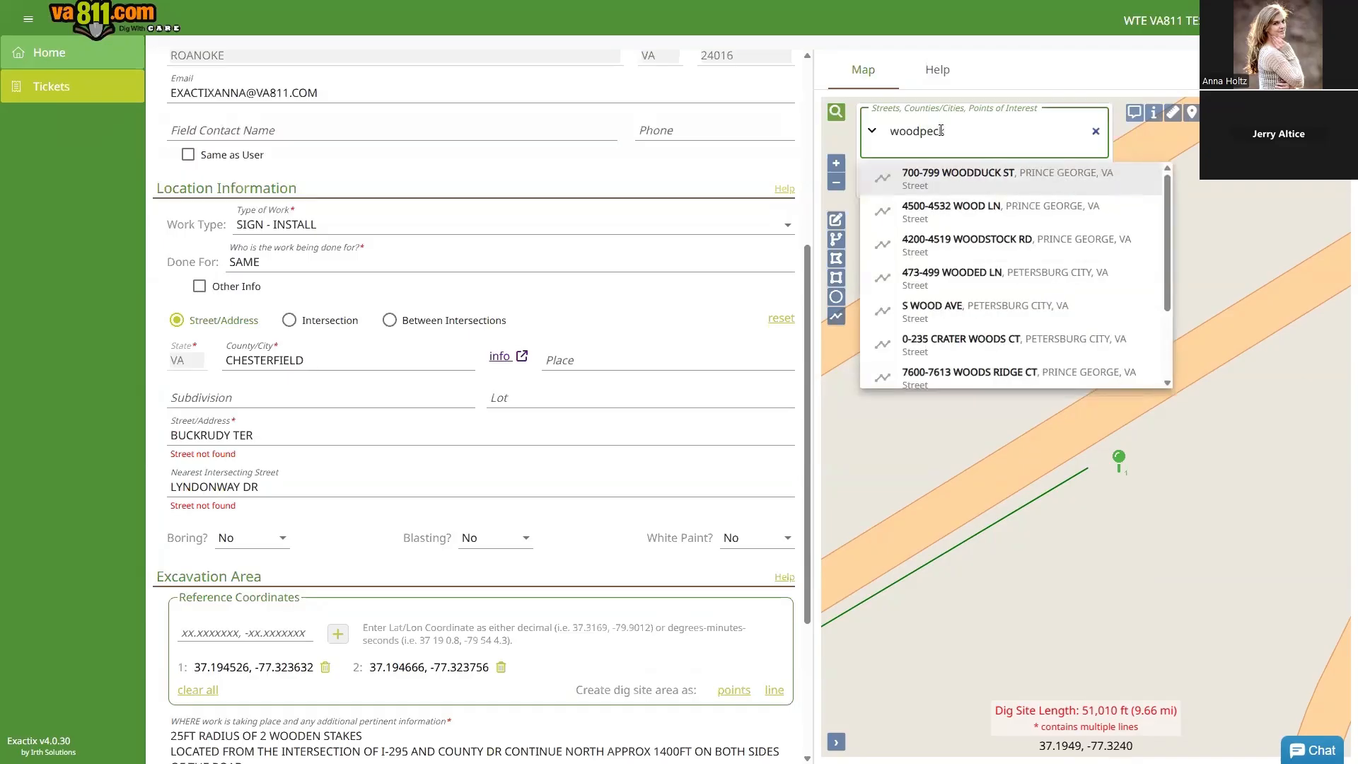
text(er)
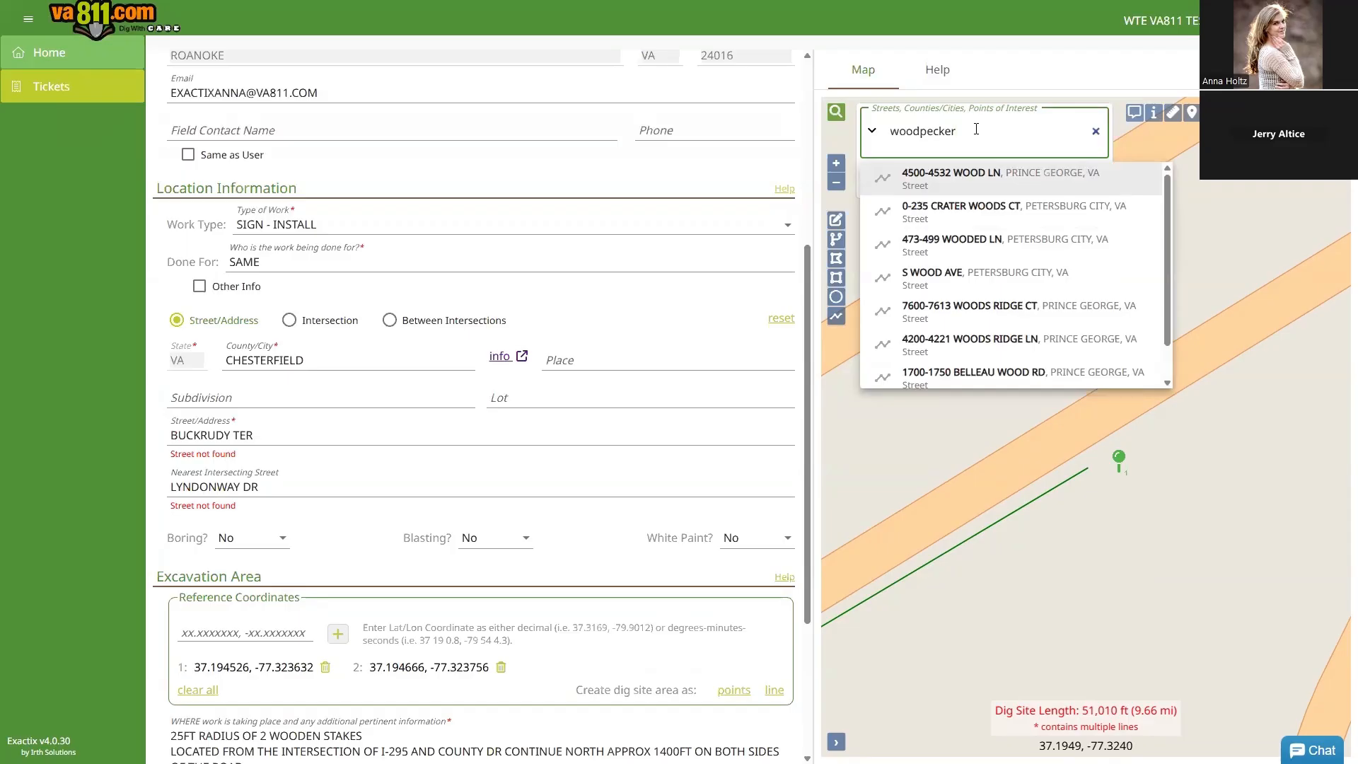
scroll(1165, 249, down, 1)
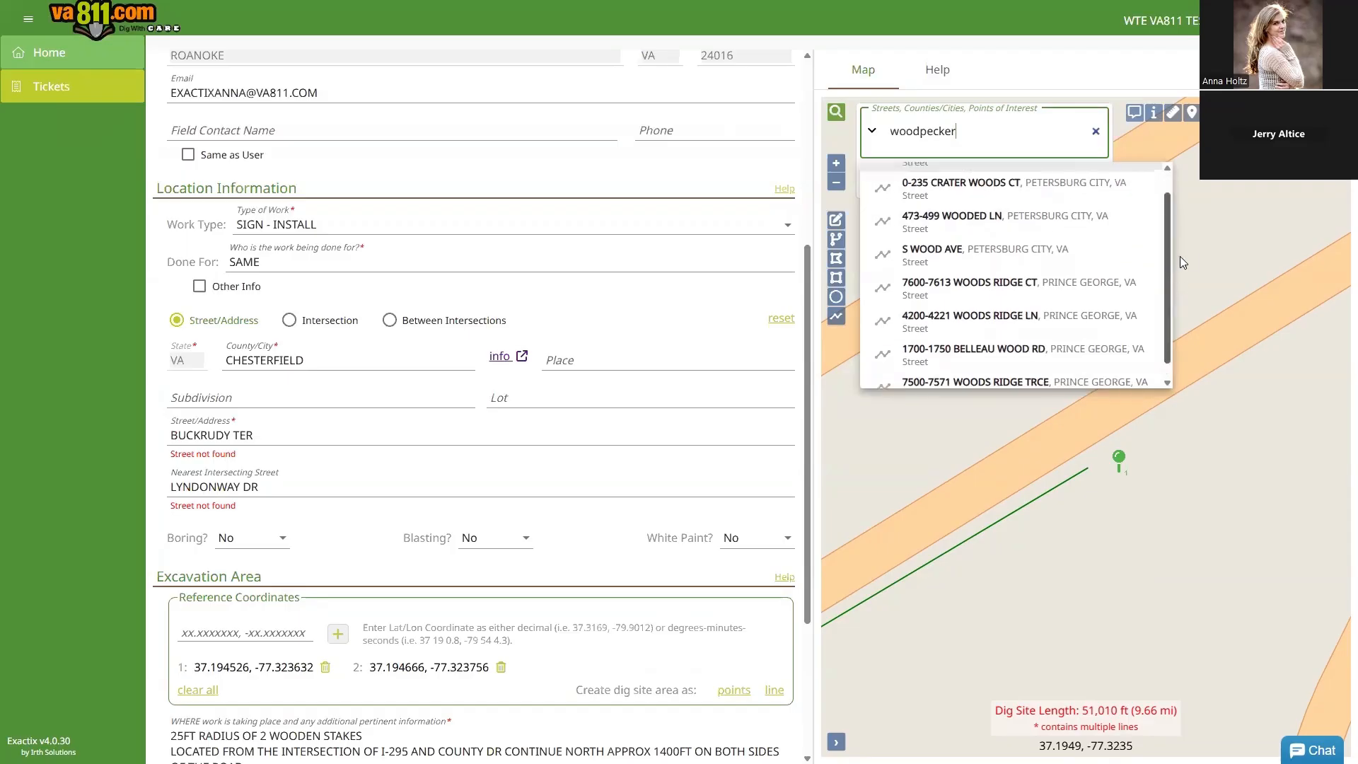
drag(1180, 256, 1298, 274)
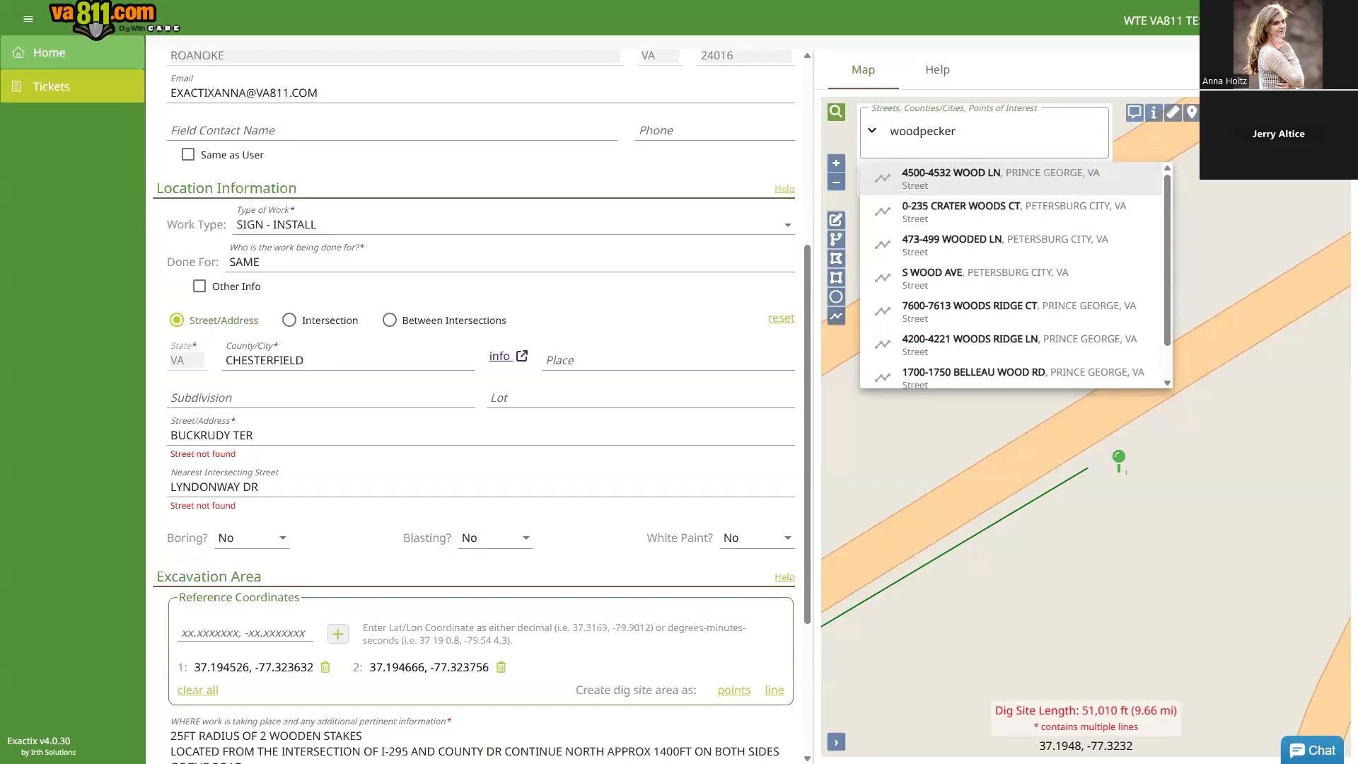
Step: Change the map search to 'apllecr' and clear LYNDONWAY DR from the nearest intersecting street
click(953, 131)
drag(957, 131, 895, 132)
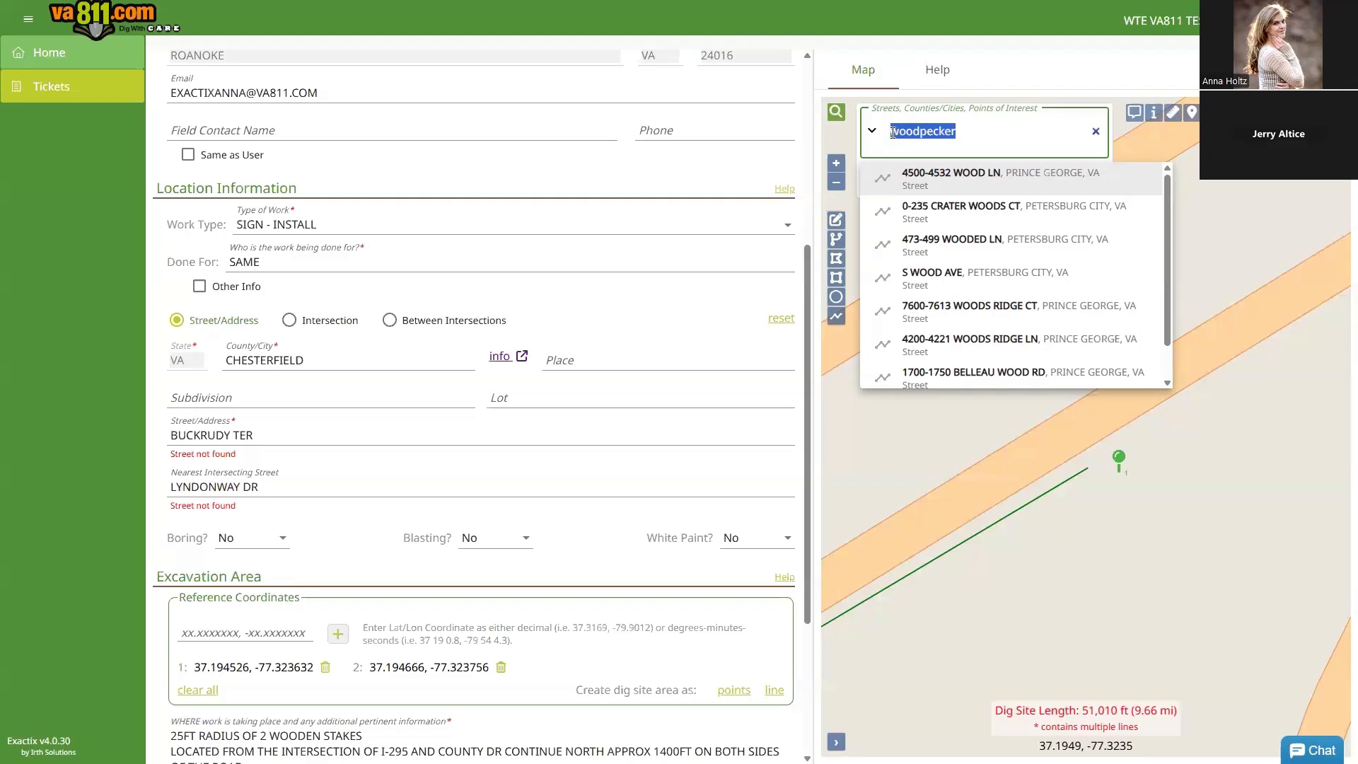
text(apllec)
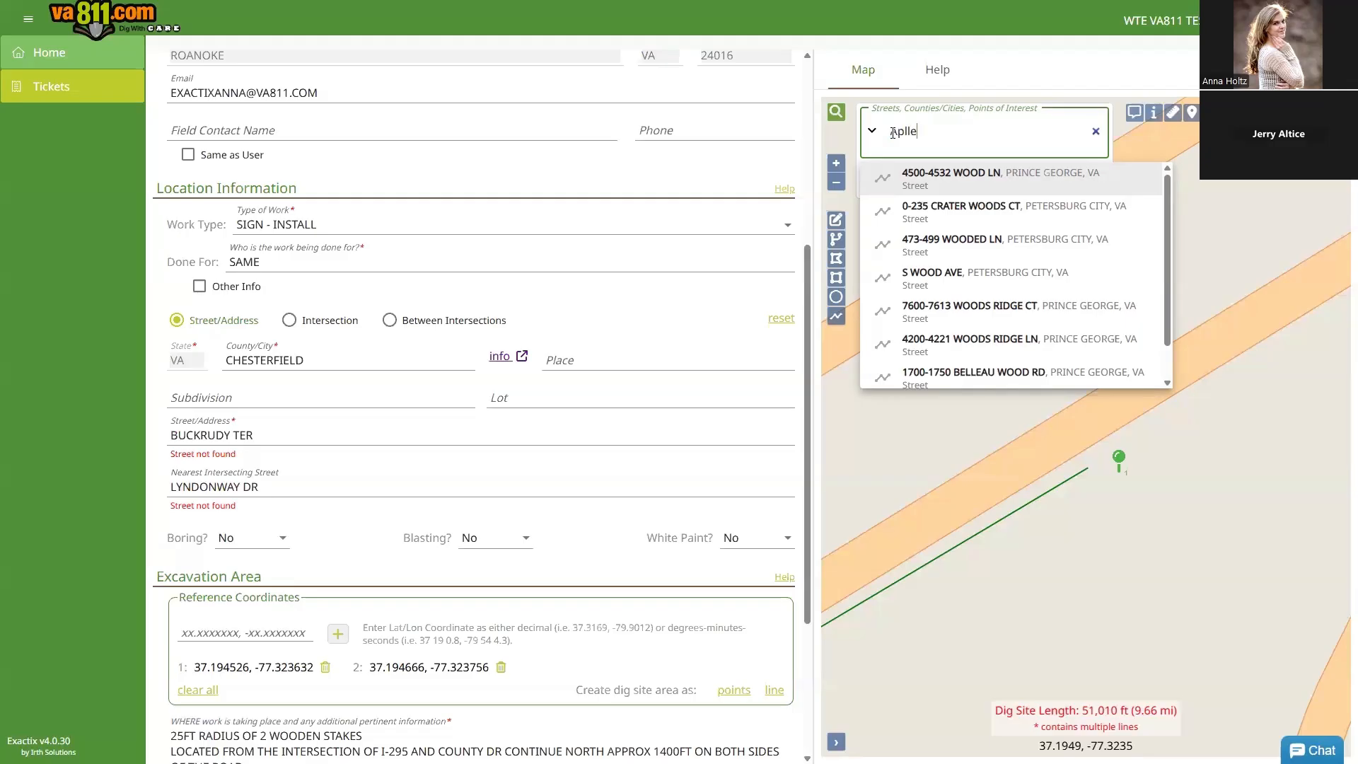
text(r)
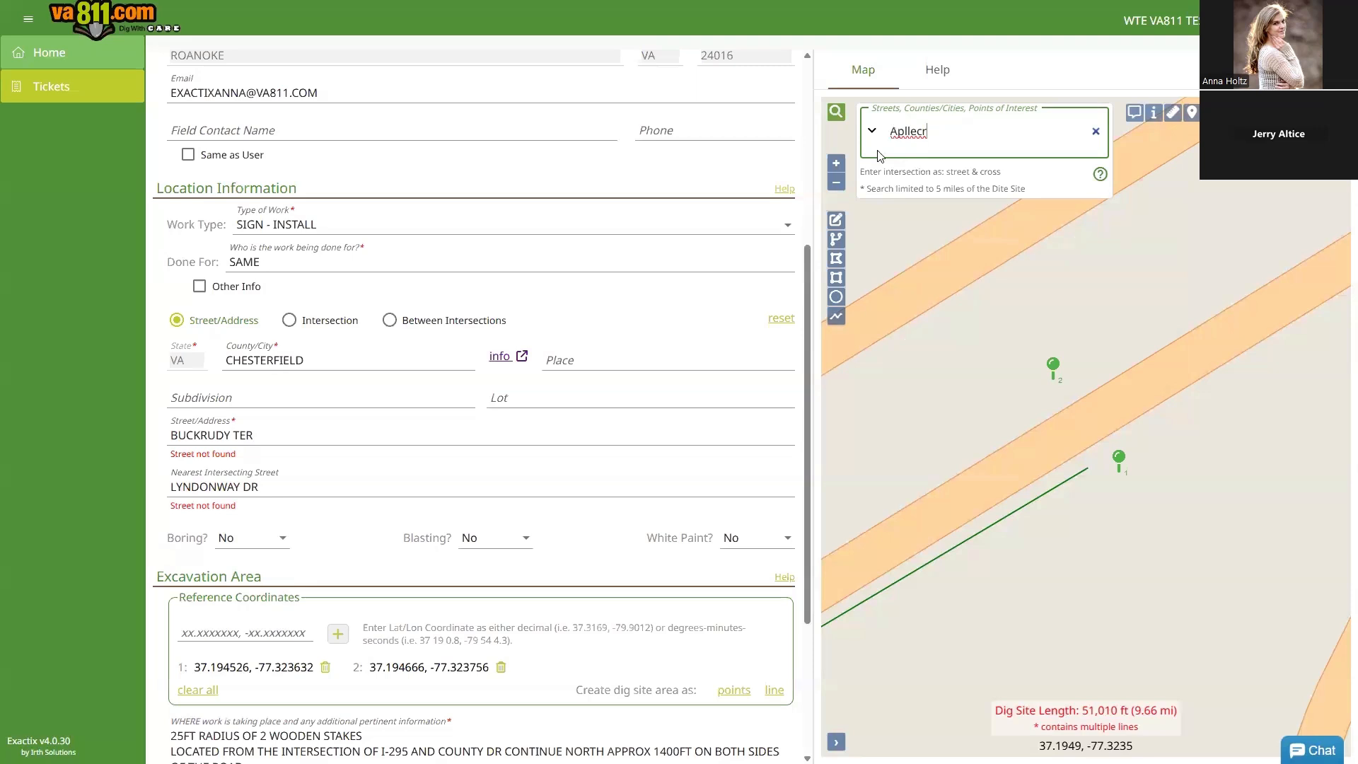
click(172, 488)
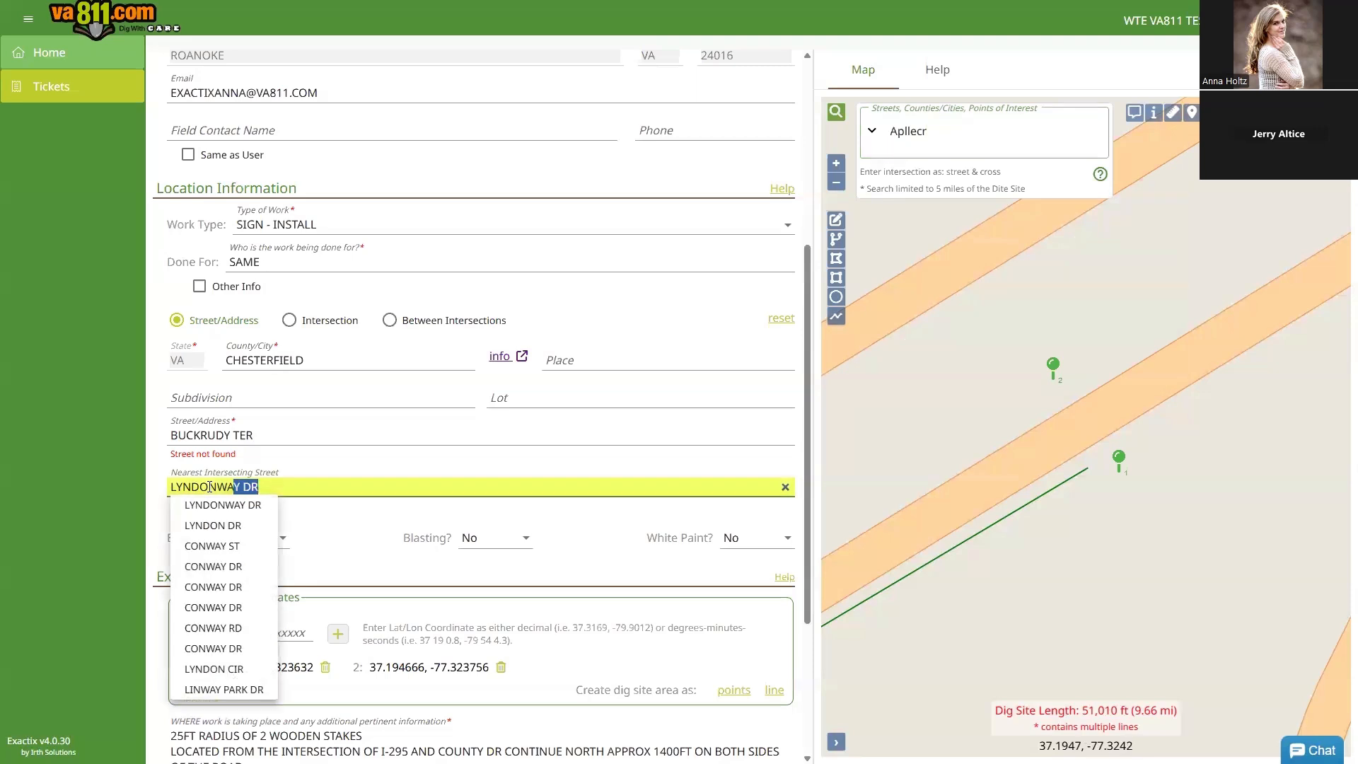
key(BackSpace)
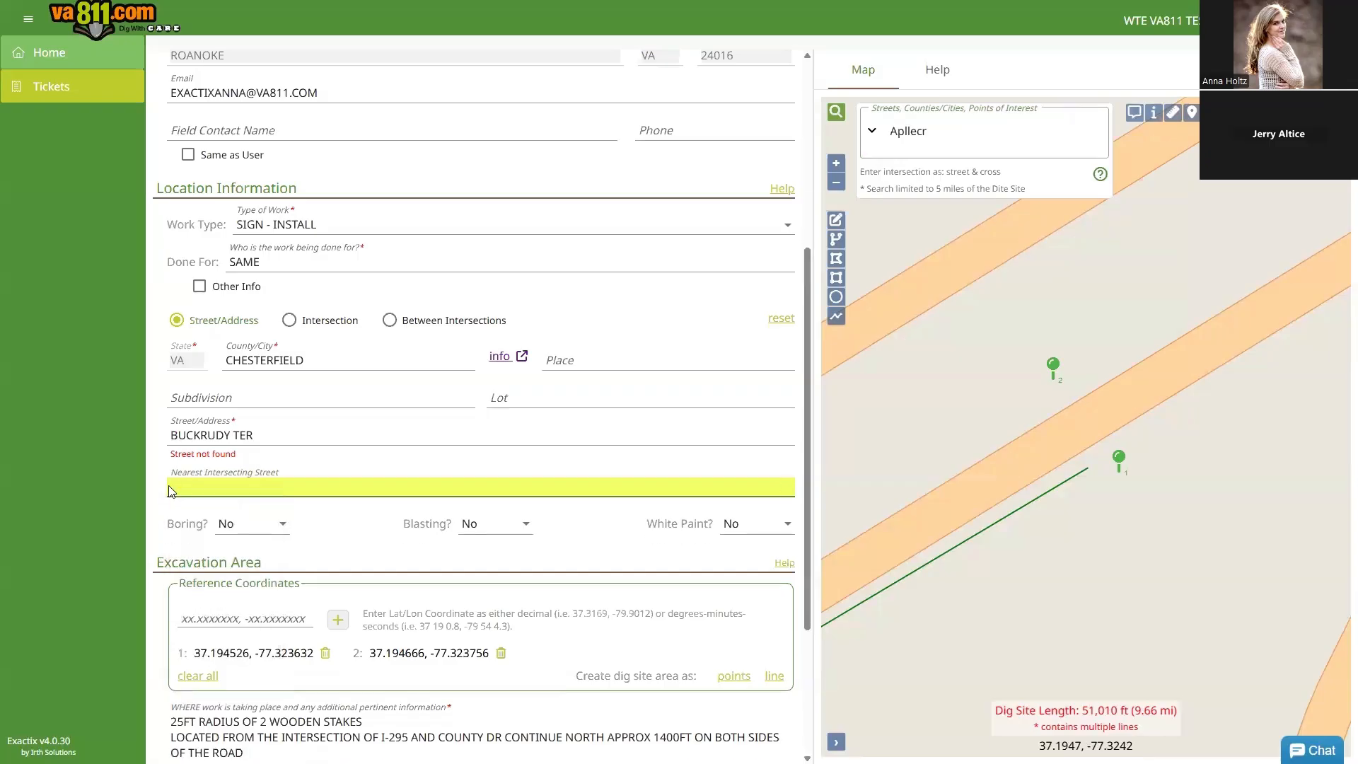
Step: Replace the partial WOOD entry with HIGHL and pick HIGHLAND GLEN DR as the intersecting street
text(WOOD)
key(BackSpace)
key(BackSpace)
key(BackSpace)
key(BackSpace)
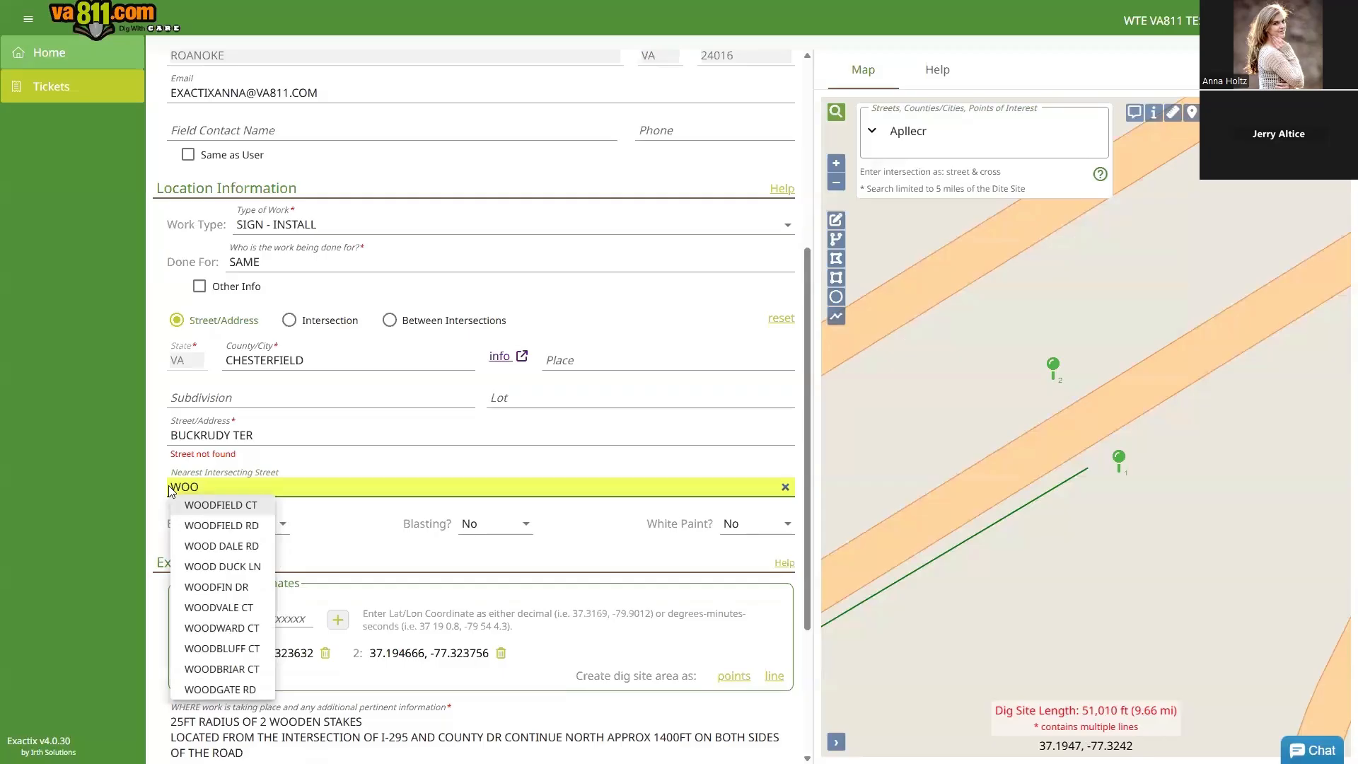
text(HIGHL)
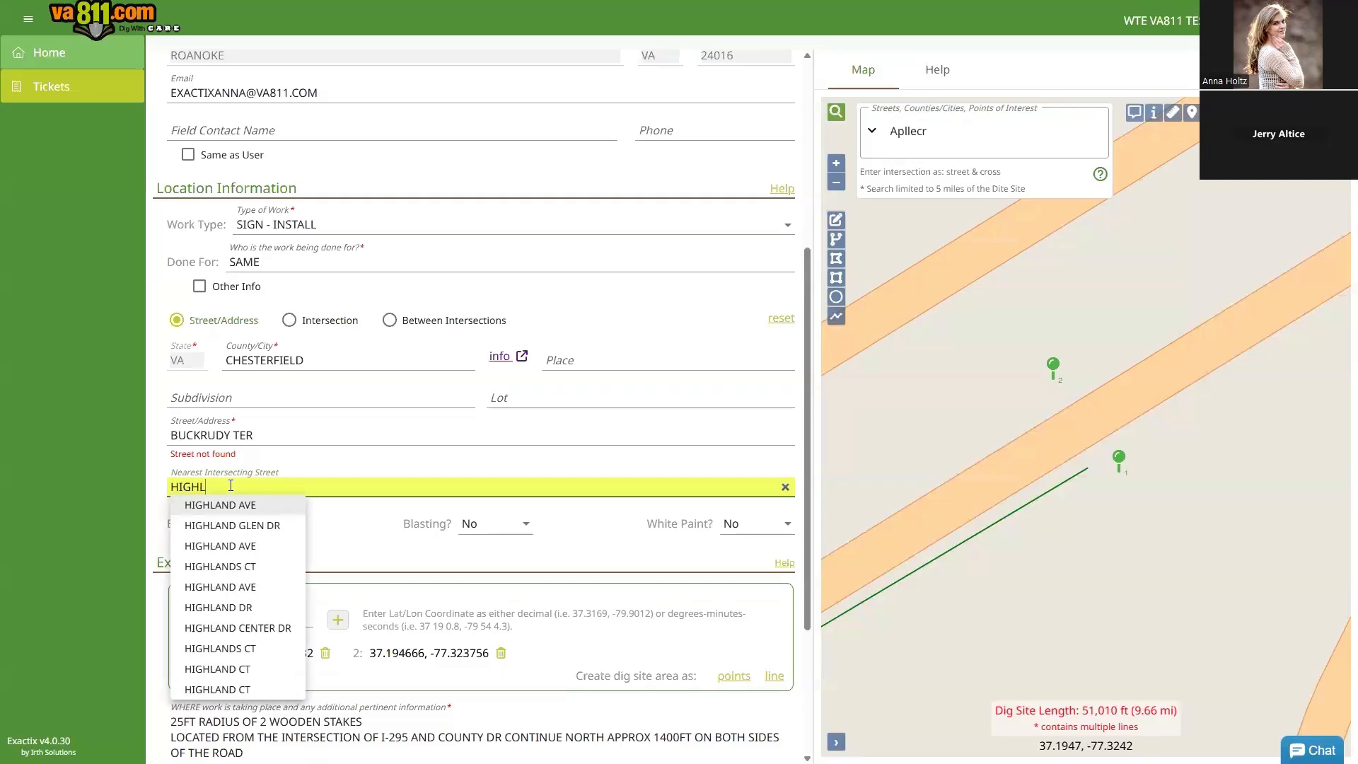
click(230, 527)
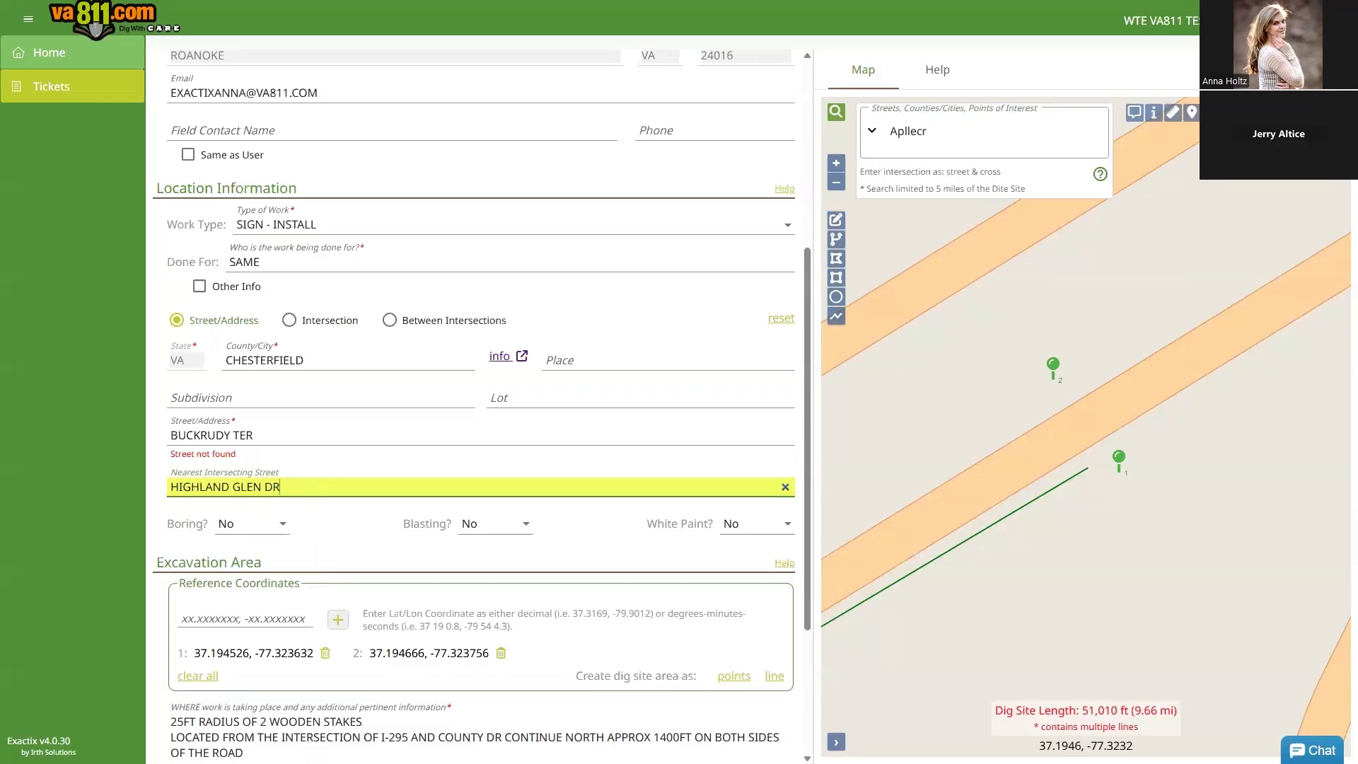
click(352, 359)
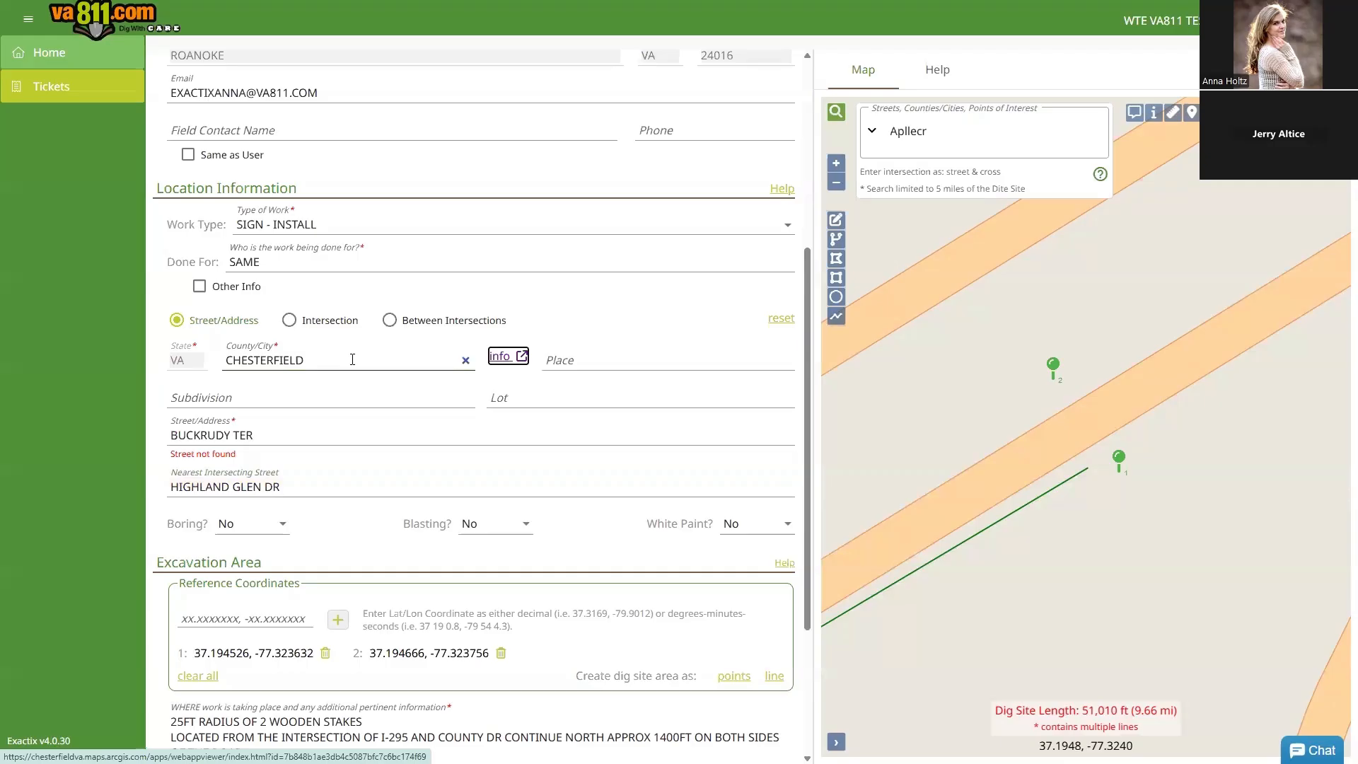
Step: Switch to an Intersection location with BUCKRUDY TER and cross street COUNTY DR, then review the fields
click(289, 320)
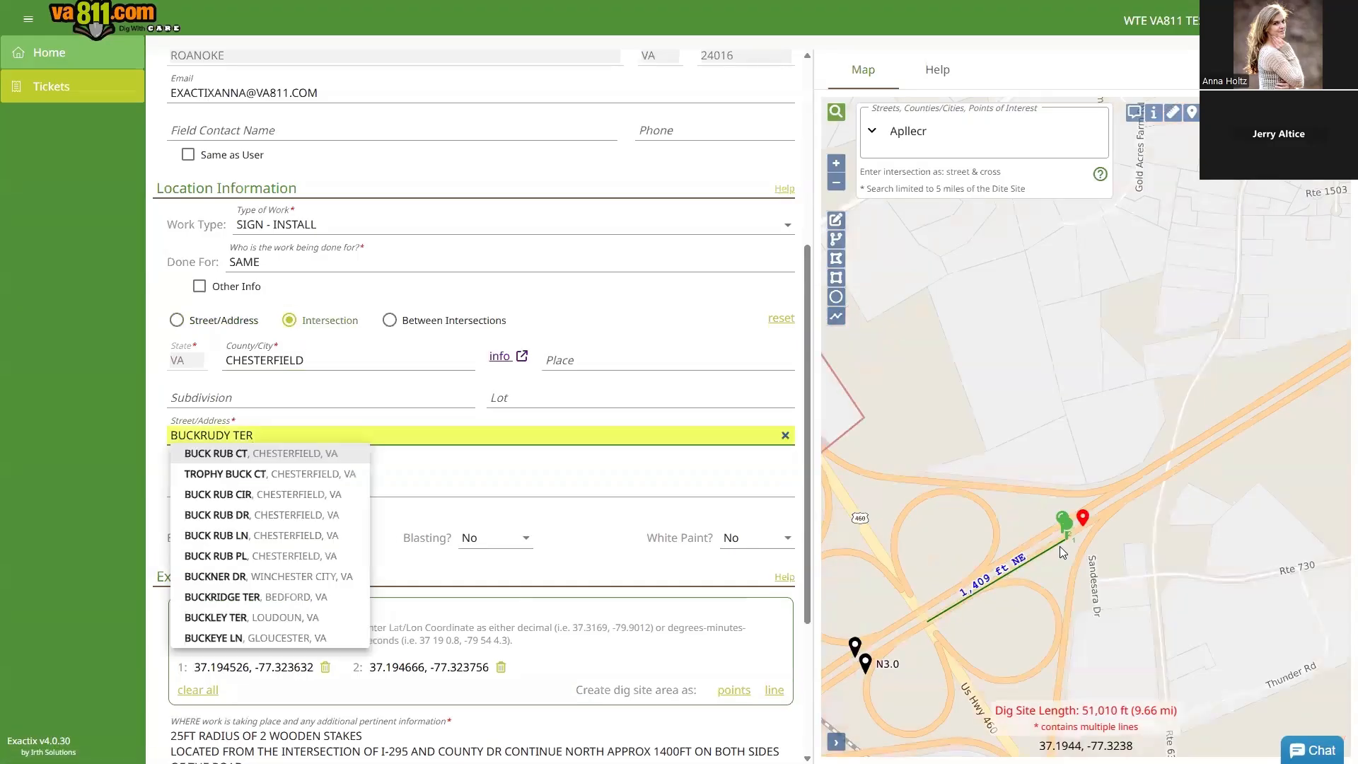
click(539, 472)
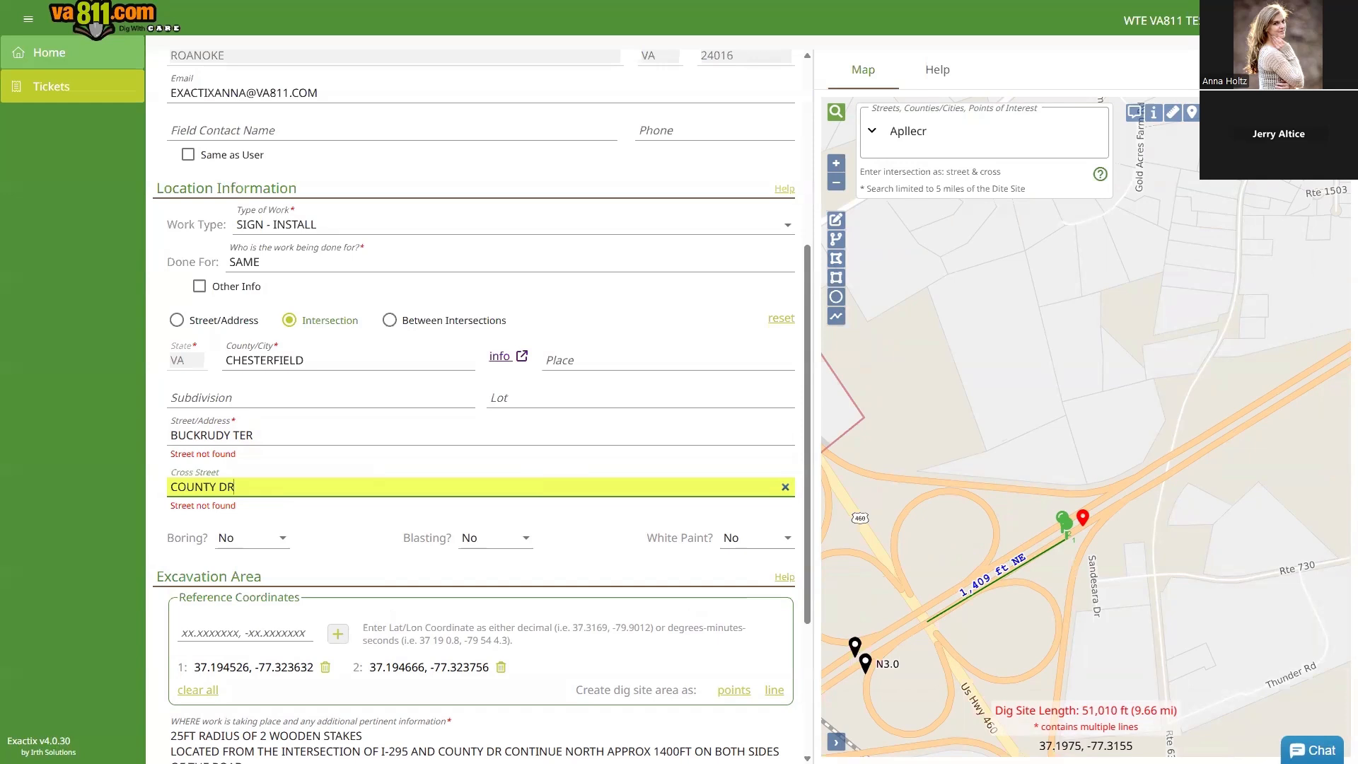
click(376, 354)
key(Tab)
key(Tab)
key(Tab)
key(Tab)
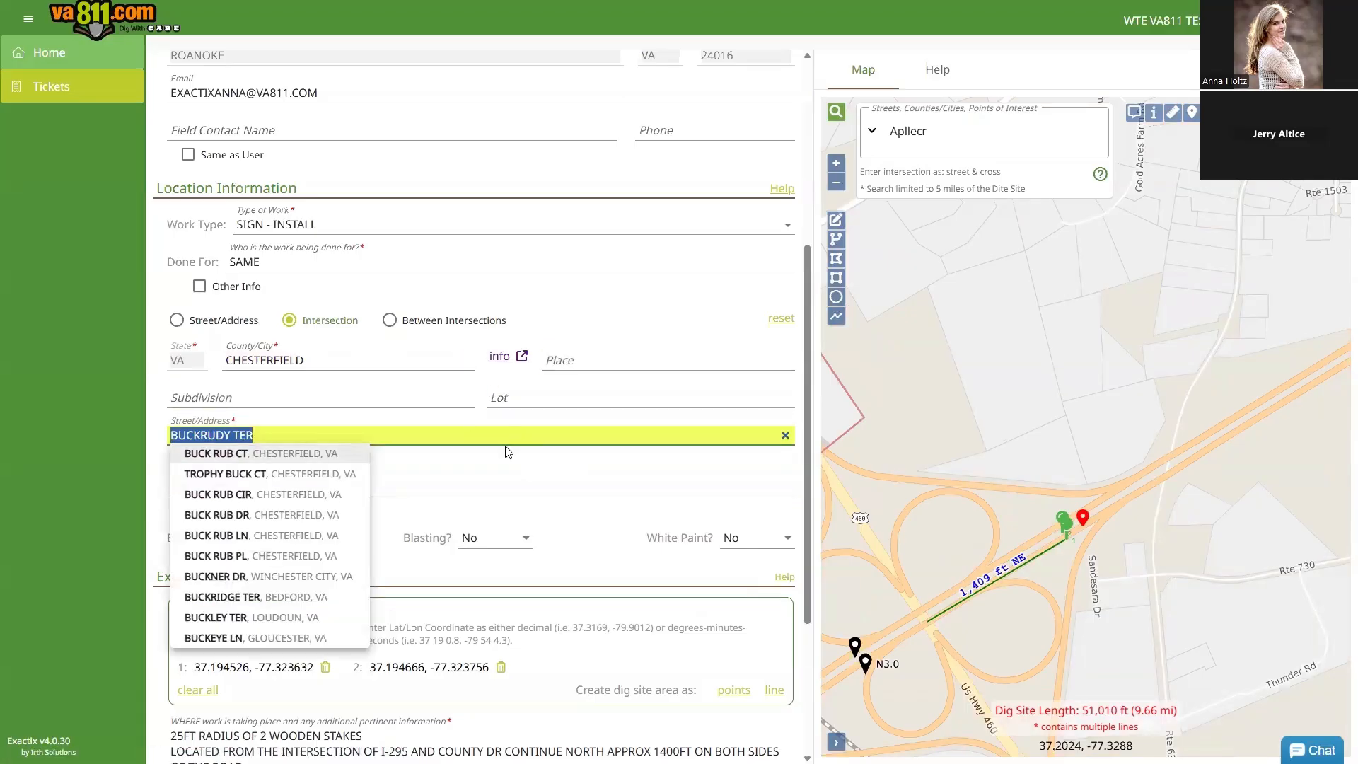
click(508, 488)
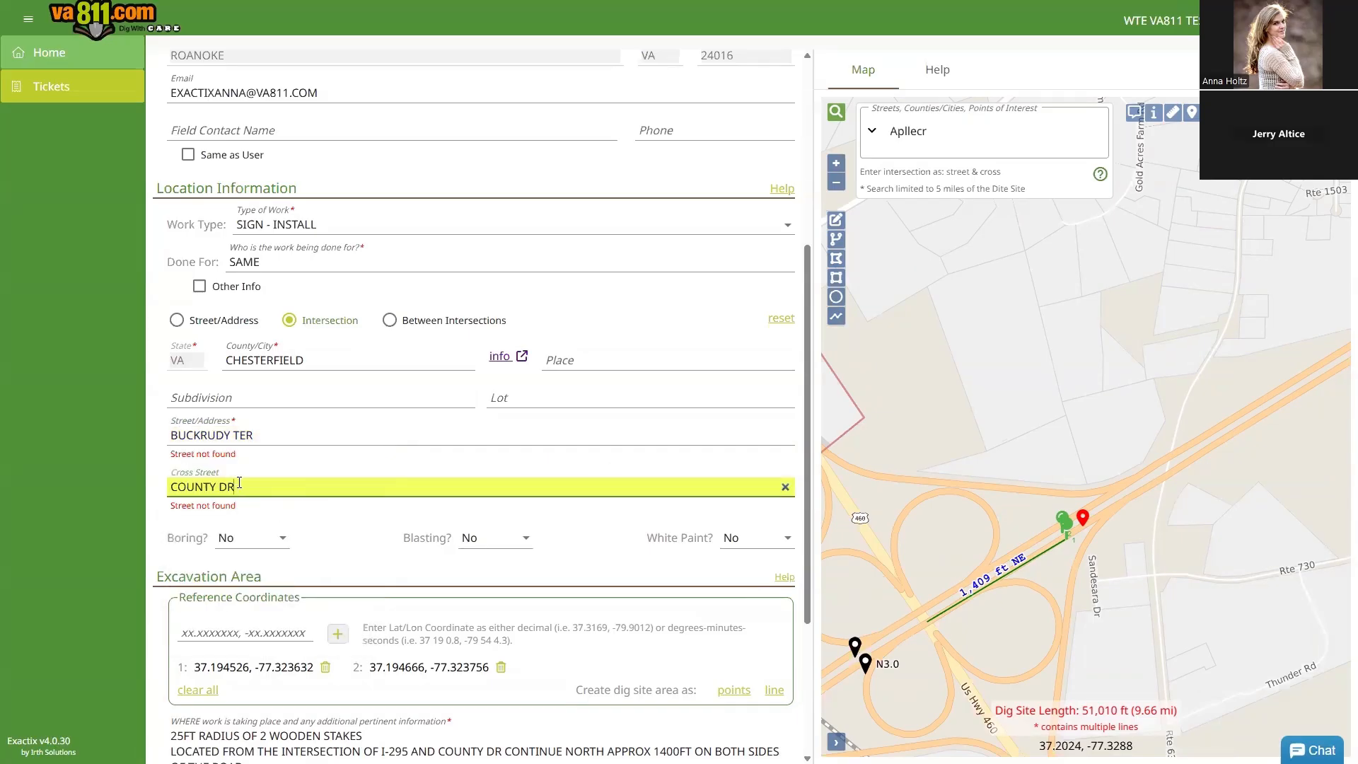
drag(238, 488, 162, 495)
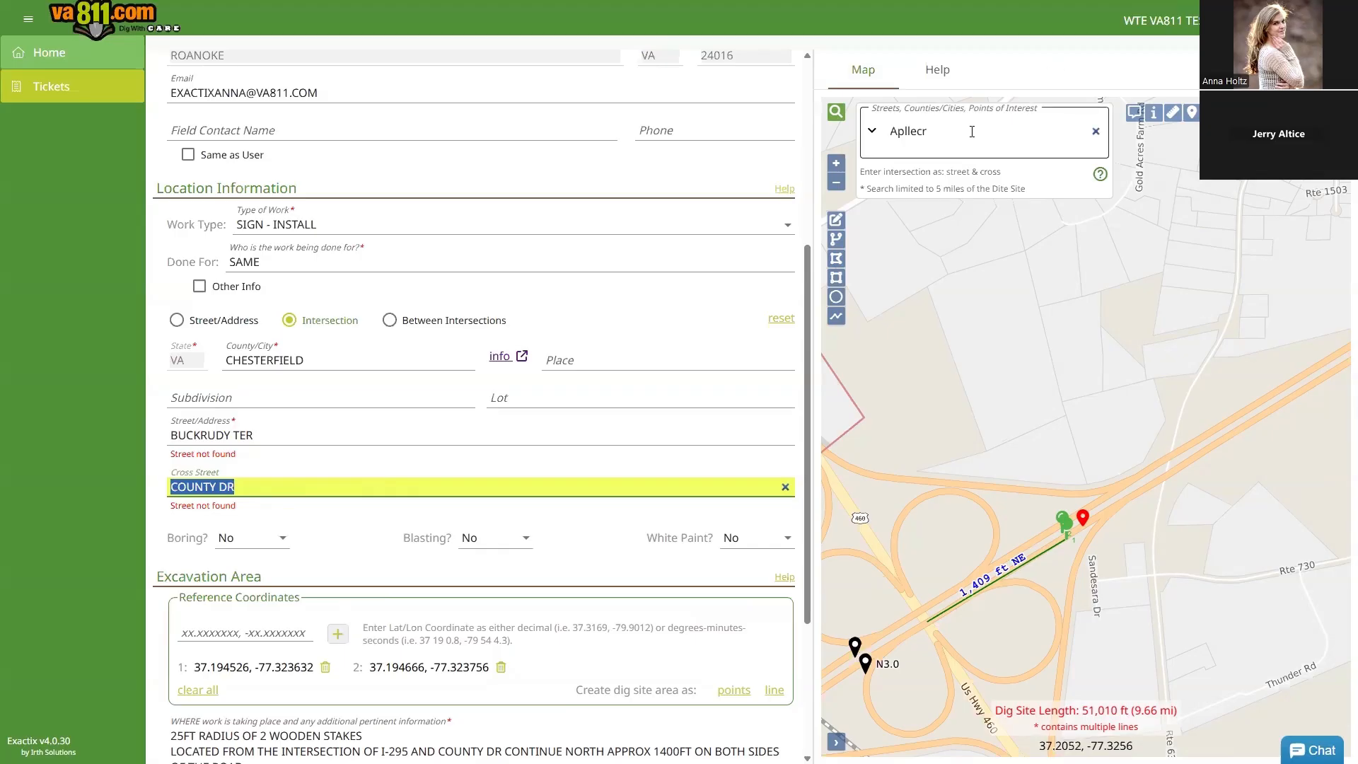
scroll(525, 707, down, 3)
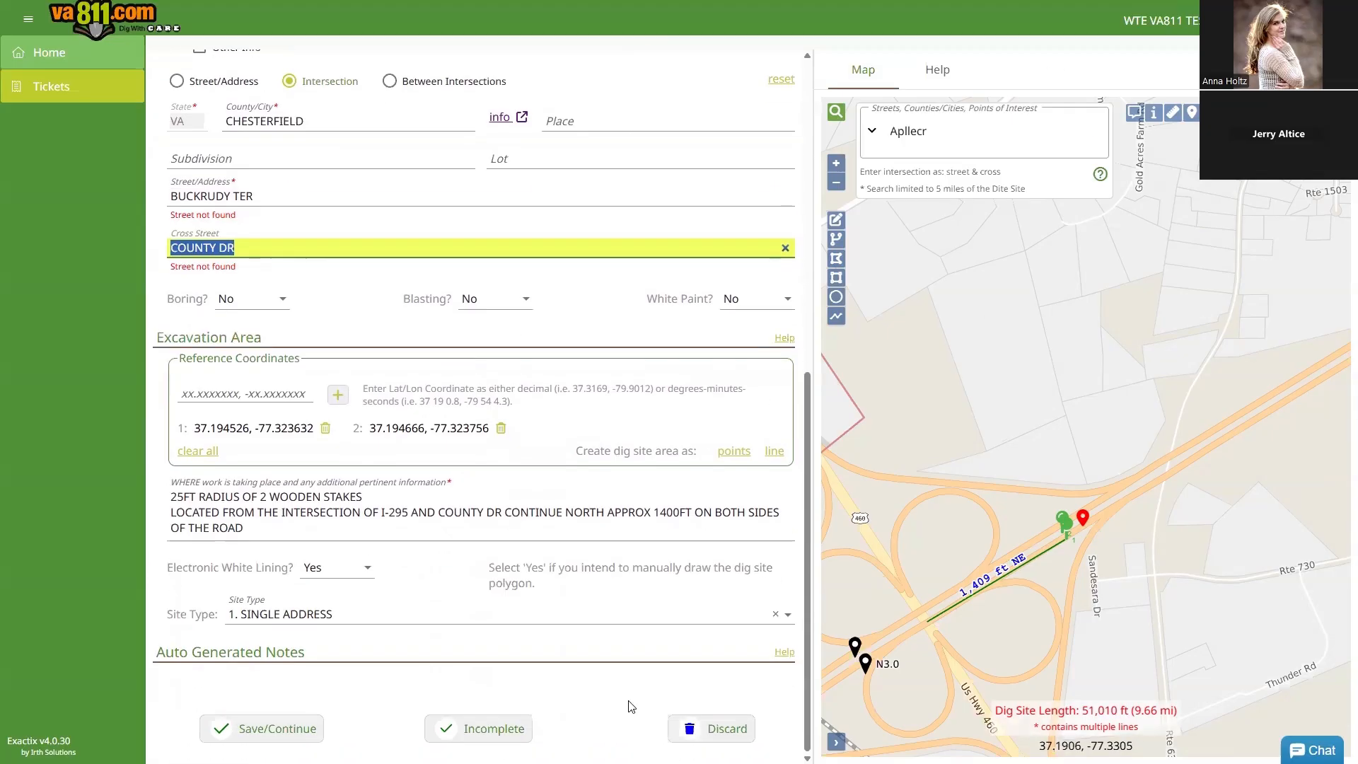
Step: Discard the unfinished ticket and start a new one
click(728, 732)
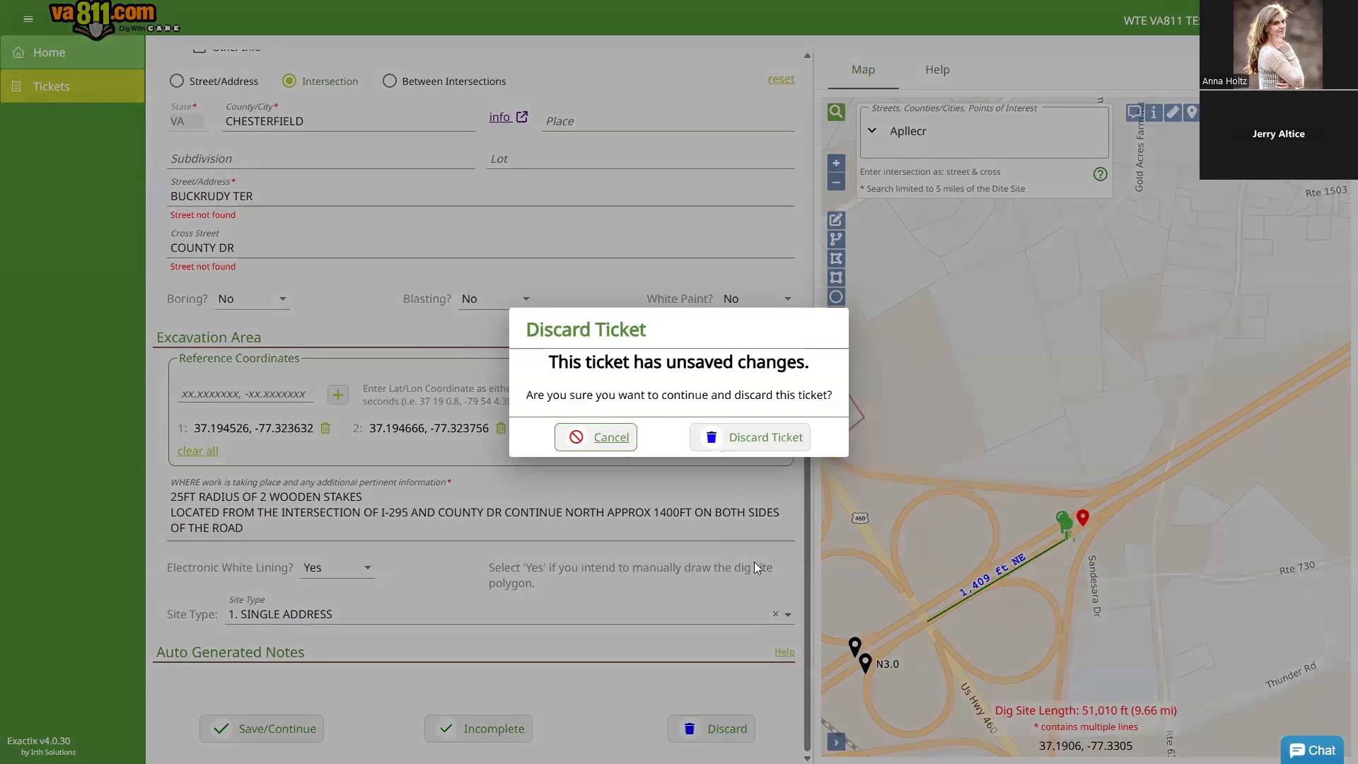
click(739, 442)
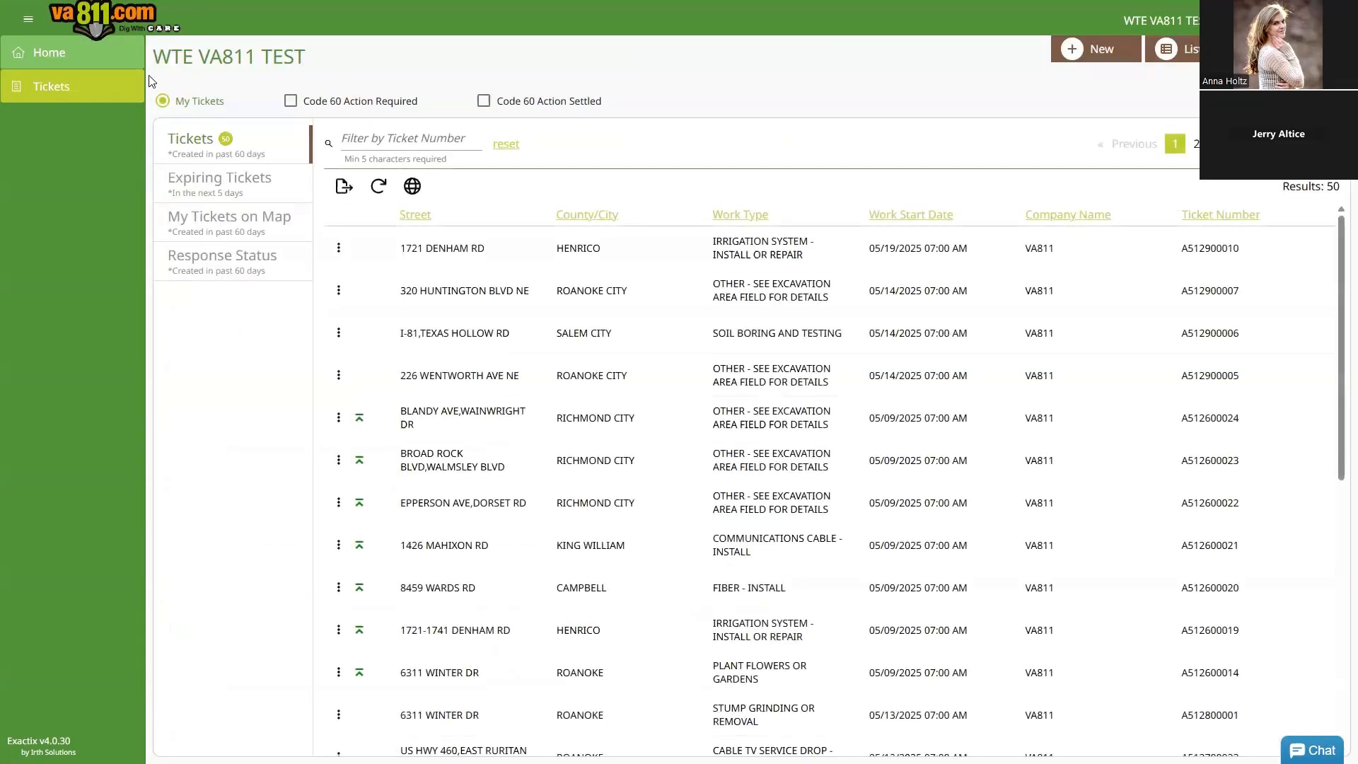
click(64, 52)
click(495, 130)
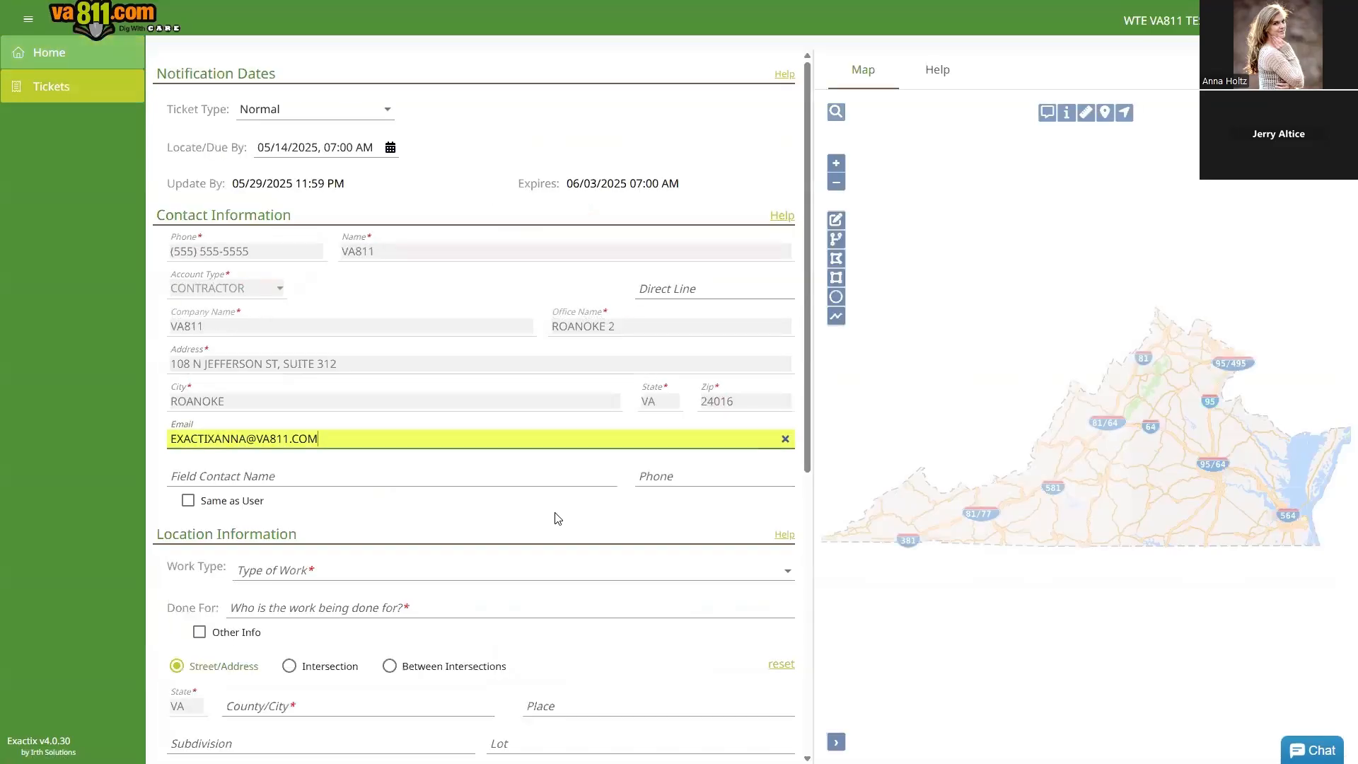
scroll(558, 519, down, 3)
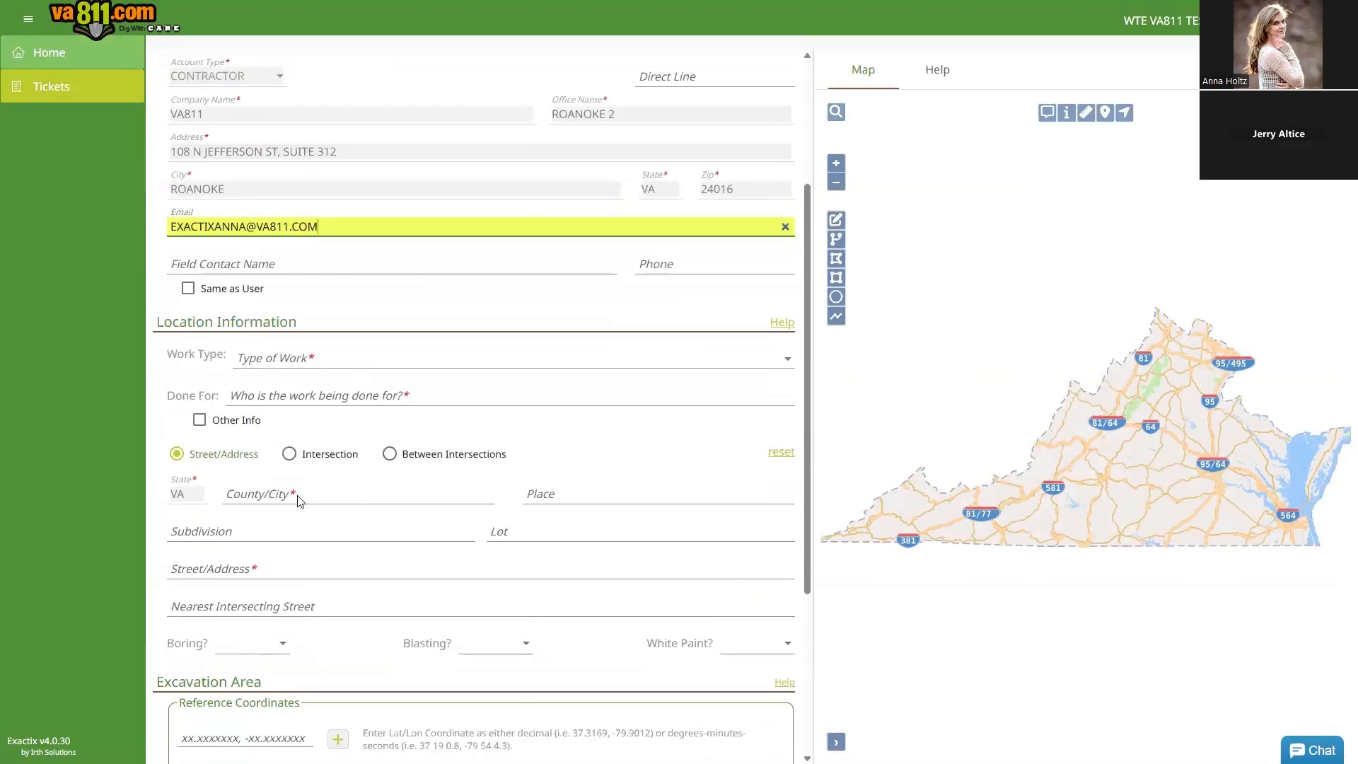
Step: Enter county CHESTERFIELD, street address BUCKRUDY TER, and HIGHL as the intersecting street
click(300, 495)
text(CHES)
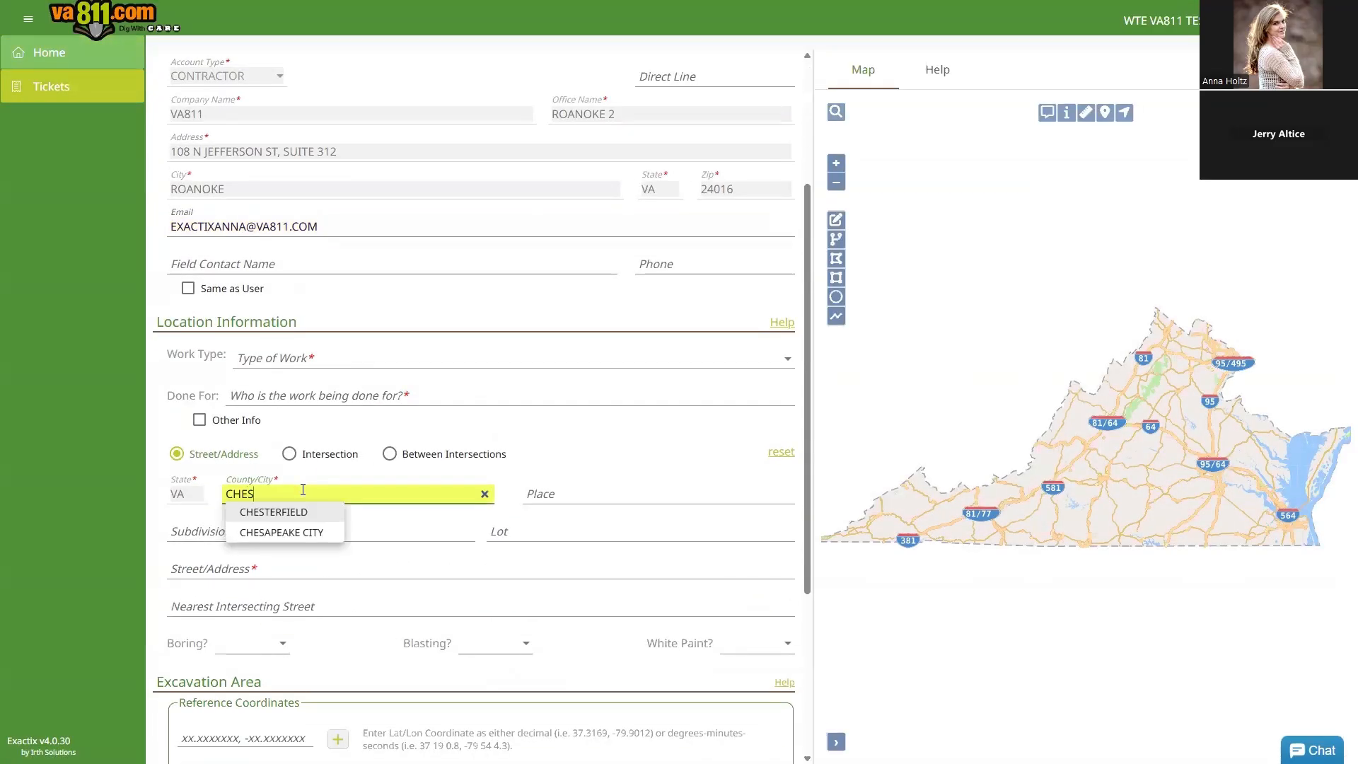
click(287, 513)
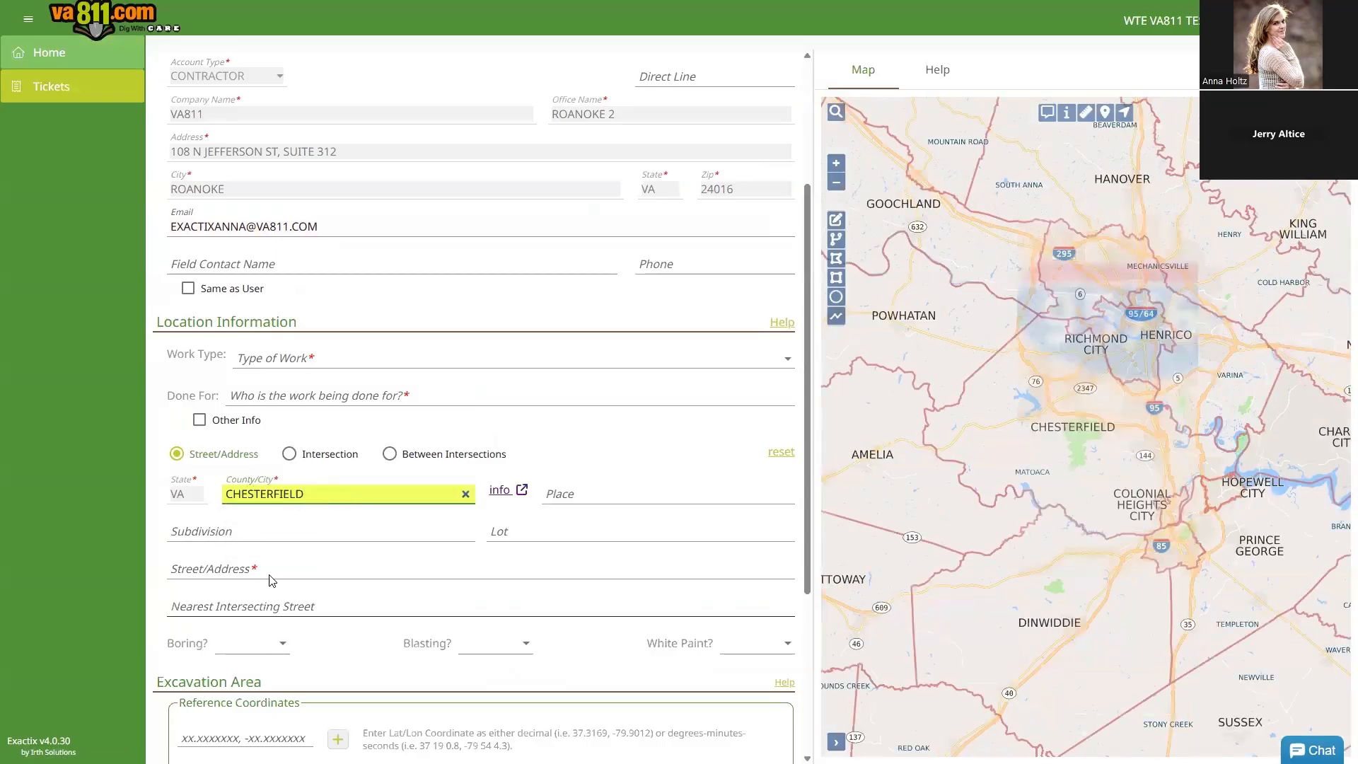
click(270, 568)
text(BUCKD)
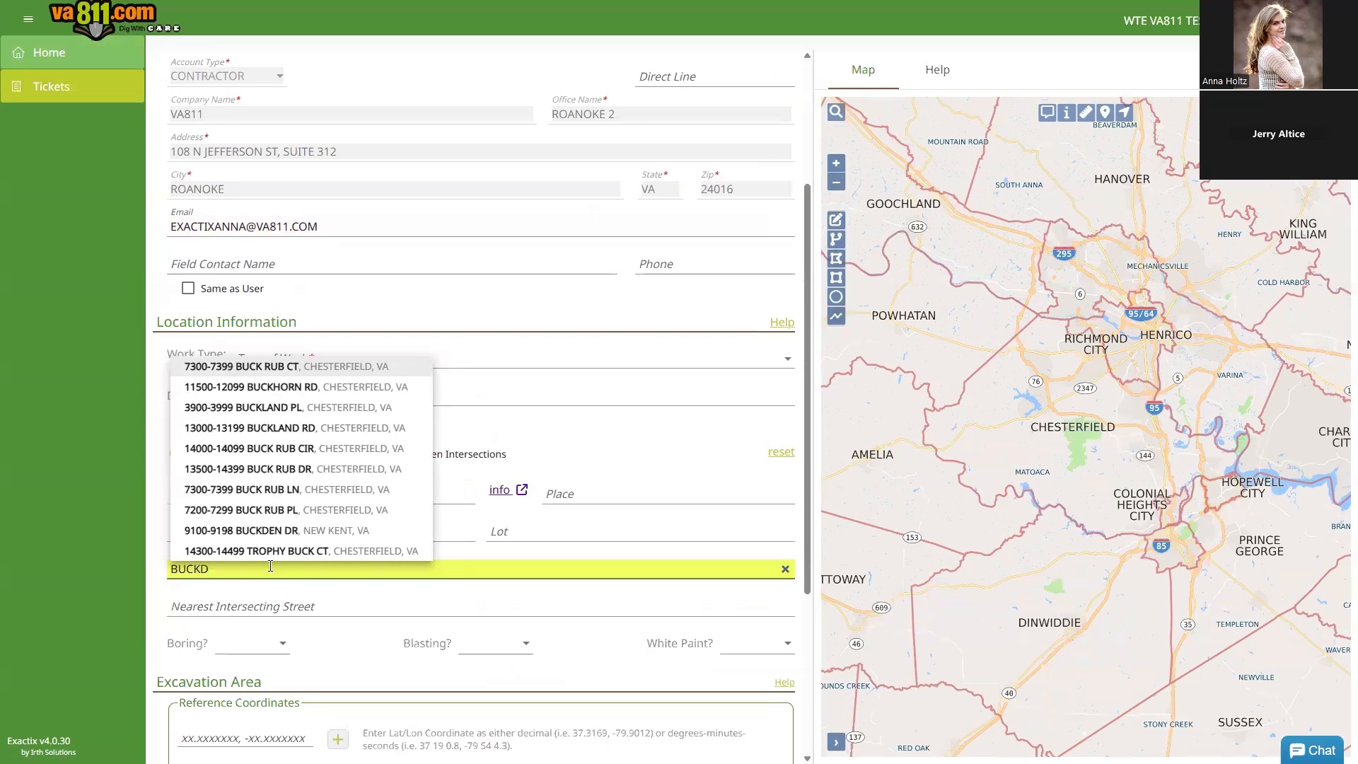
key(BackSpace)
text(RUDY TER)
key(Tab)
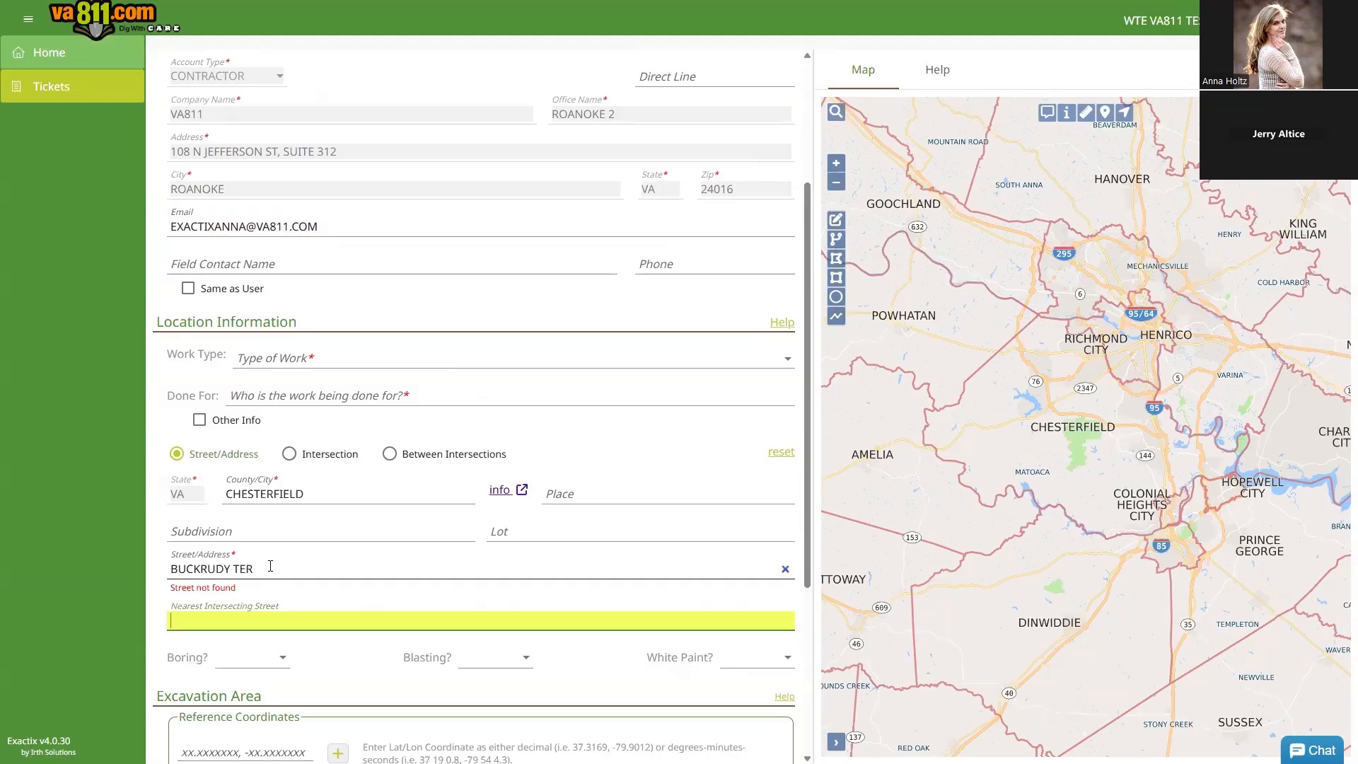
text(HIGHL)
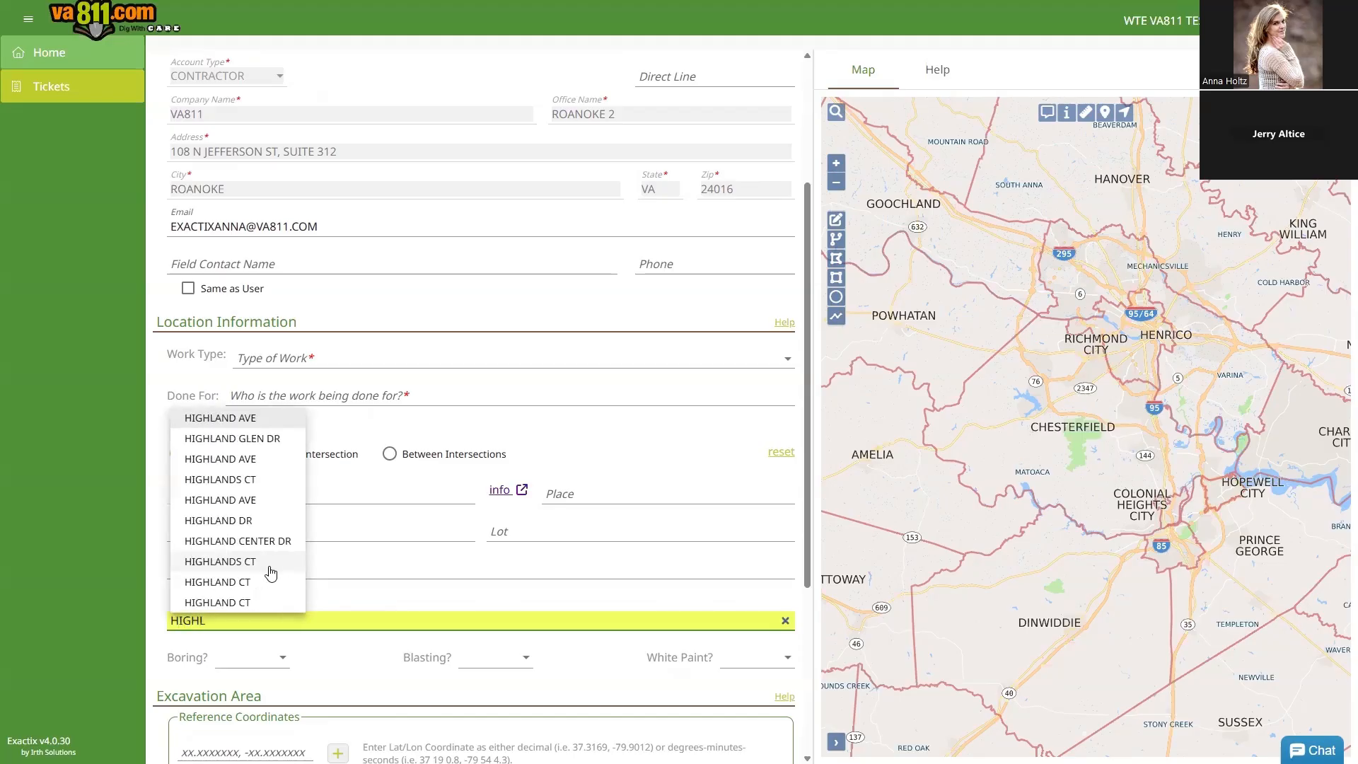
Step: Replace HIGHLAND GLEN DR with APPLECROSS WAY as the nearest intersecting street
click(266, 438)
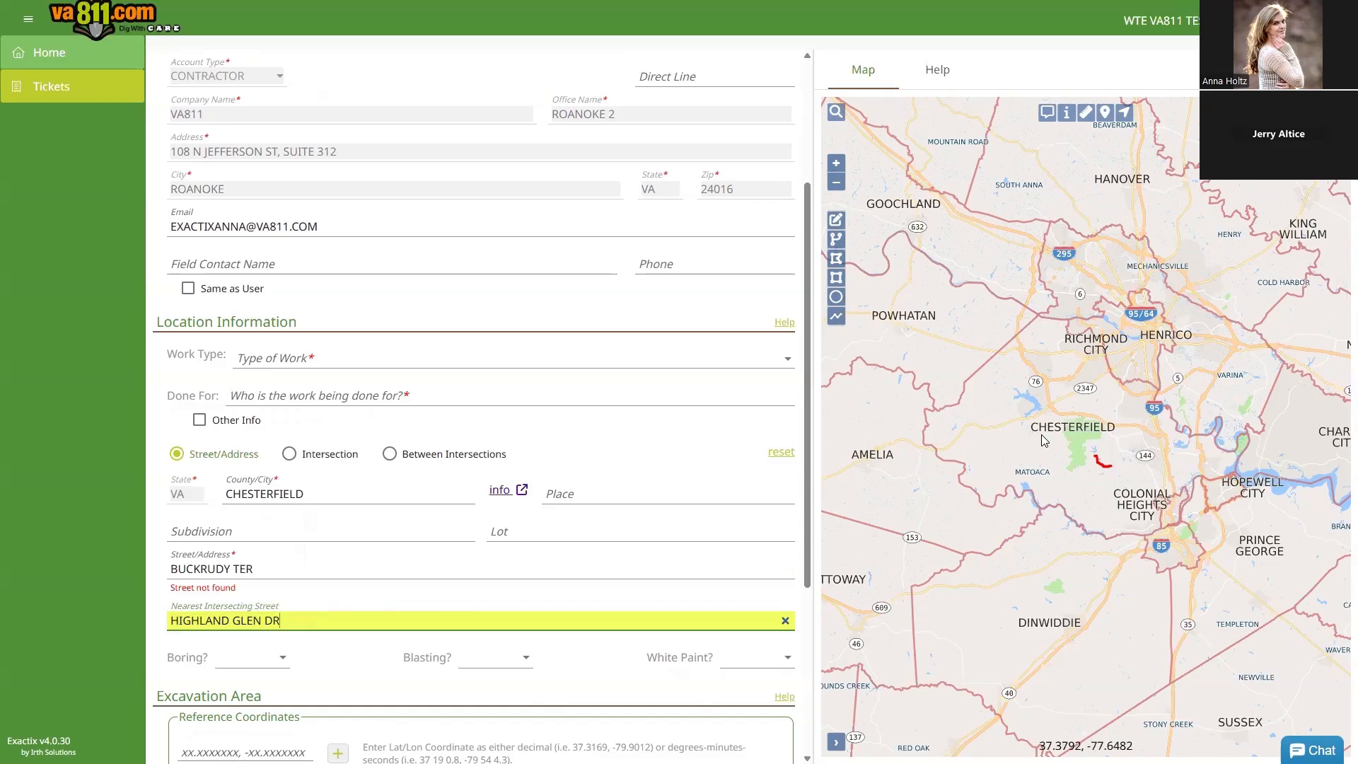
scroll(1096, 468, up, 6)
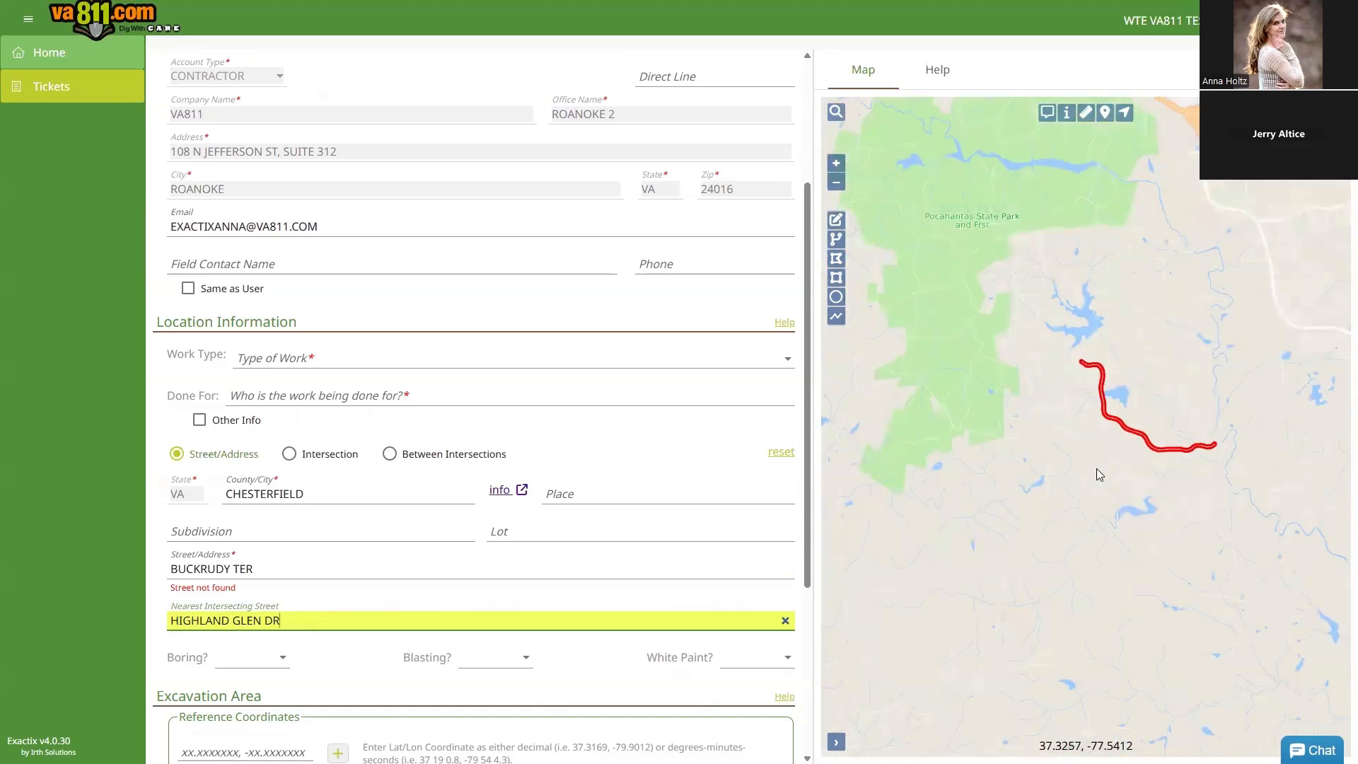
drag(286, 620, 133, 623)
key(BackSpace)
text(APPLE)
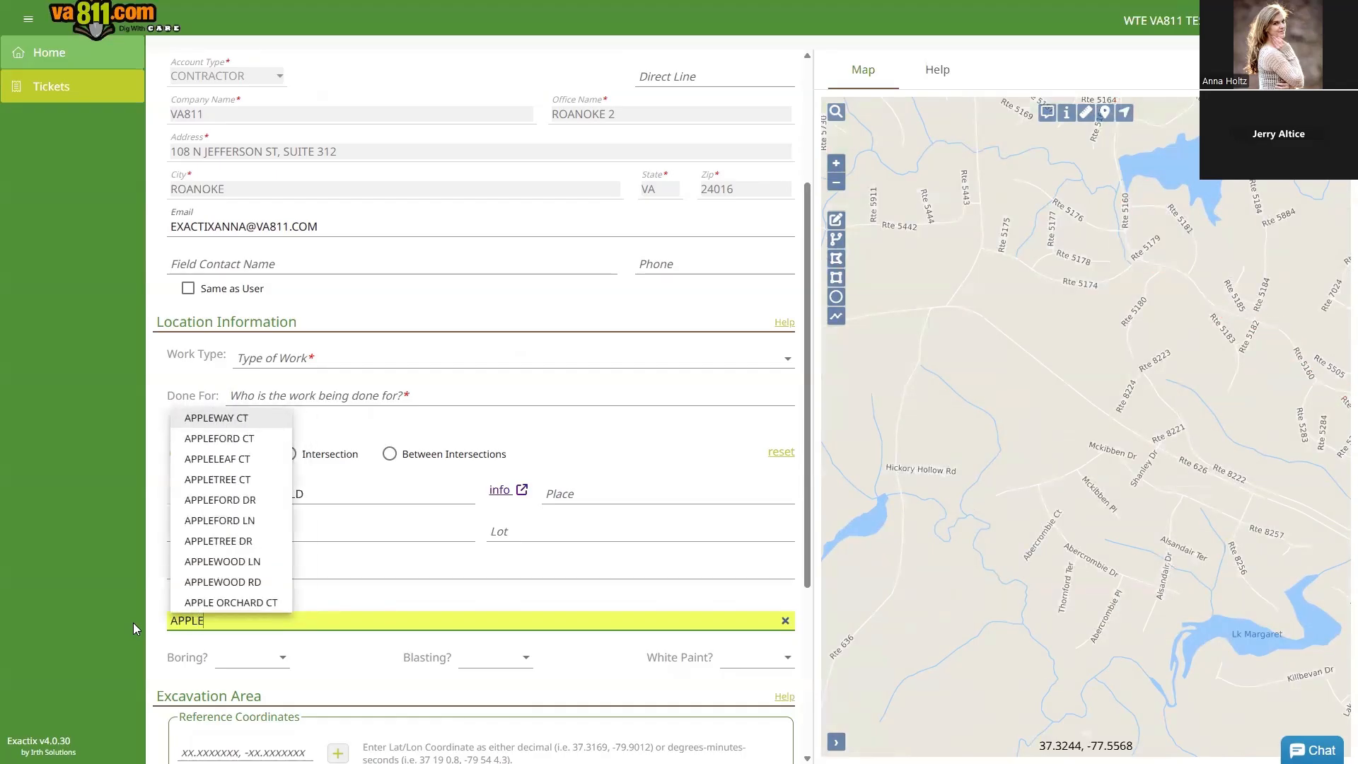
text(CROSS)
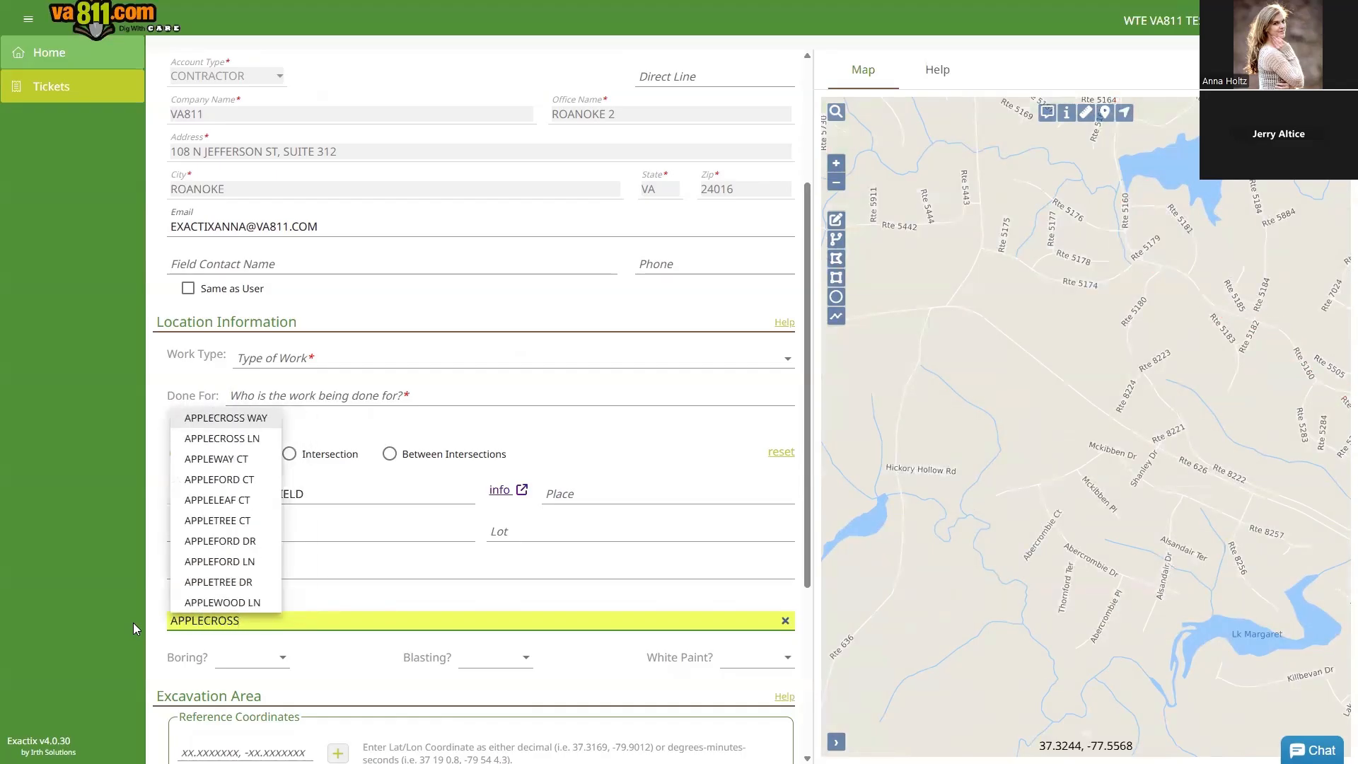
click(225, 419)
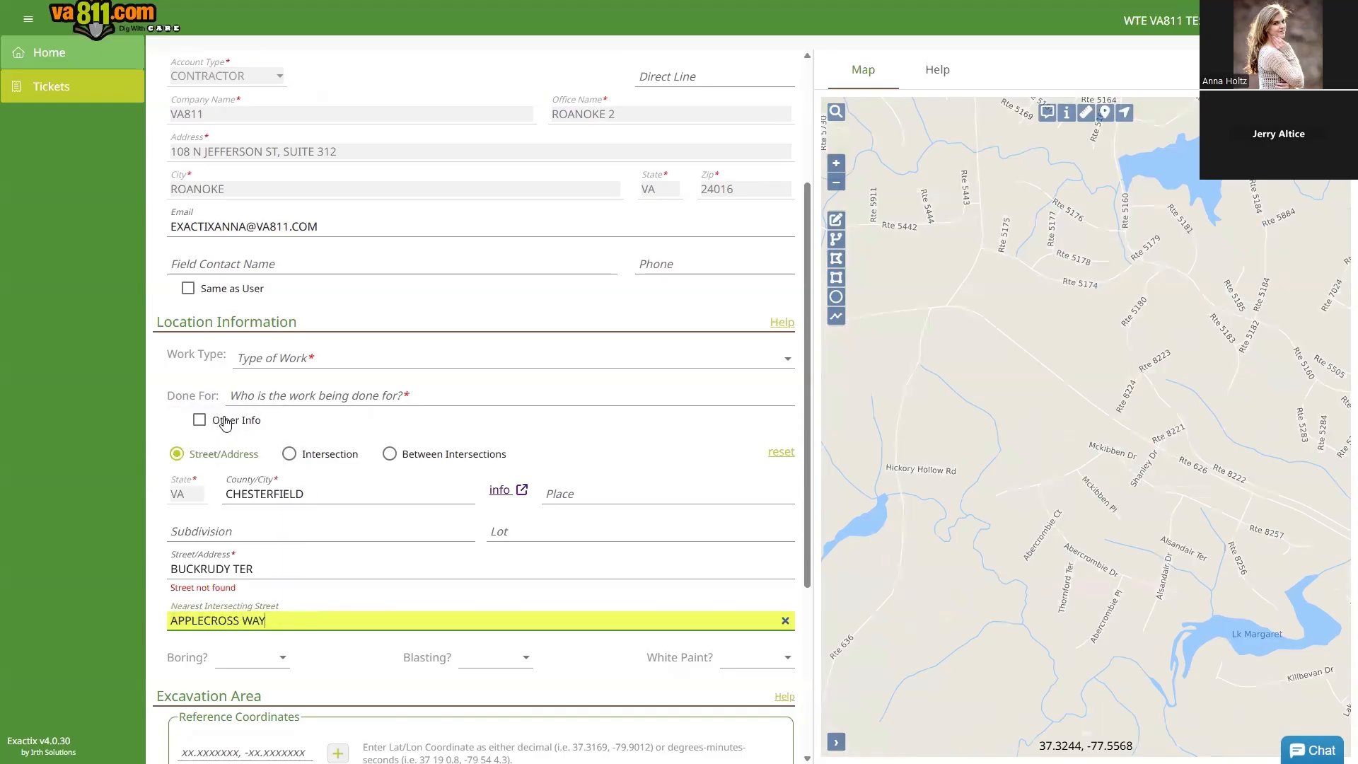
Step: Zoom and pan the map to APPLECROSS WAY's red highlighted buffer
scroll(1089, 273, up, 2)
drag(1090, 272, 1155, 364)
drag(1089, 436, 1160, 372)
drag(1035, 312, 1245, 389)
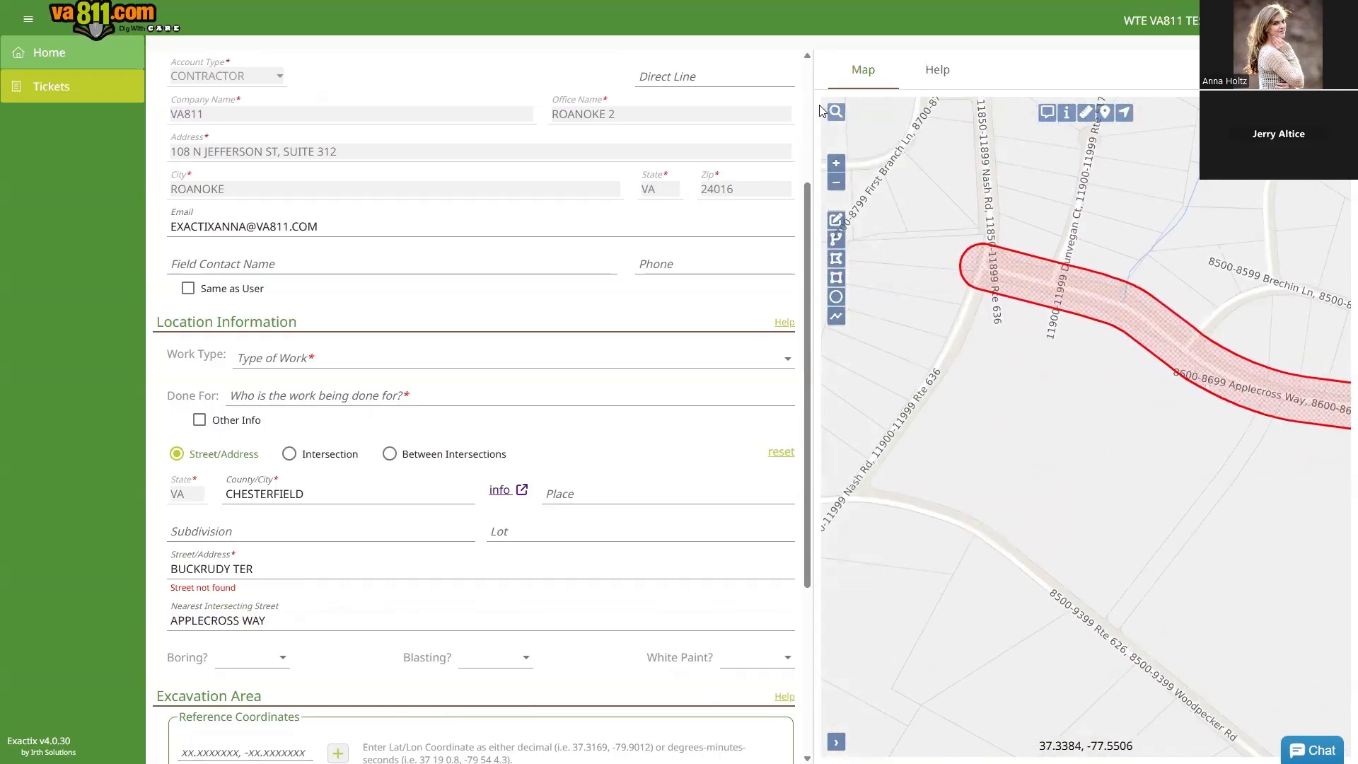
Step: Search the map for 'nash r', jump to NASH RD, then return to the address fields
click(836, 111)
text(nash r)
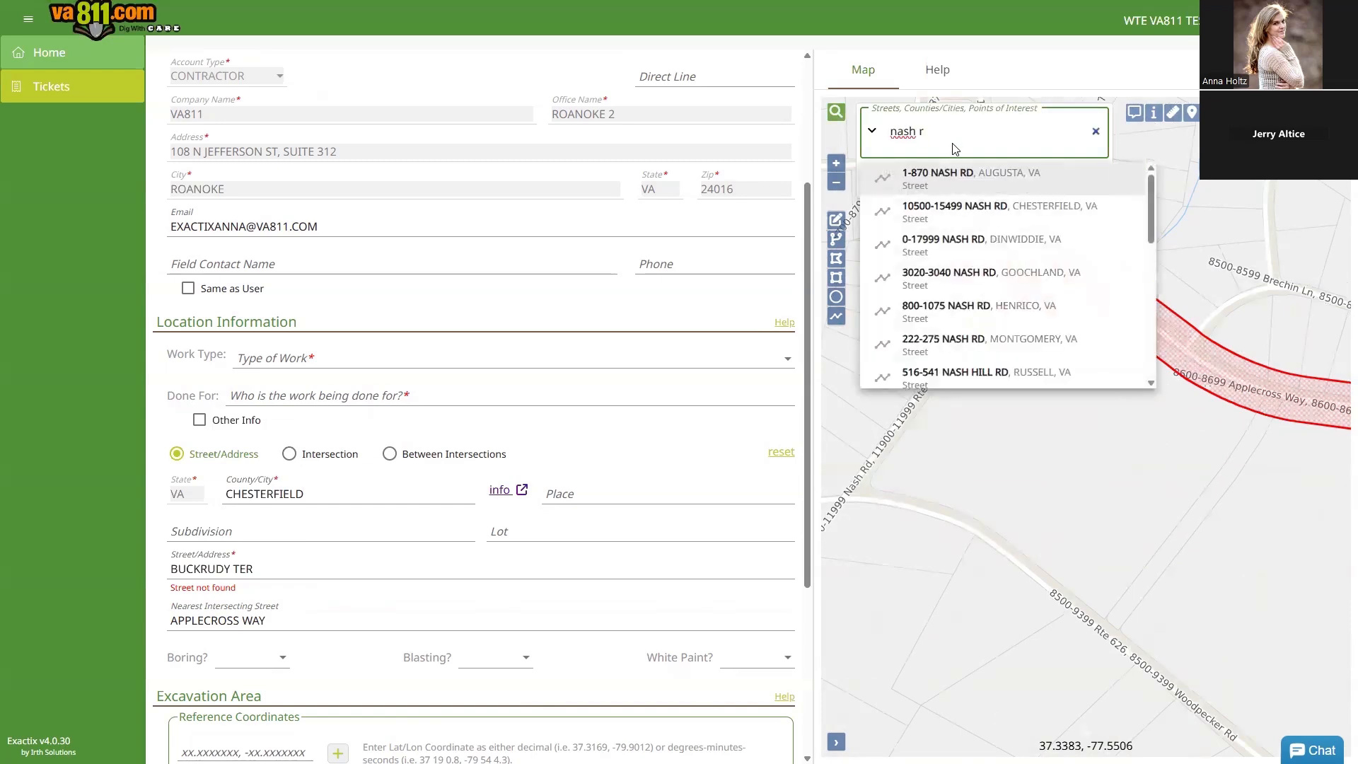
click(963, 182)
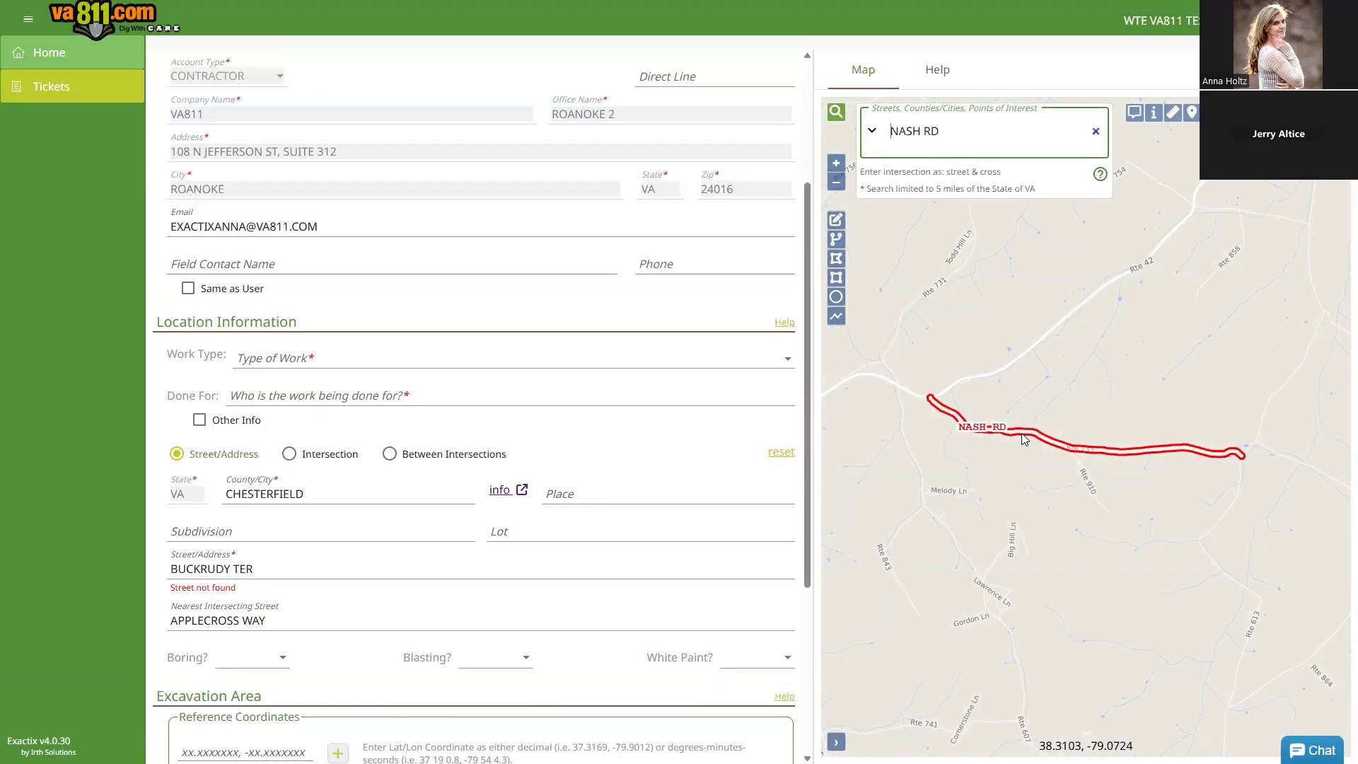
scroll(1023, 435, up, 1)
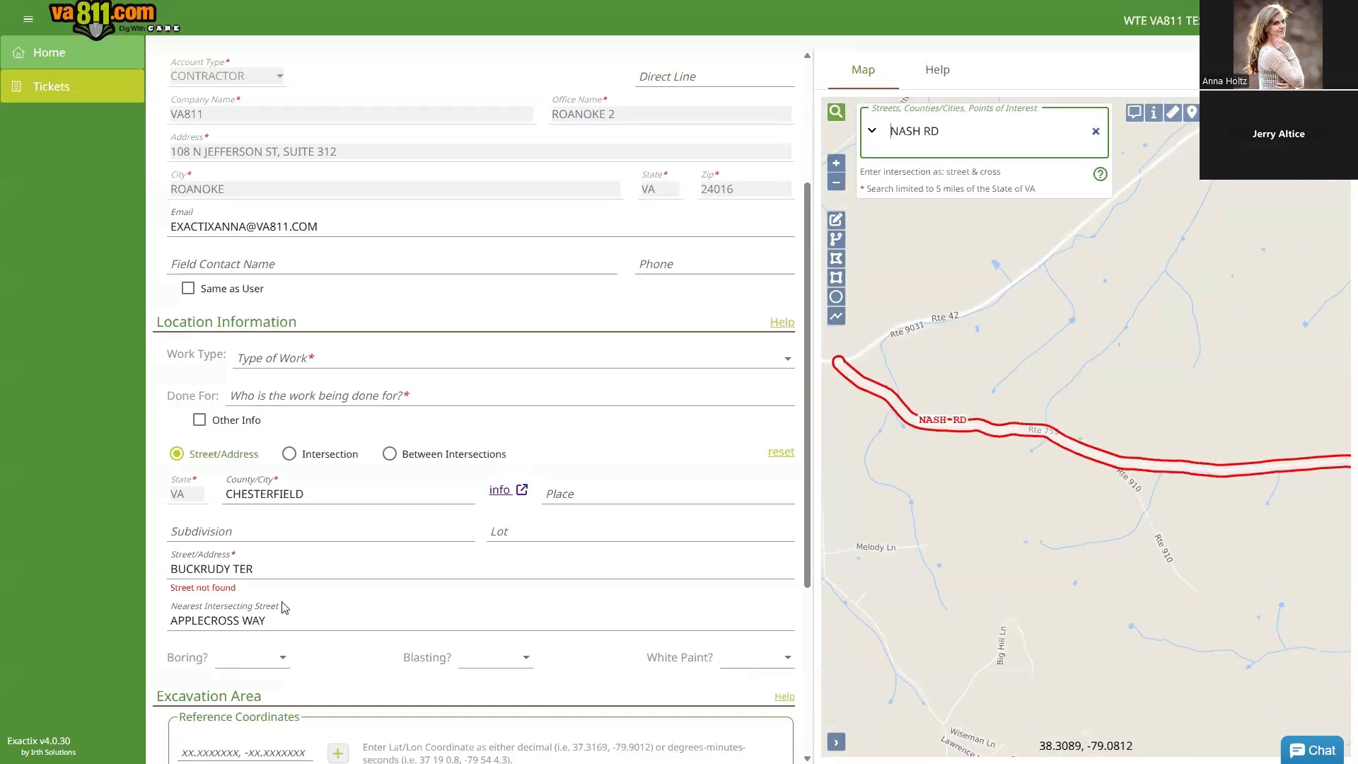
click(313, 617)
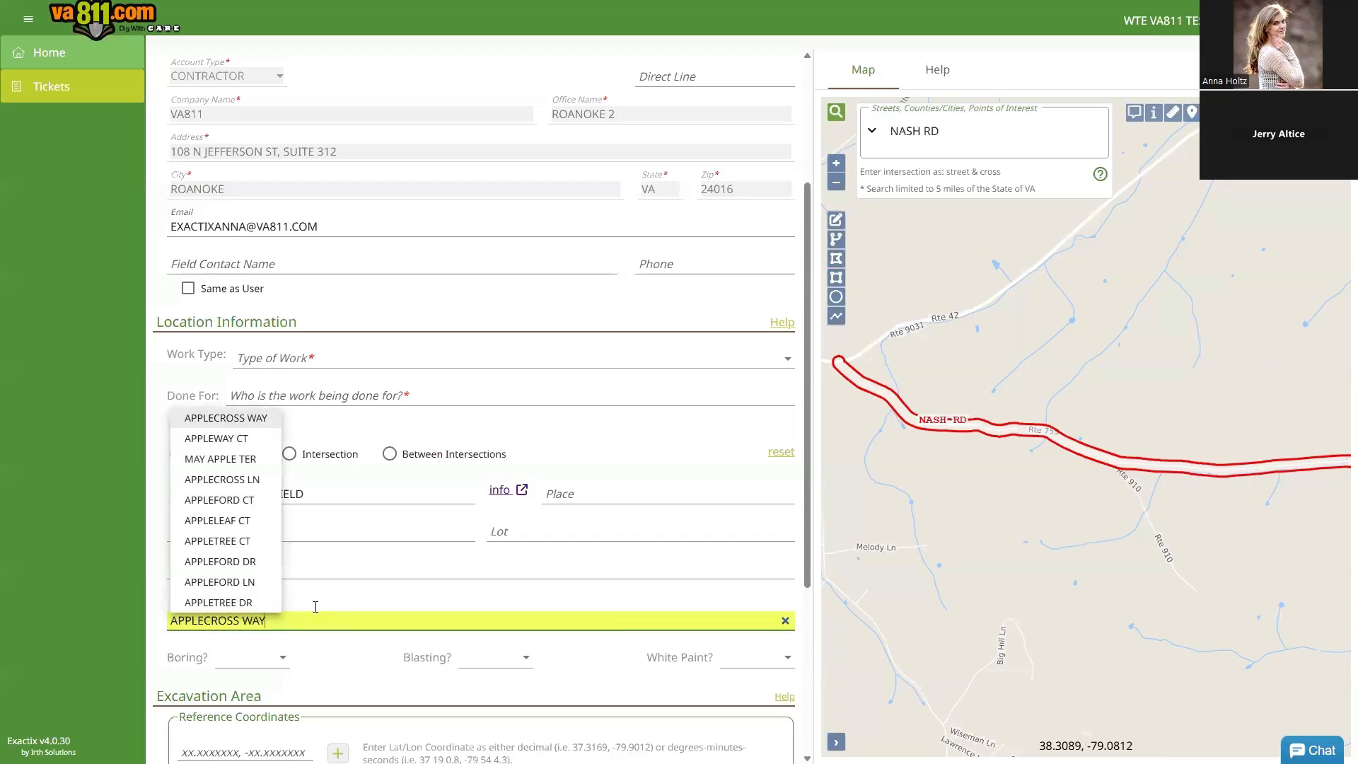
click(212, 561)
click(174, 570)
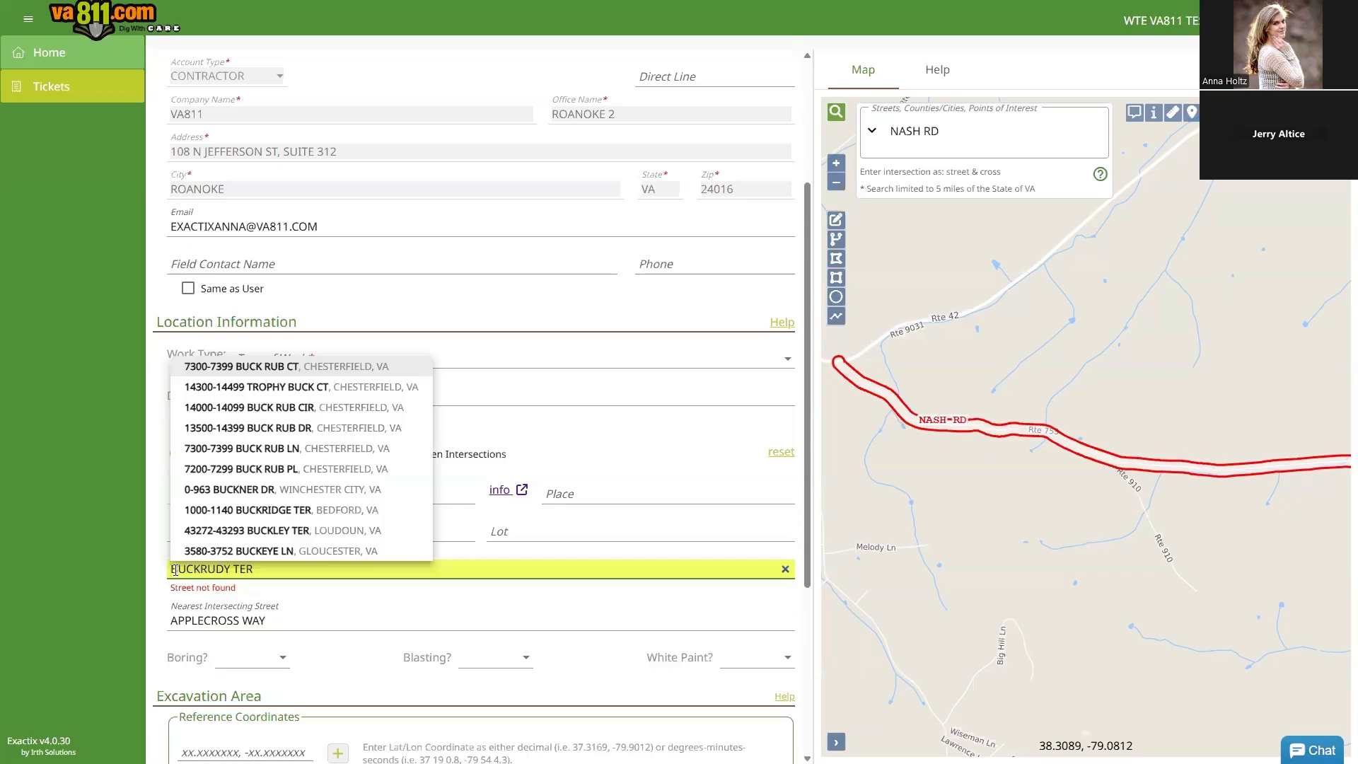
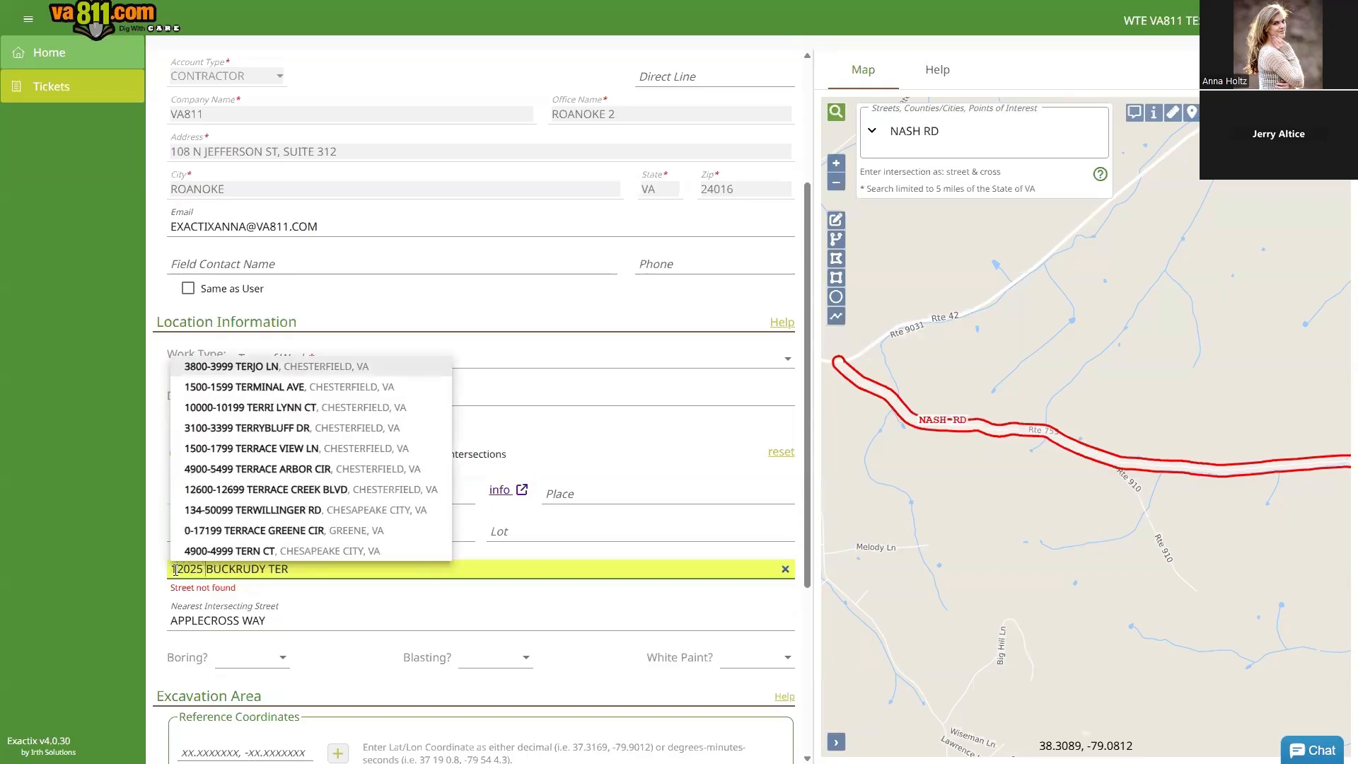
key(Tab)
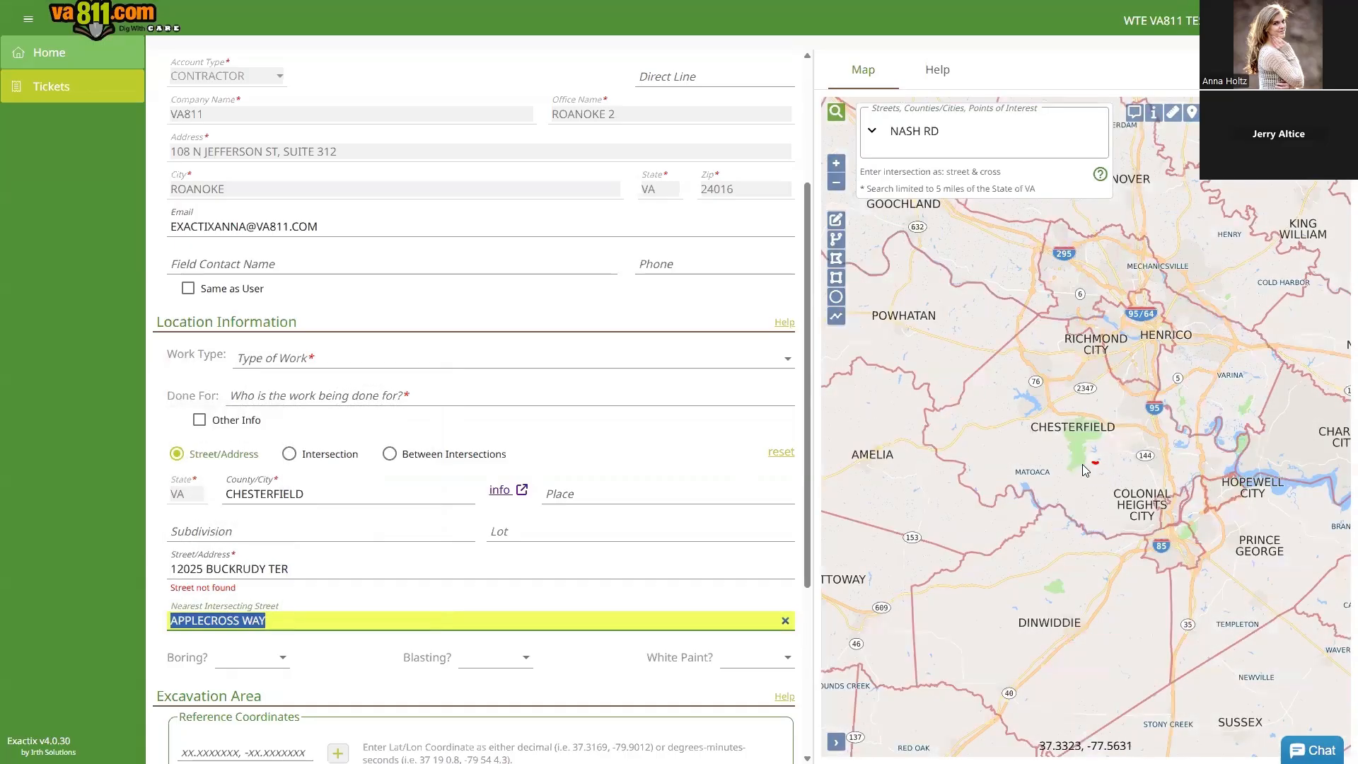
scroll(1088, 468, up, 5)
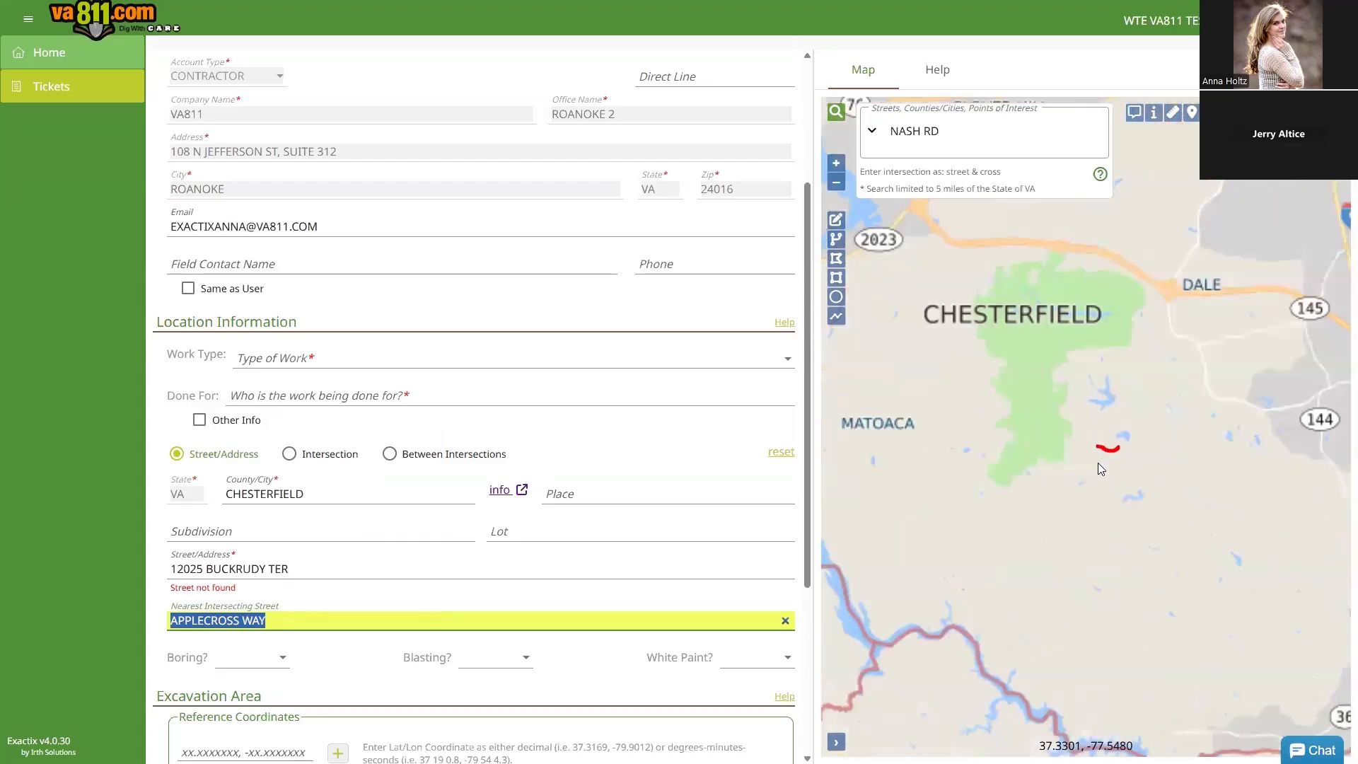
scroll(1061, 488, up, 3)
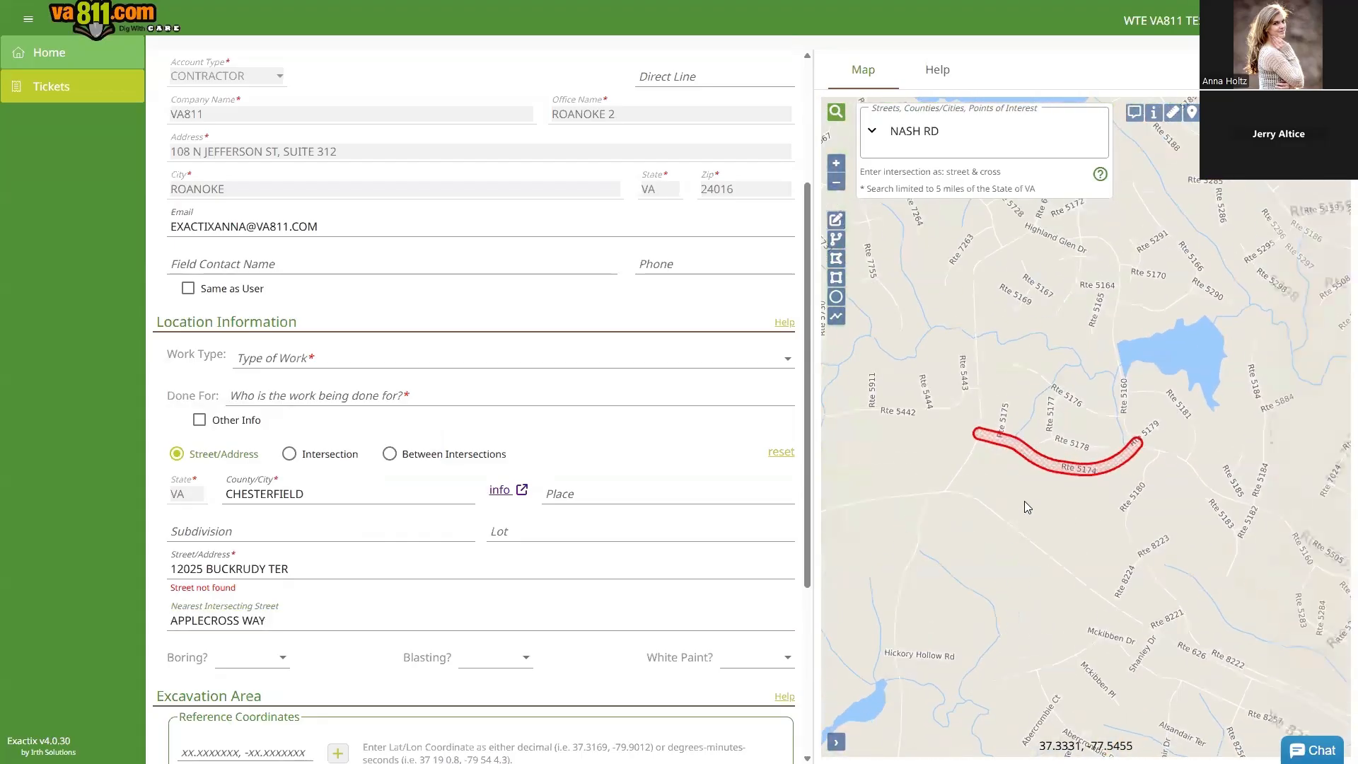
drag(1047, 497, 1068, 491)
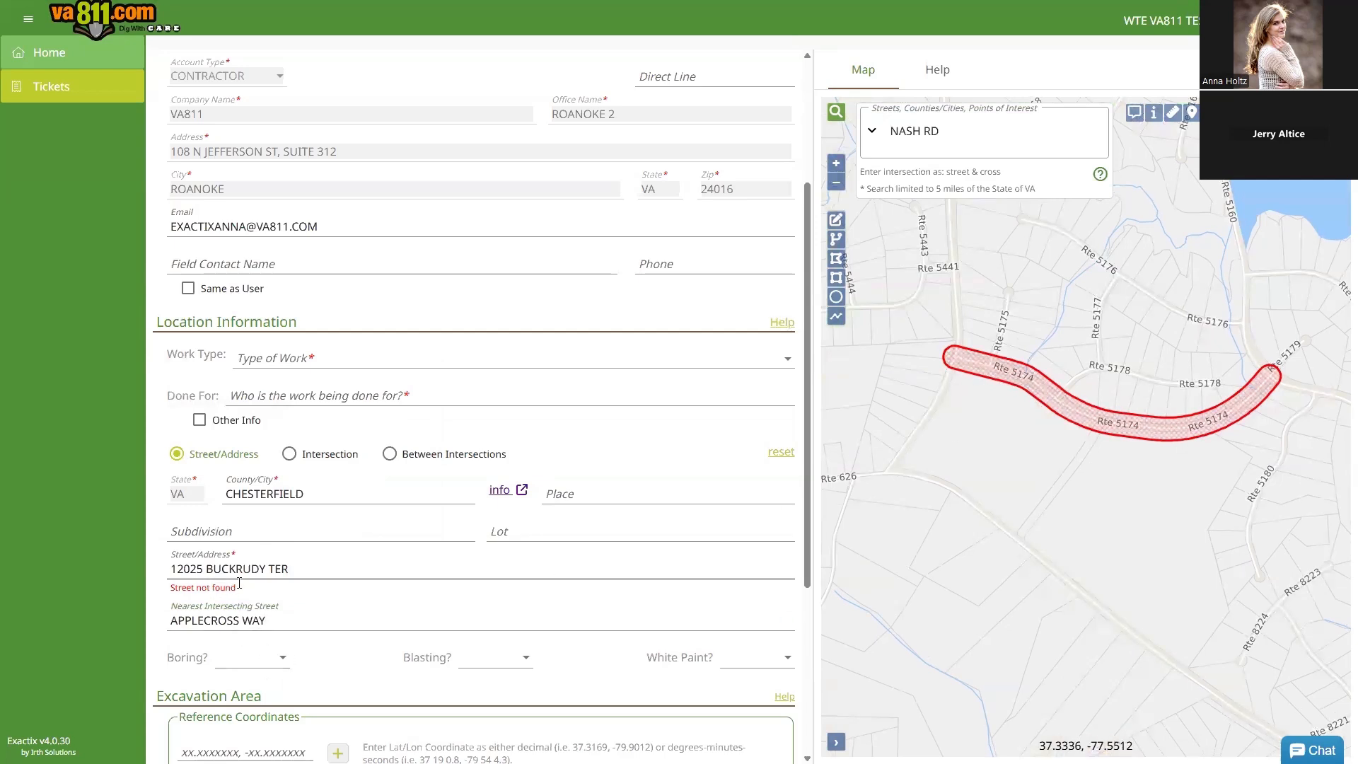
Step: Switch the base map to VGIN Satellite imagery and center the red polygon
mouse_move(1336, 160)
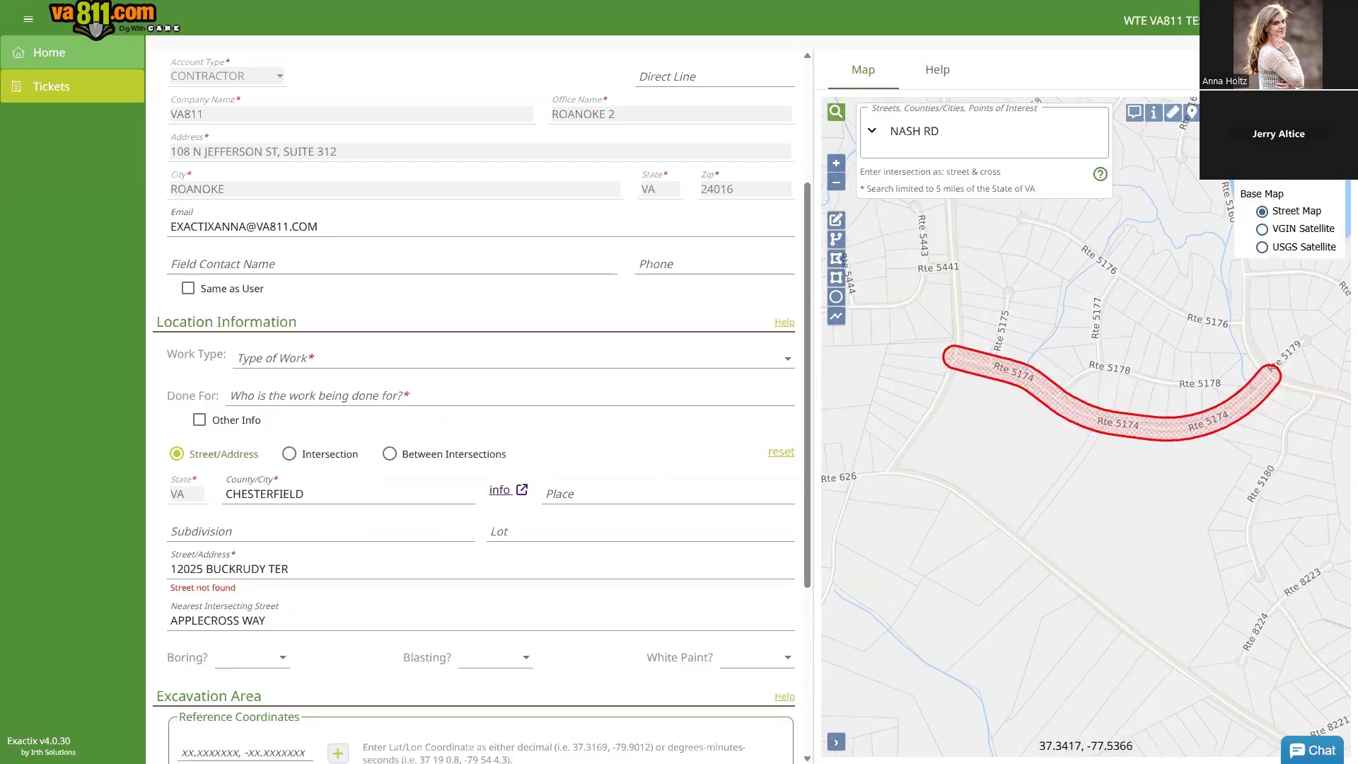
click(1264, 231)
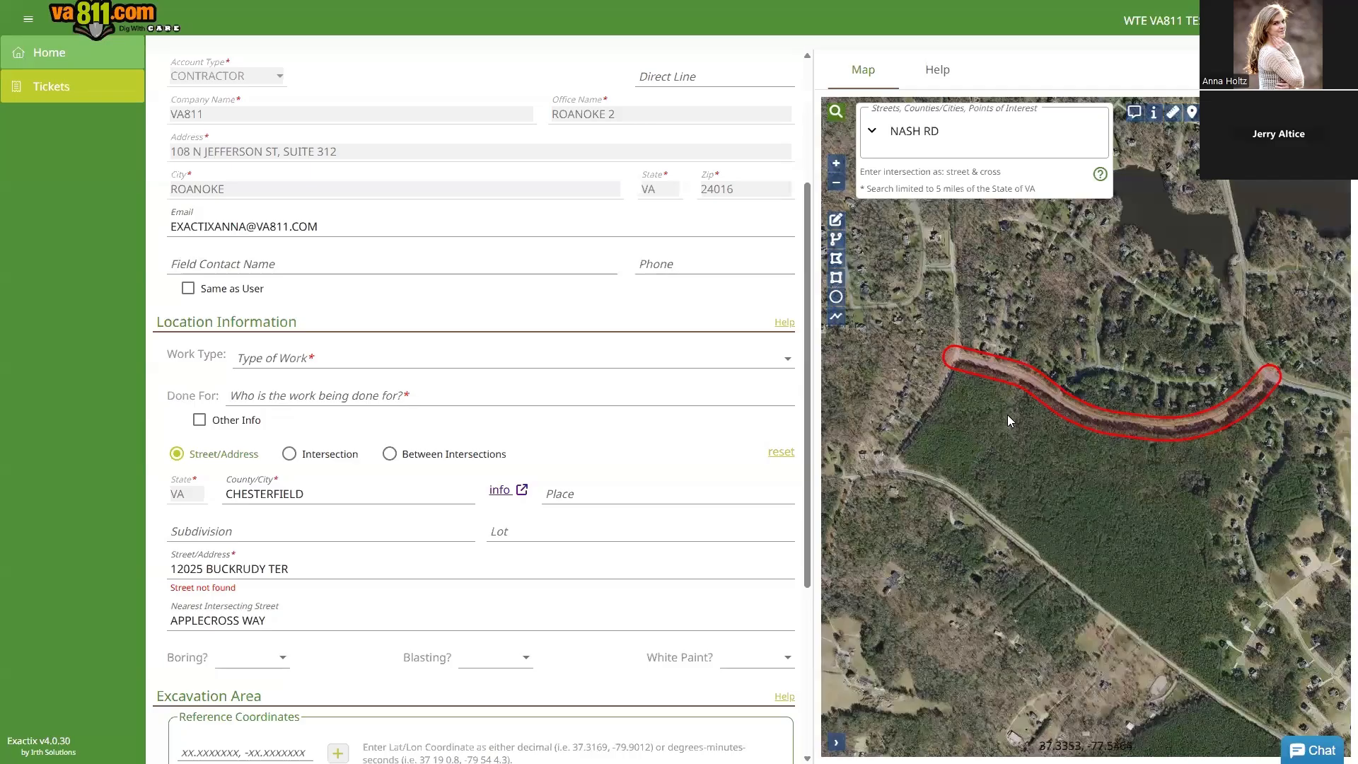
scroll(1007, 416, up, 1)
drag(958, 424, 1040, 446)
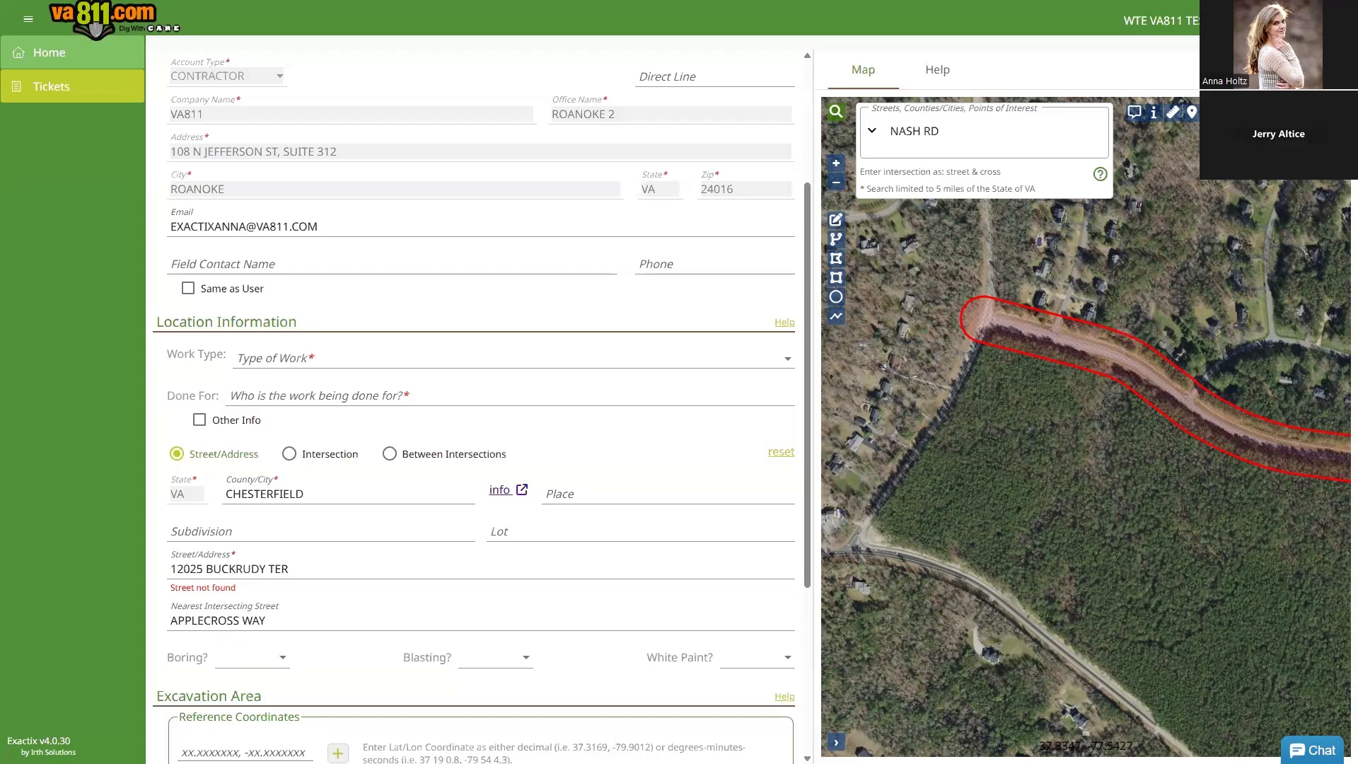
drag(1072, 353, 1064, 456)
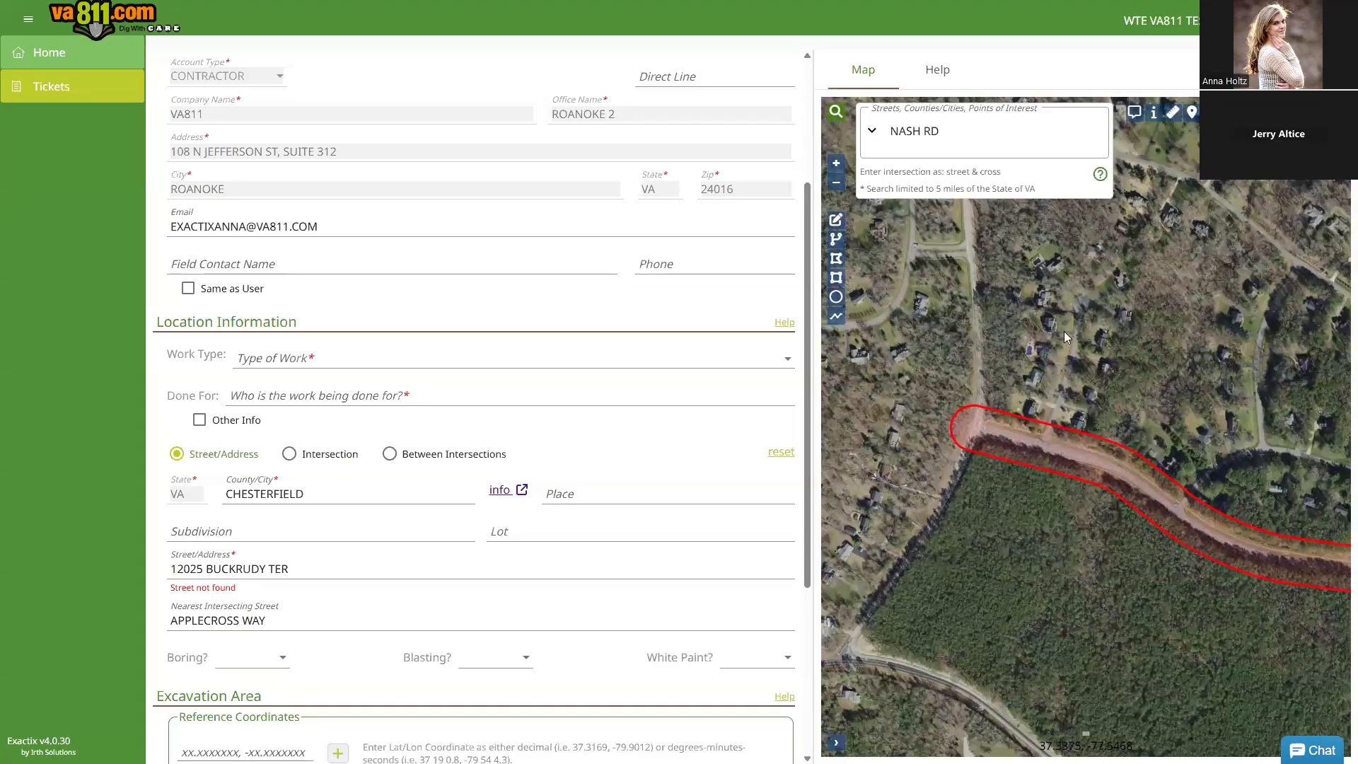
Step: Toggle to Street Map and back to satellite, panning up along the red outline
mouse_move(1314, 185)
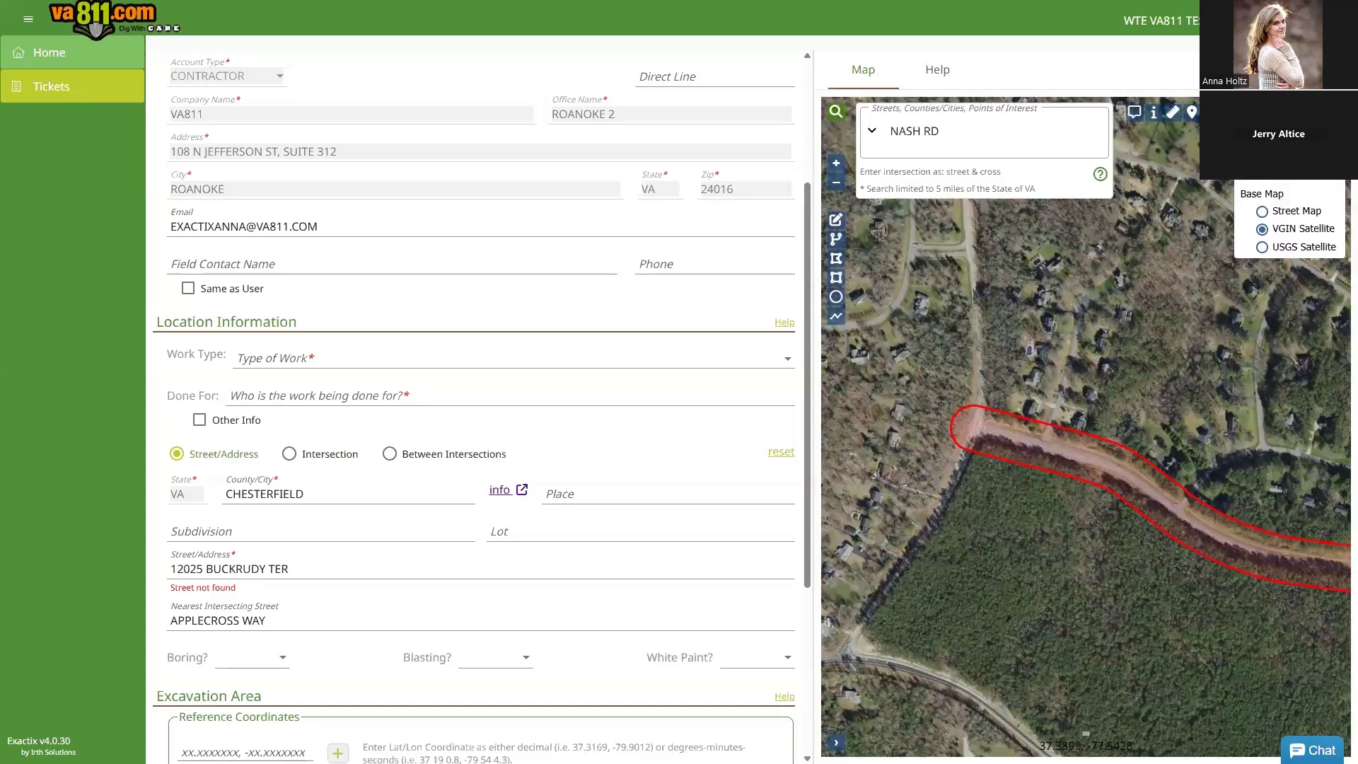
click(1262, 211)
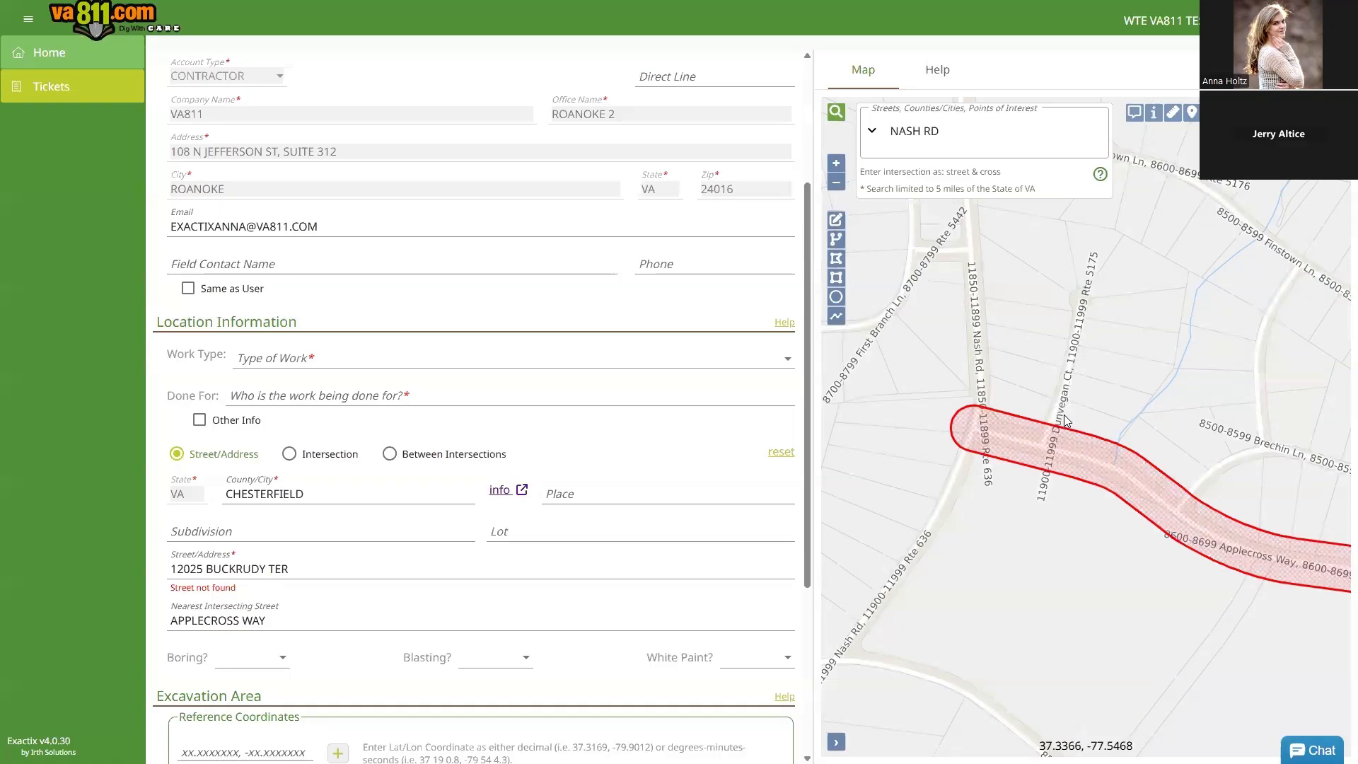
drag(1038, 465, 1027, 382)
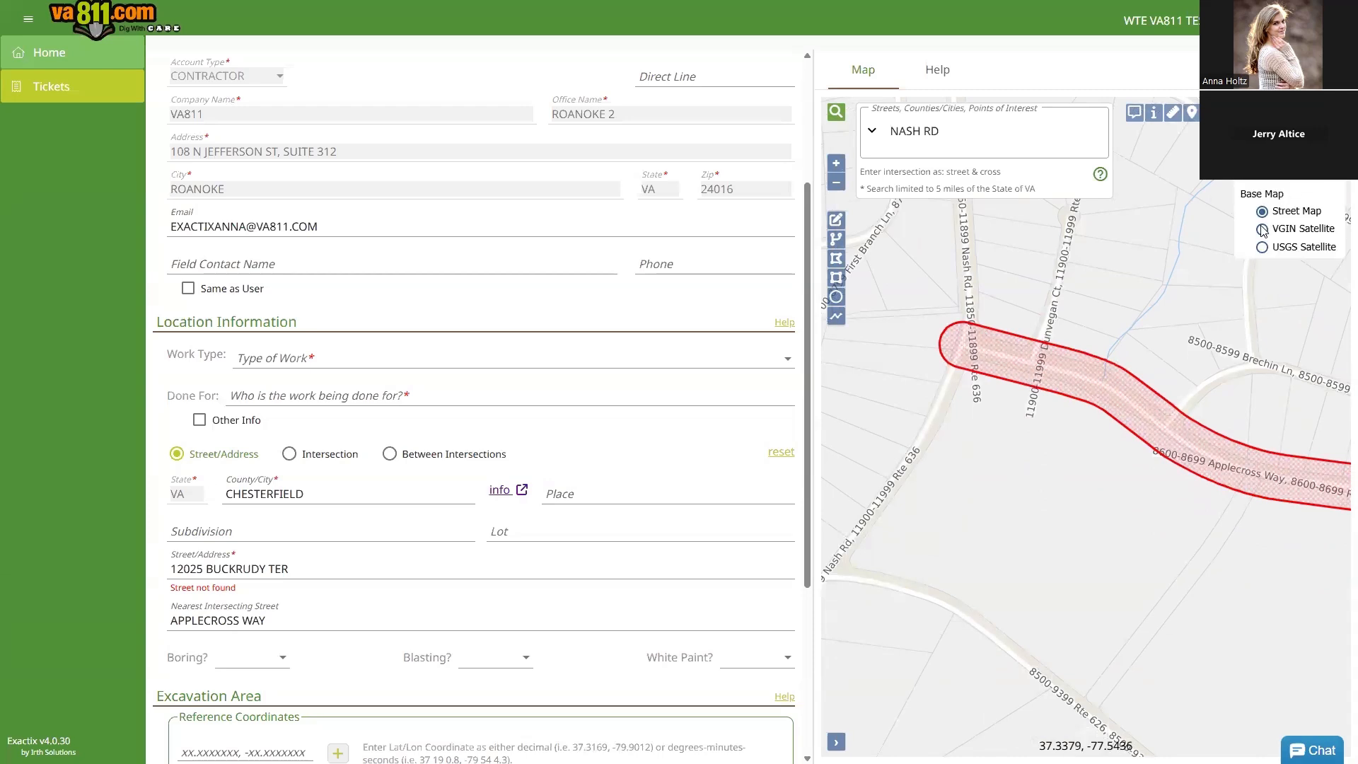
click(1262, 229)
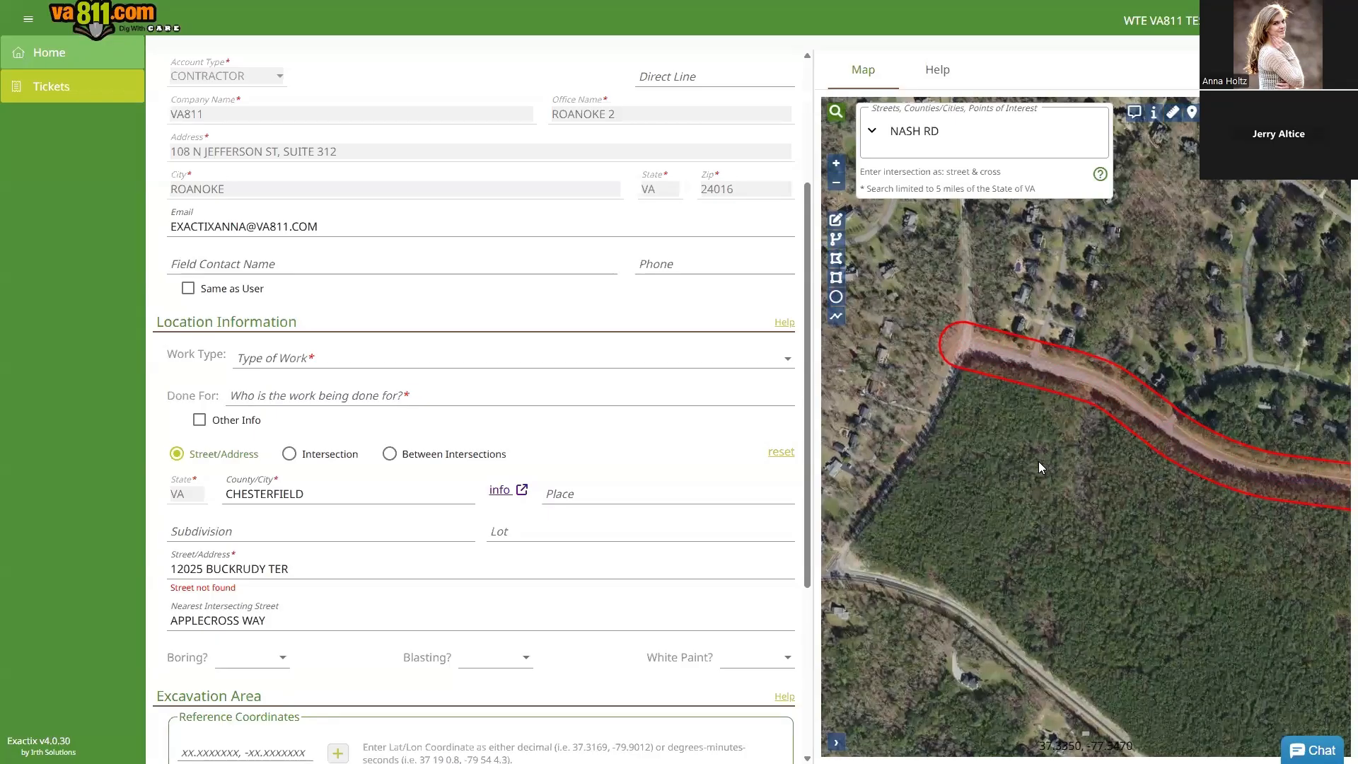
drag(1068, 506, 1052, 440)
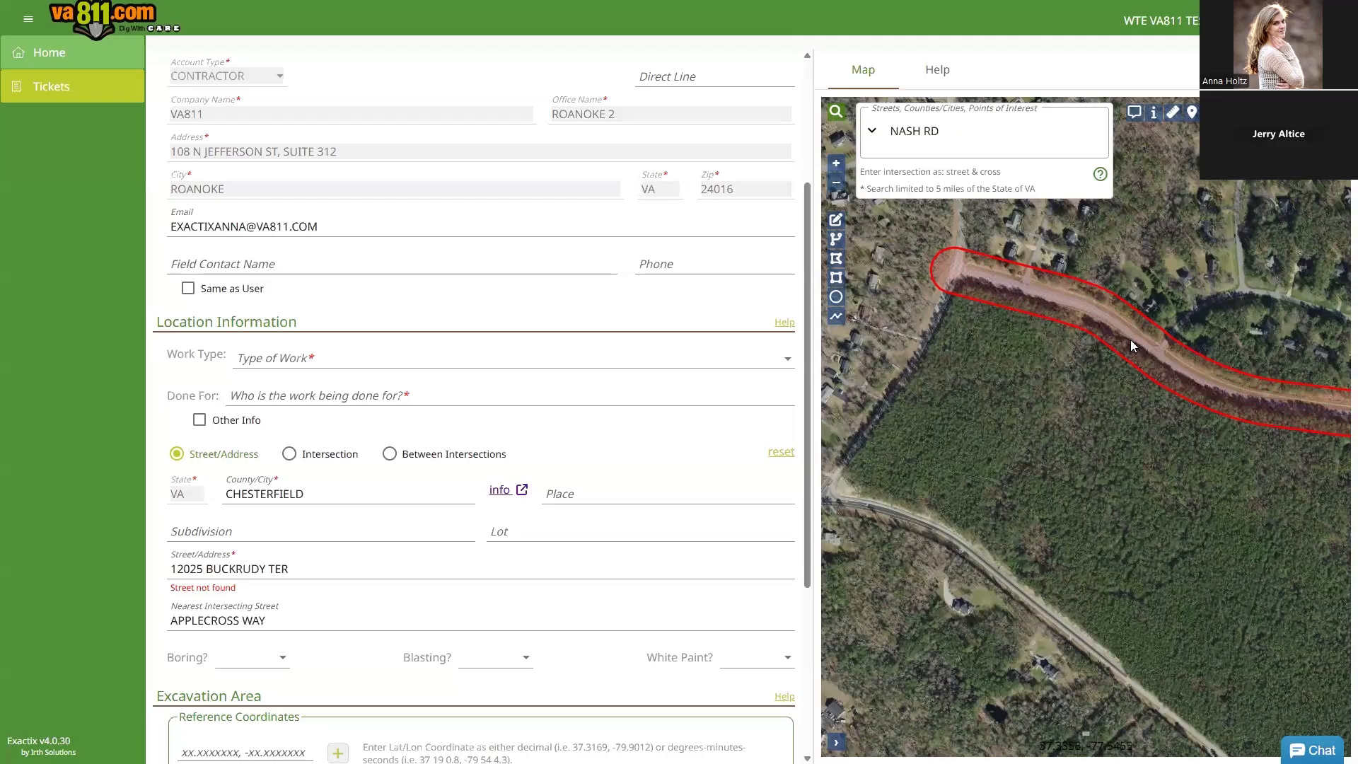
Step: Draw a six-corner dig-site polygon over the wooded area by the road and save it
click(835, 111)
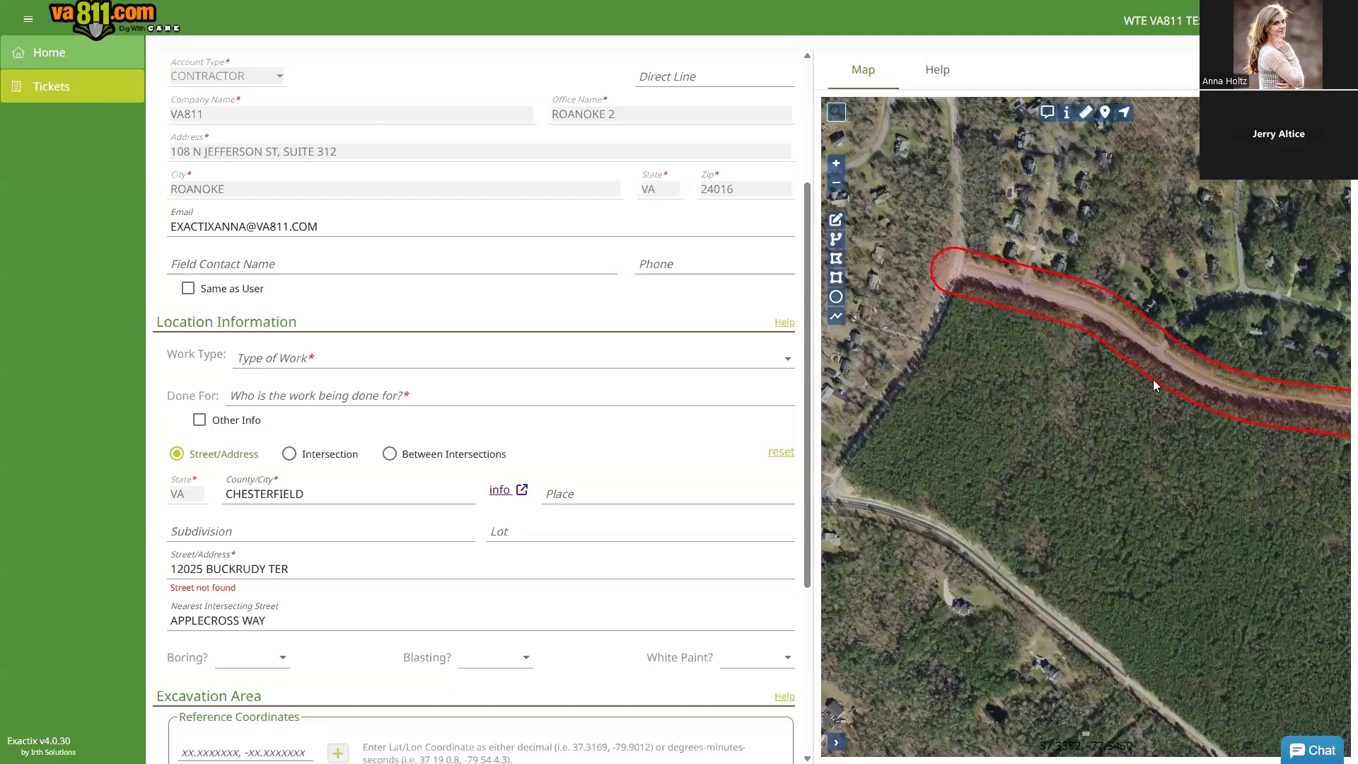
click(962, 269)
click(1119, 322)
click(1253, 395)
click(1262, 522)
click(1131, 670)
click(944, 531)
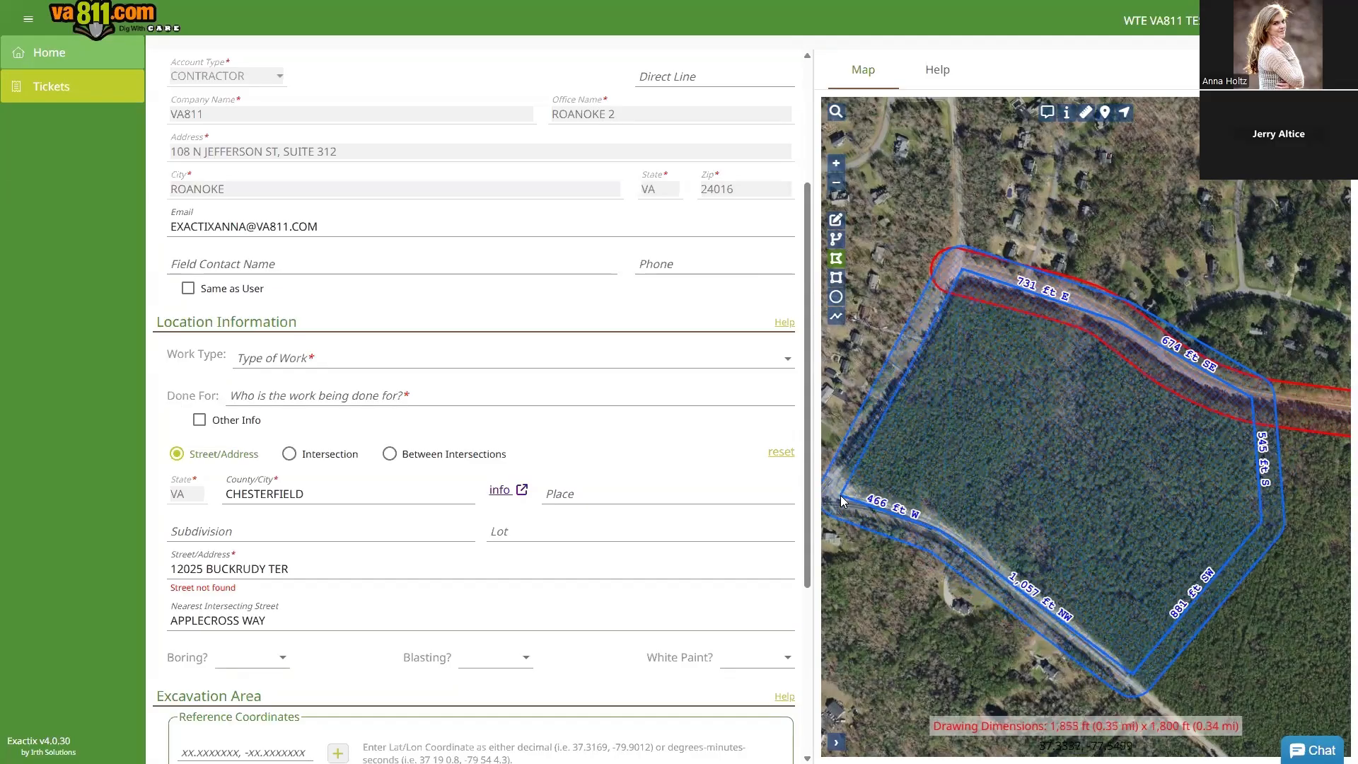
double_click(842, 500)
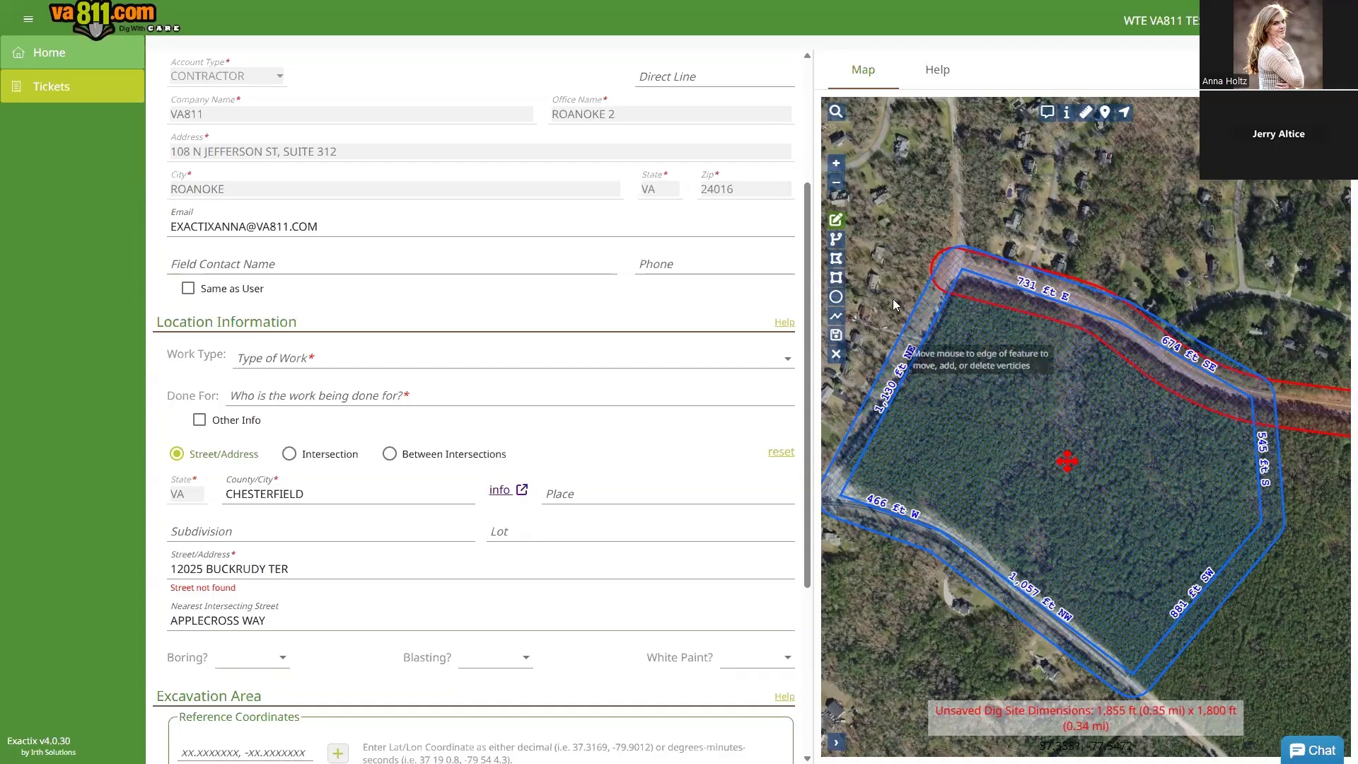
click(837, 335)
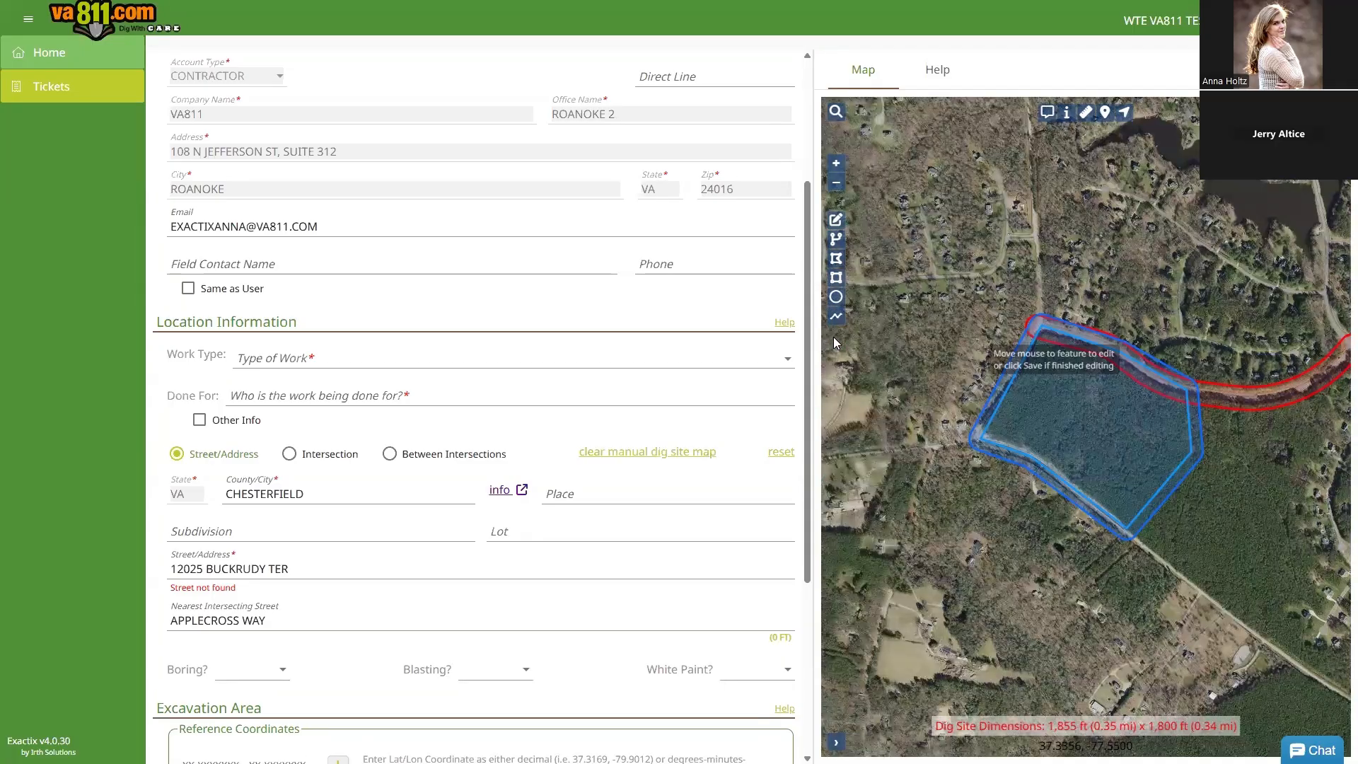
Step: Set Electronic White Lining to No in Excavation Area, then move into the WHERE field
scroll(277, 624, down, 4)
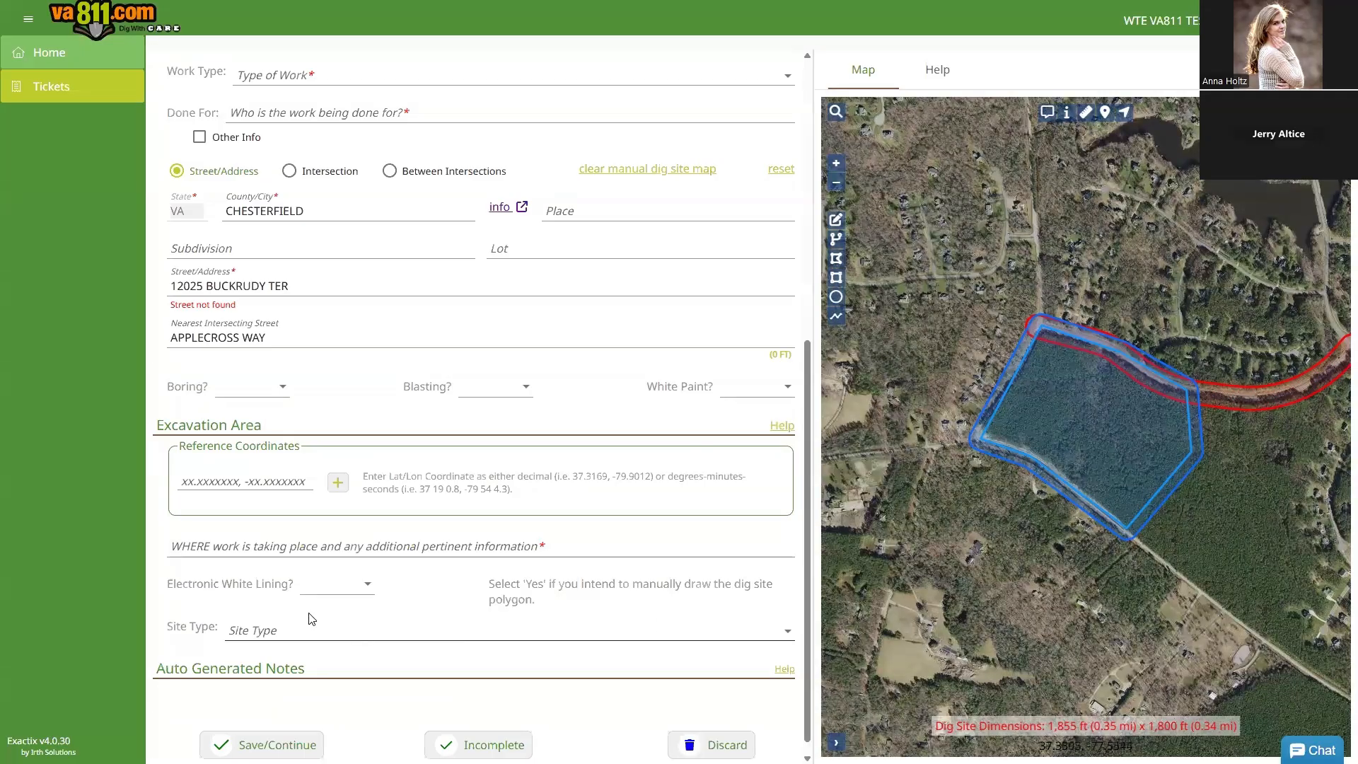
click(331, 584)
click(323, 630)
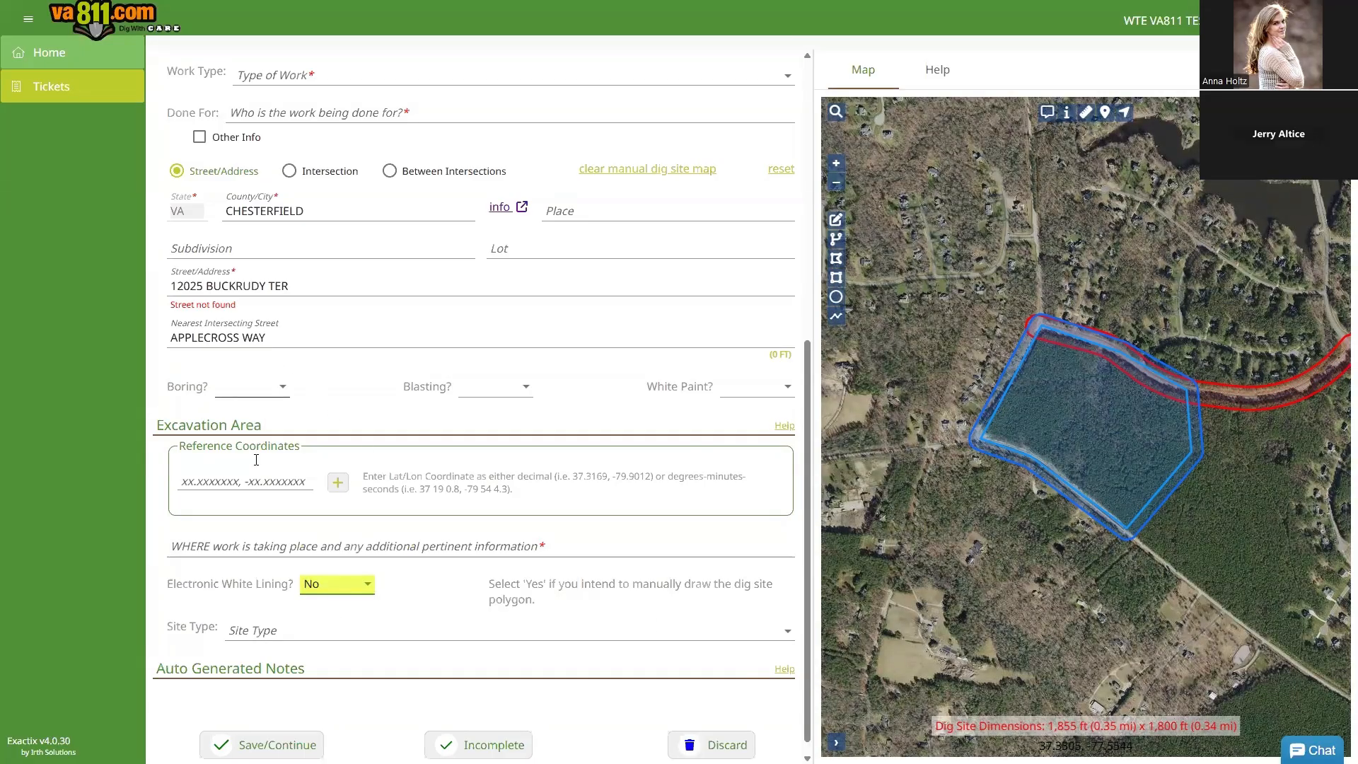
click(245, 543)
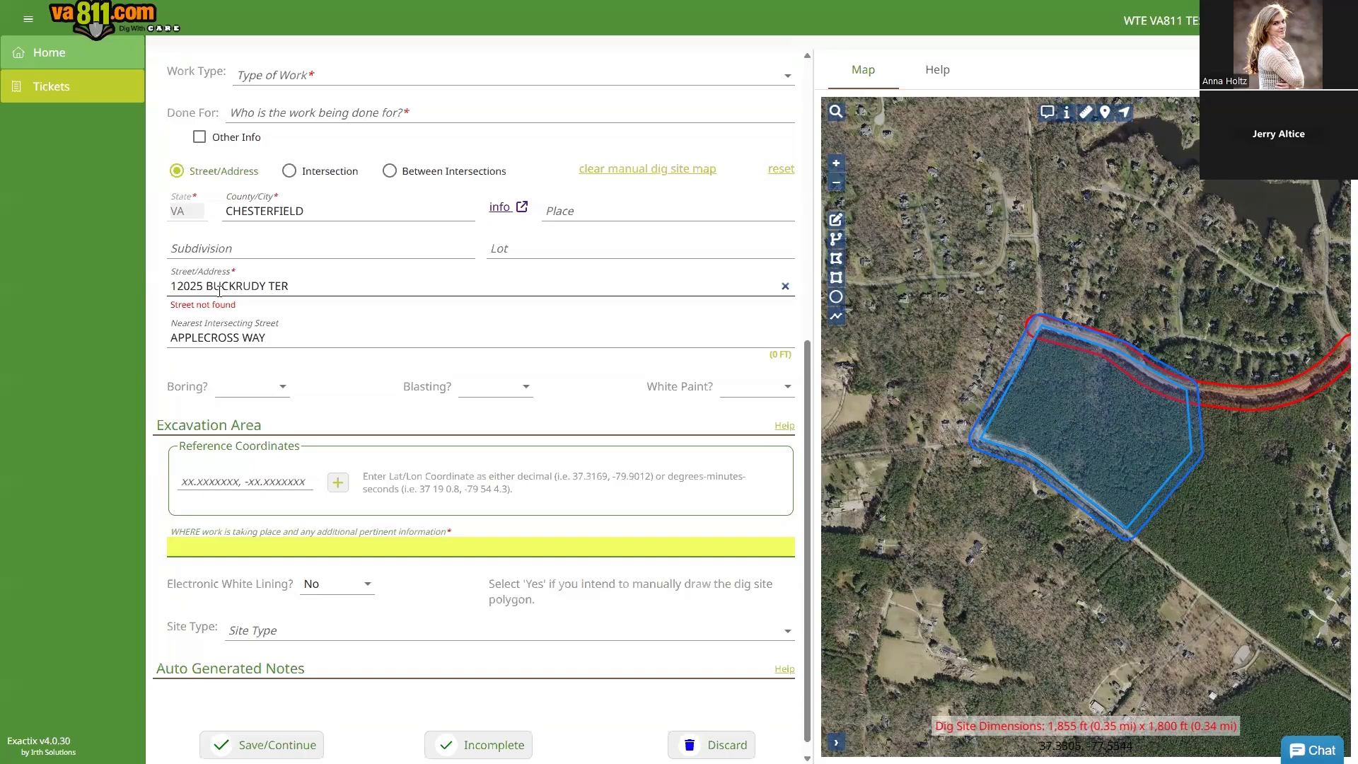
Step: Clear the Nash Rd map search, switch to the Street Map base, and zoom into the polygon
click(837, 114)
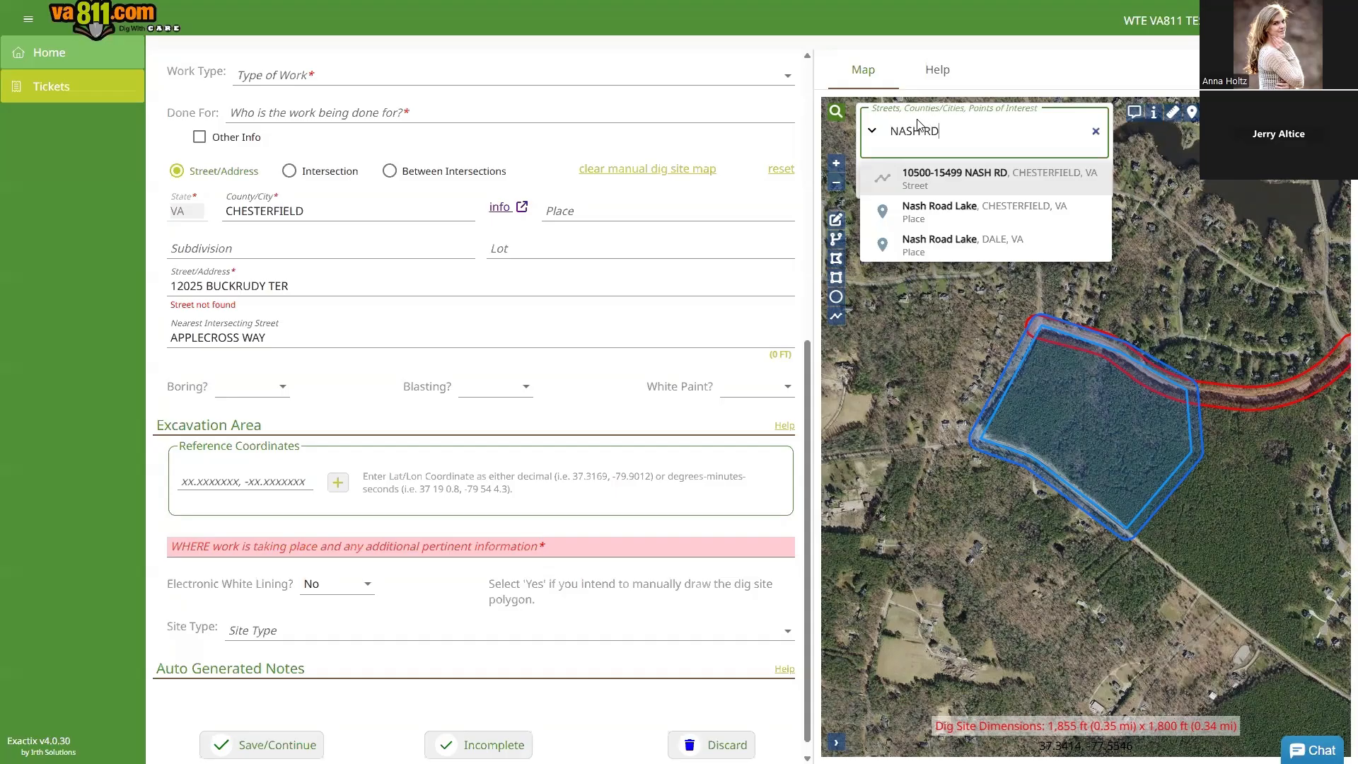
click(1095, 131)
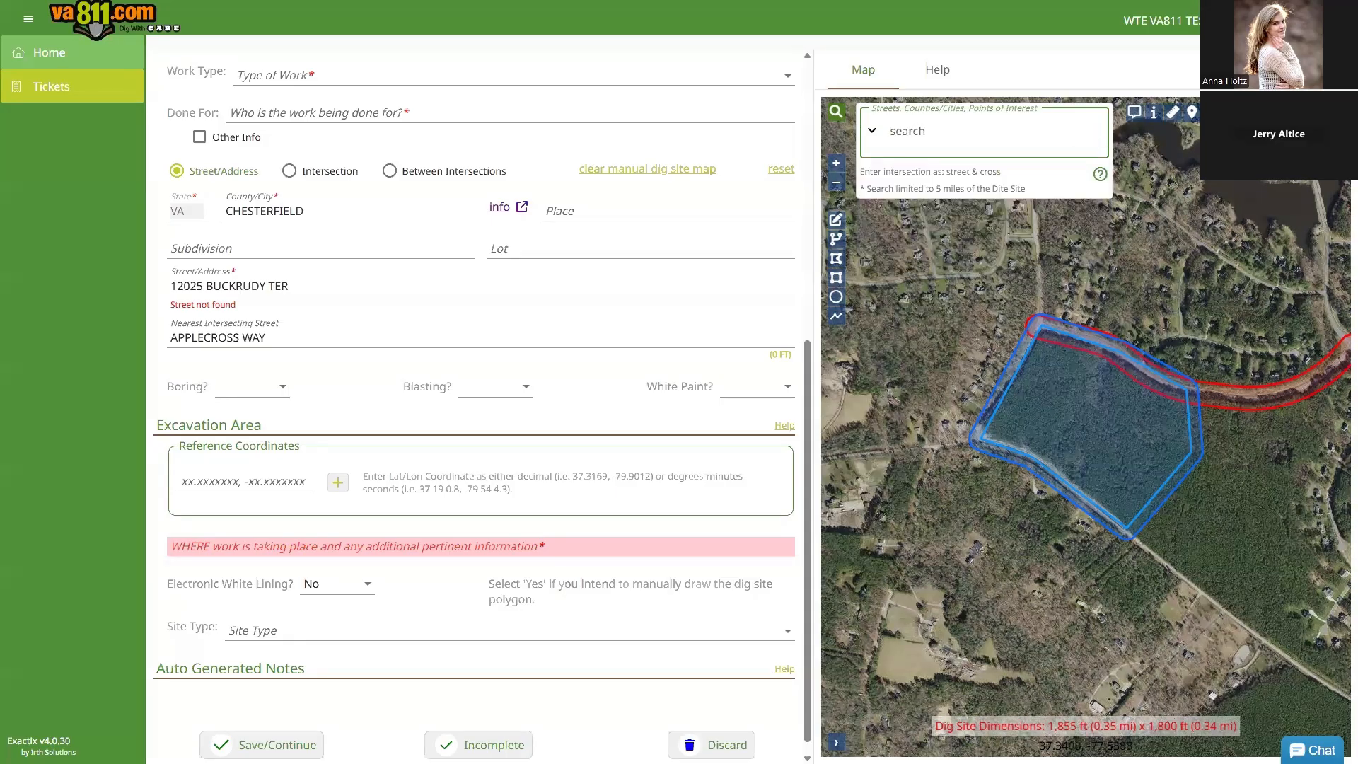
click(1264, 213)
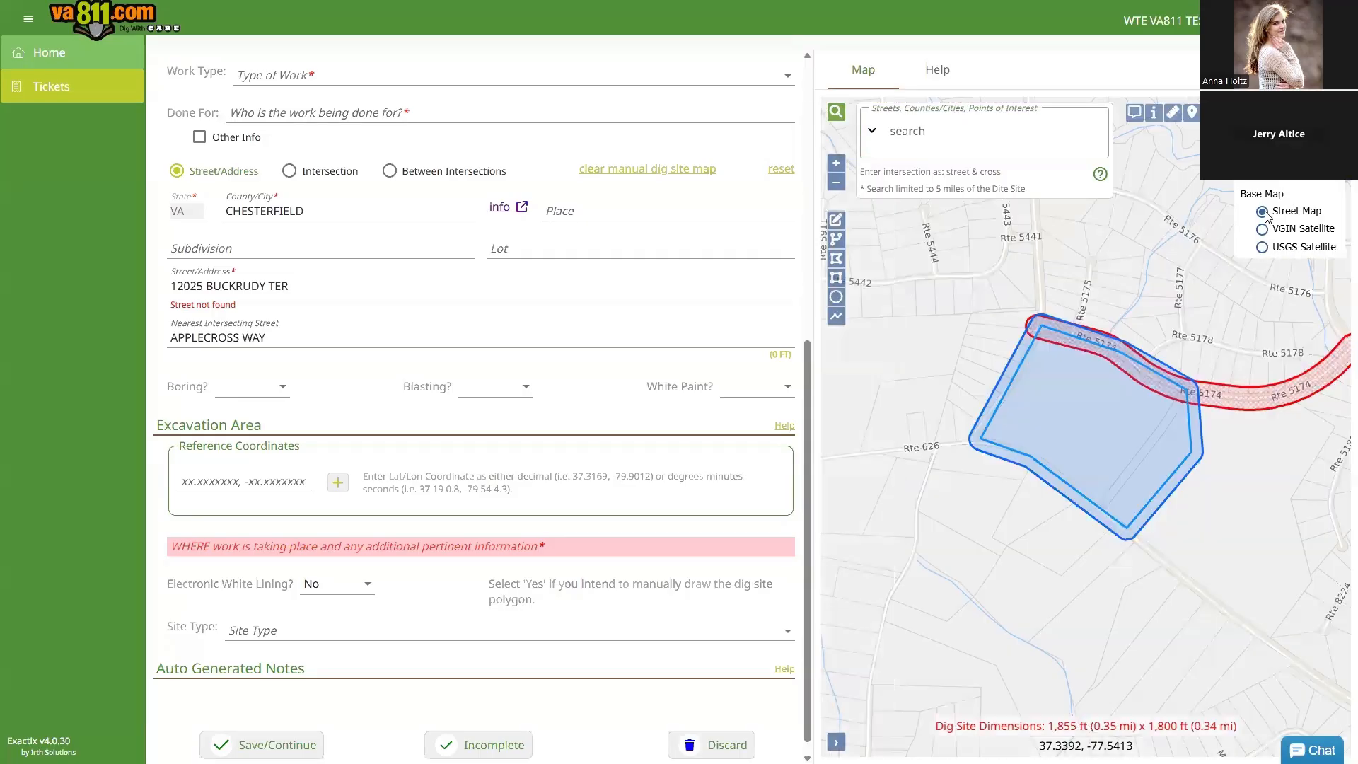
scroll(1090, 432, up, 2)
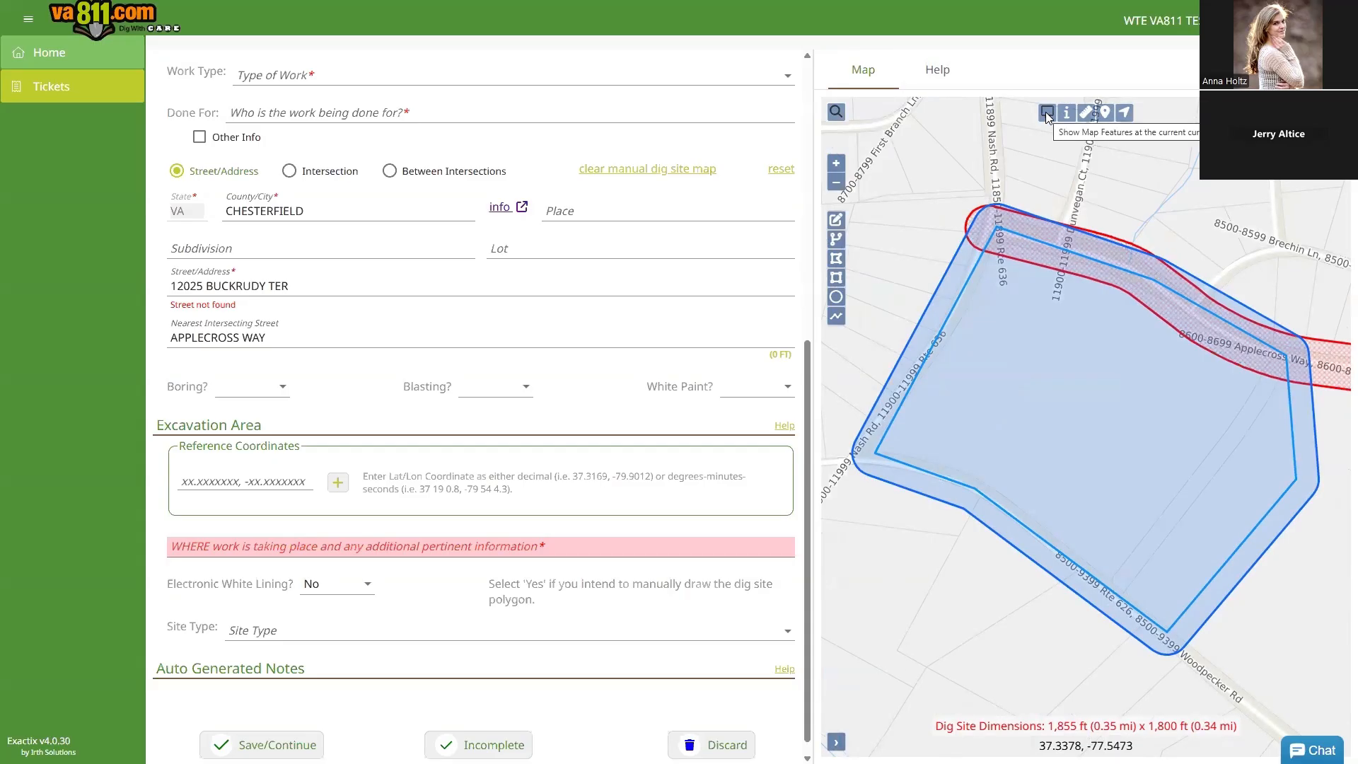
Step: Show map features and identify inside the dig site to list CHESTERFIELD/DALE parcel details
click(1047, 113)
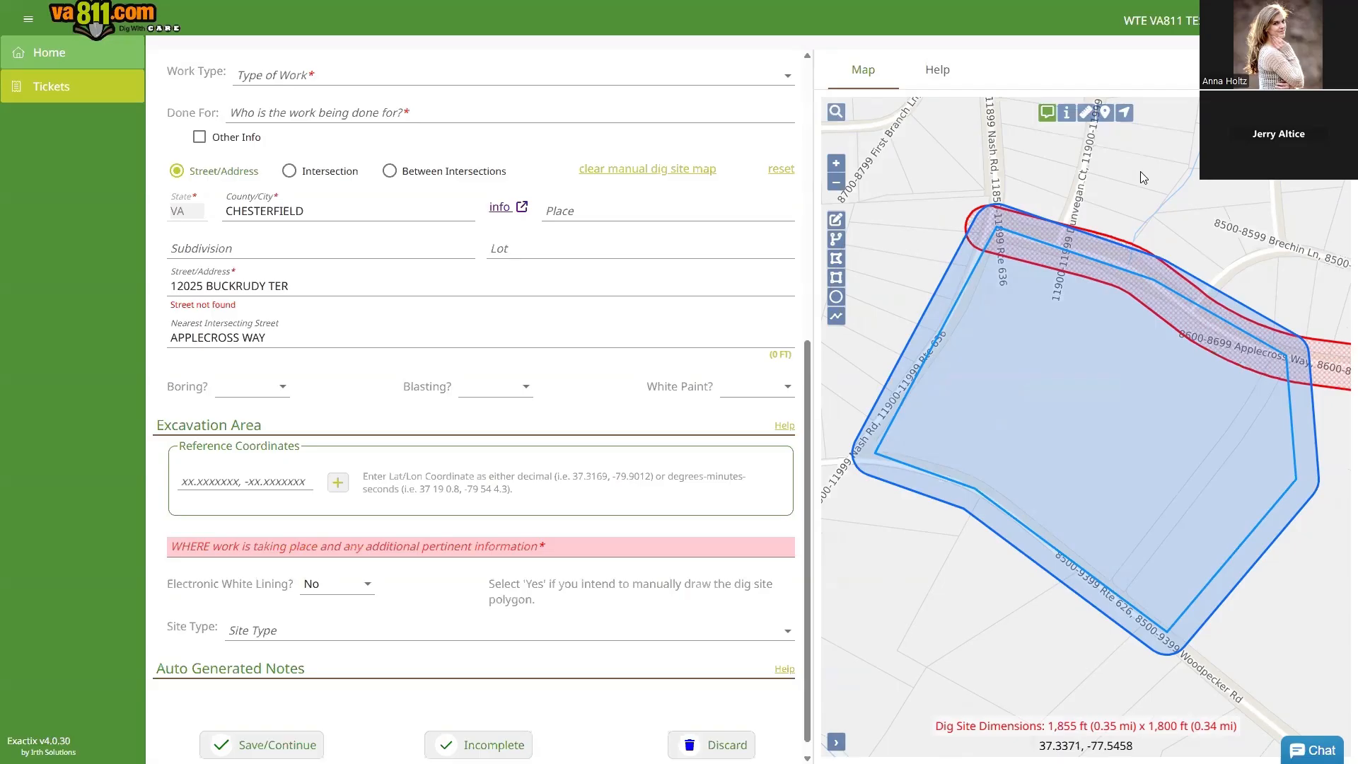
mouse_move(1142, 177)
mouse_move(1294, 300)
click(1066, 114)
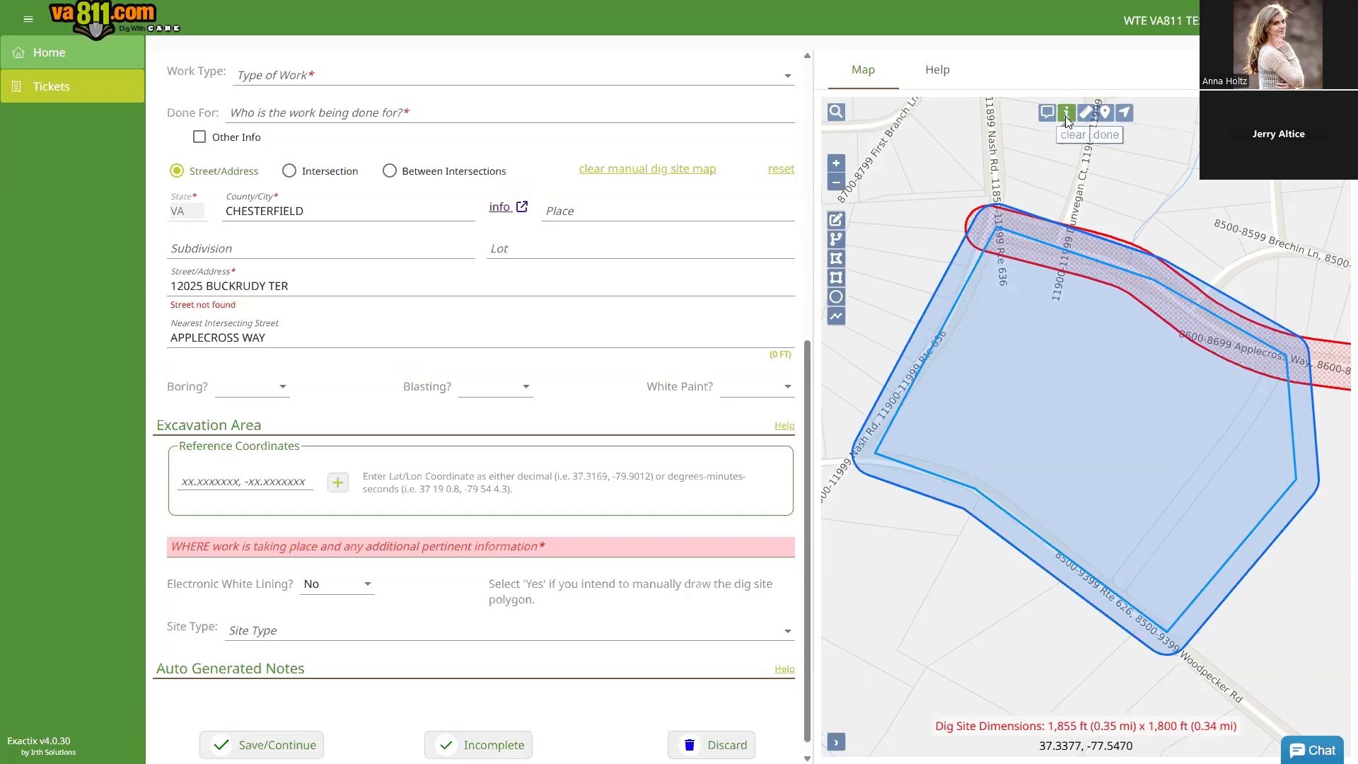
click(1124, 203)
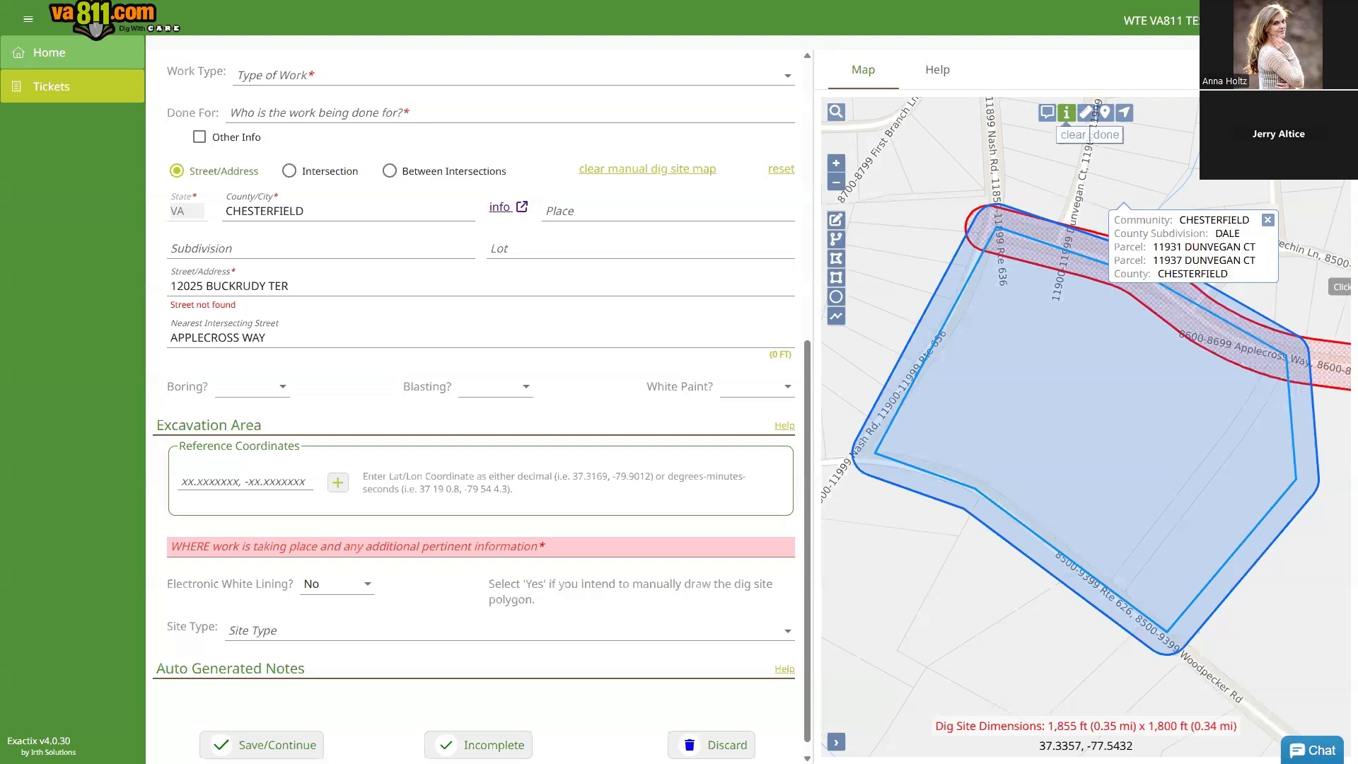
key(alt+Tab)
key(alt+Tab)
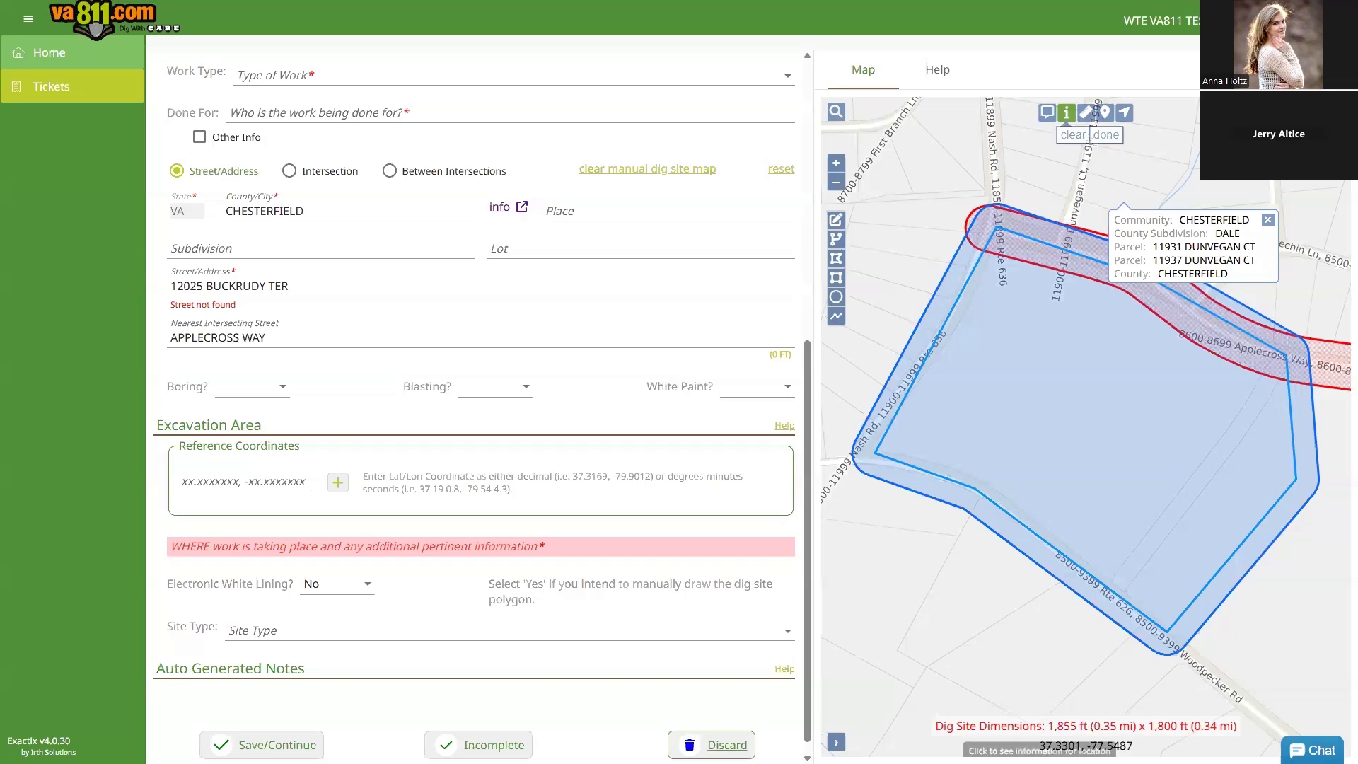
Step: Discard the unfinished BUCKRUDY TER draft ticket and confirm the discard
click(721, 745)
click(751, 437)
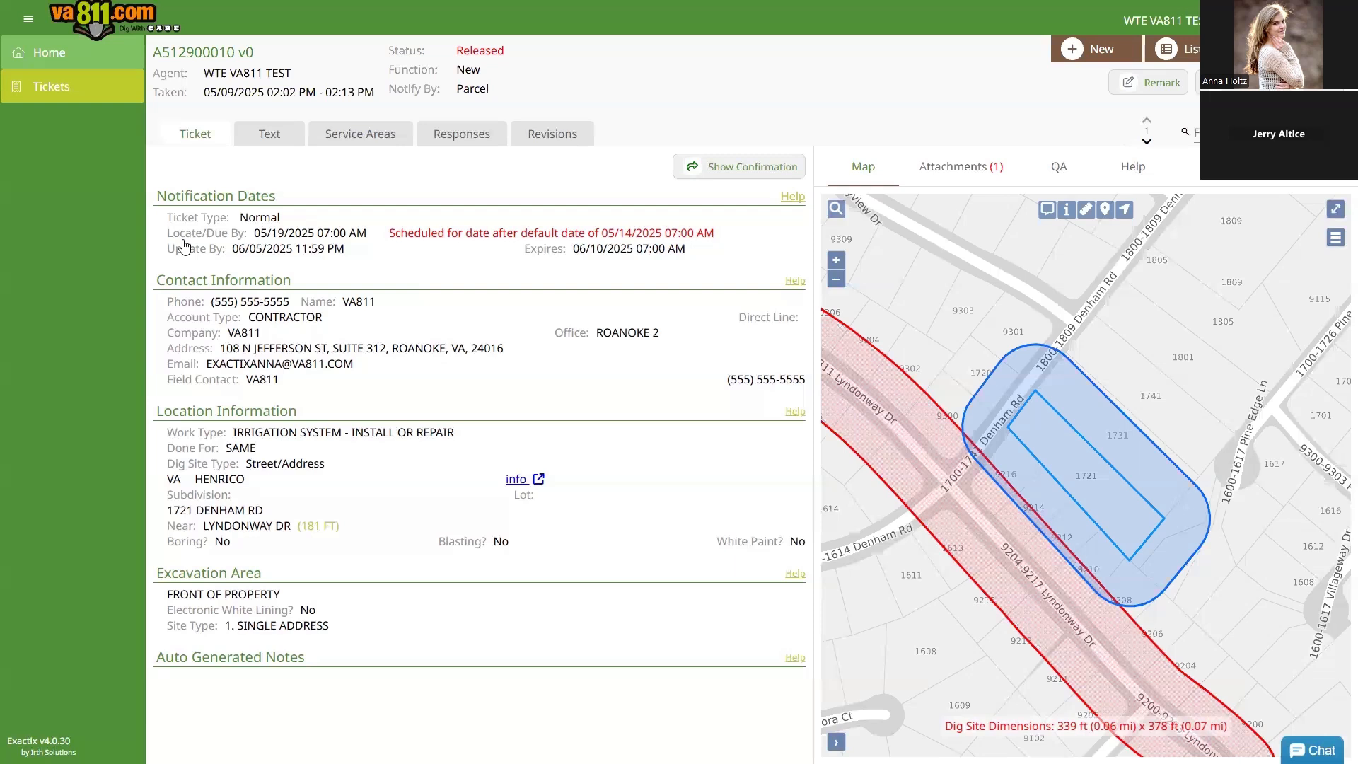
click(80, 95)
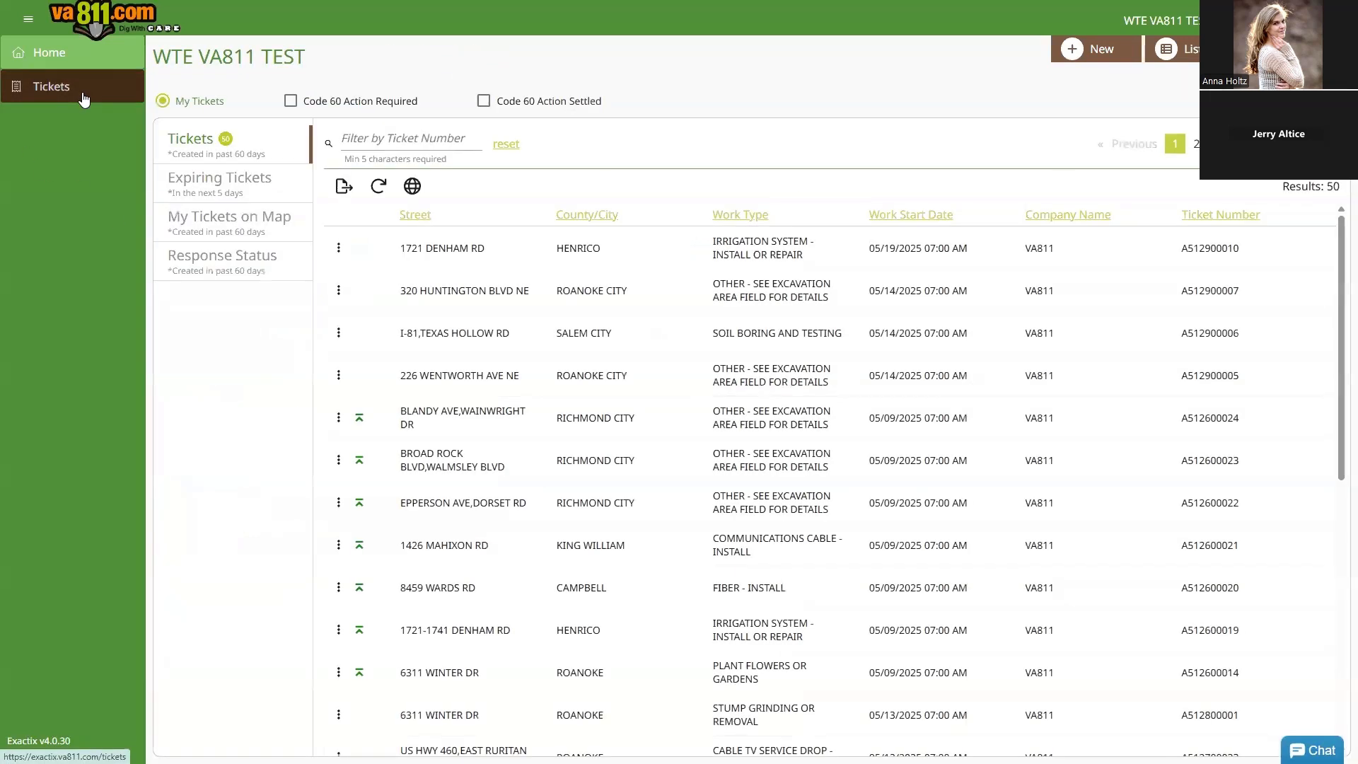
click(419, 134)
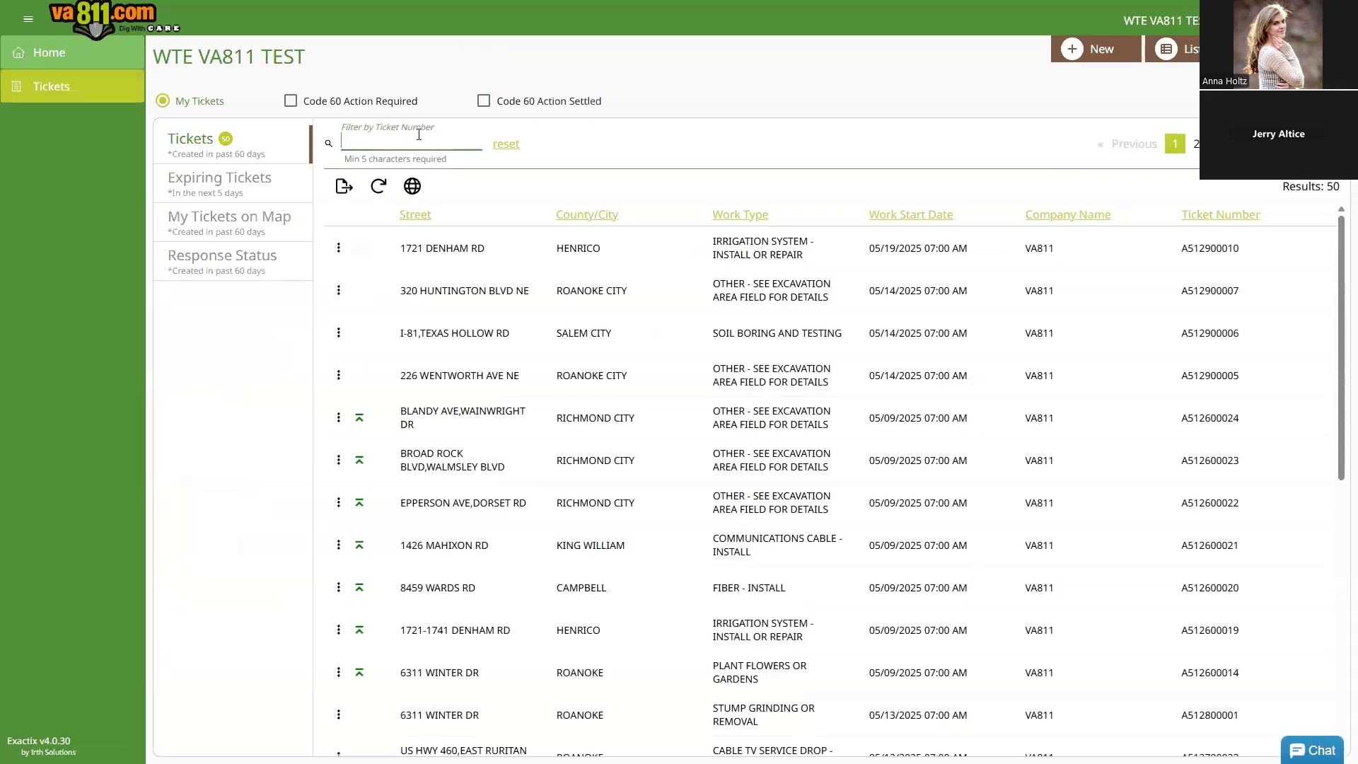
click(522, 253)
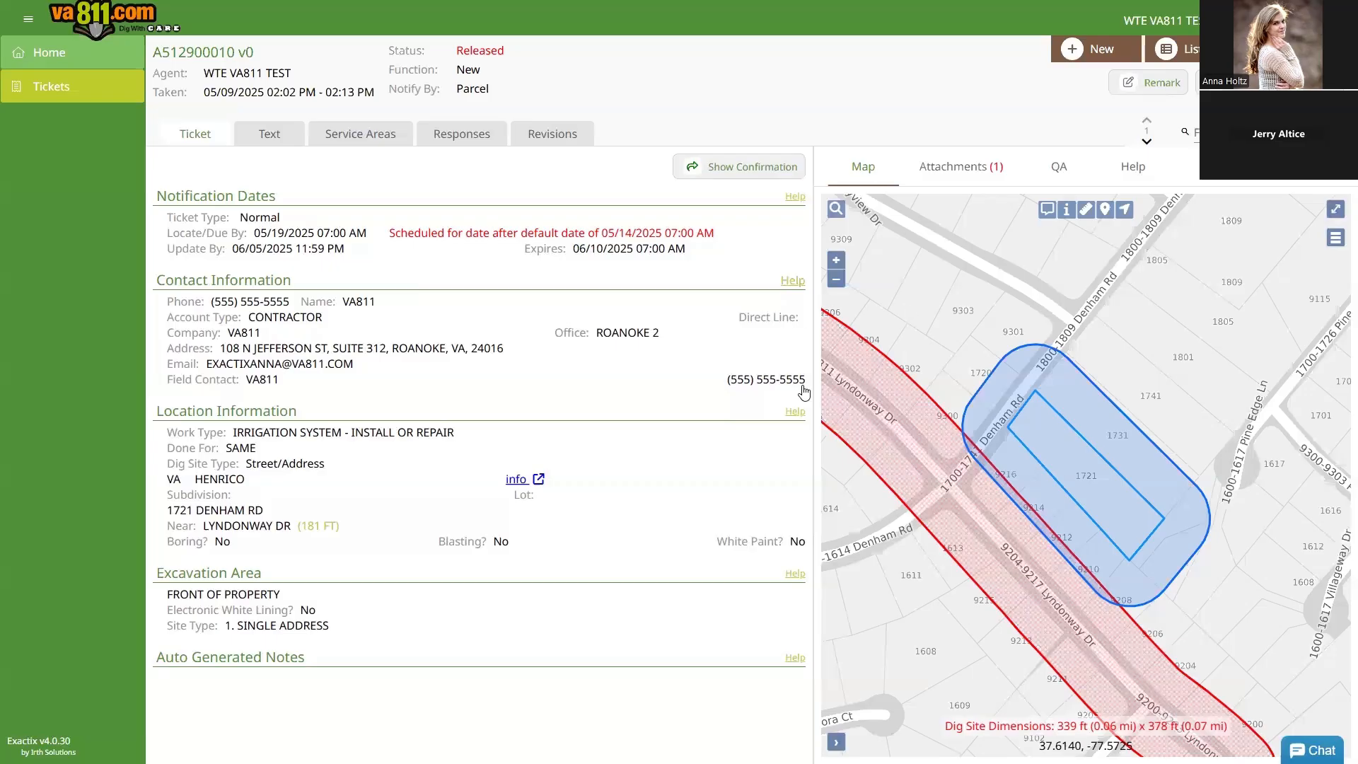
click(794, 281)
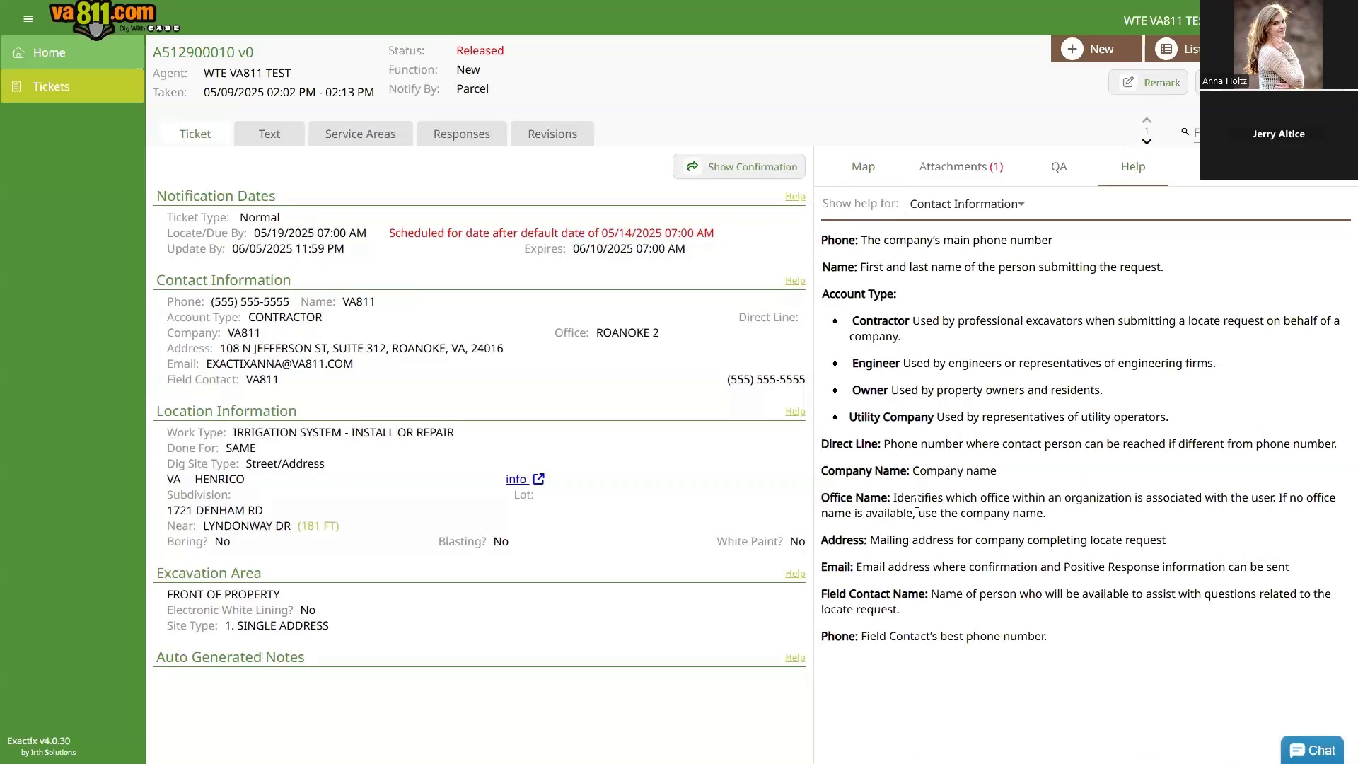
click(793, 412)
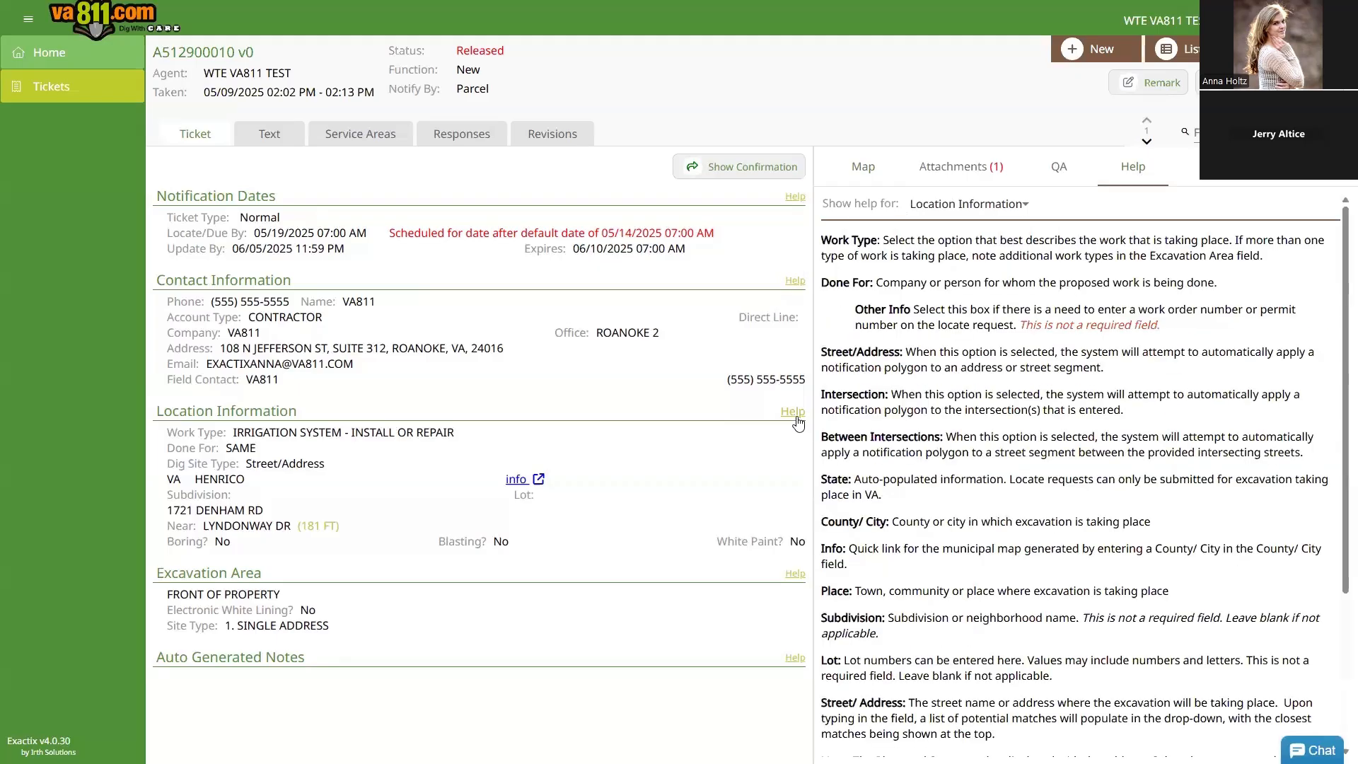
scroll(1090, 566, down, 3)
scroll(1090, 566, up, 3)
click(864, 167)
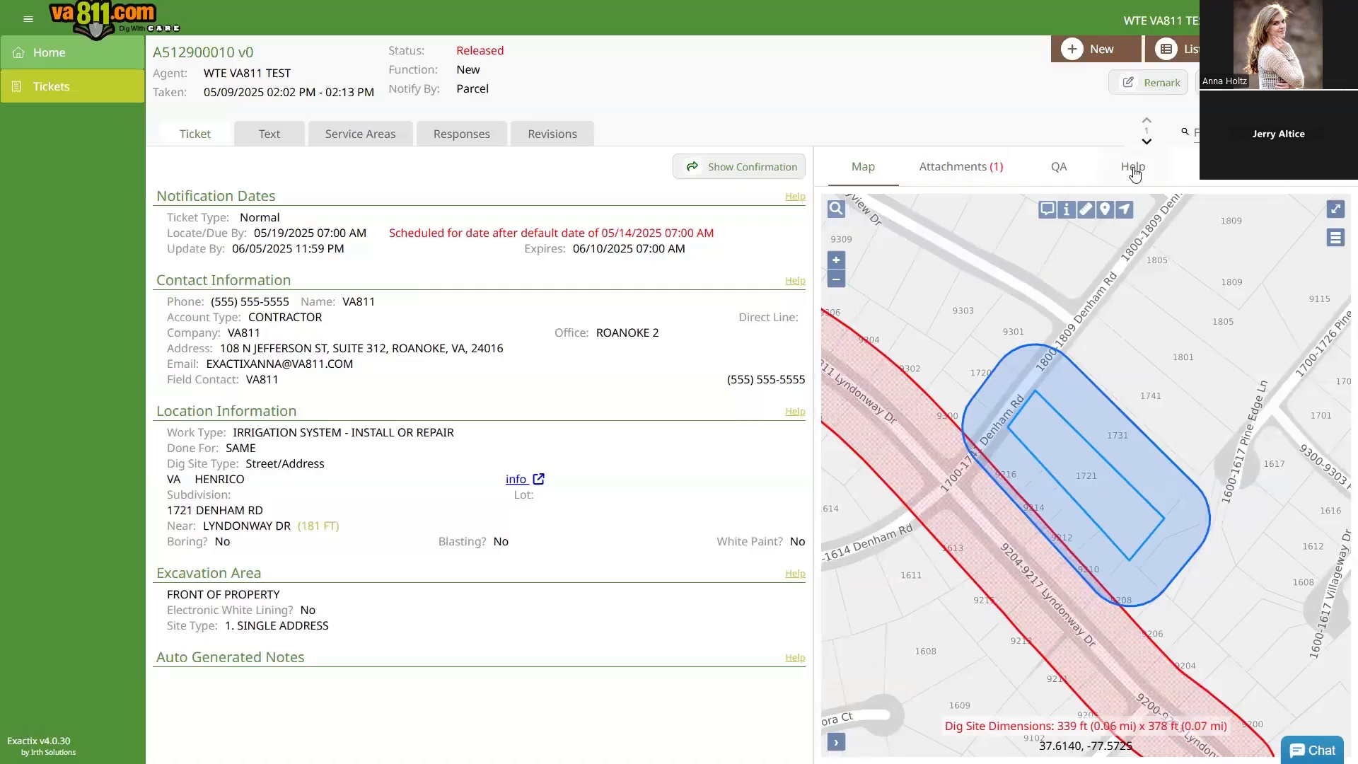
click(1134, 170)
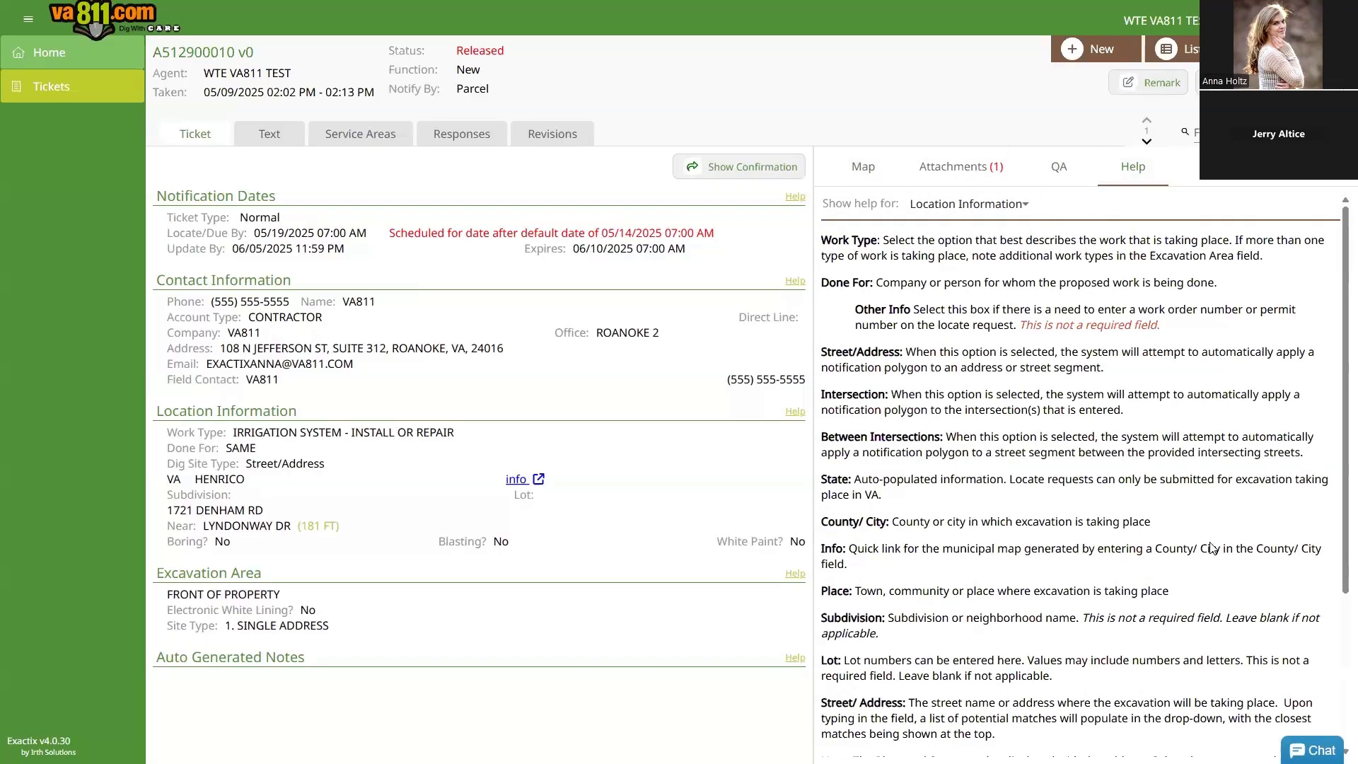
scroll(1213, 548, down, 3)
scroll(1167, 545, up, 3)
click(864, 169)
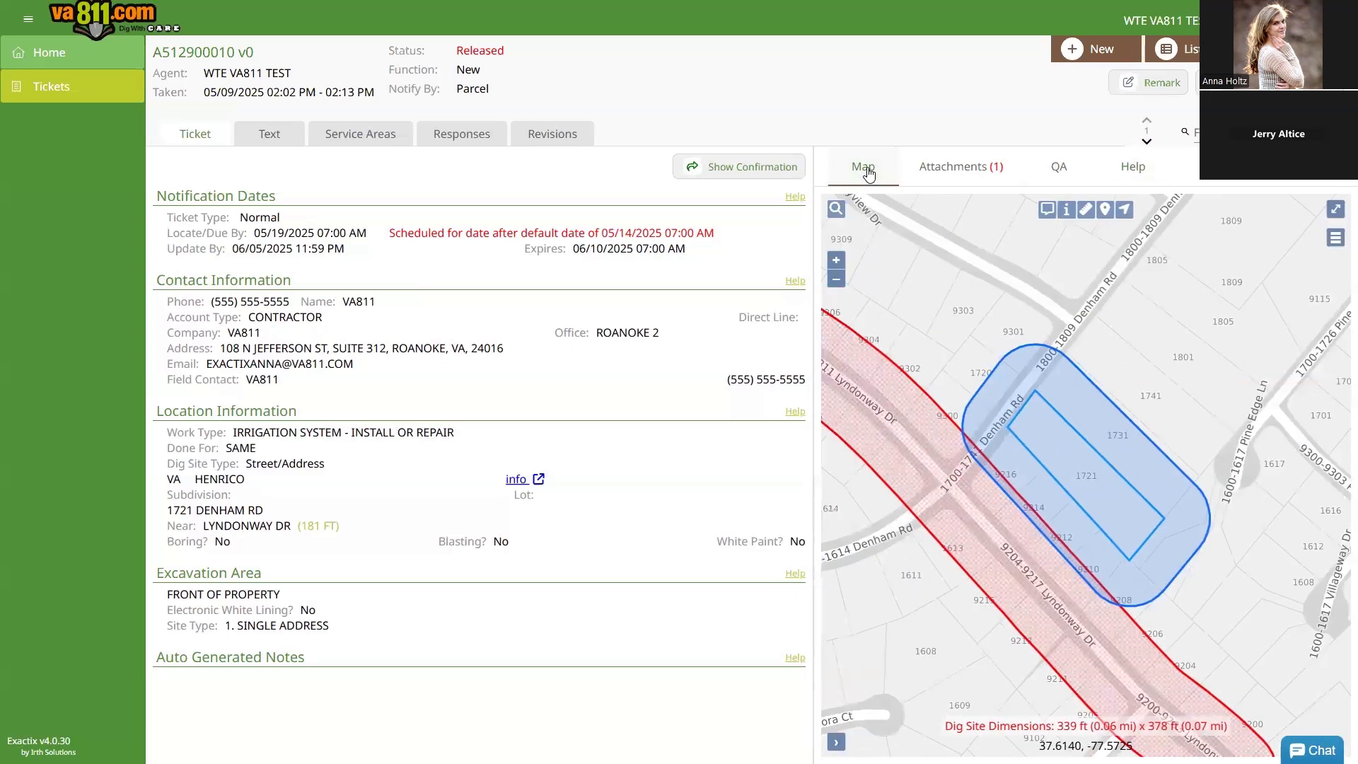